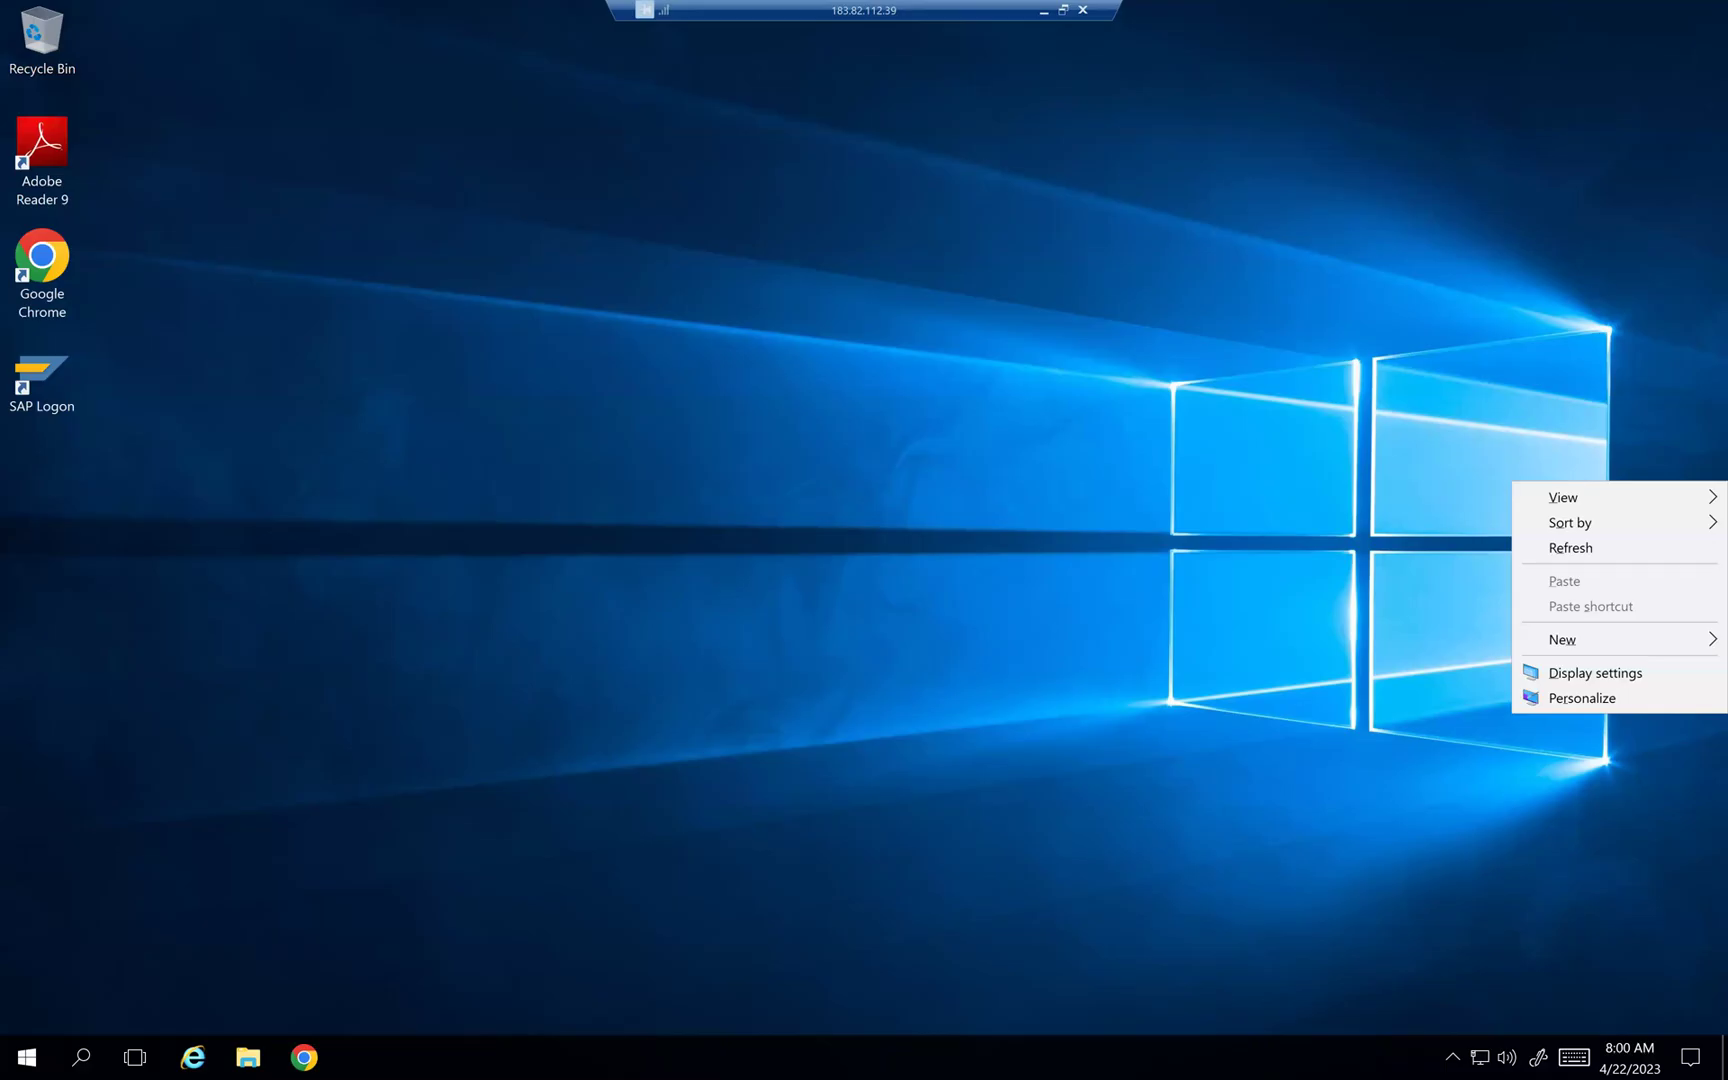
Step: Dismiss the desktop context menu so only the plain desktop icons show
left_click(999, 376)
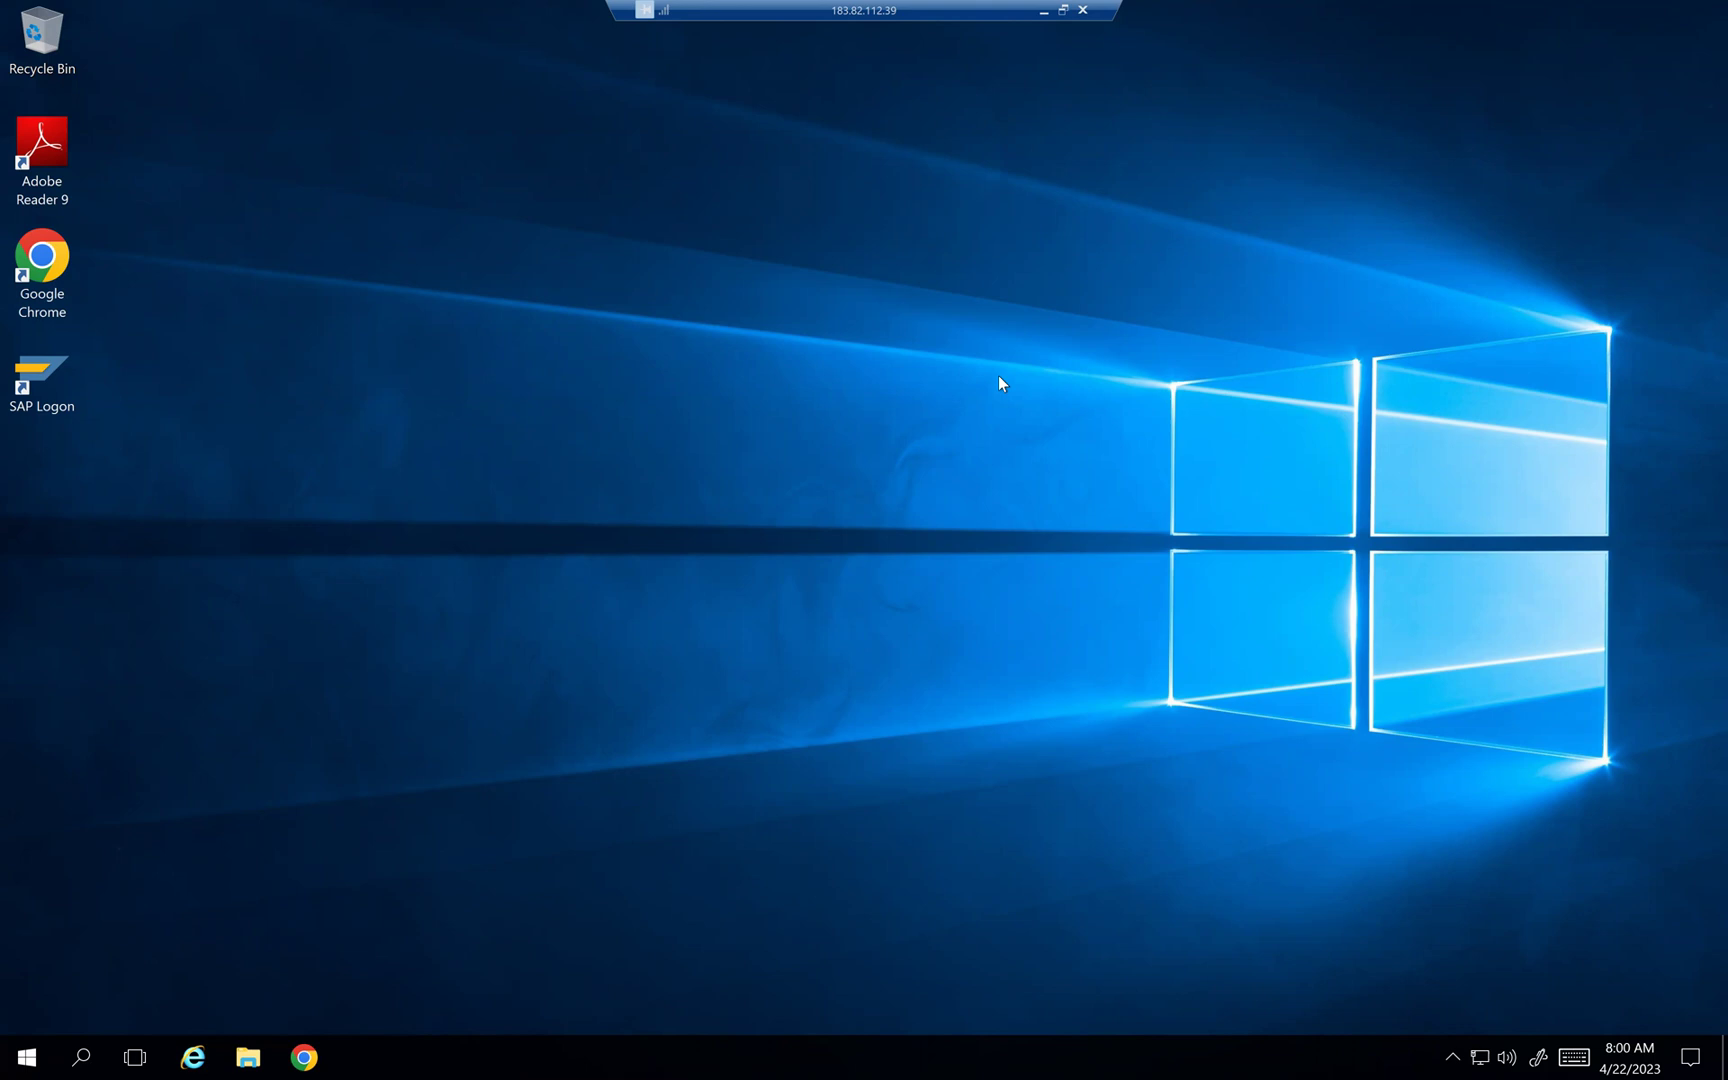
Step: Open the s4hana system from SAP Logon and enter client 400, the saved user and the password
double_click(43, 378)
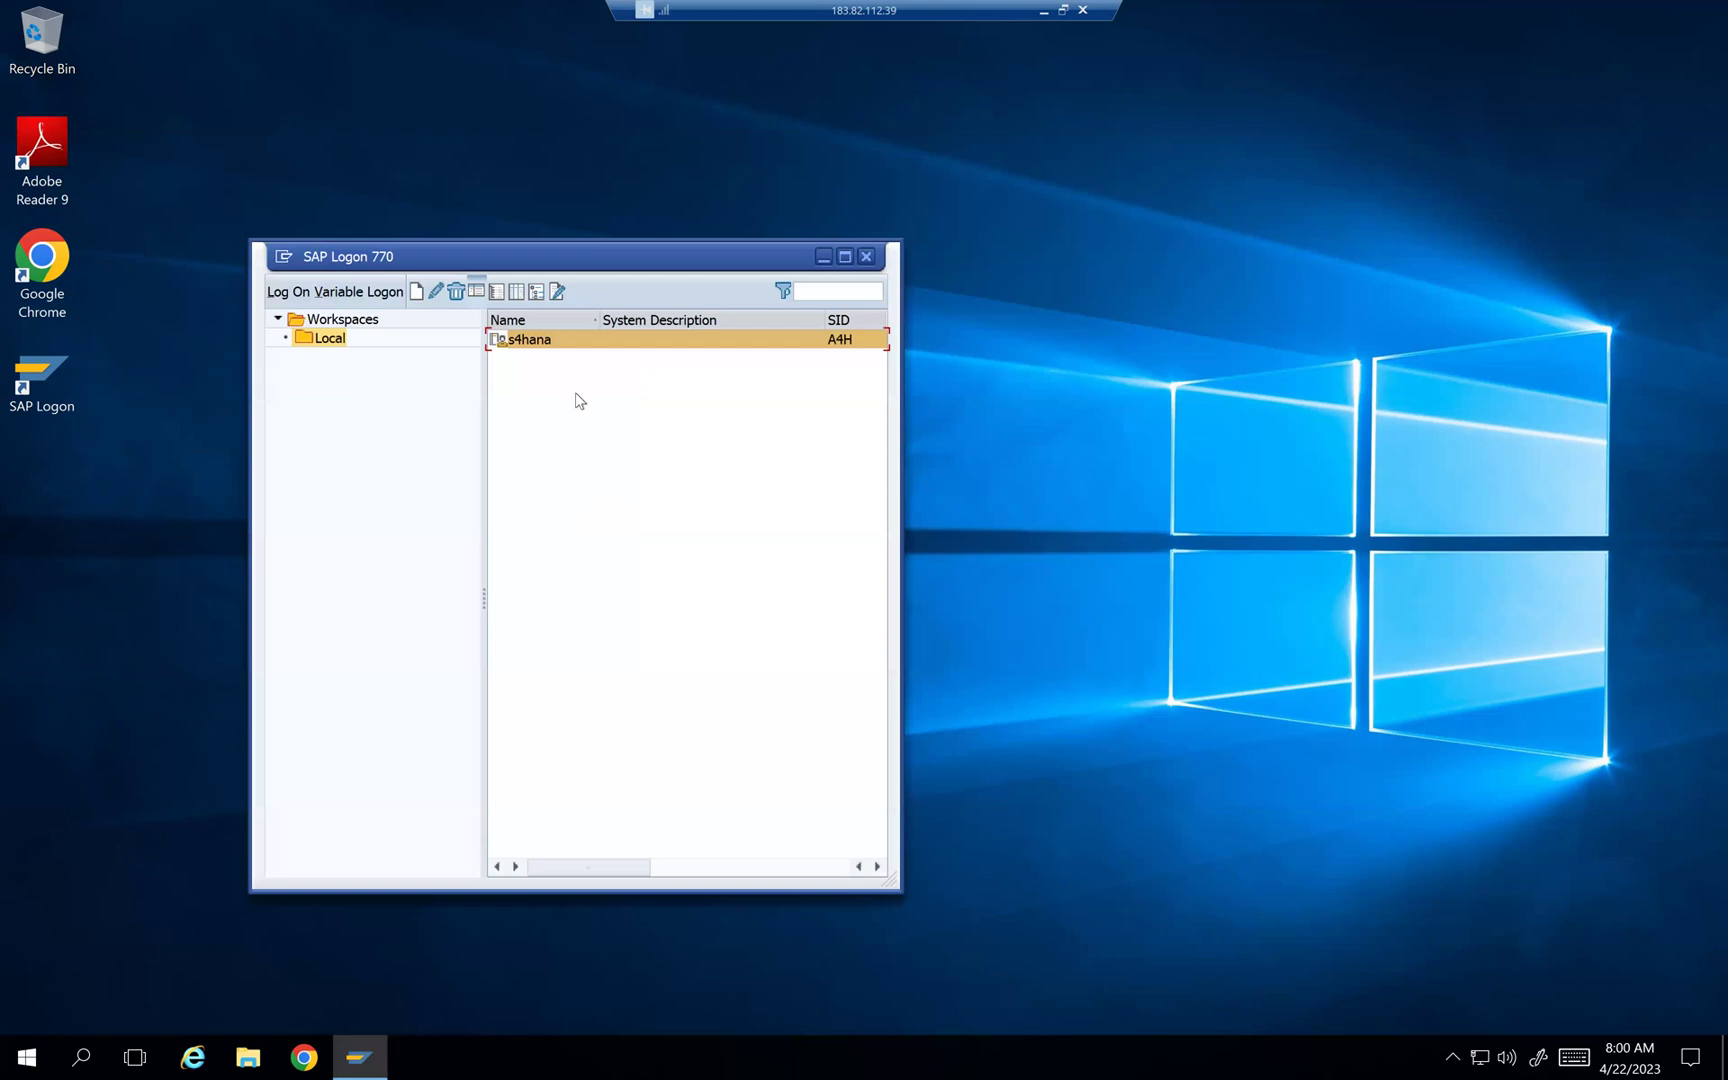
double_click(548, 345)
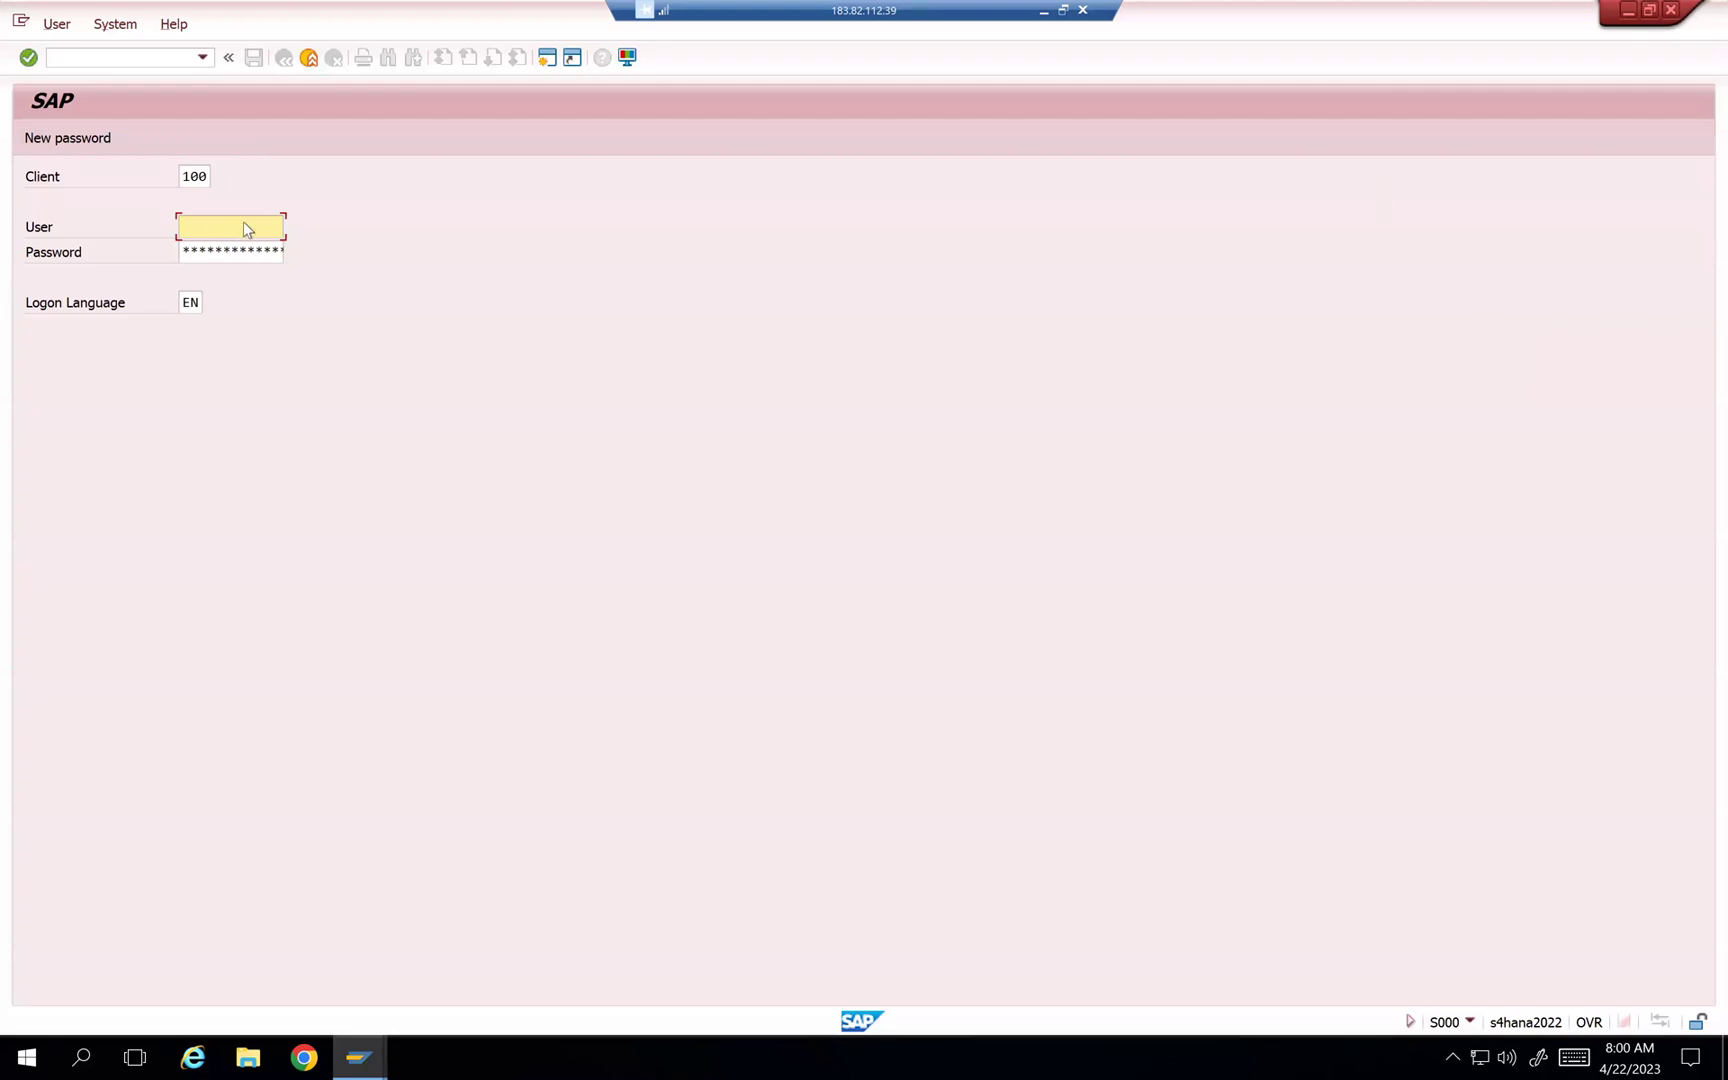
key("shift+Tab")
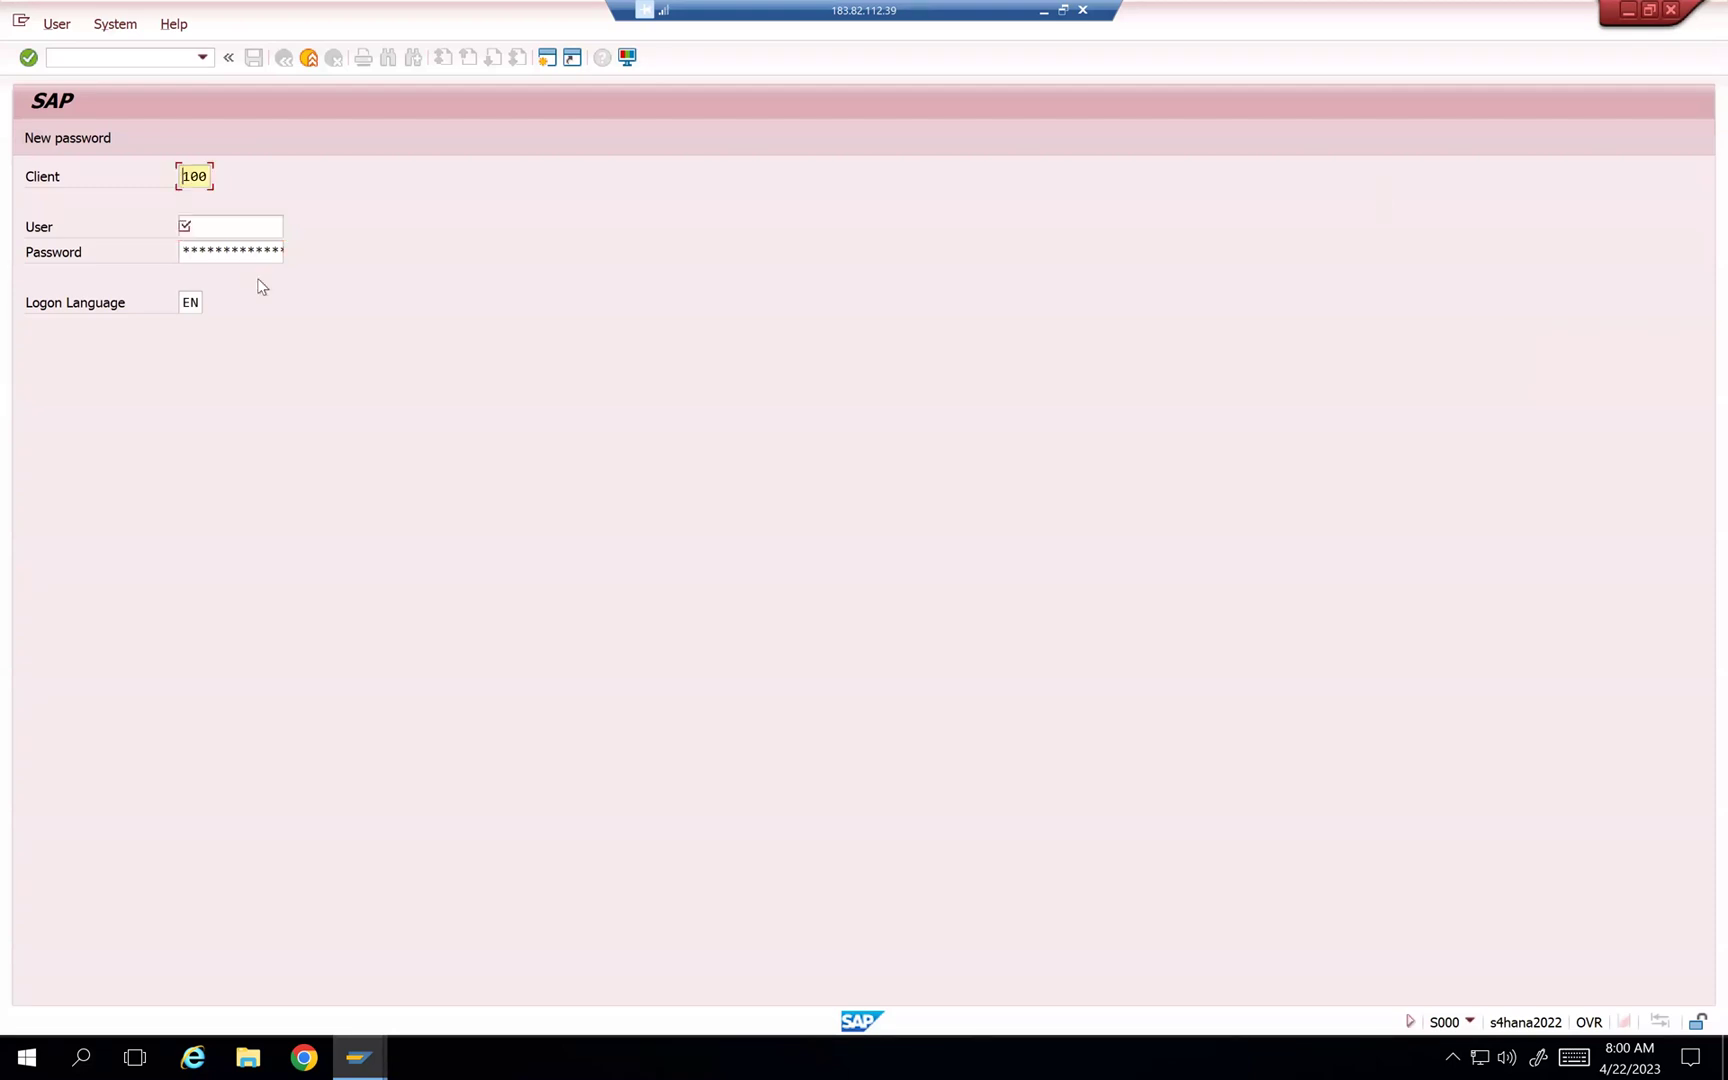
type("400")
key("Tab")
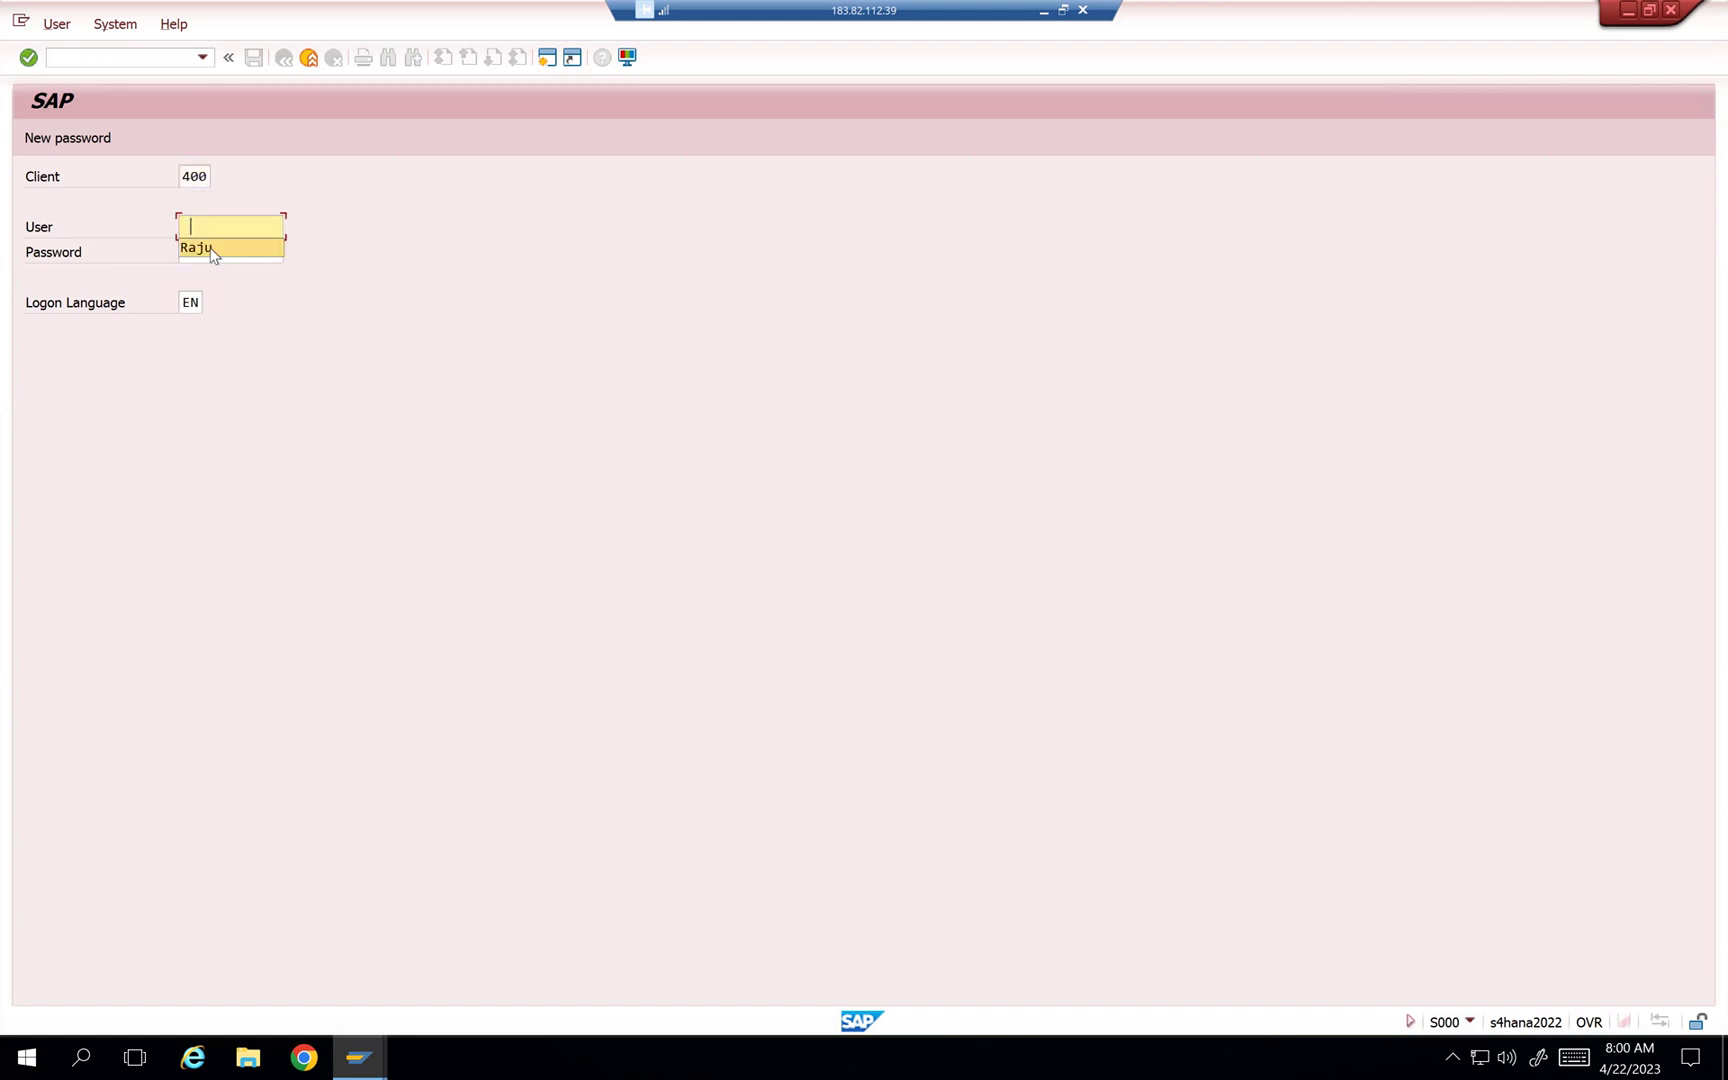
left_click(211, 249)
key("Tab")
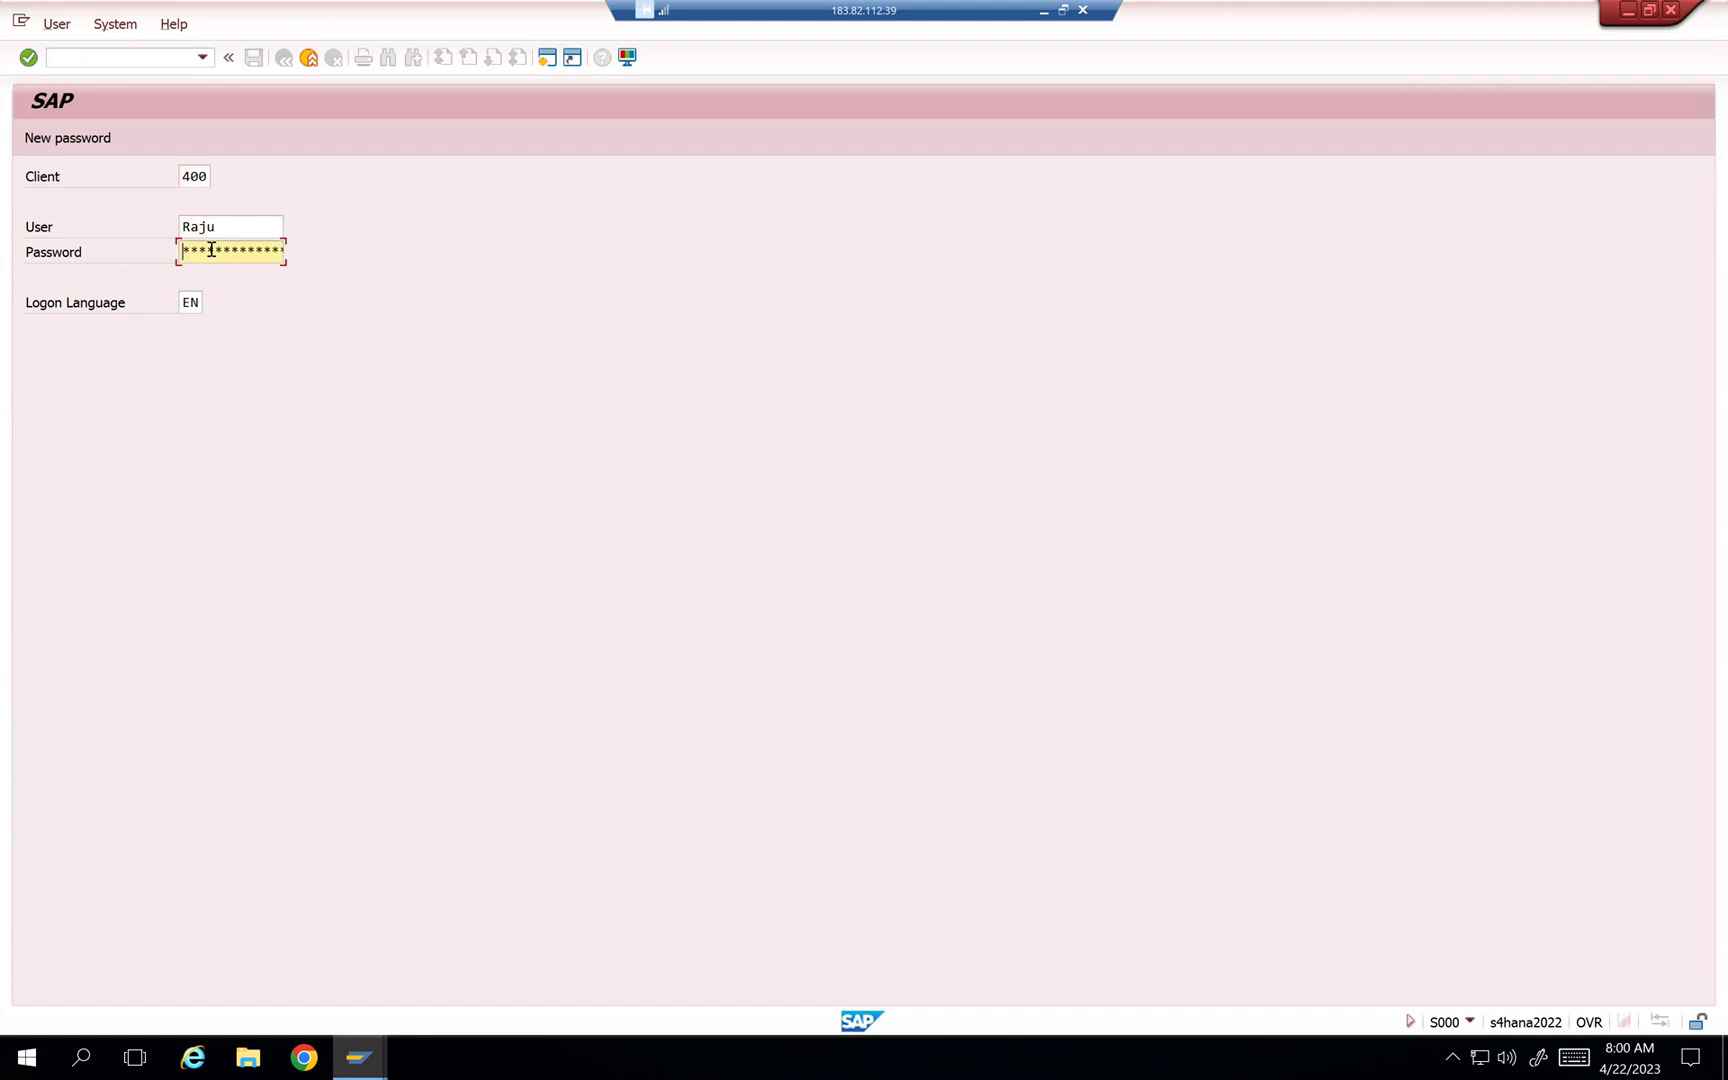
type("ab")
Step: Log on and try running transaction /nscwm/mon from the command field
key("Return")
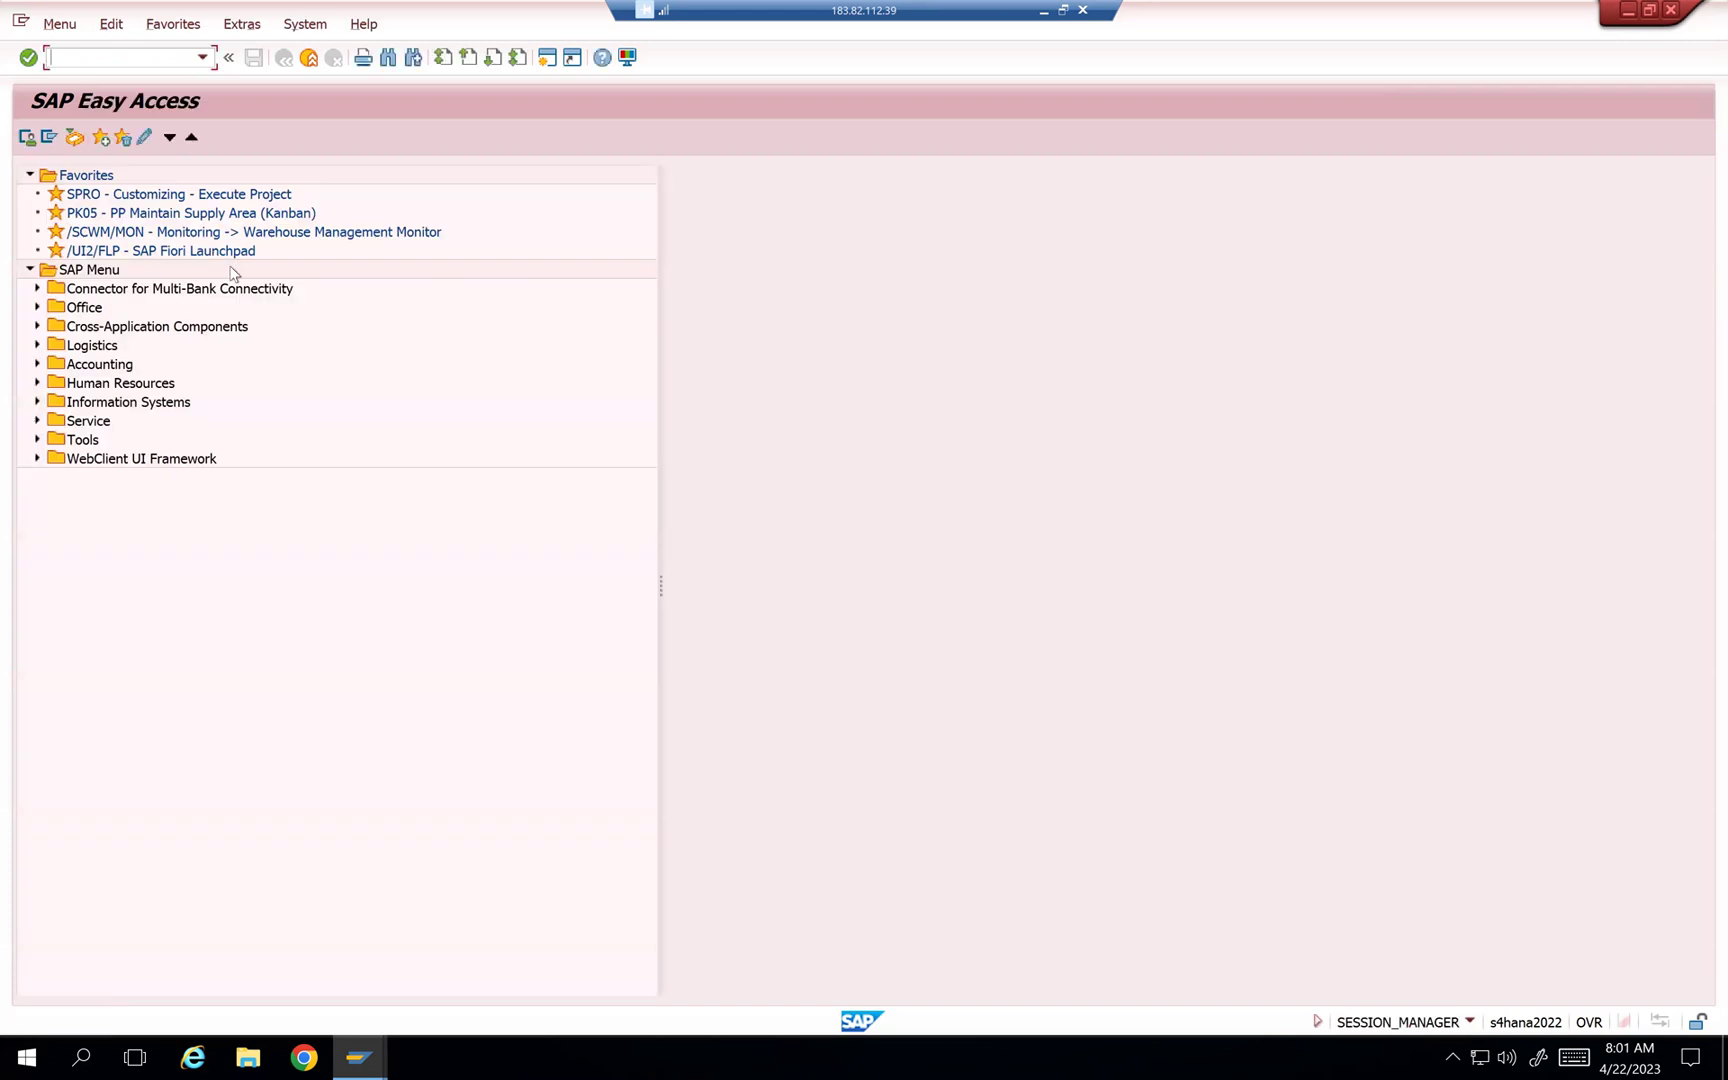
left_click(94, 59)
type("/n")
type("scwm/")
type("mon")
key("Return")
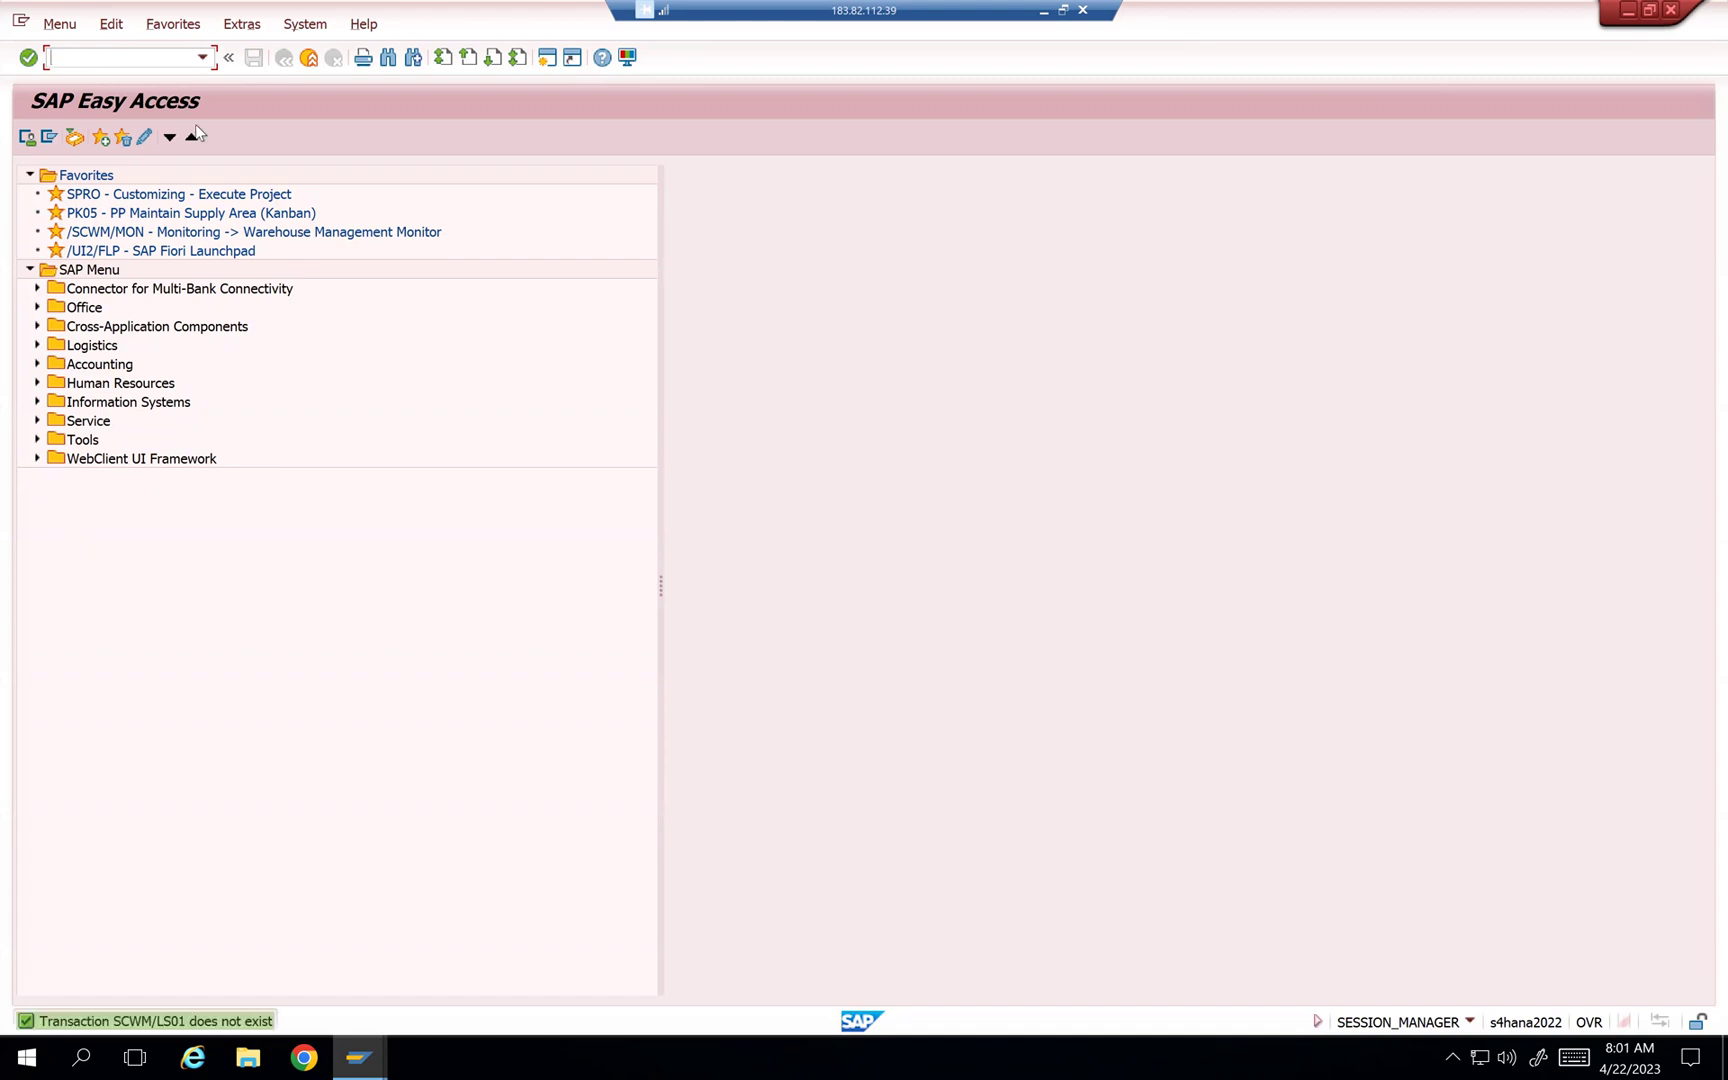
Step: Recall /n/scwm/prdo from the command history and trim it to /n/scwm/
left_click(202, 58)
left_click(110, 93)
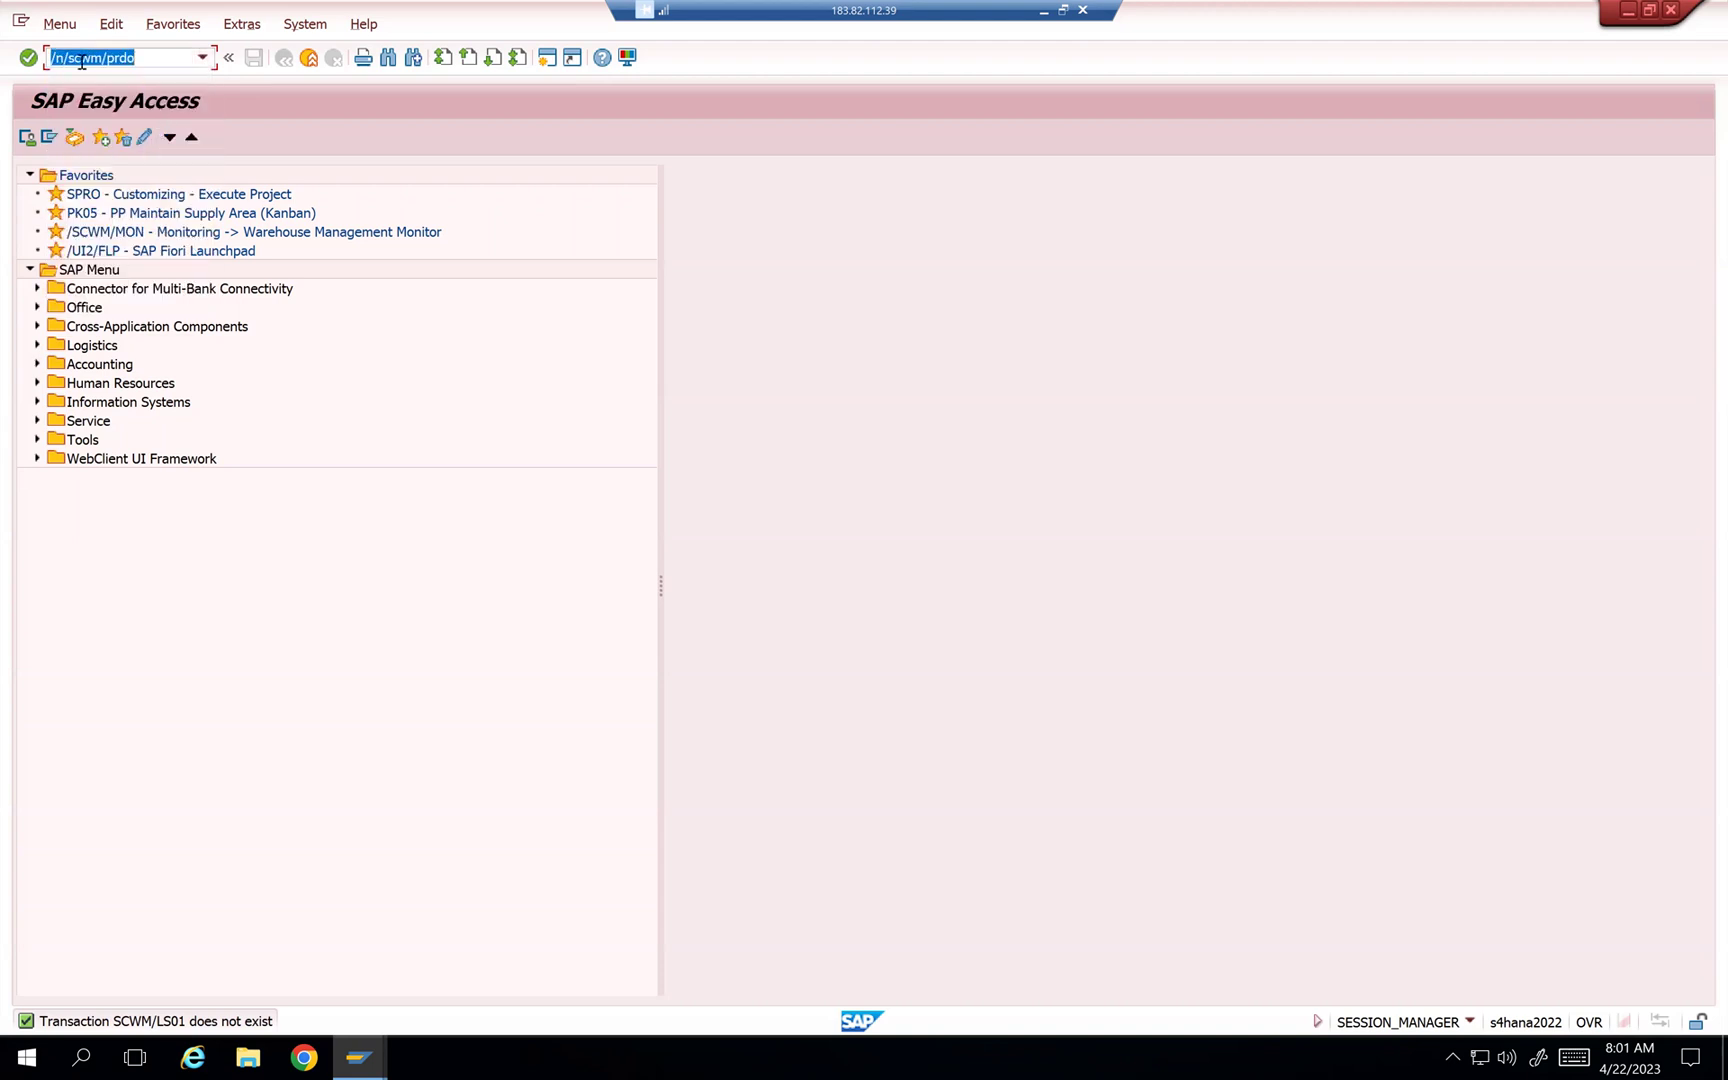
left_click(154, 56)
key("BackSpace")
key("BackSpace")
key("BackSpace")
key("BackSpace")
Step: Create storage bin RAJU_0001 in /scwm/ls01 with storage type 68FX and section FAST
type("ls01")
key("Return")
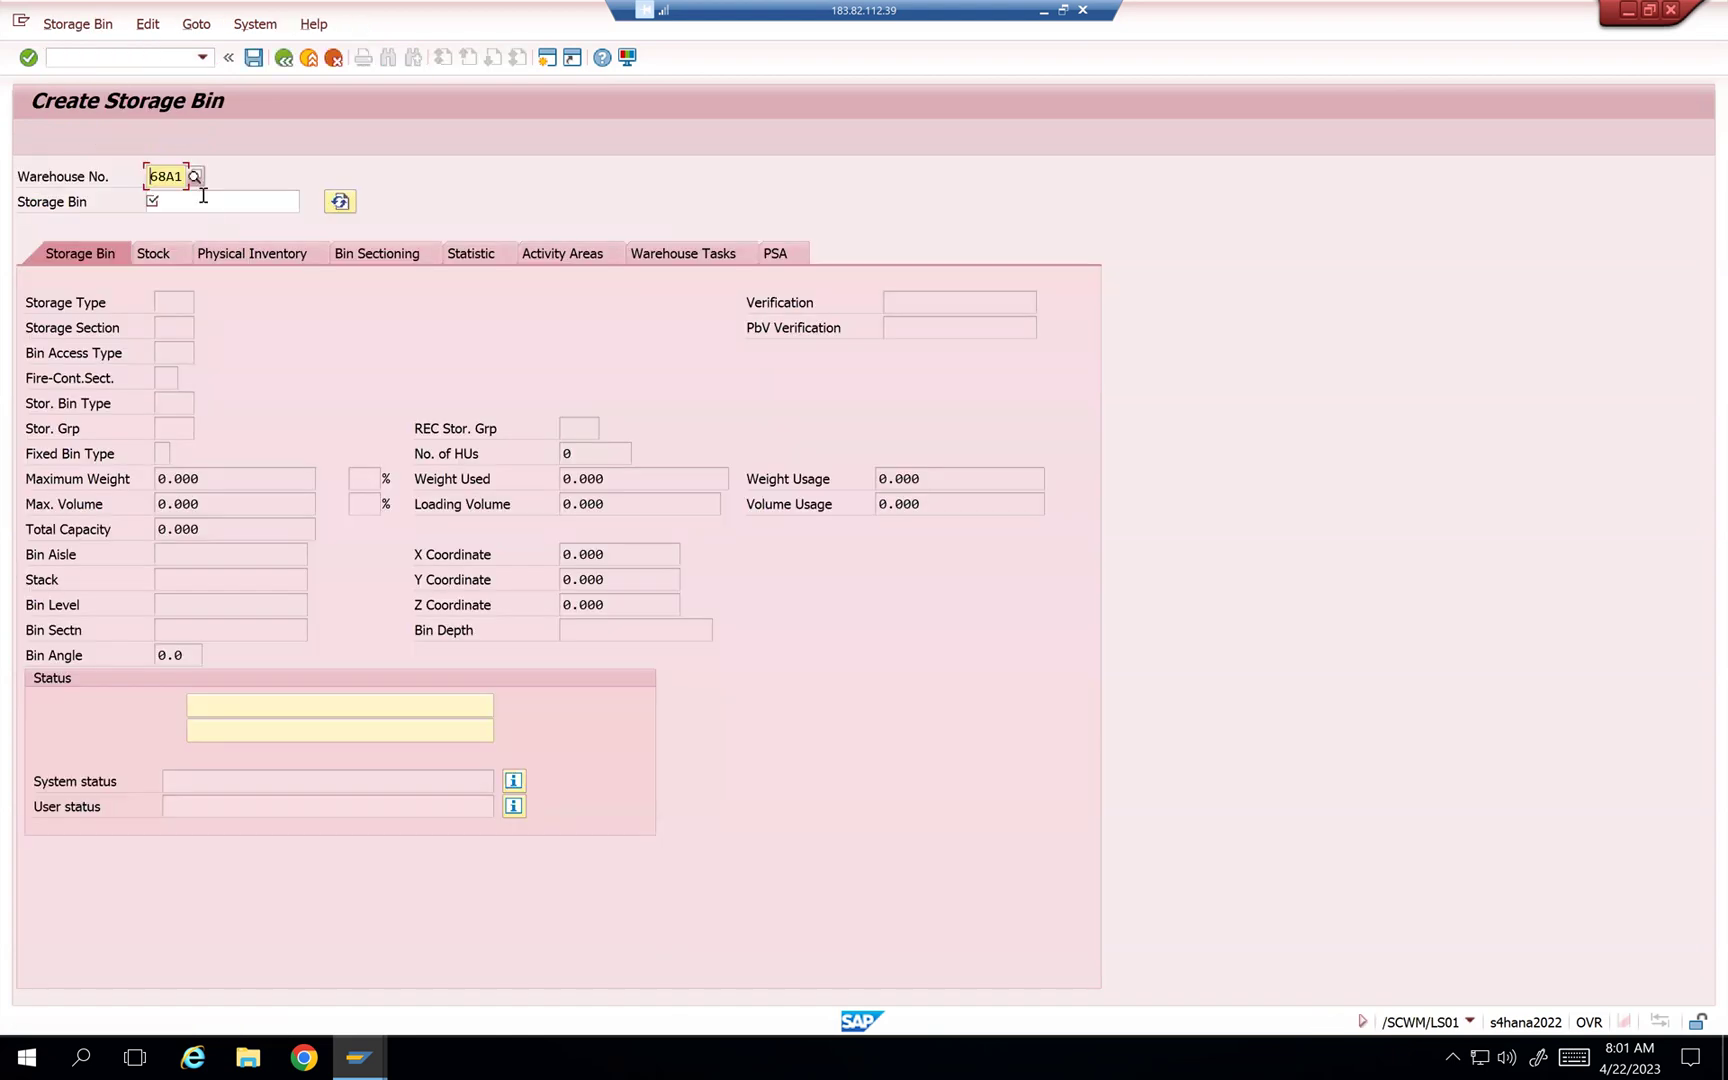
left_click(203, 197)
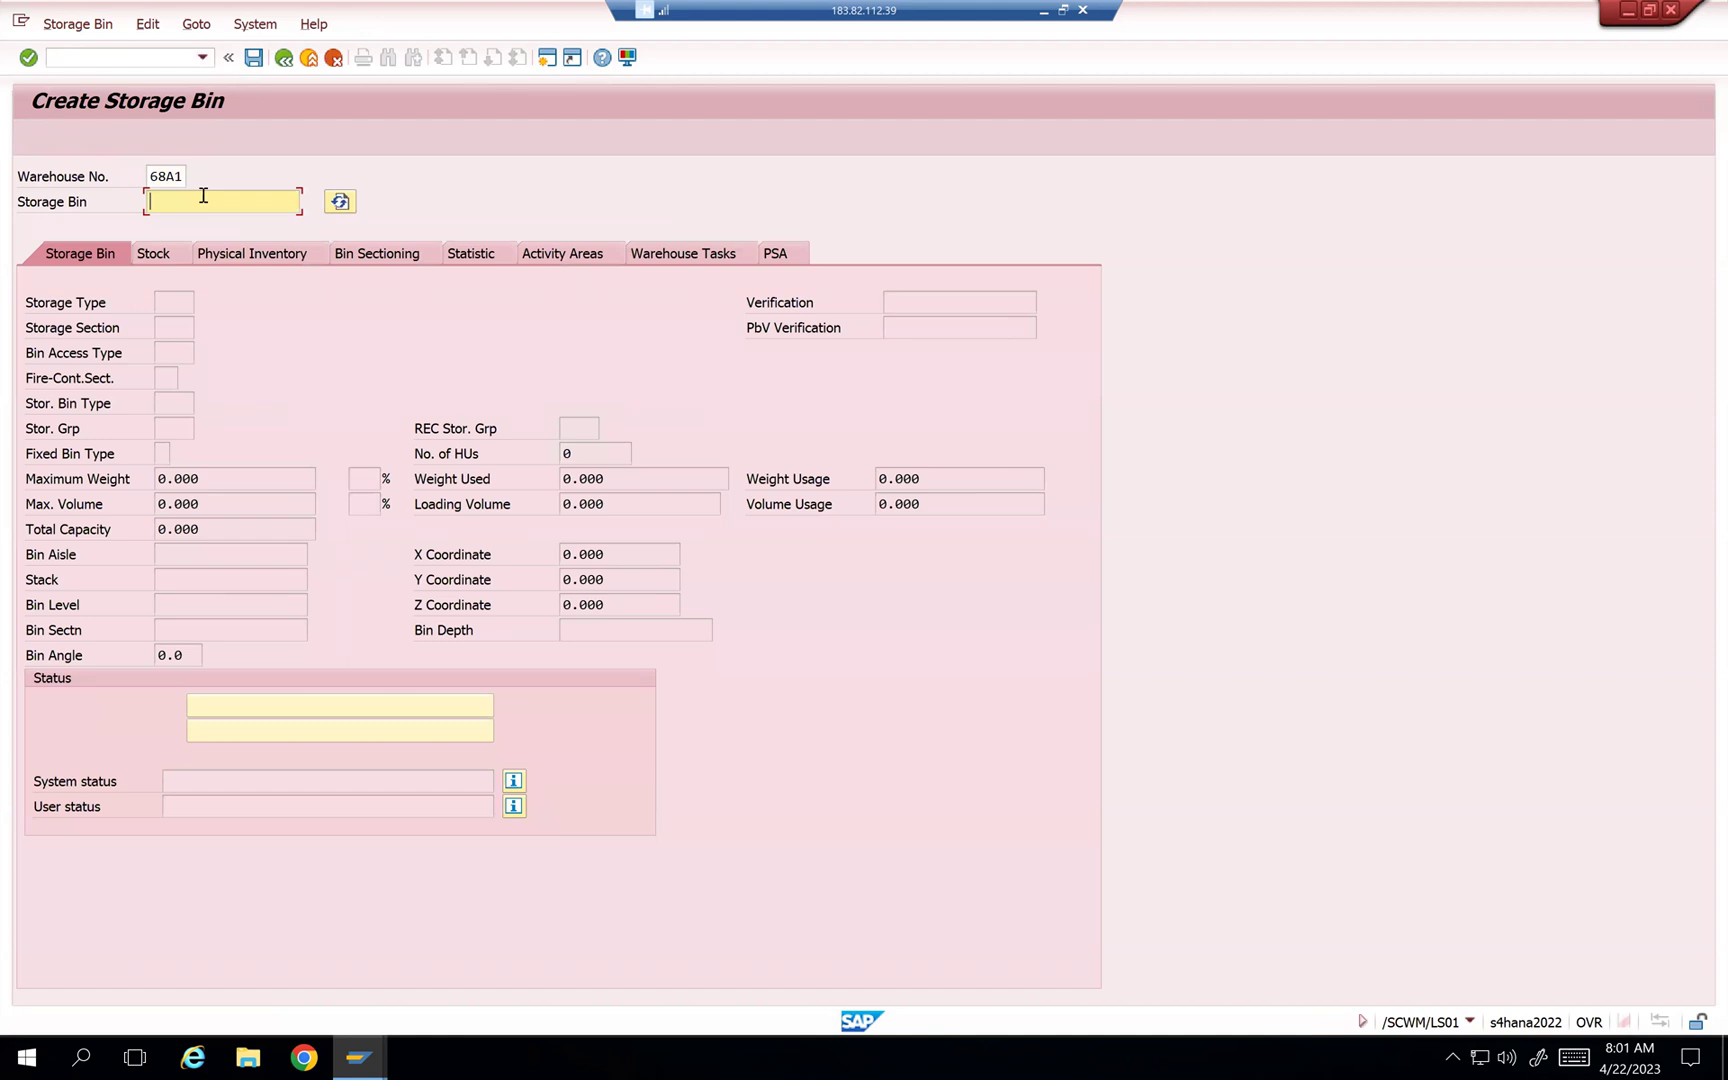
type("Raju_0001")
key("Return")
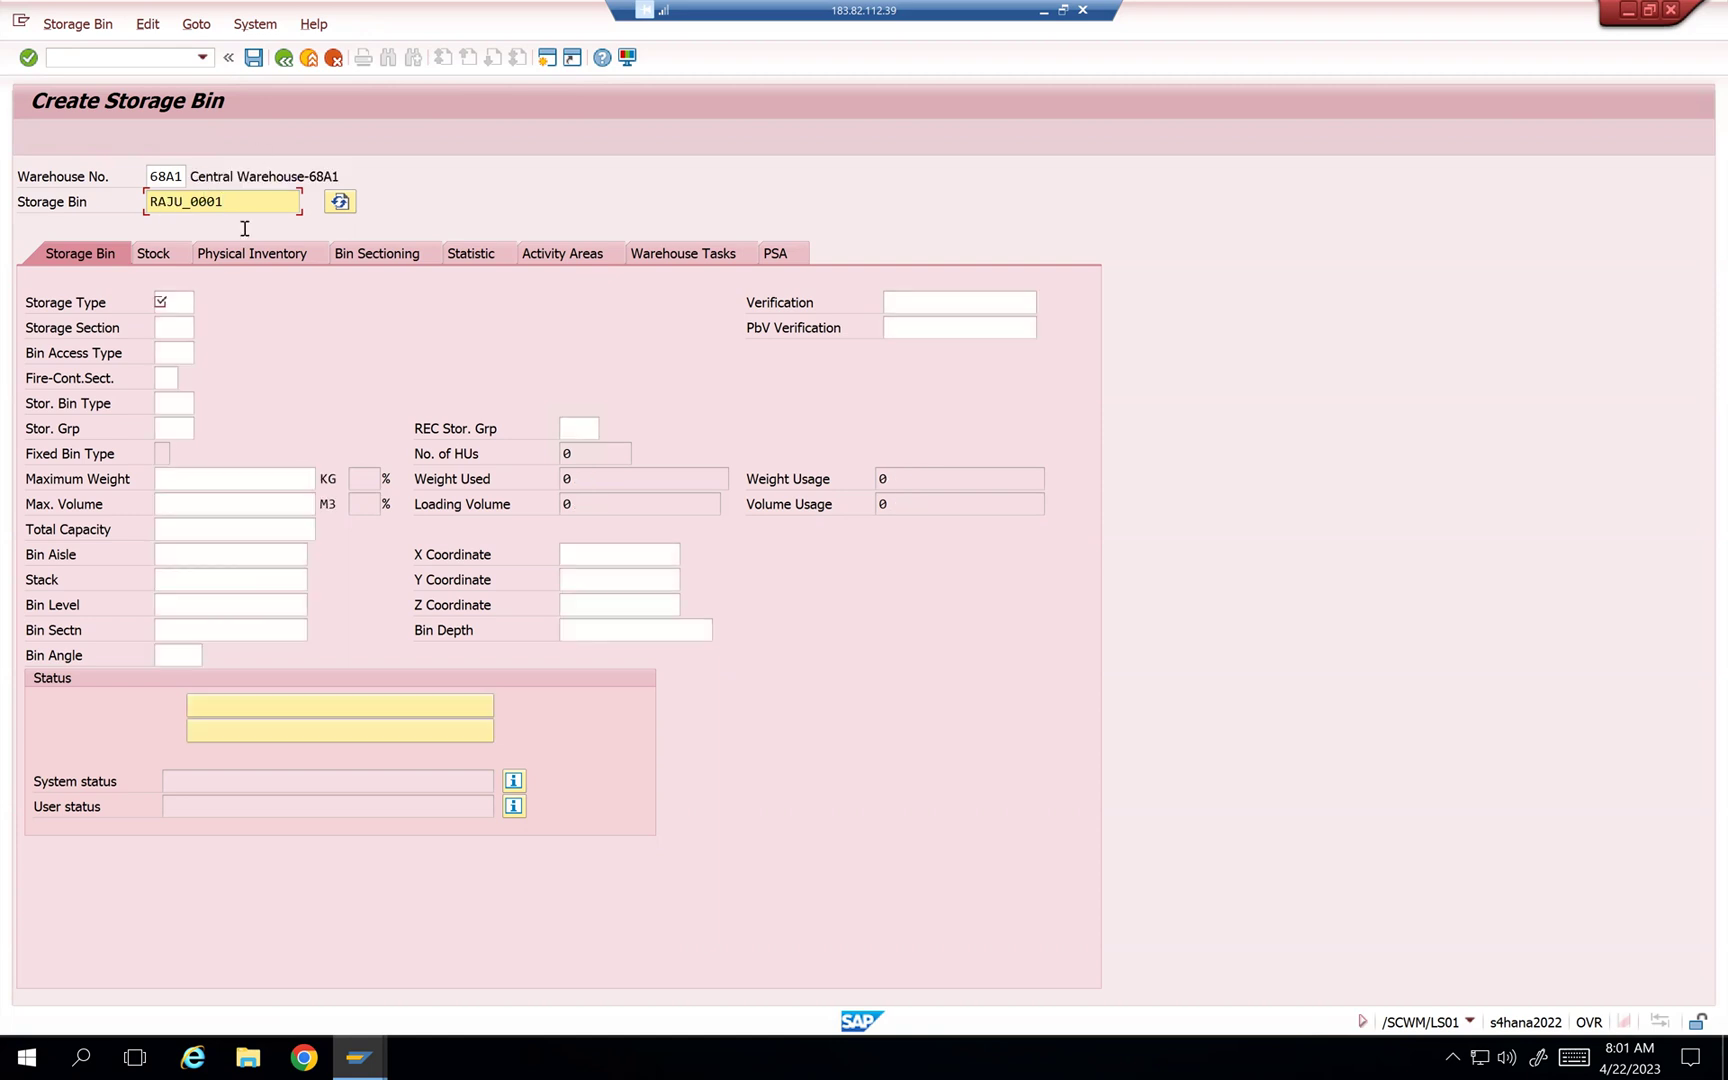
left_click(173, 303)
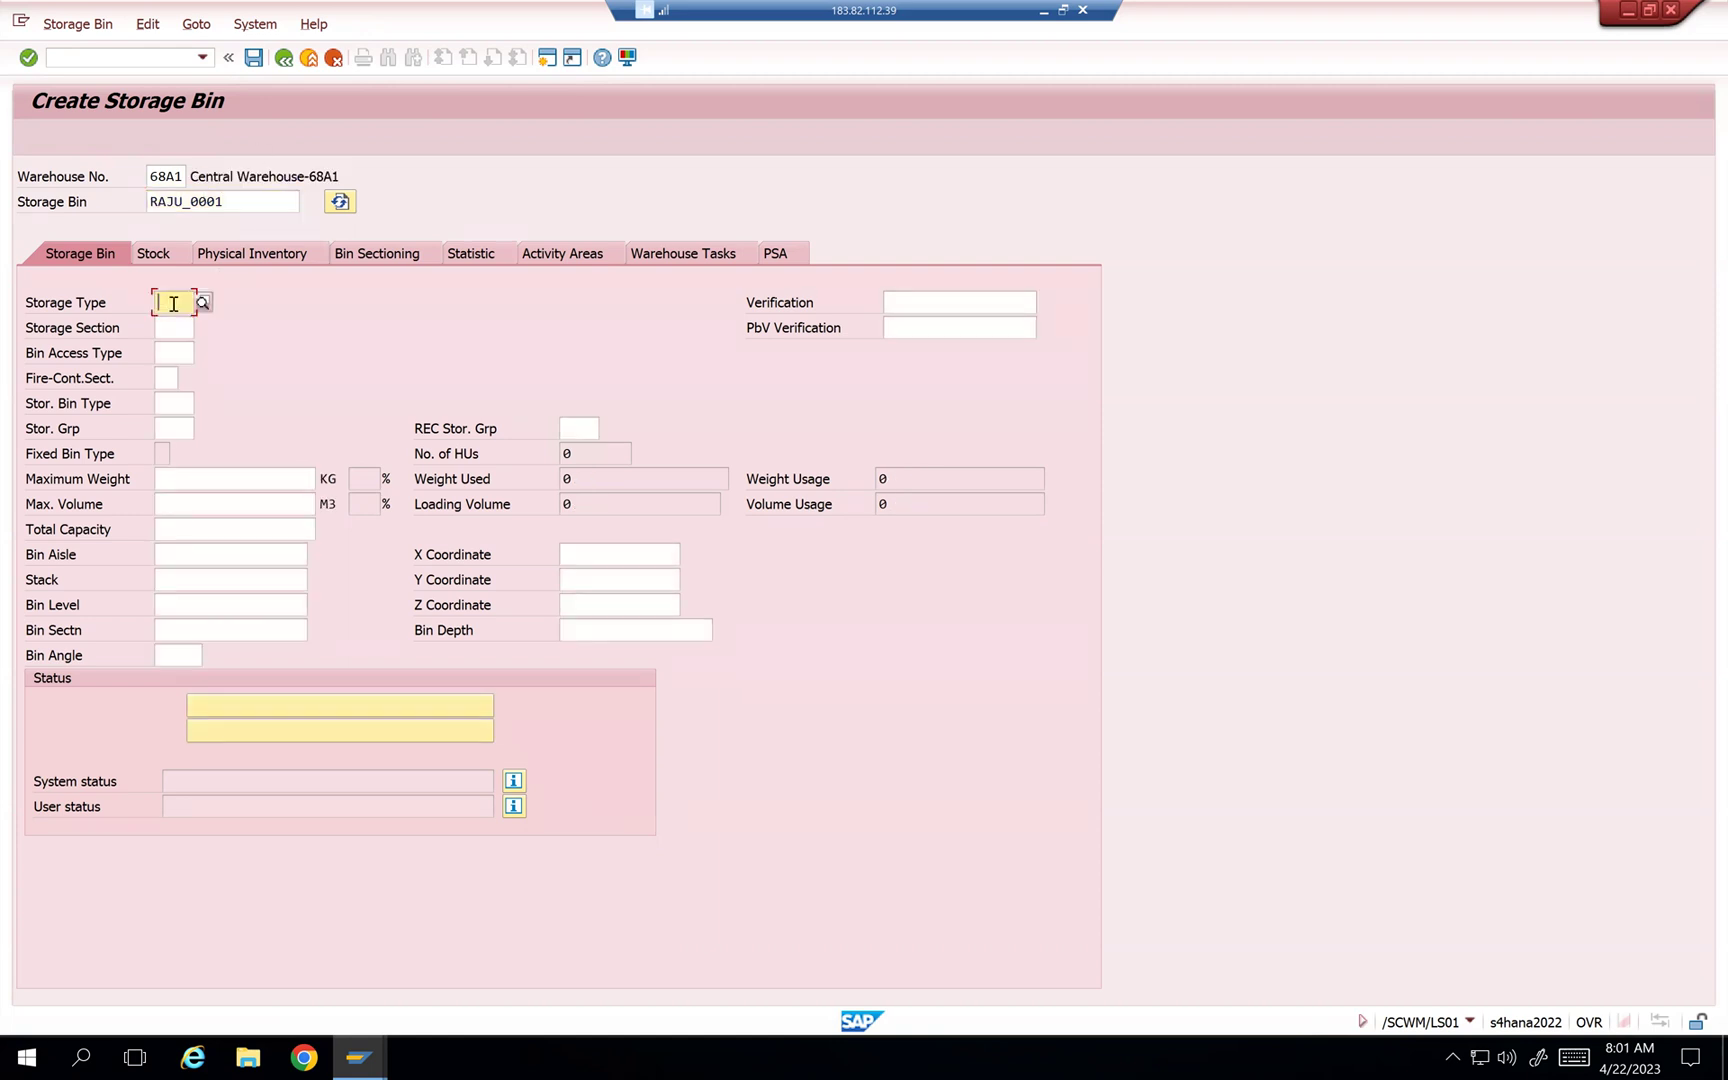
type("68")
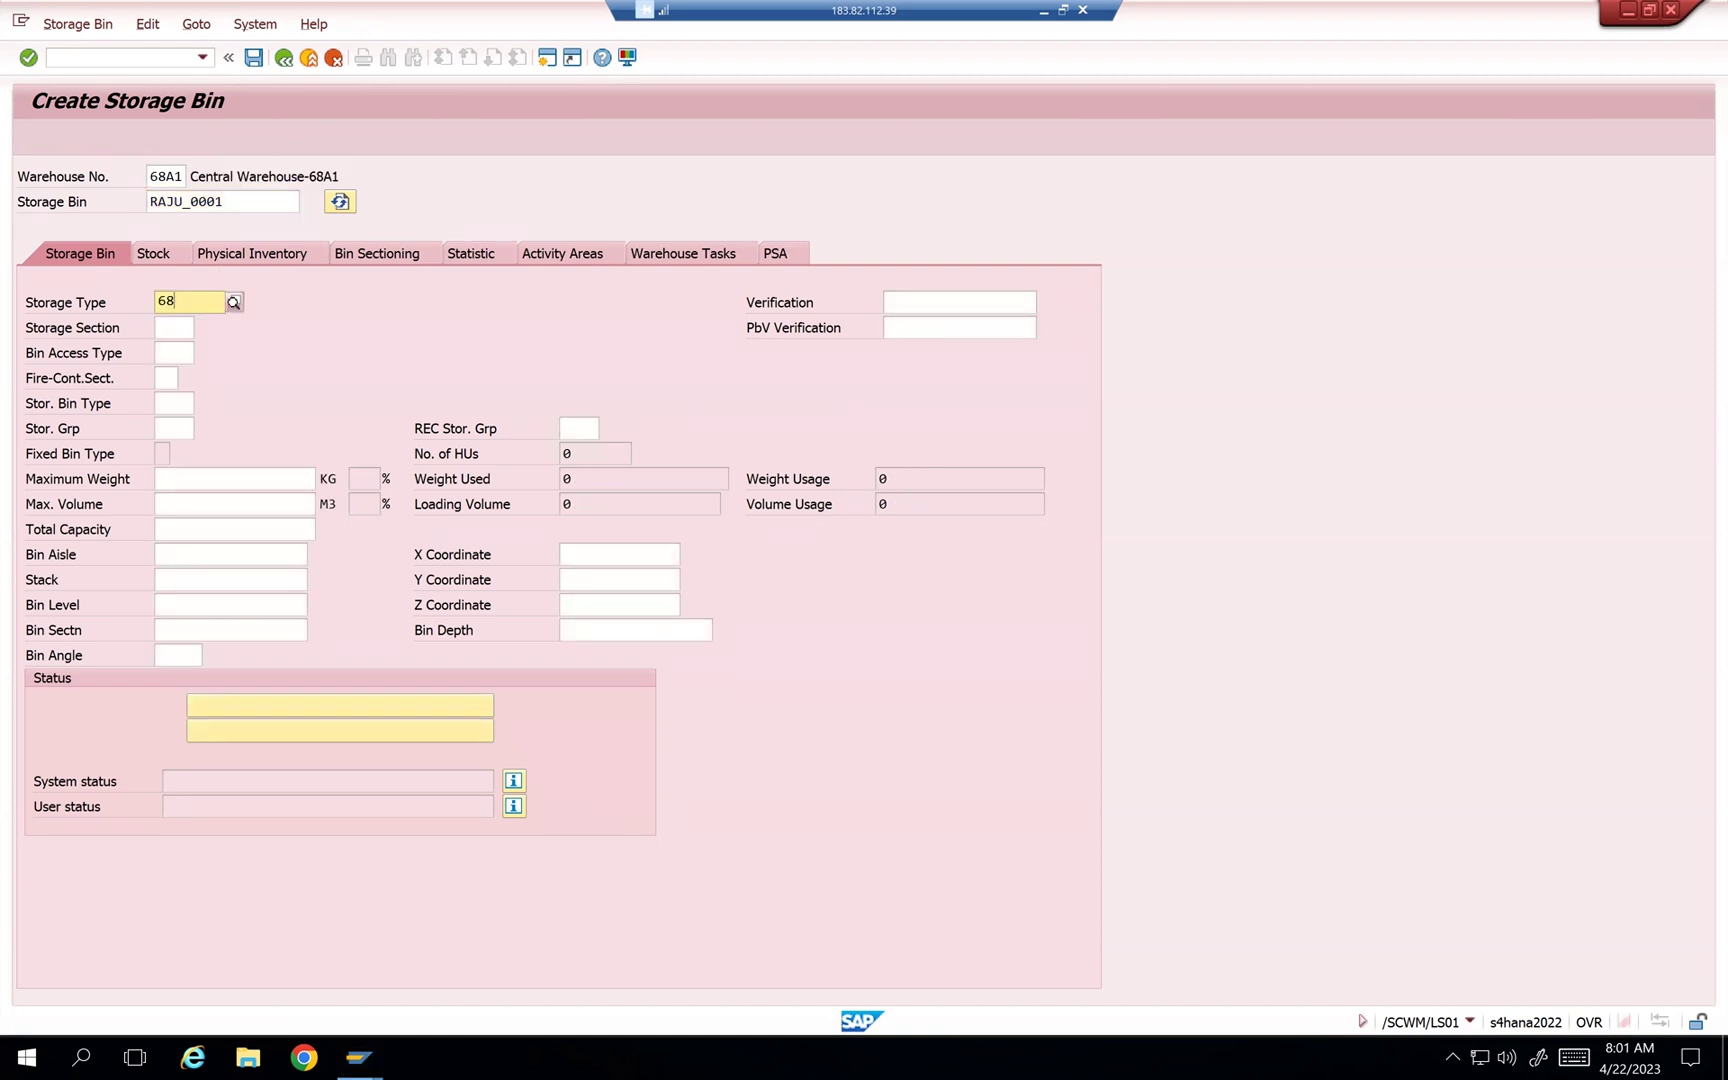
type("FX")
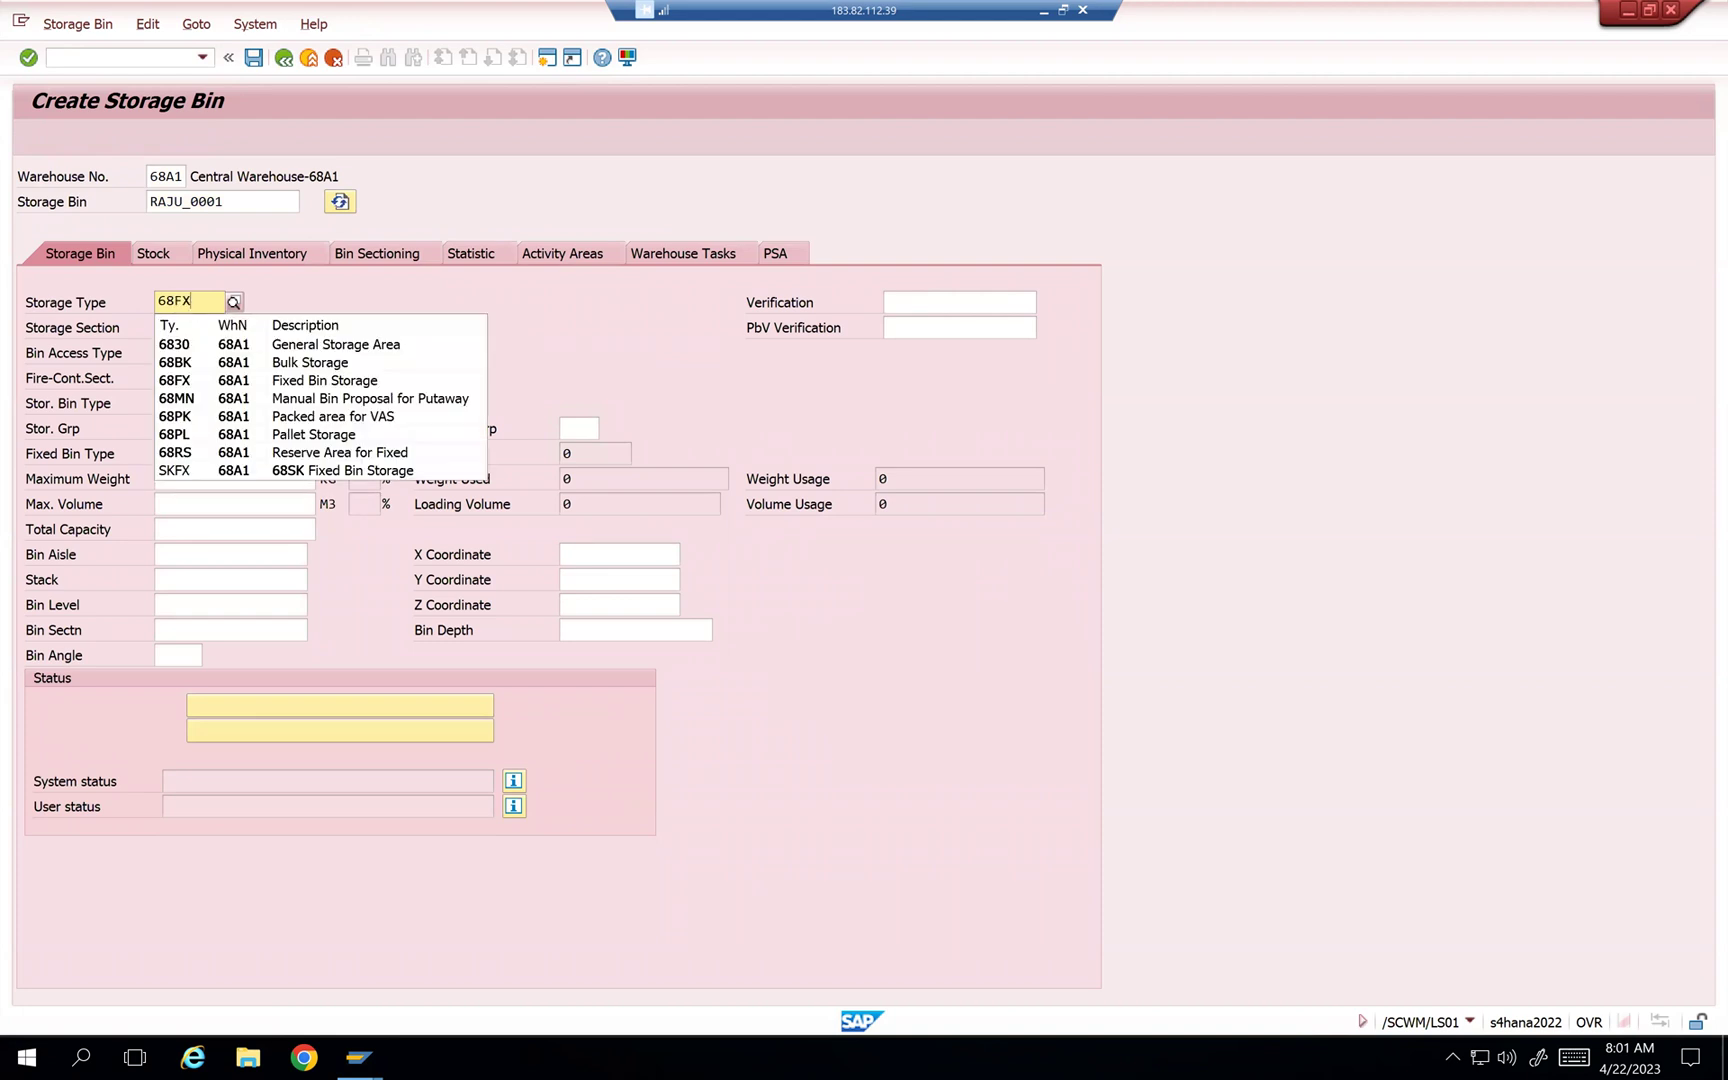
key("Tab")
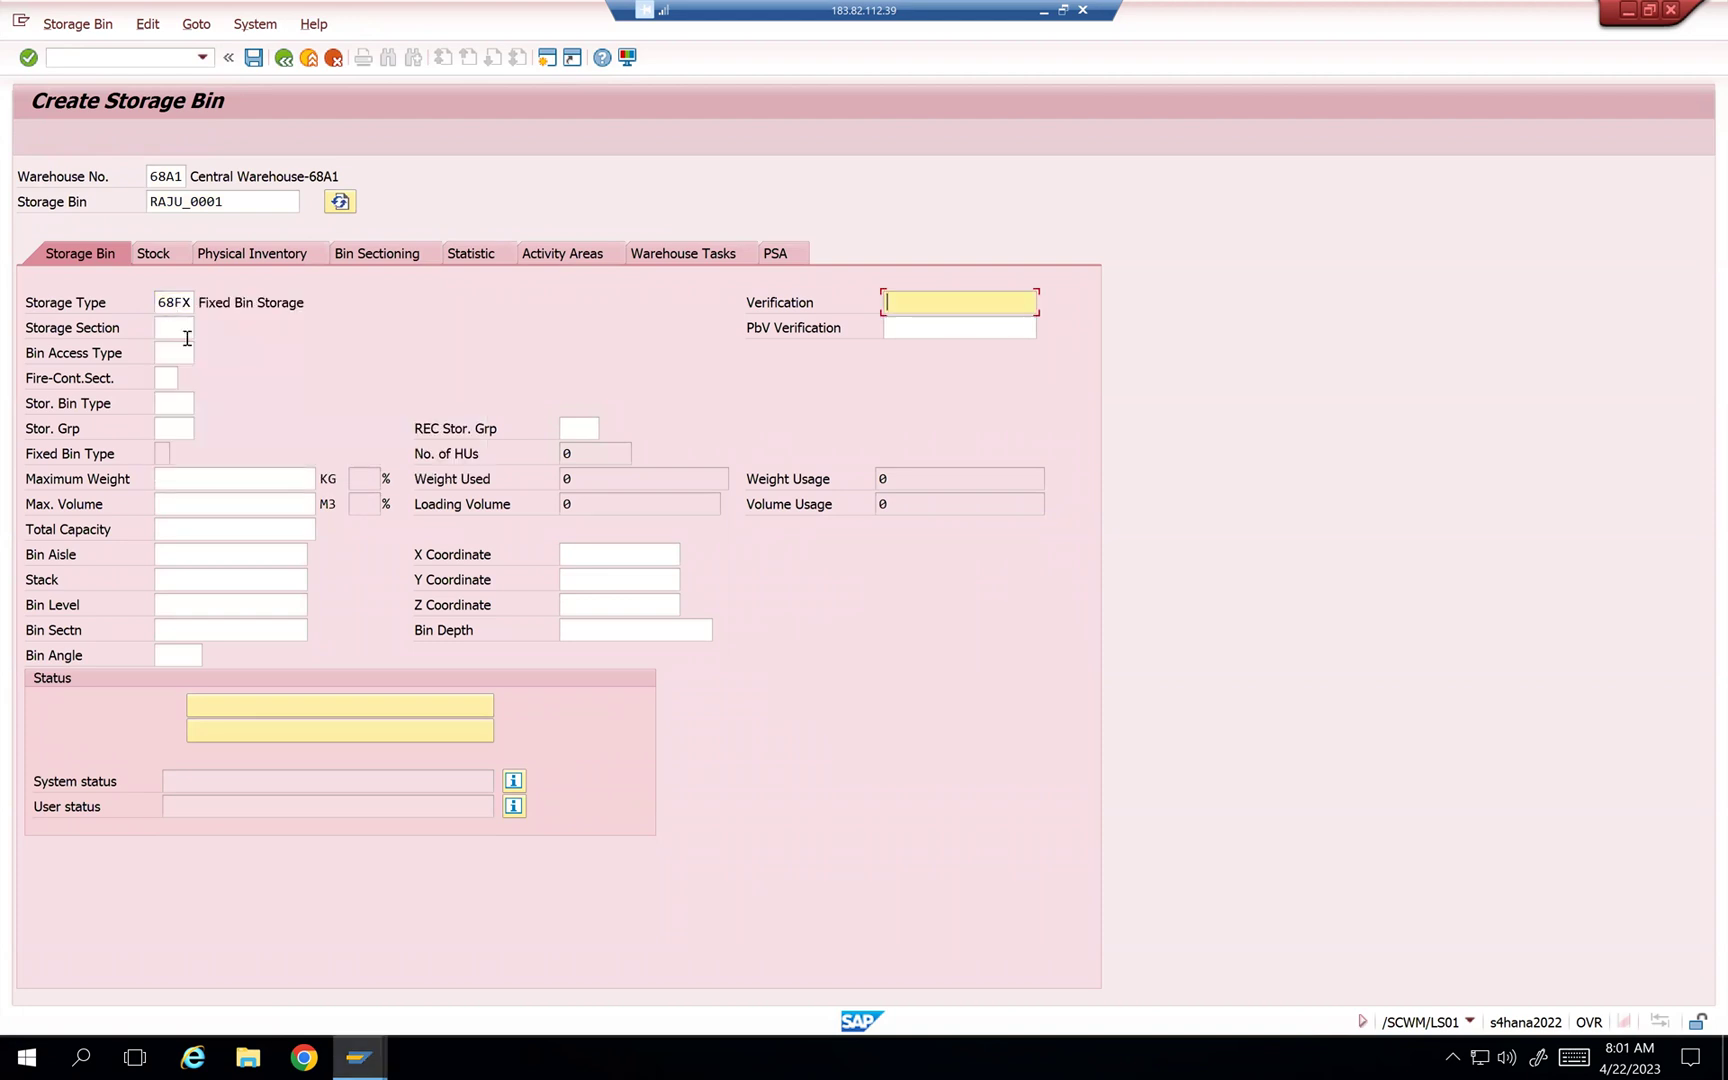
left_click(190, 327)
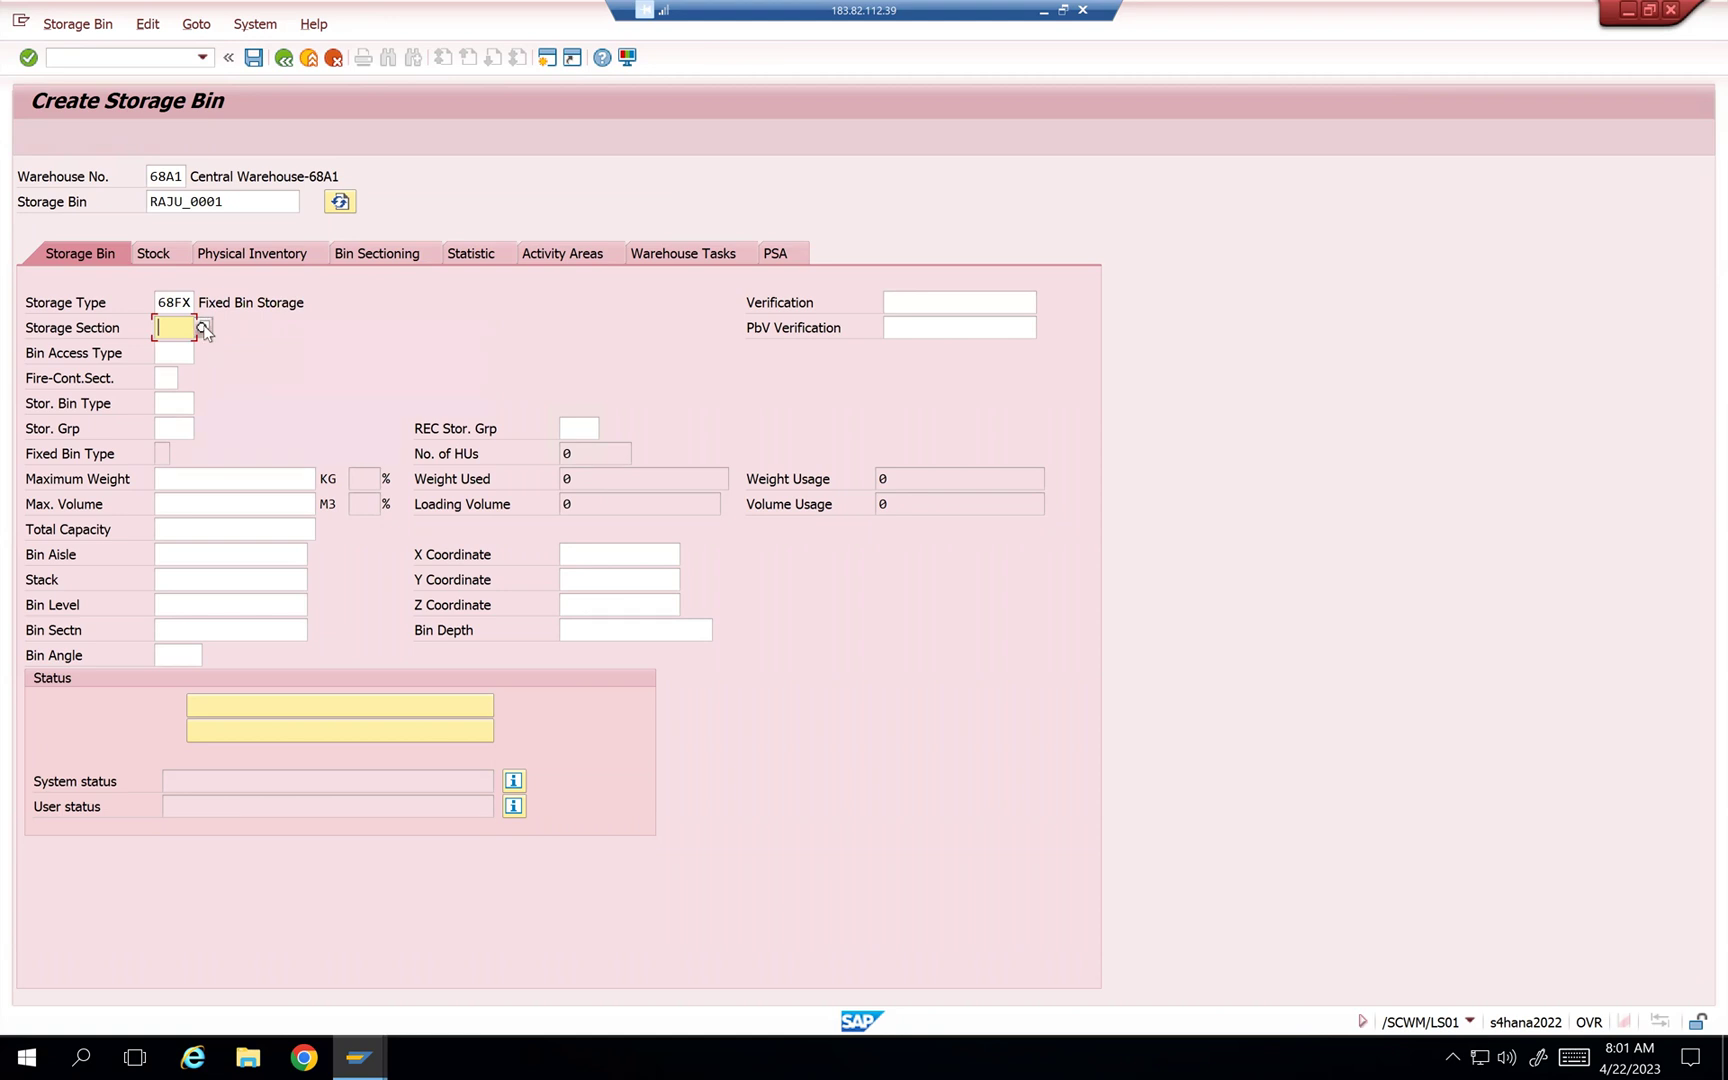
left_click(203, 327)
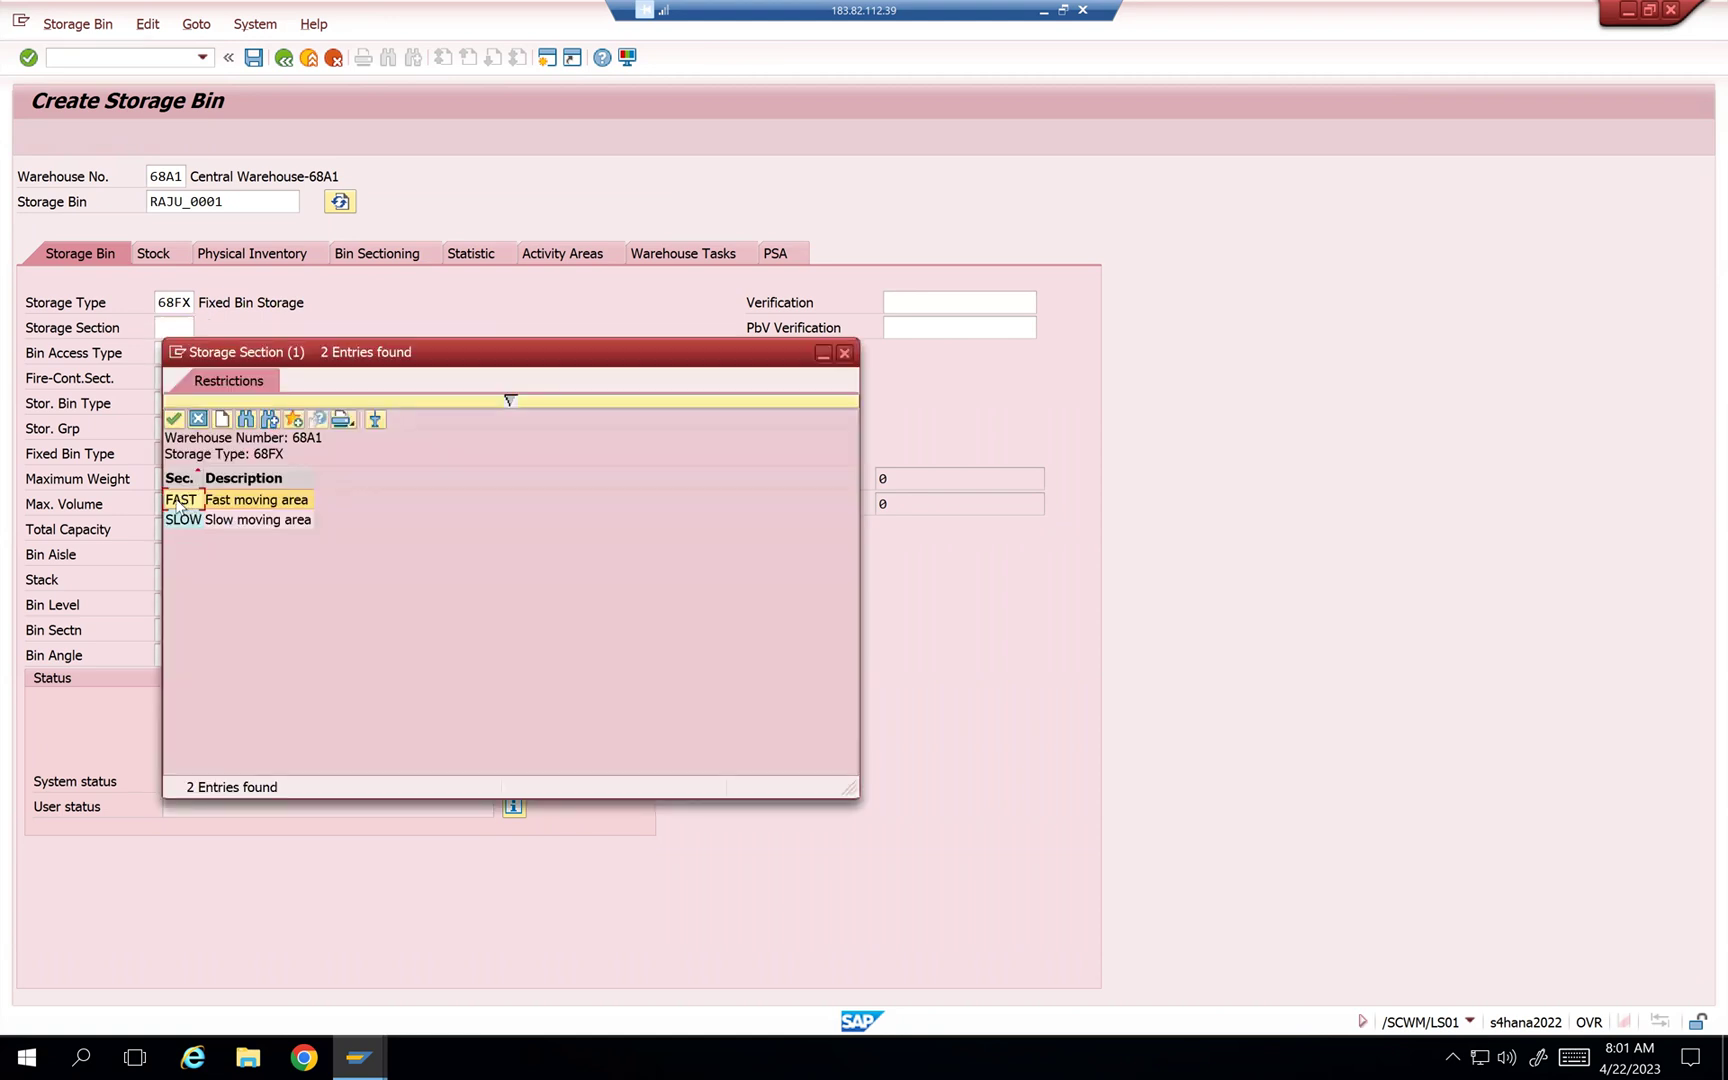
double_click(178, 507)
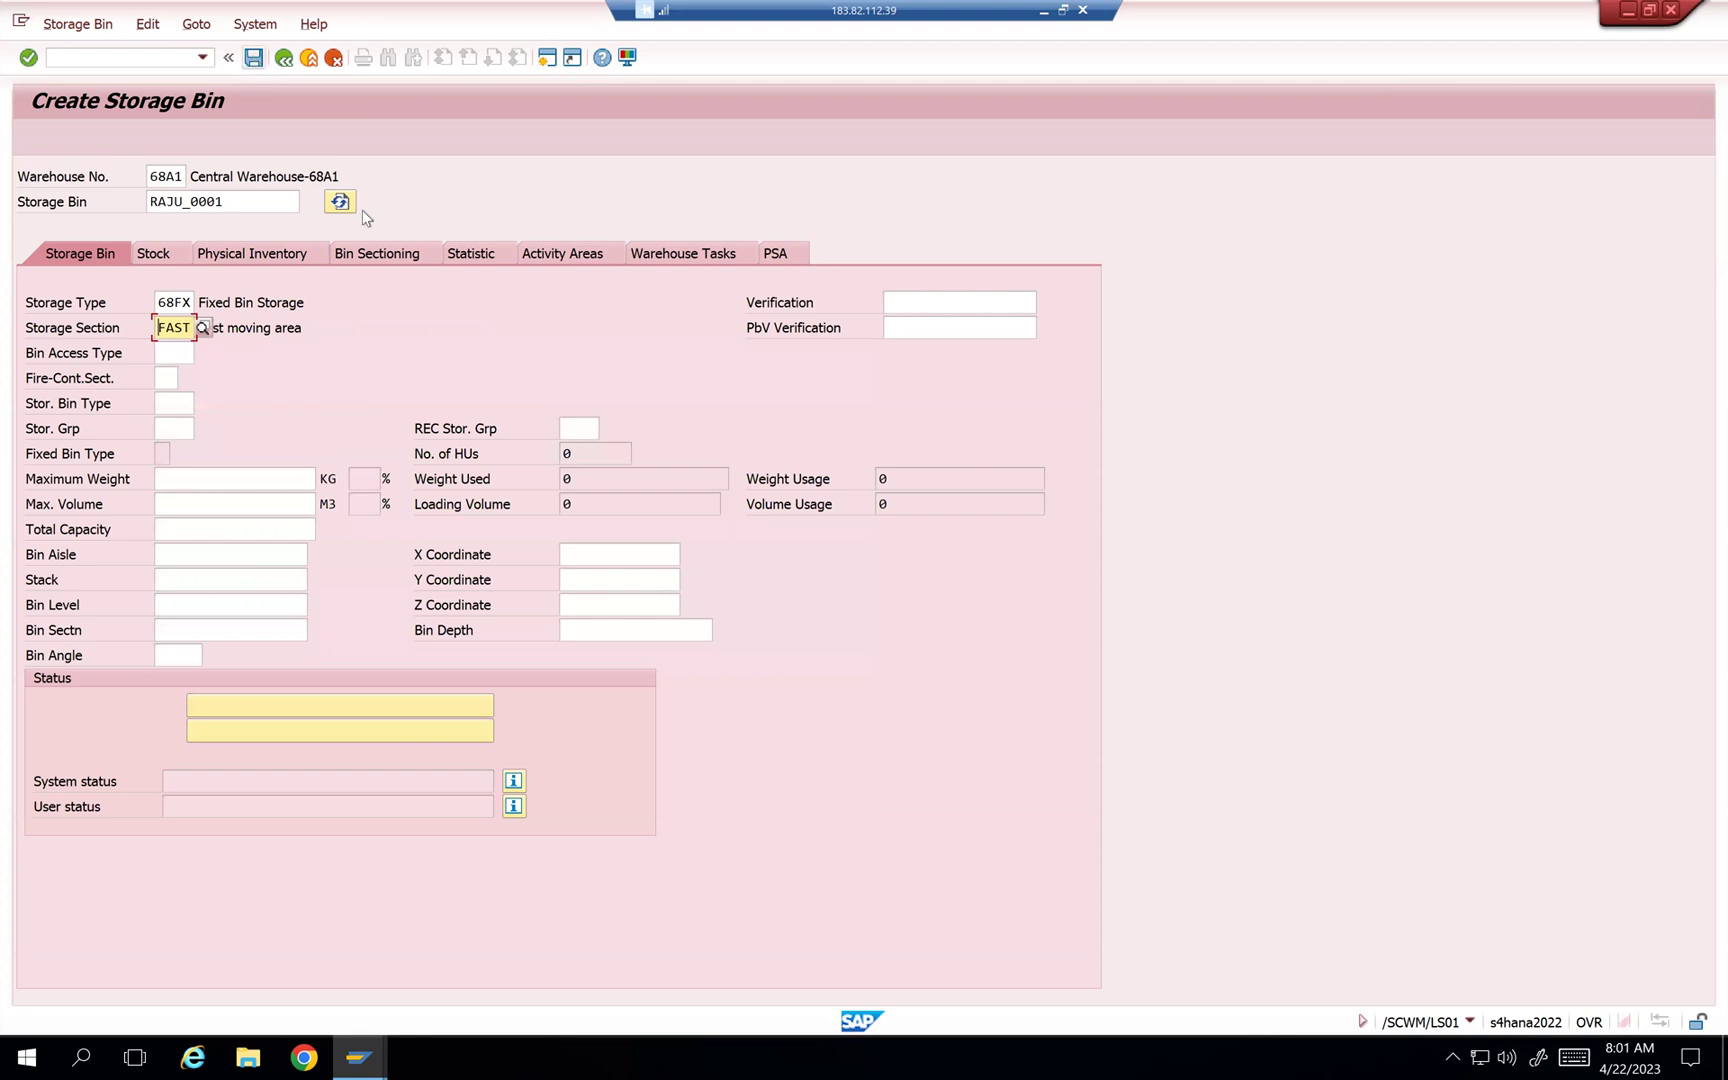
left_click(254, 60)
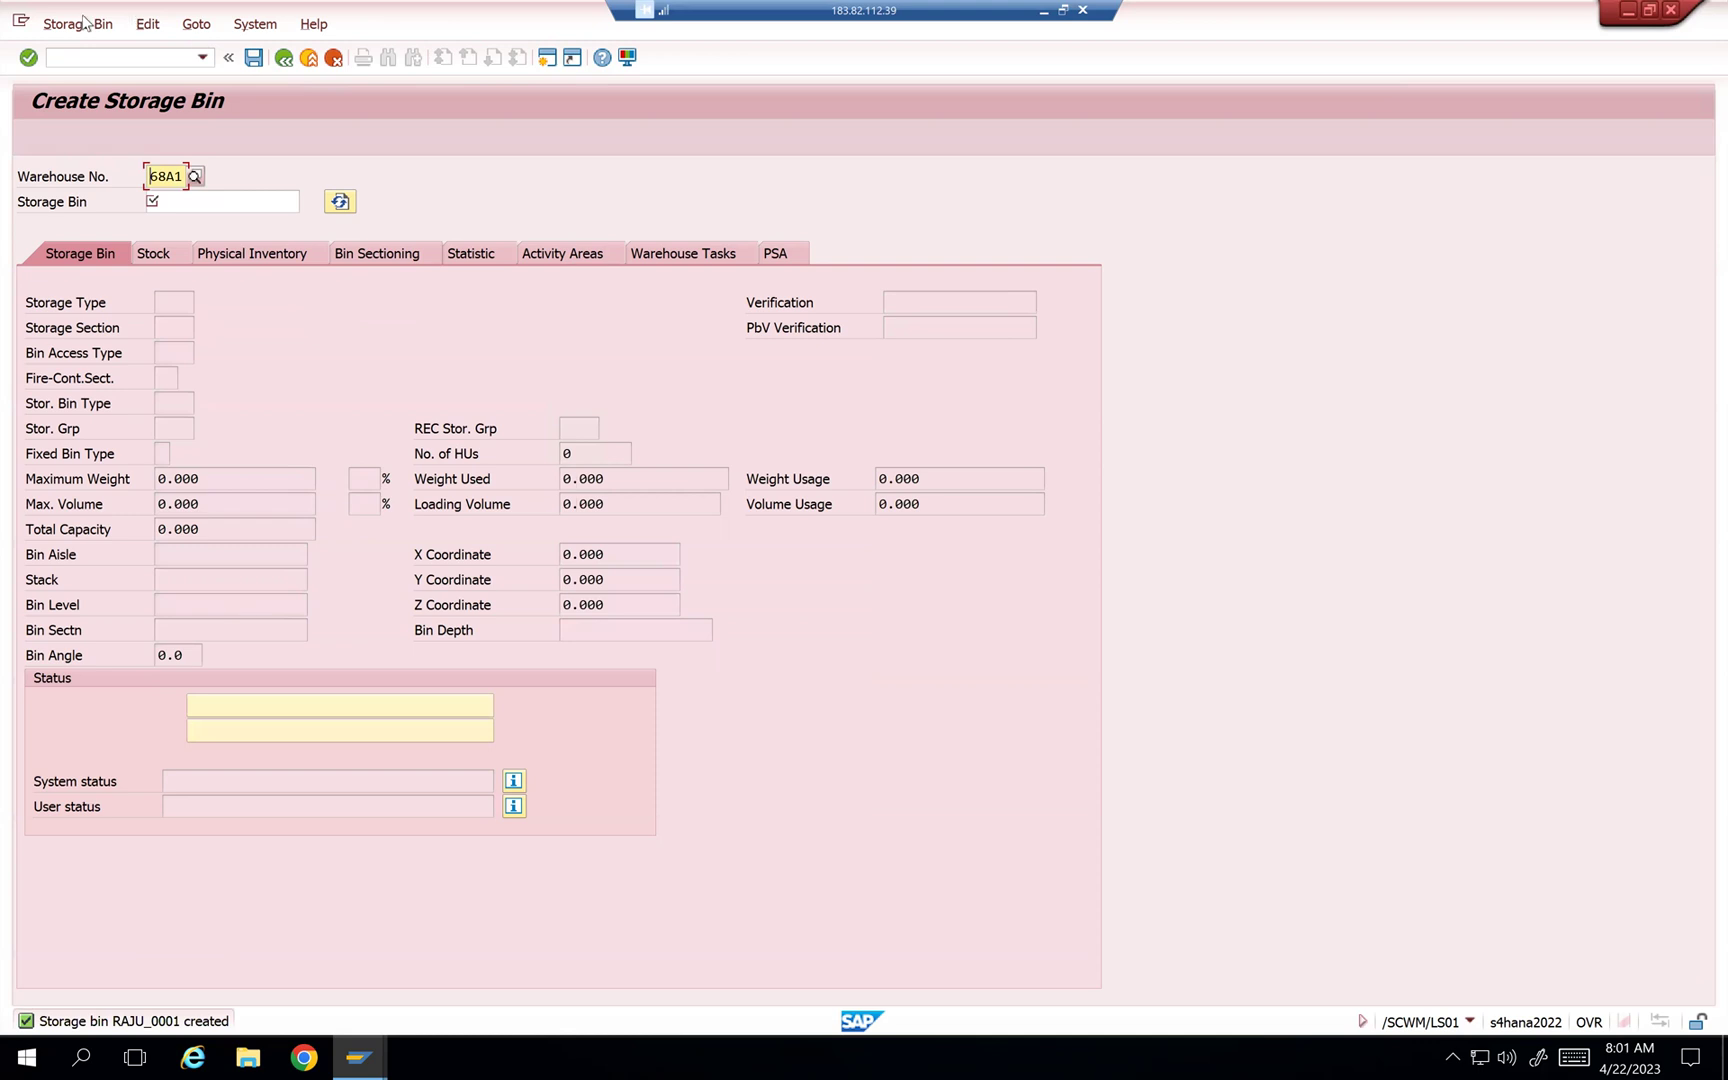
Step: Display the change documents for RAJU_0001 via /n/scwm/ls03
left_click(284, 60)
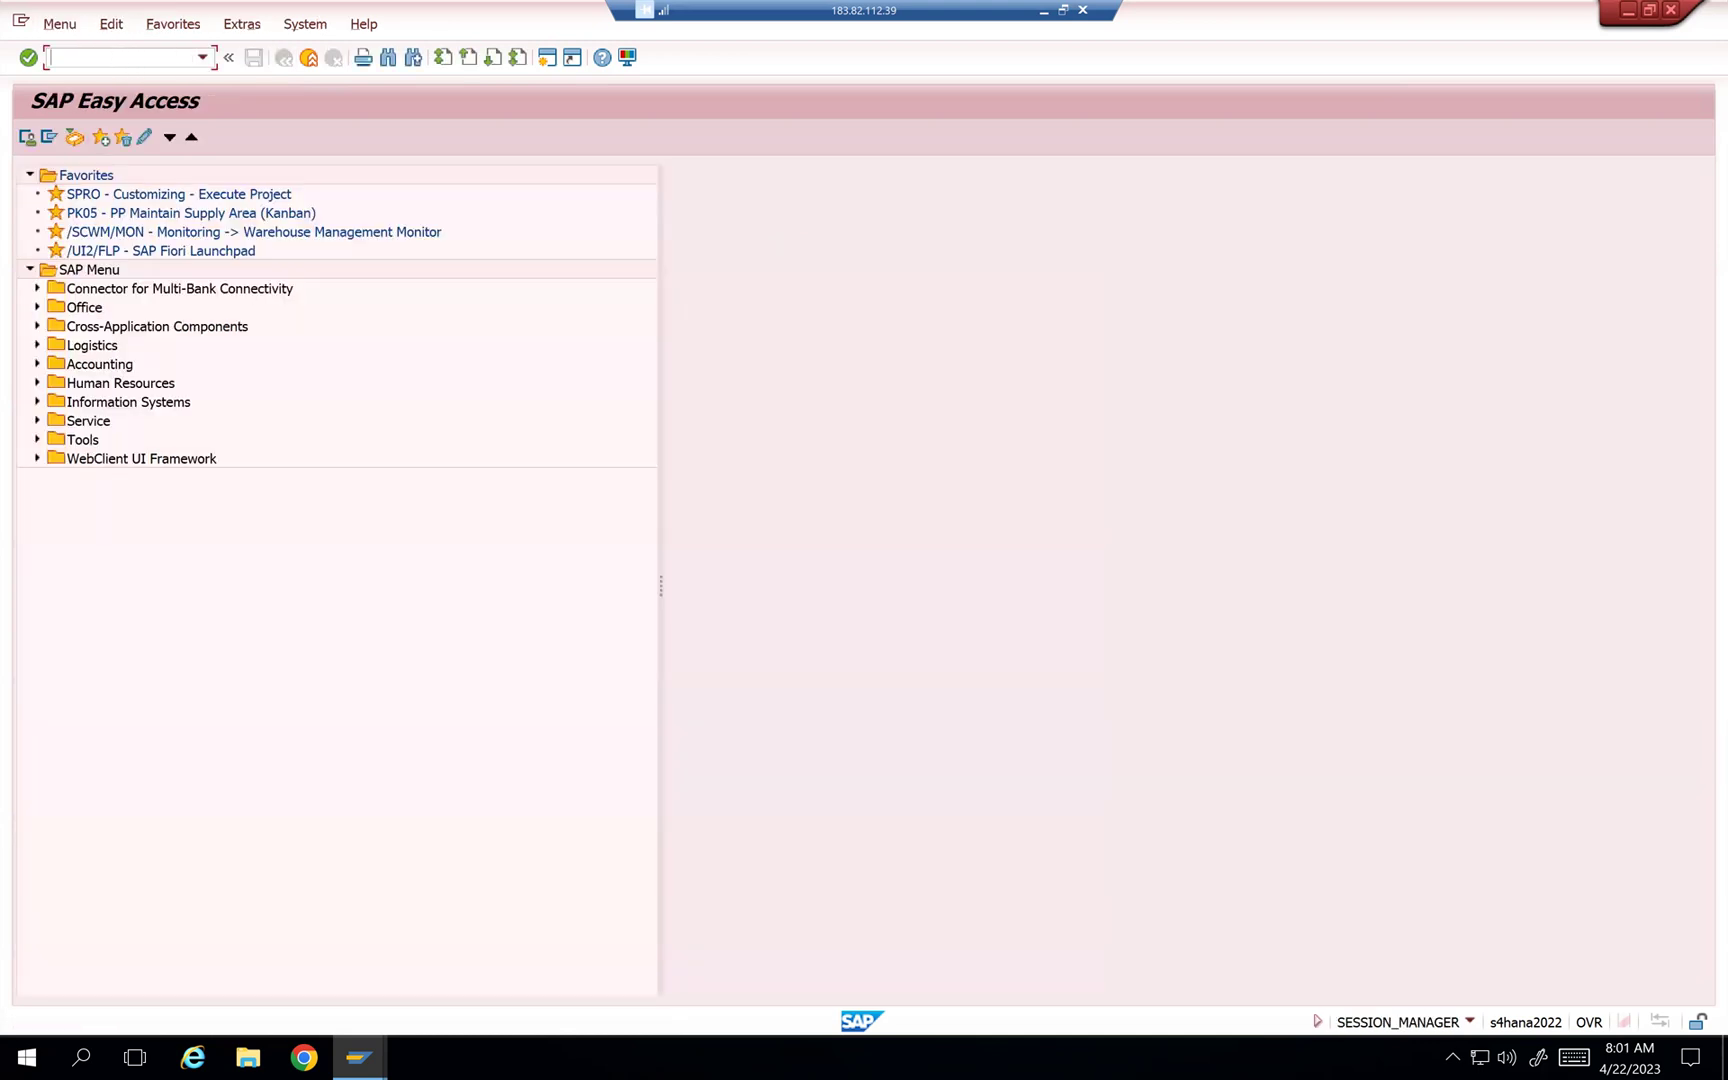
type("/n/scwm/ls03")
key("Return")
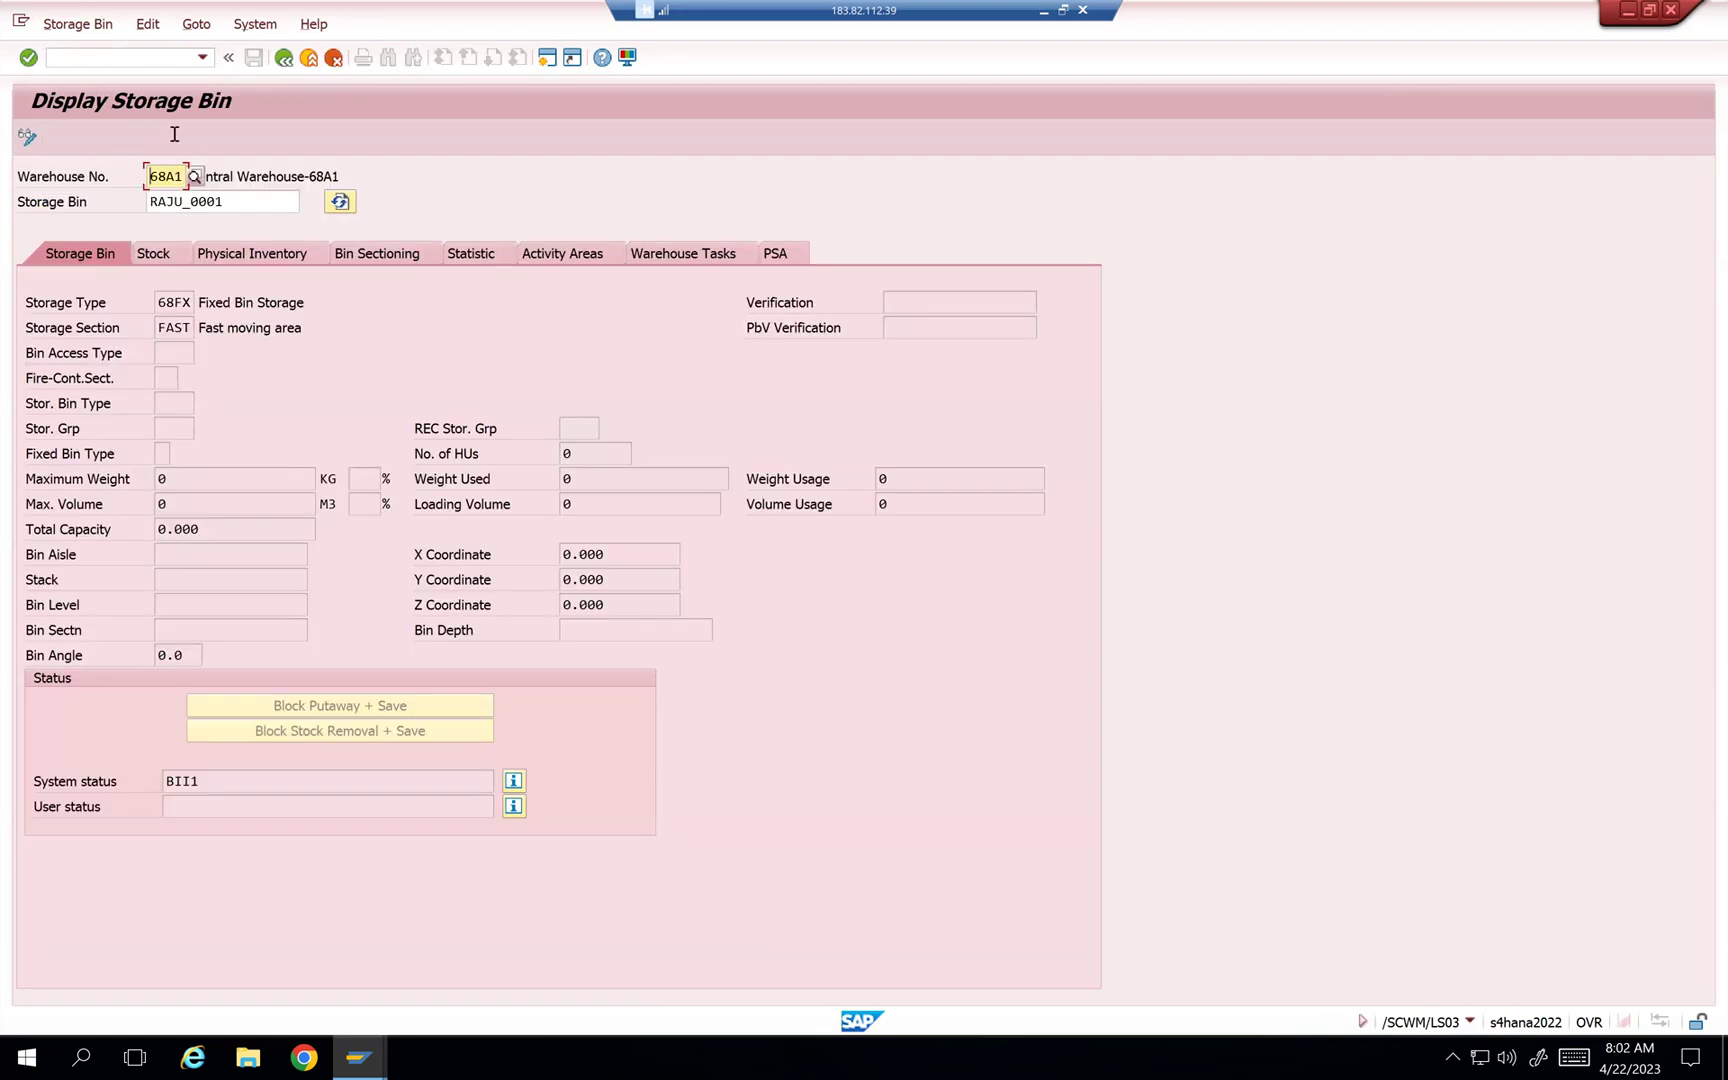
left_click(75, 30)
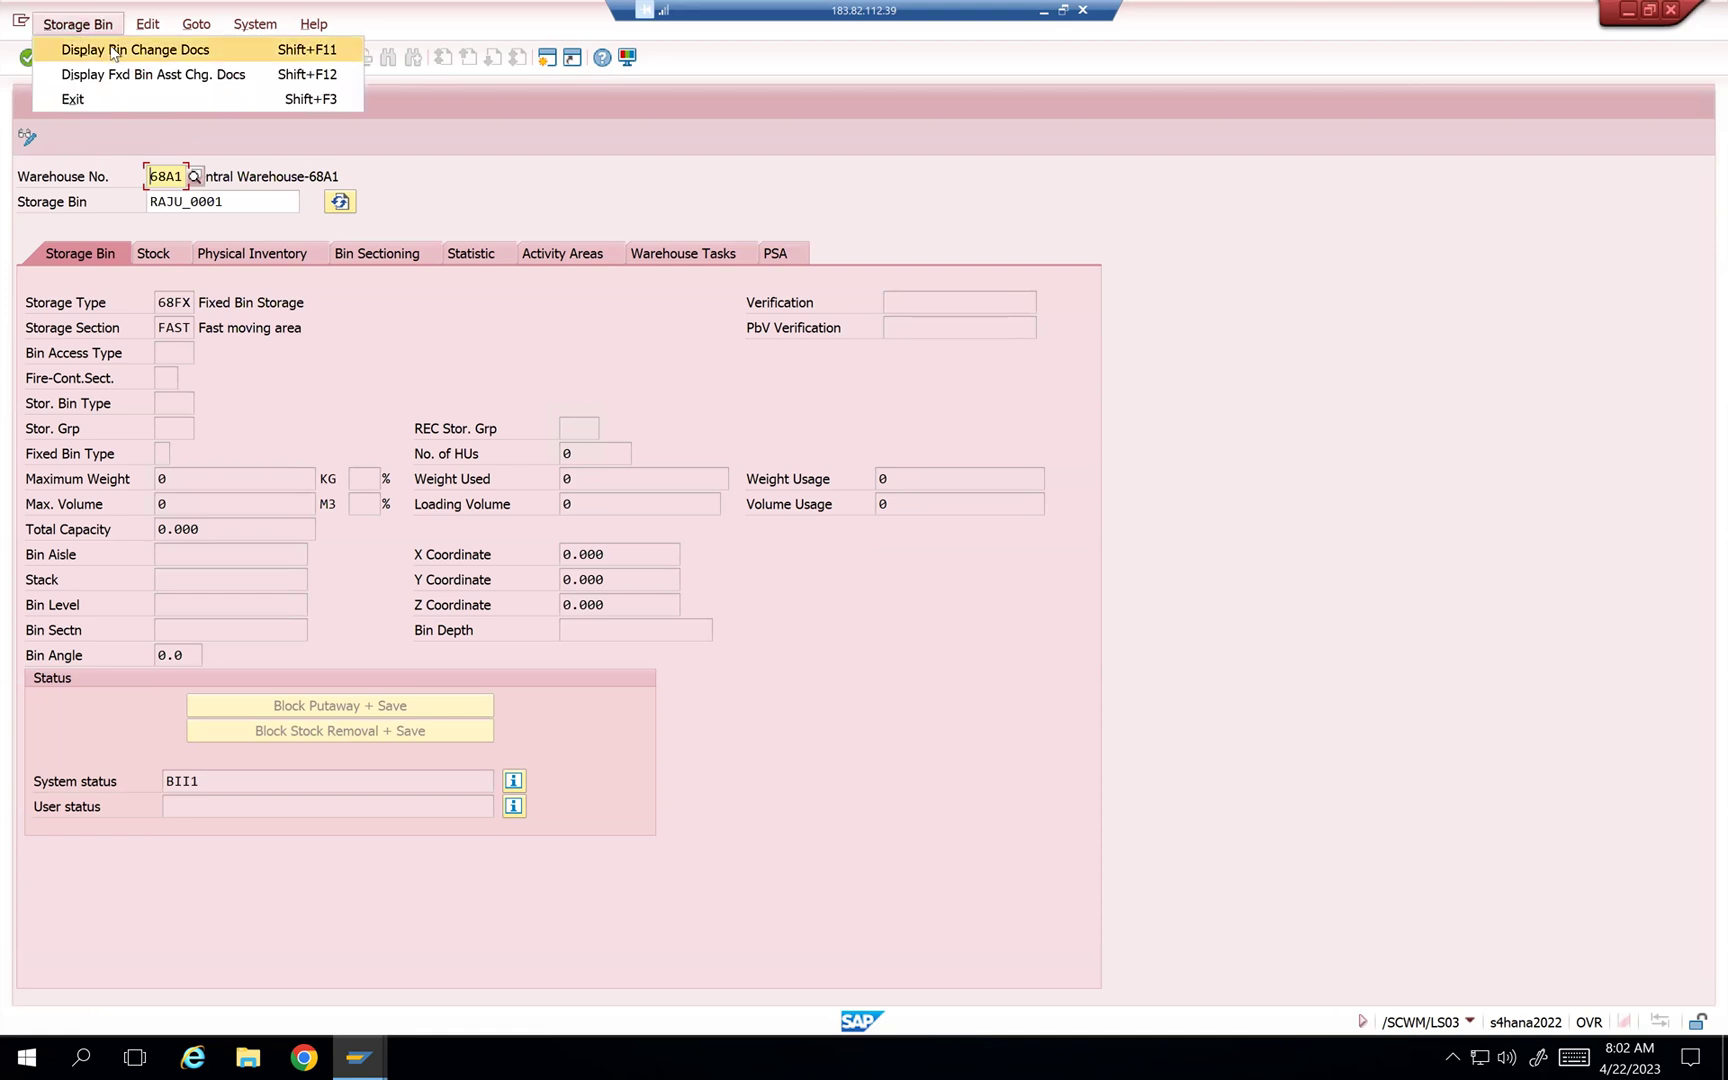
left_click(112, 50)
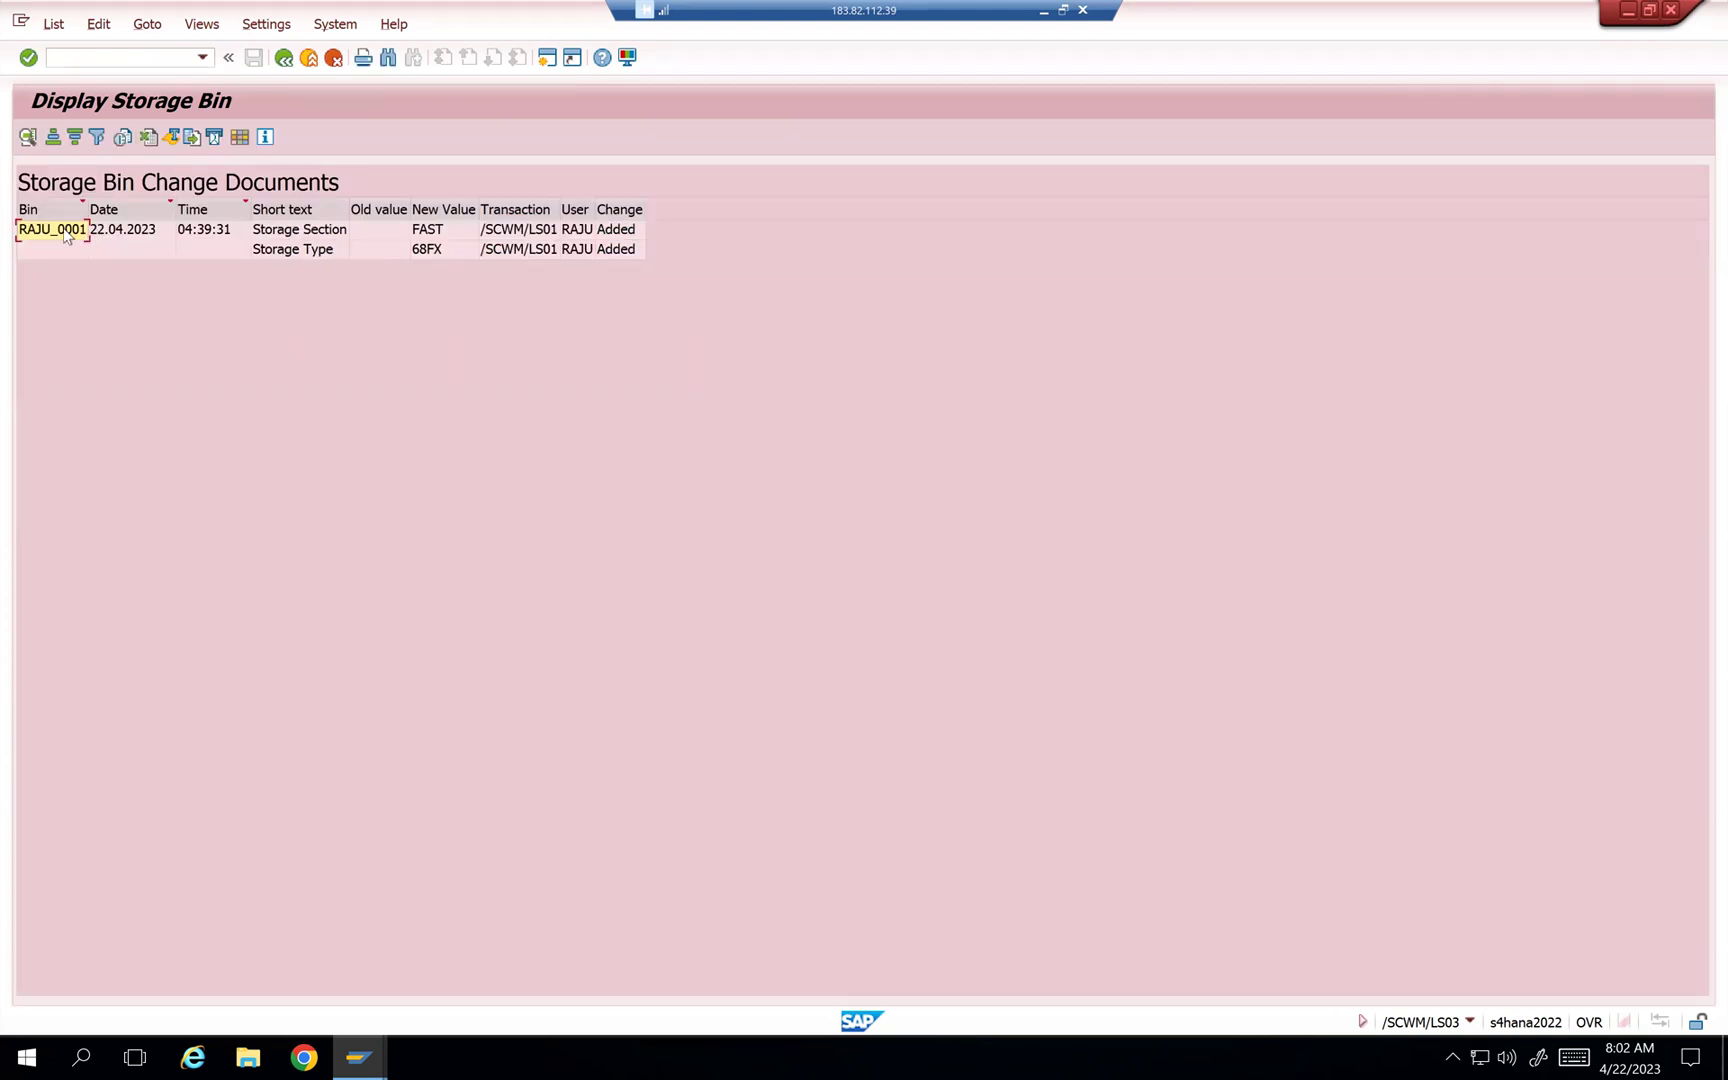
Step: Review the Added entries for section FAST and type 68FX, widening the User column
left_click(360, 233)
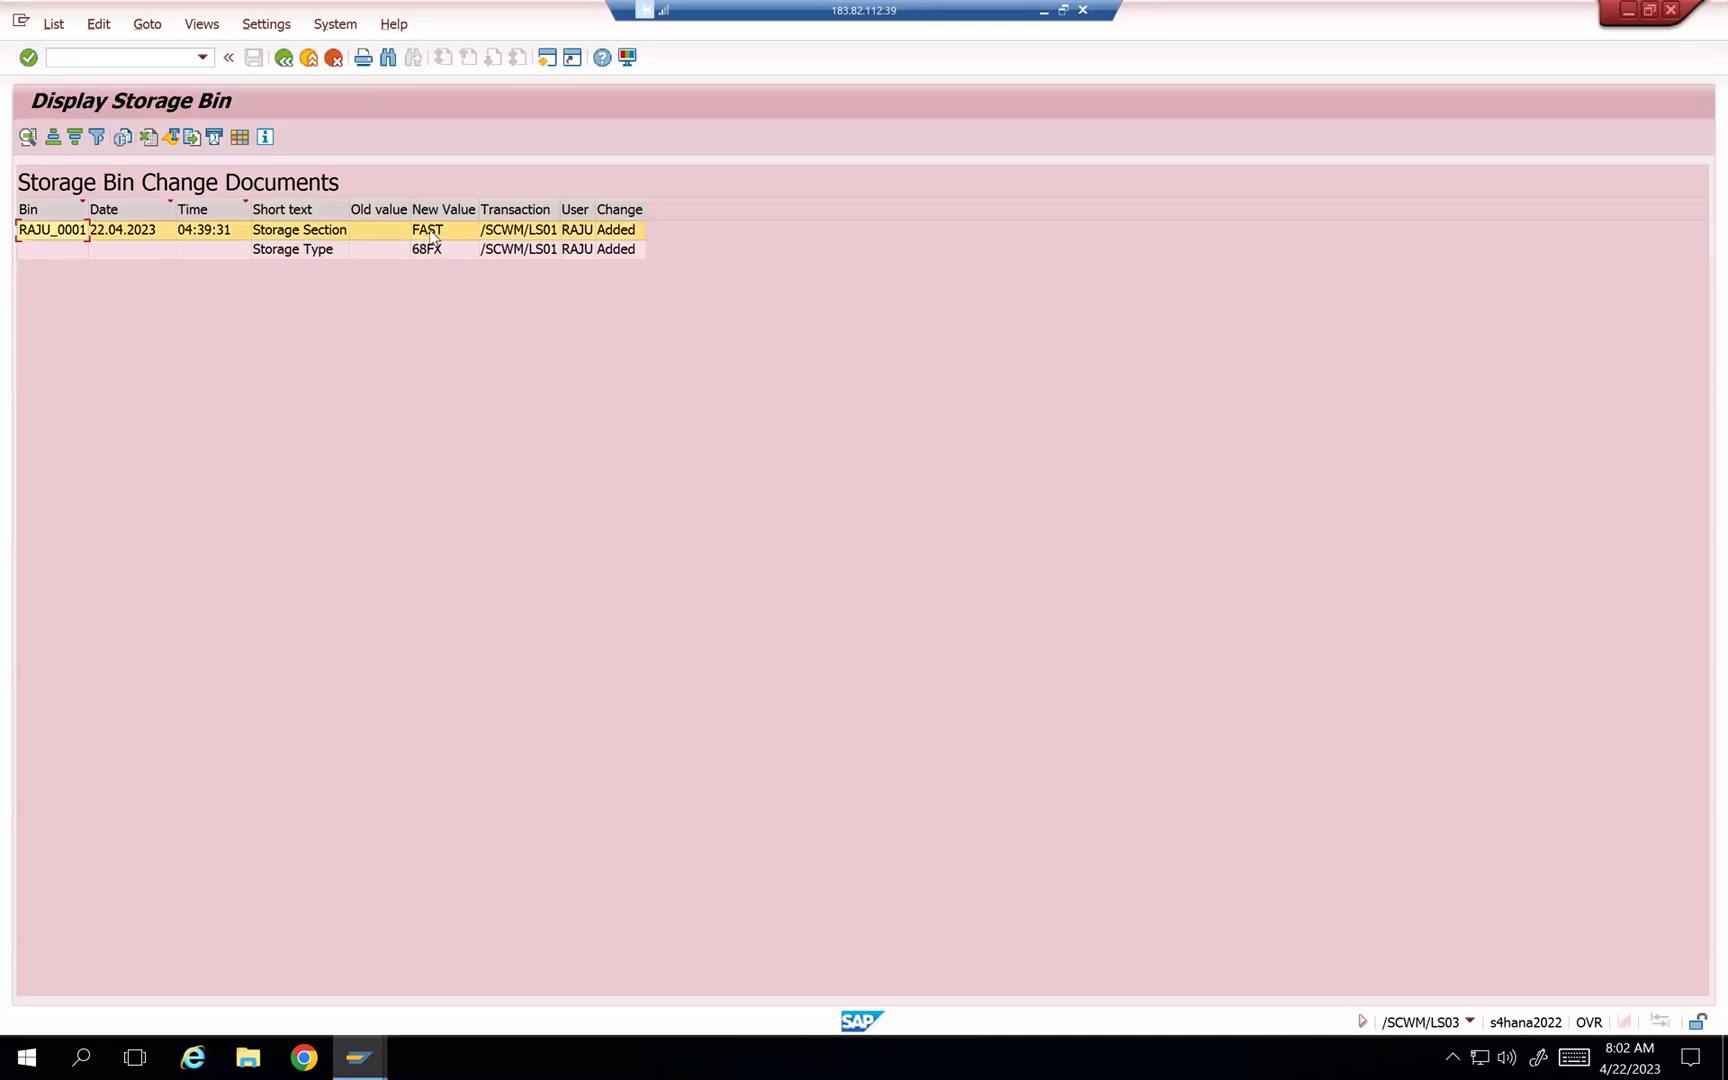
left_click(436, 250)
left_click(440, 252)
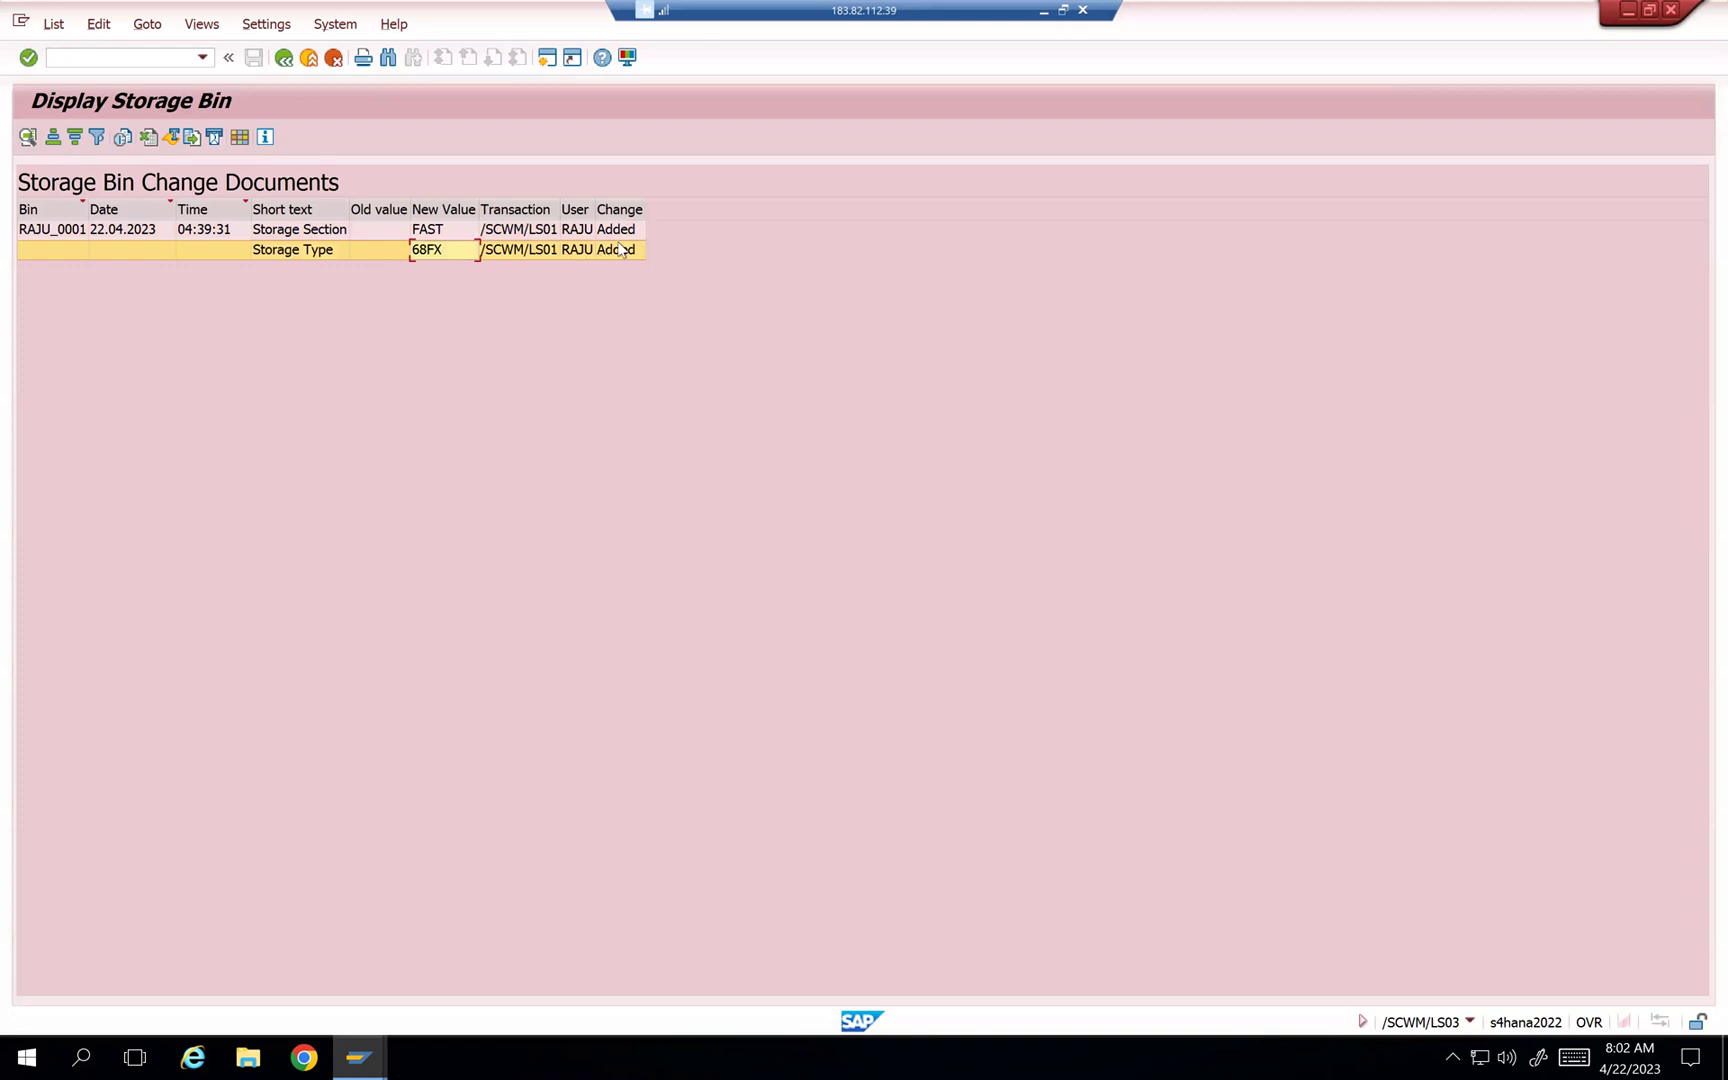
left_click_drag(596, 207, 656, 230)
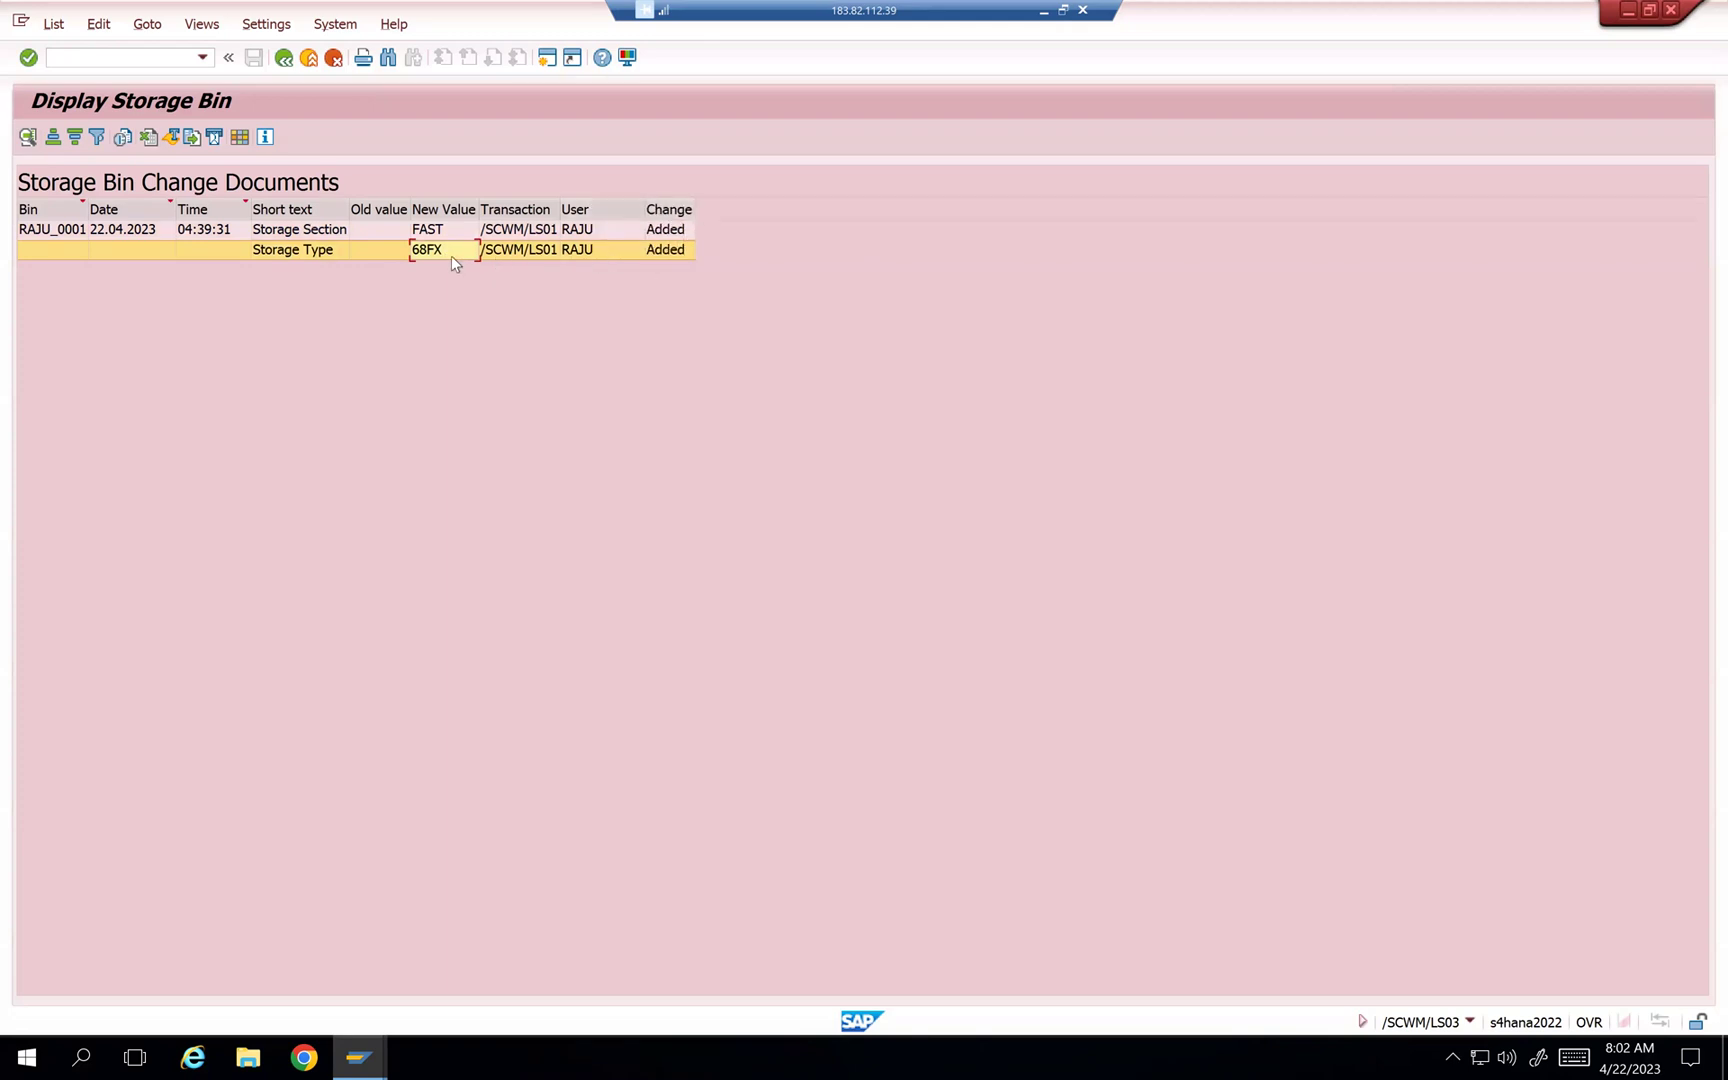
Step: Edit RAJU_0001 to storage section SLOW and bin type B001 (Block Size 1), then save
left_click(284, 58)
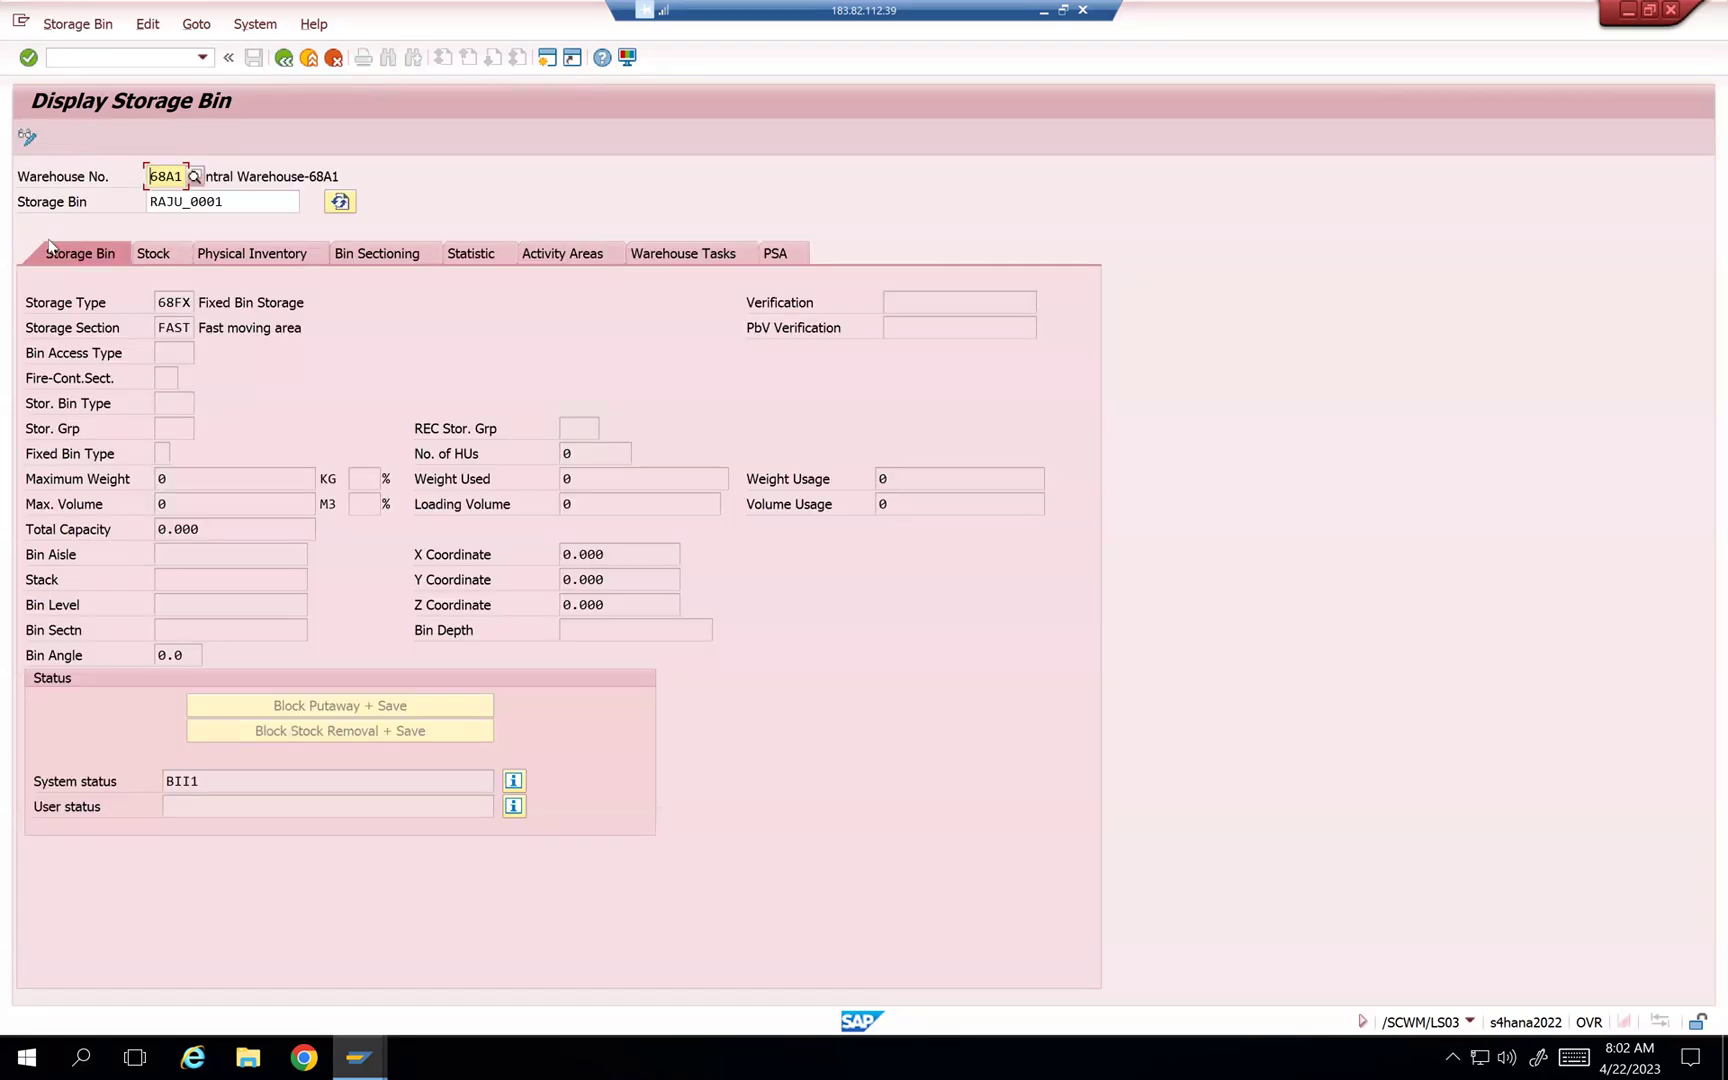
left_click(183, 328)
key("ctrl+F1")
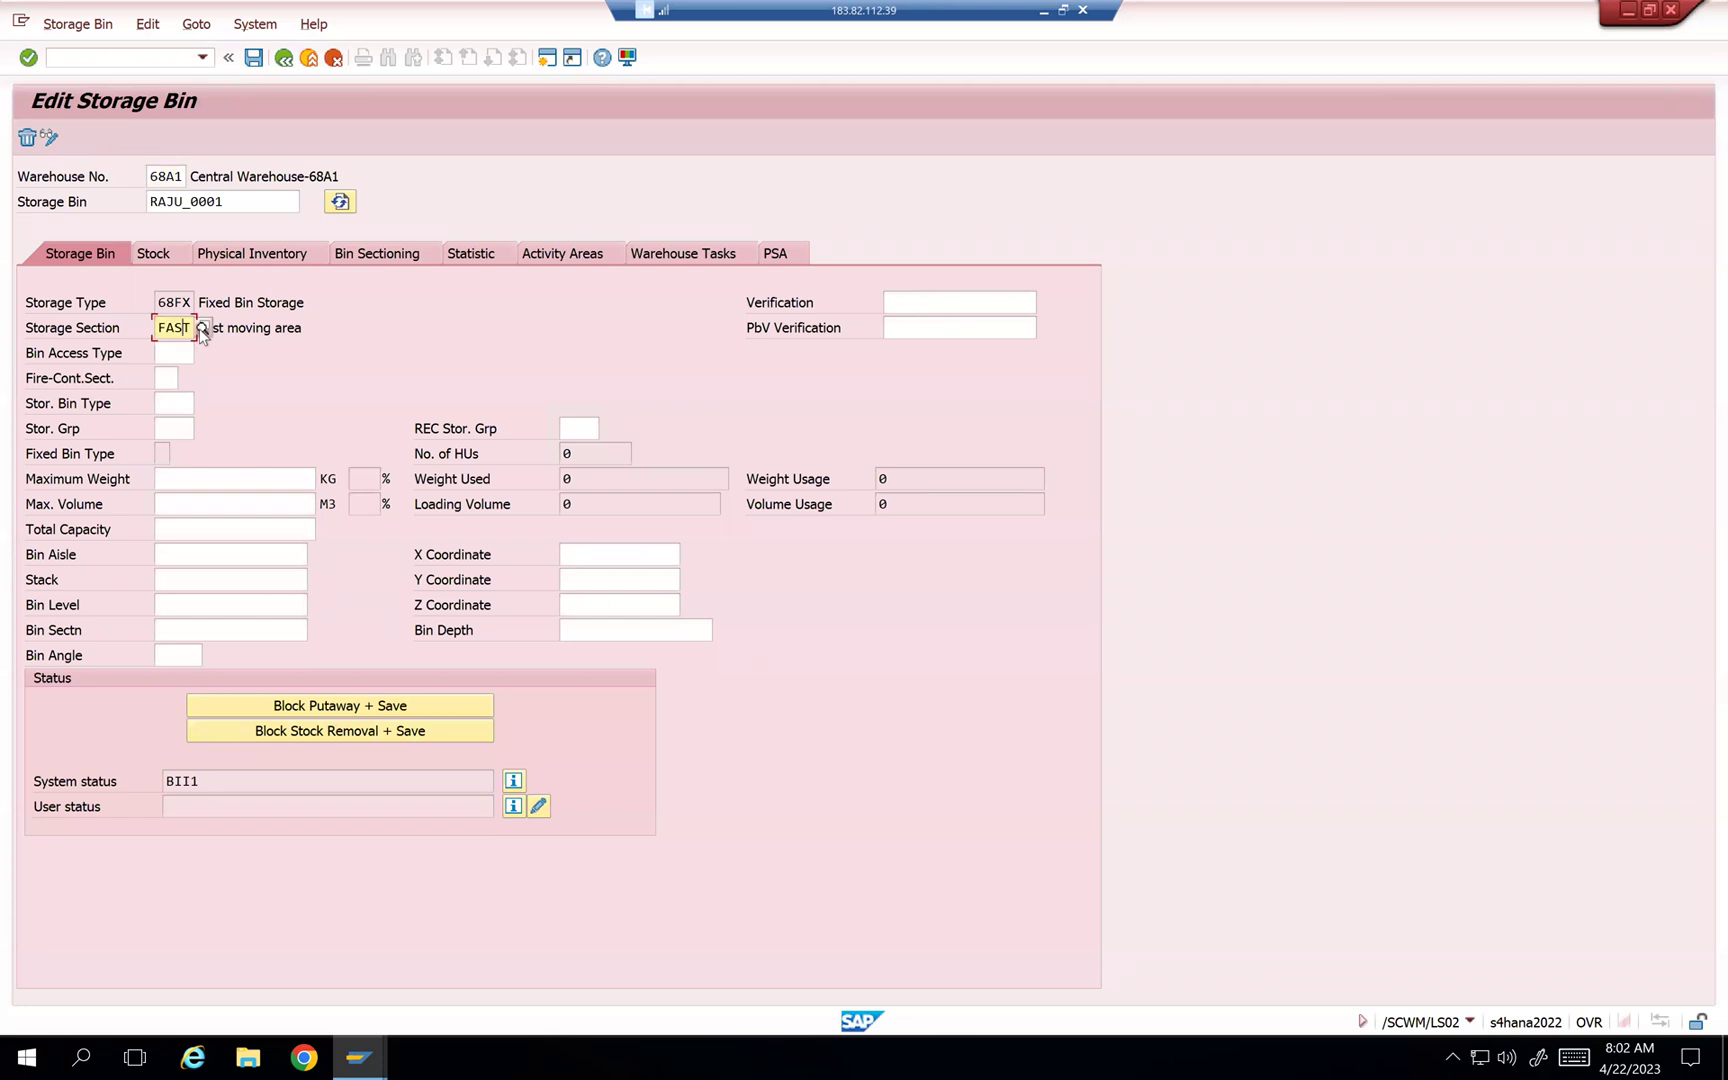
left_click(202, 328)
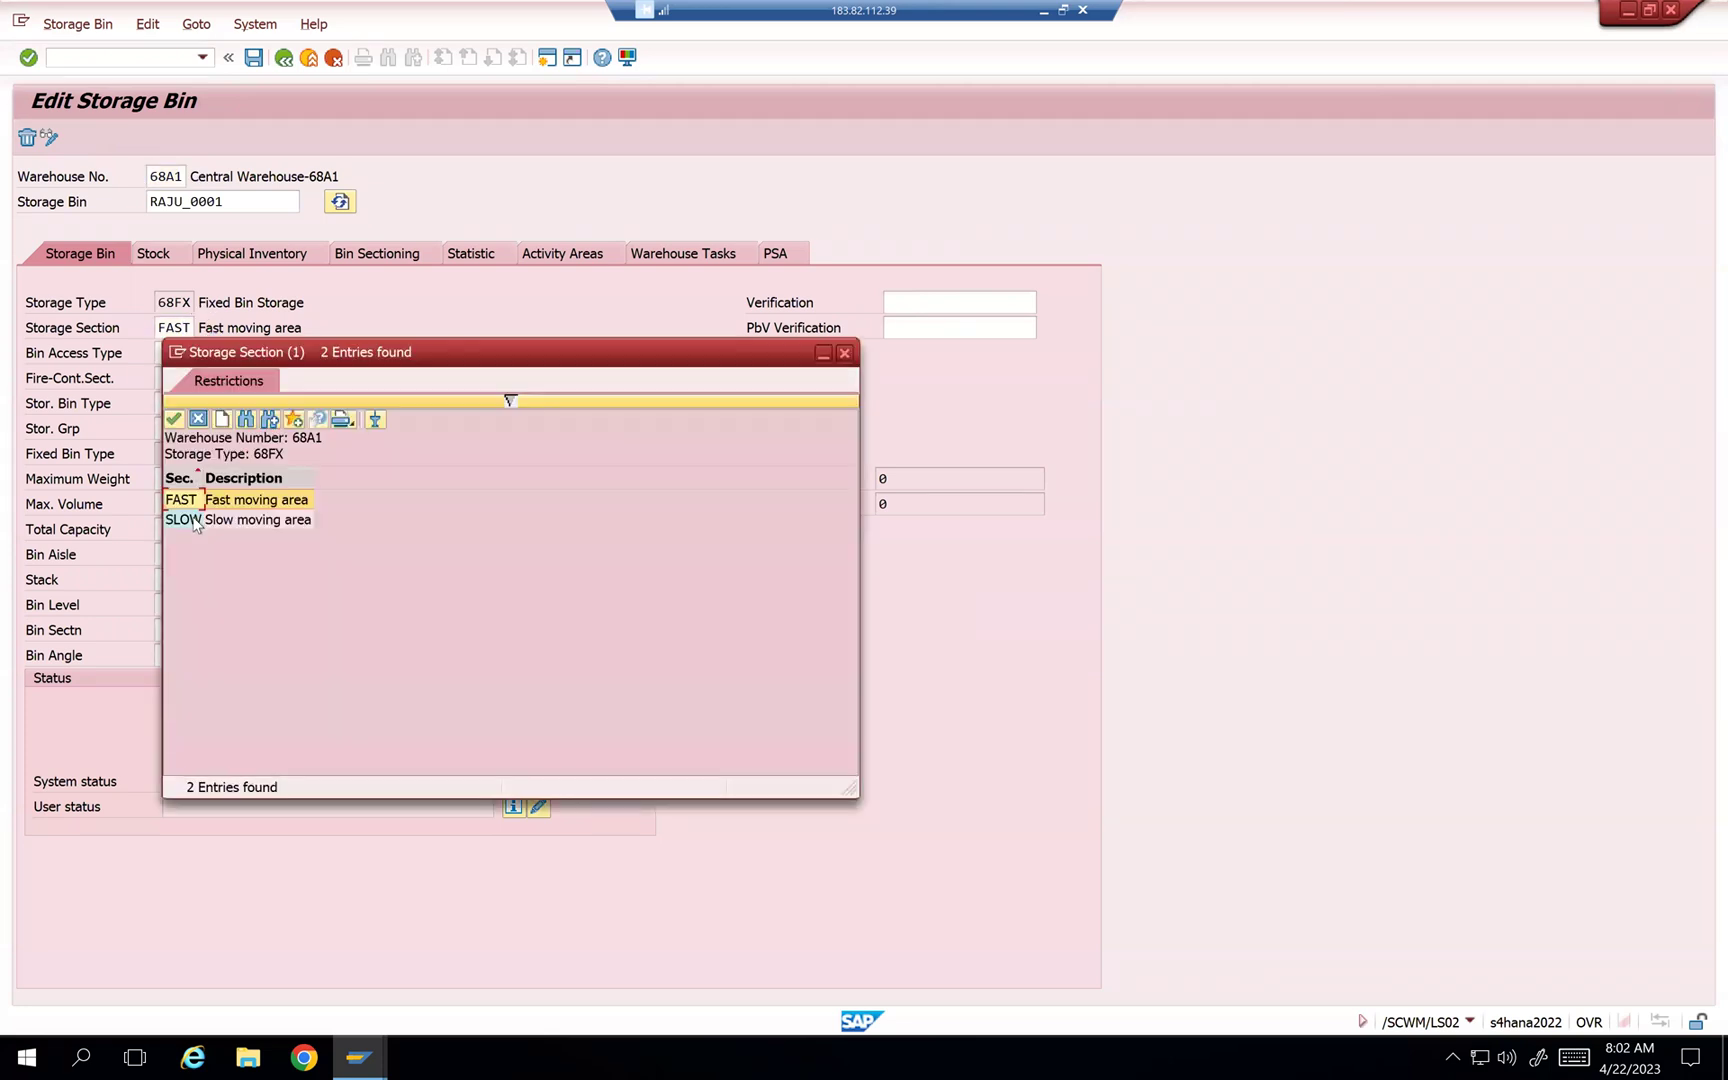
double_click(207, 527)
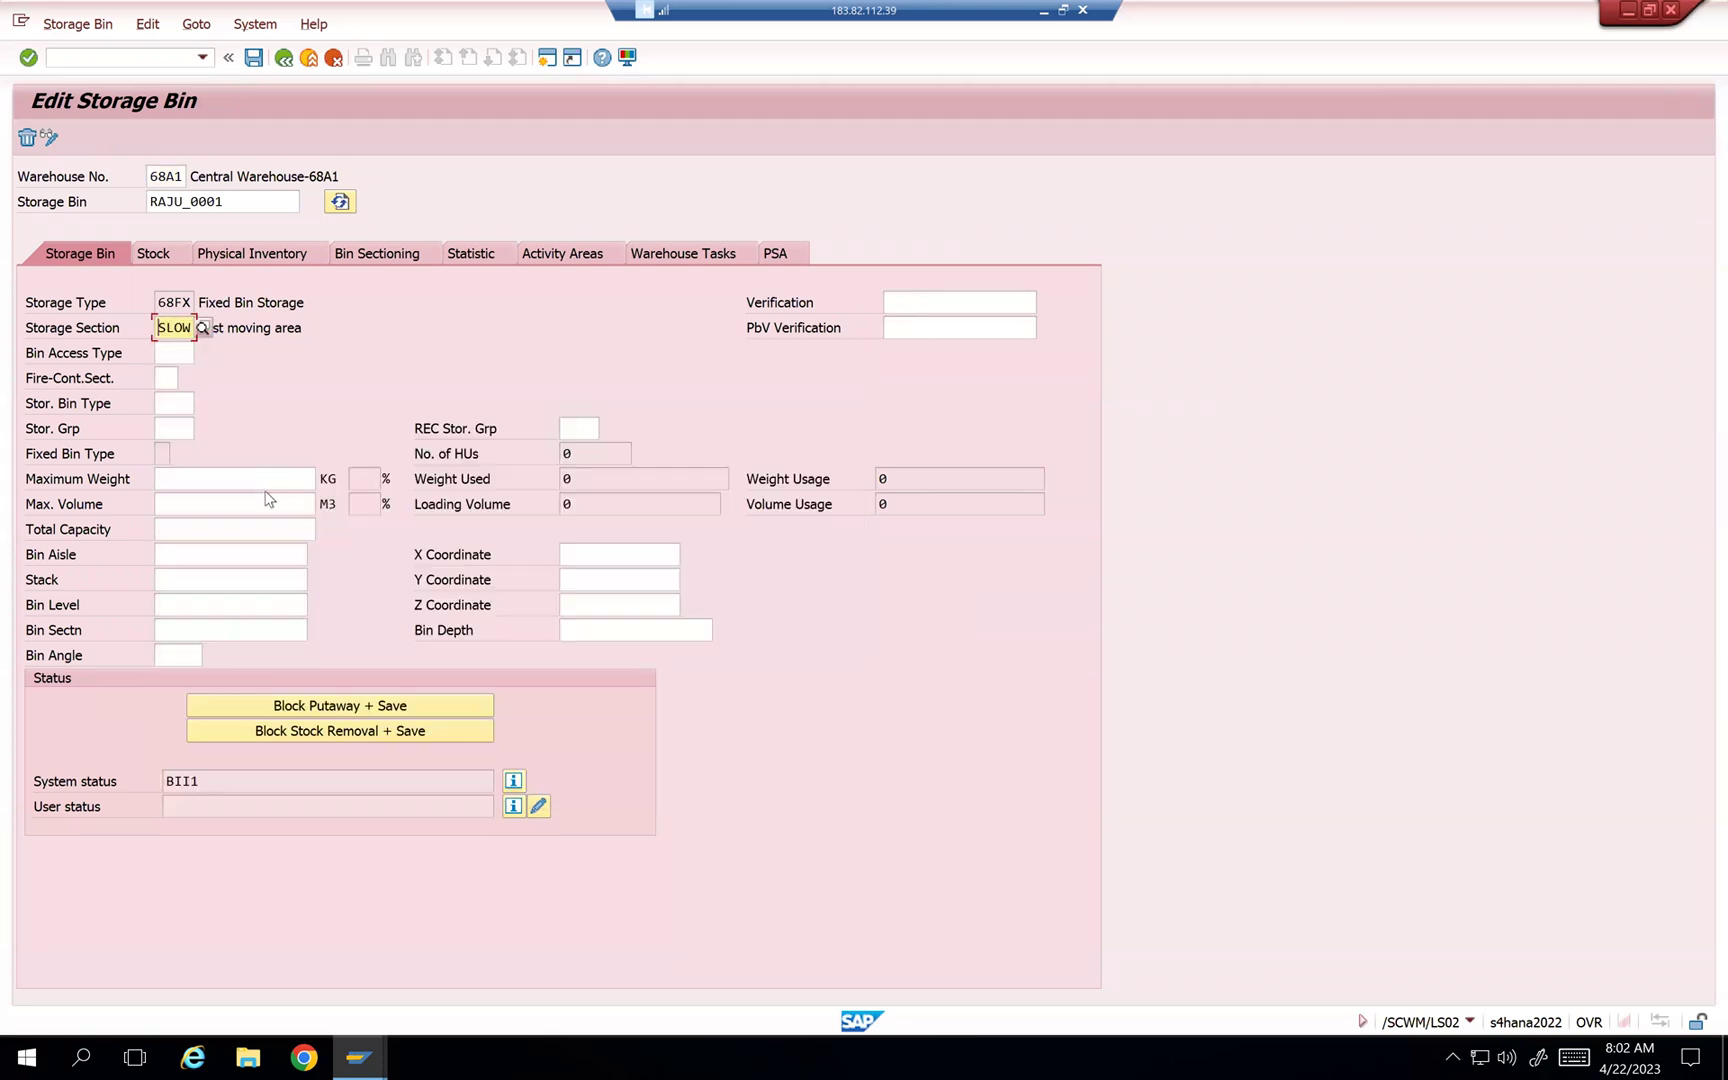
left_click(197, 401)
left_click(202, 404)
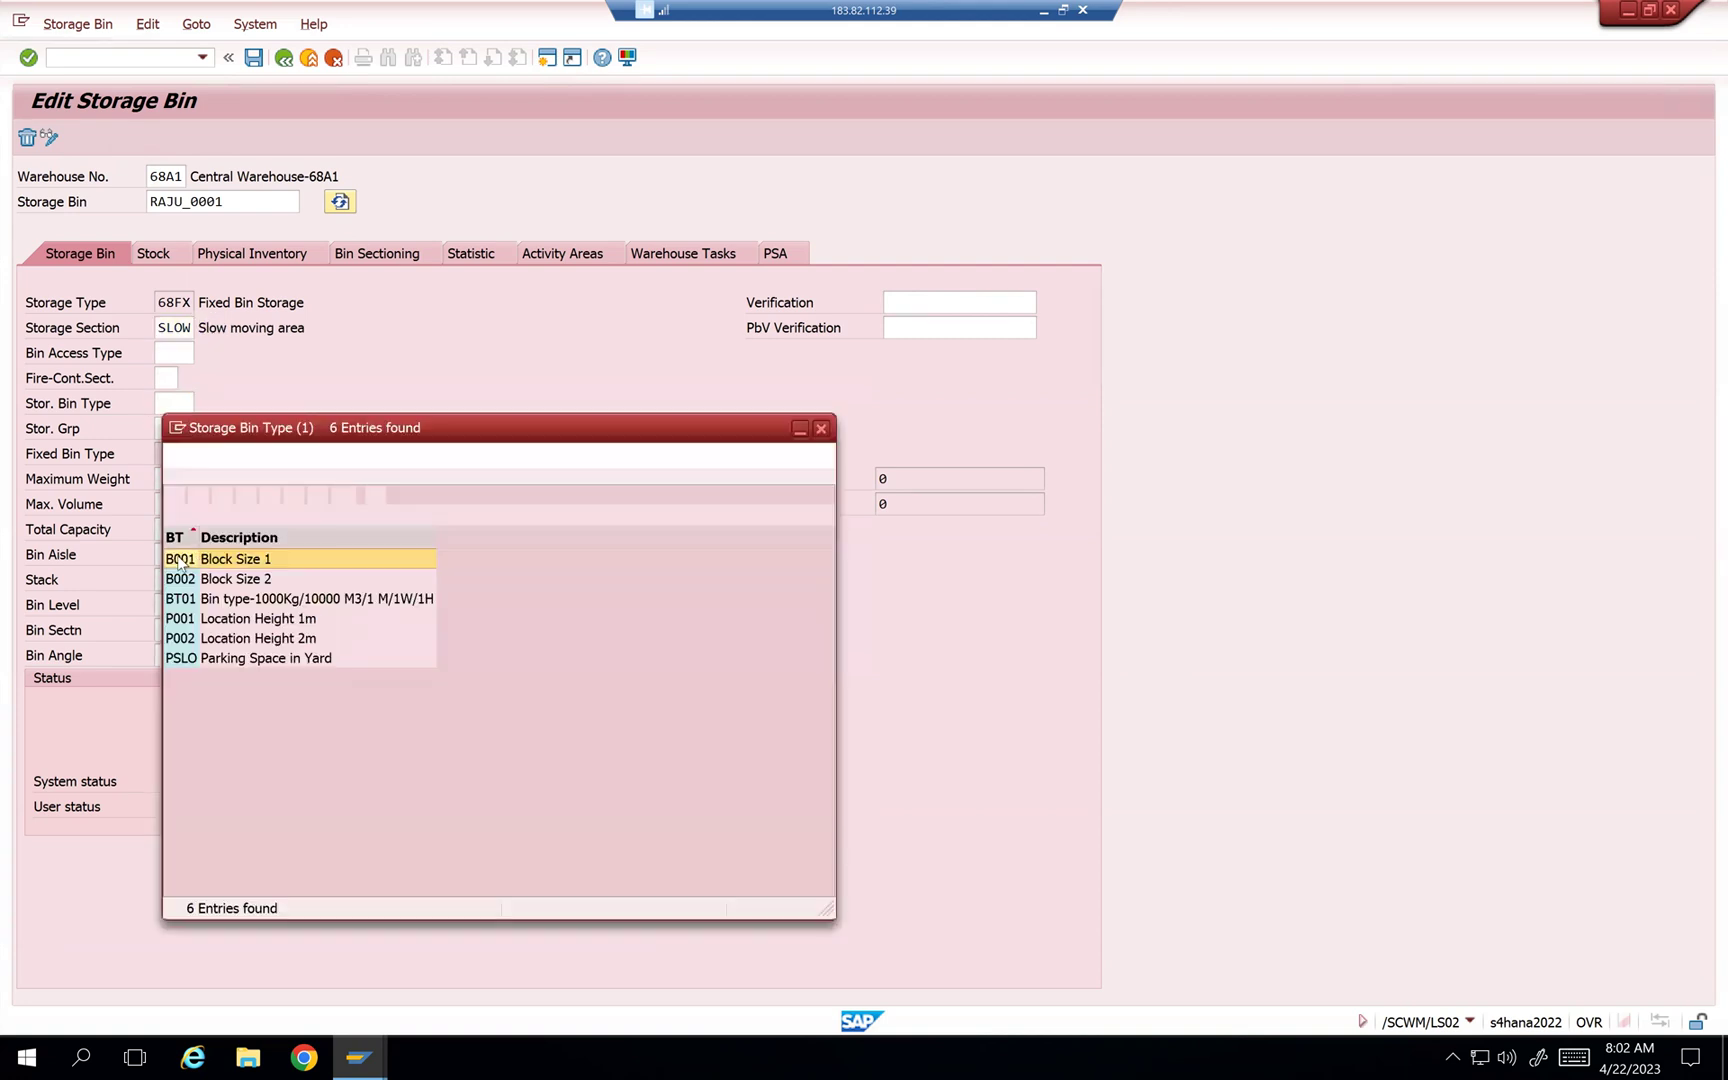
double_click(180, 560)
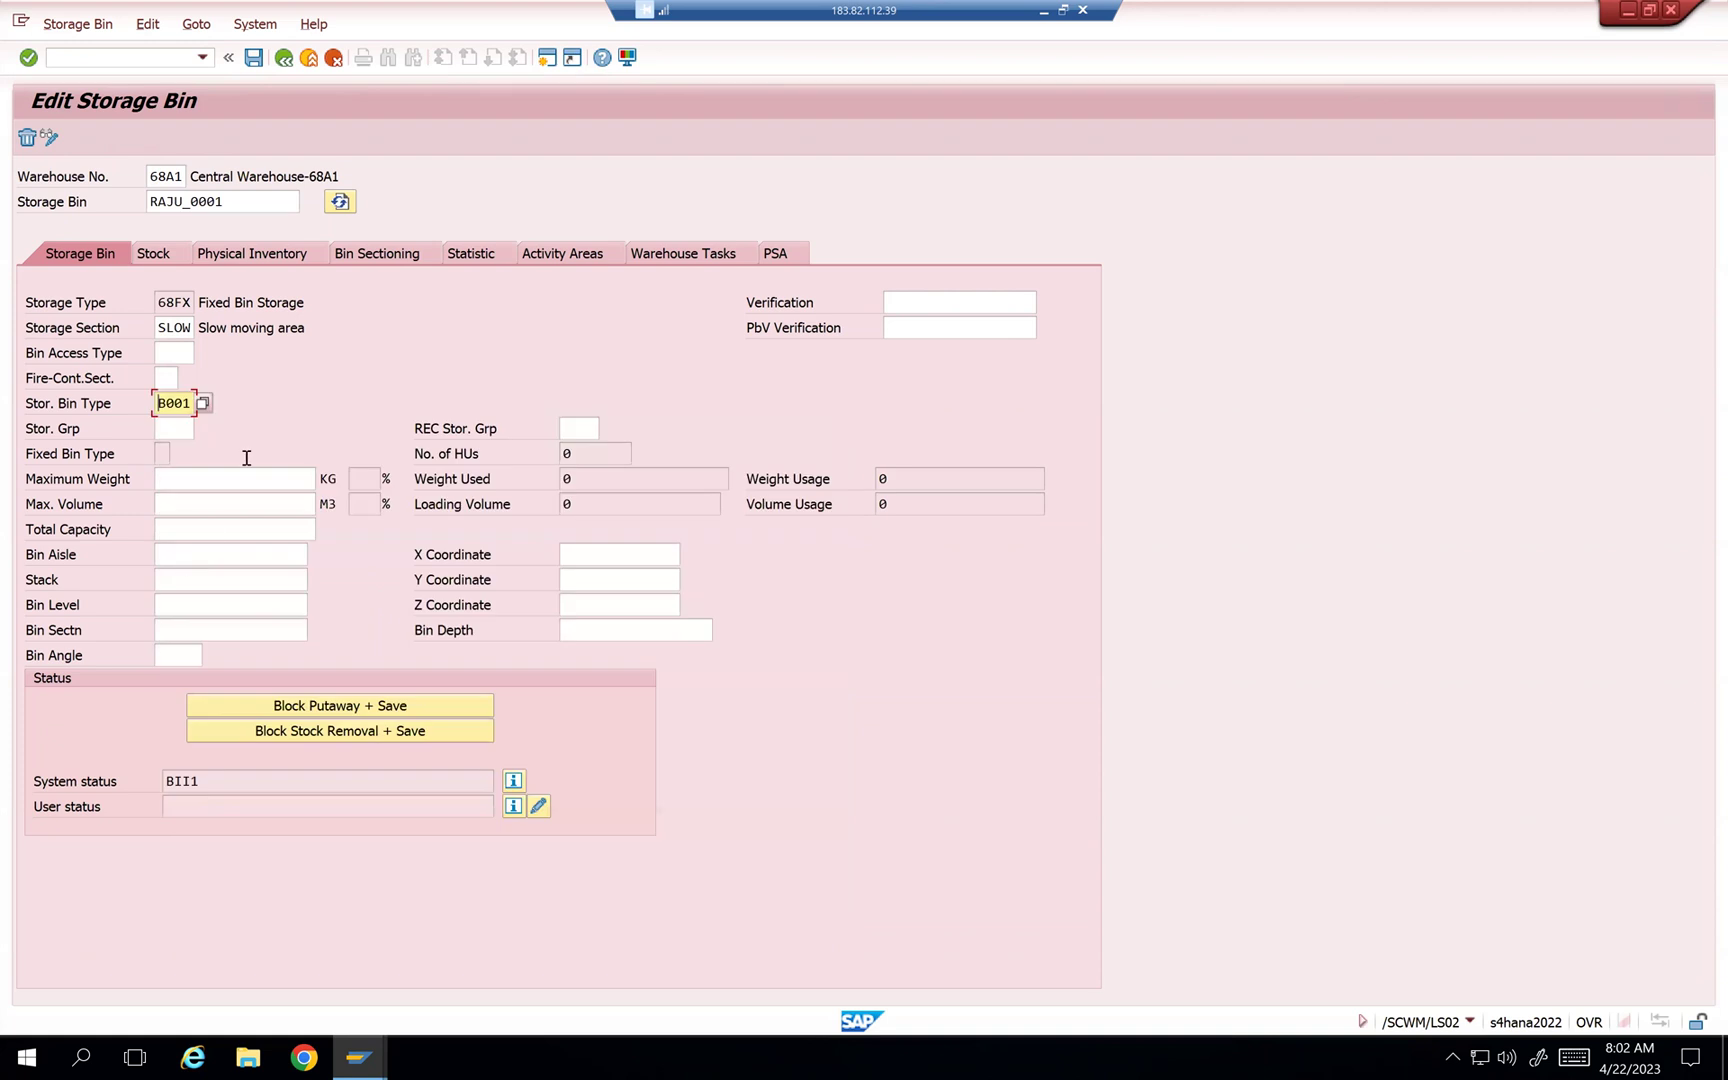
left_click(254, 59)
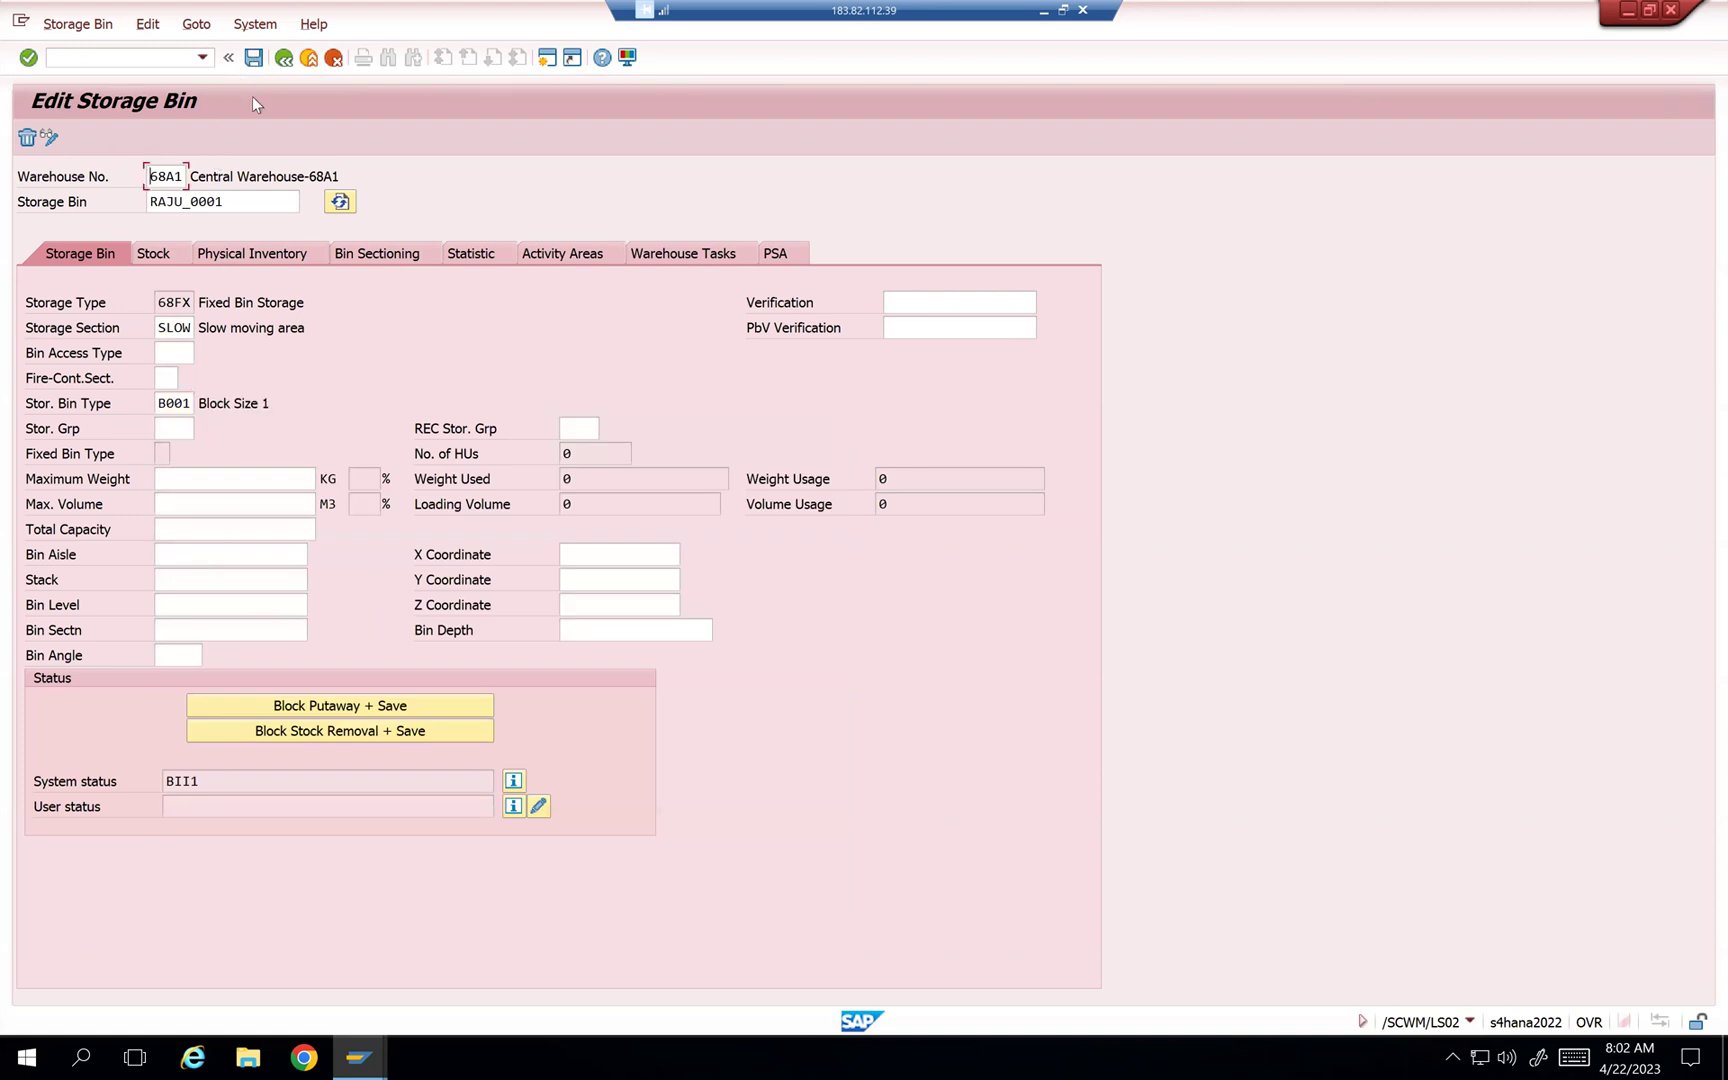
Step: Review the bin's Changed entries: section FAST to SLOW and bin type B001
left_click(82, 26)
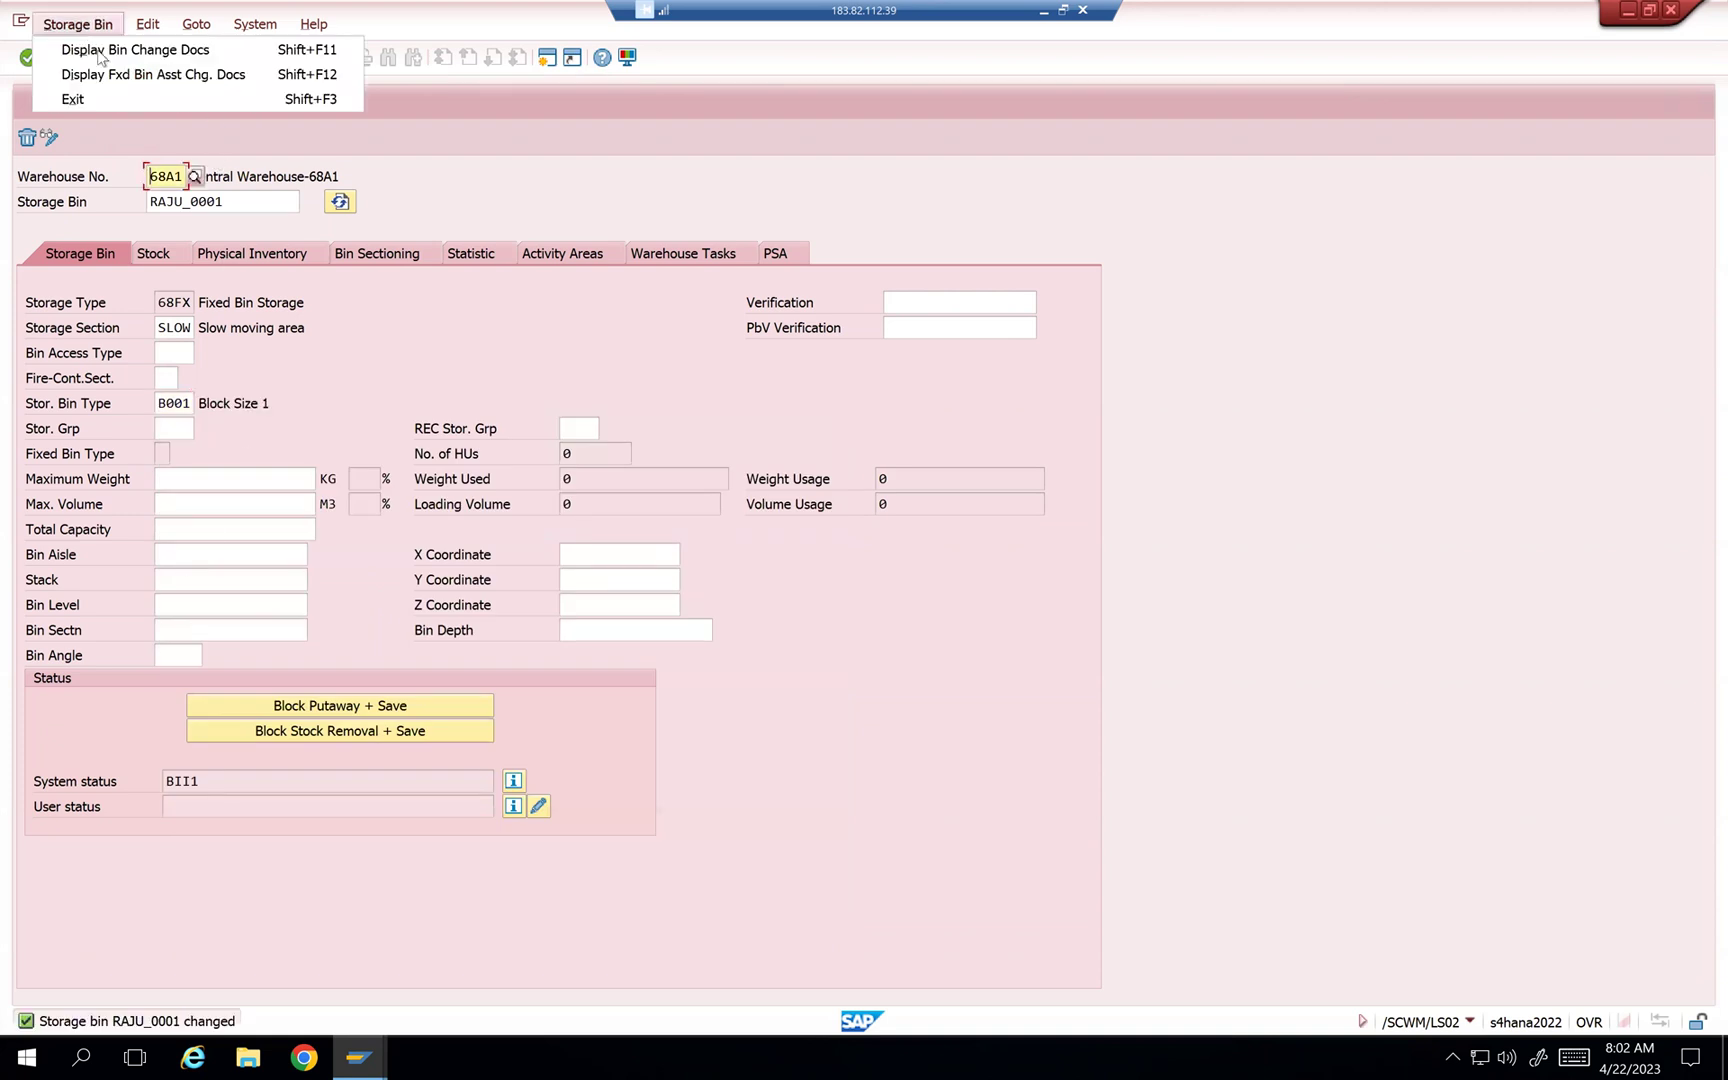
left_click(102, 57)
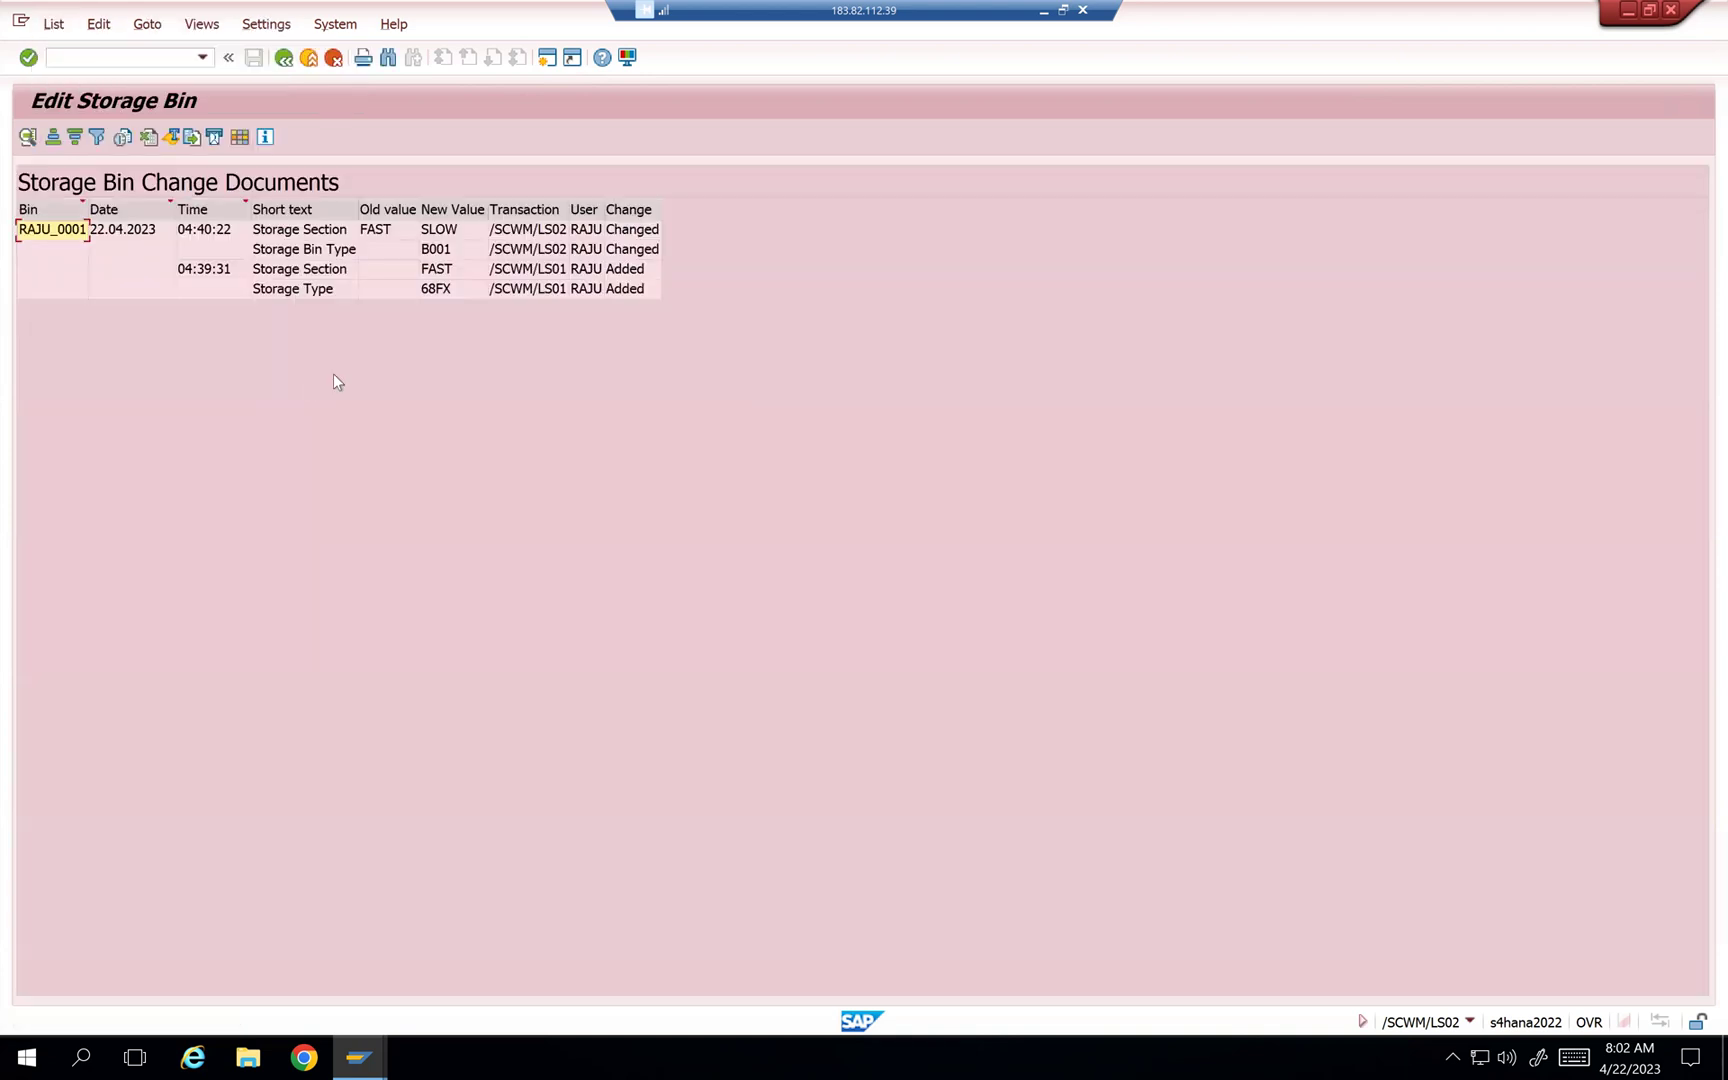
left_click(621, 249)
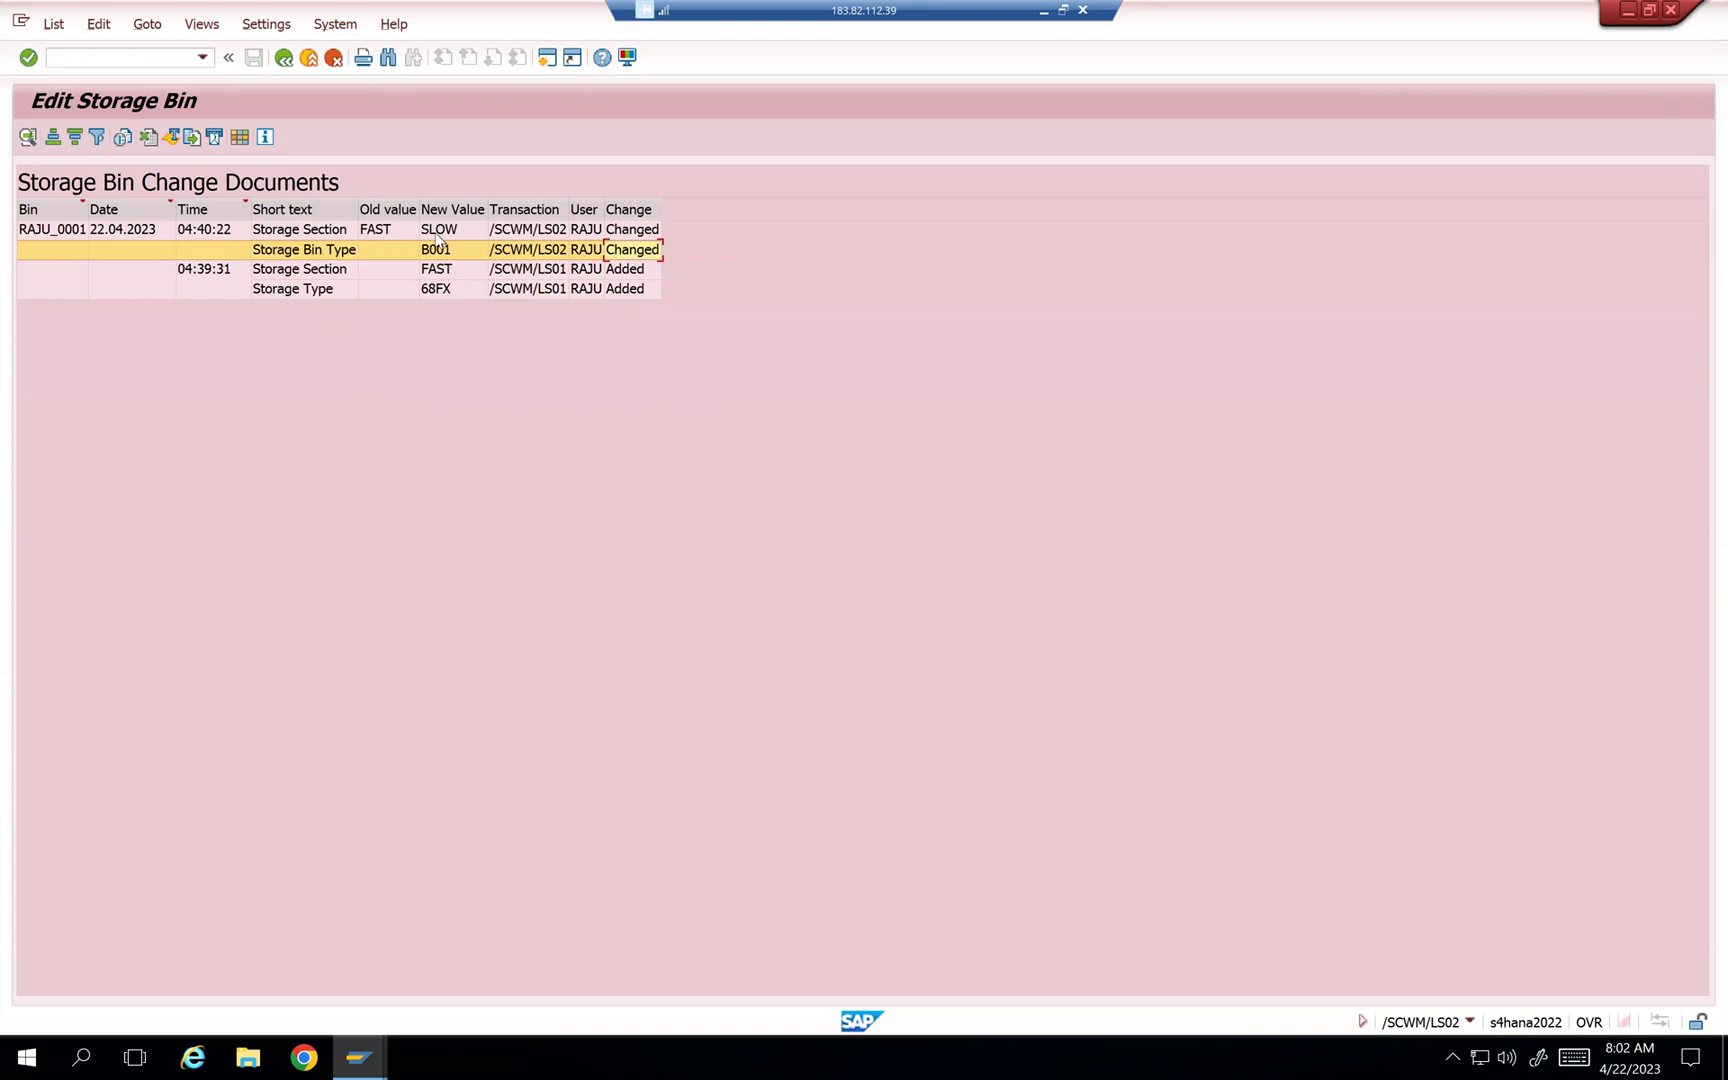
left_click(379, 233)
left_click(440, 231)
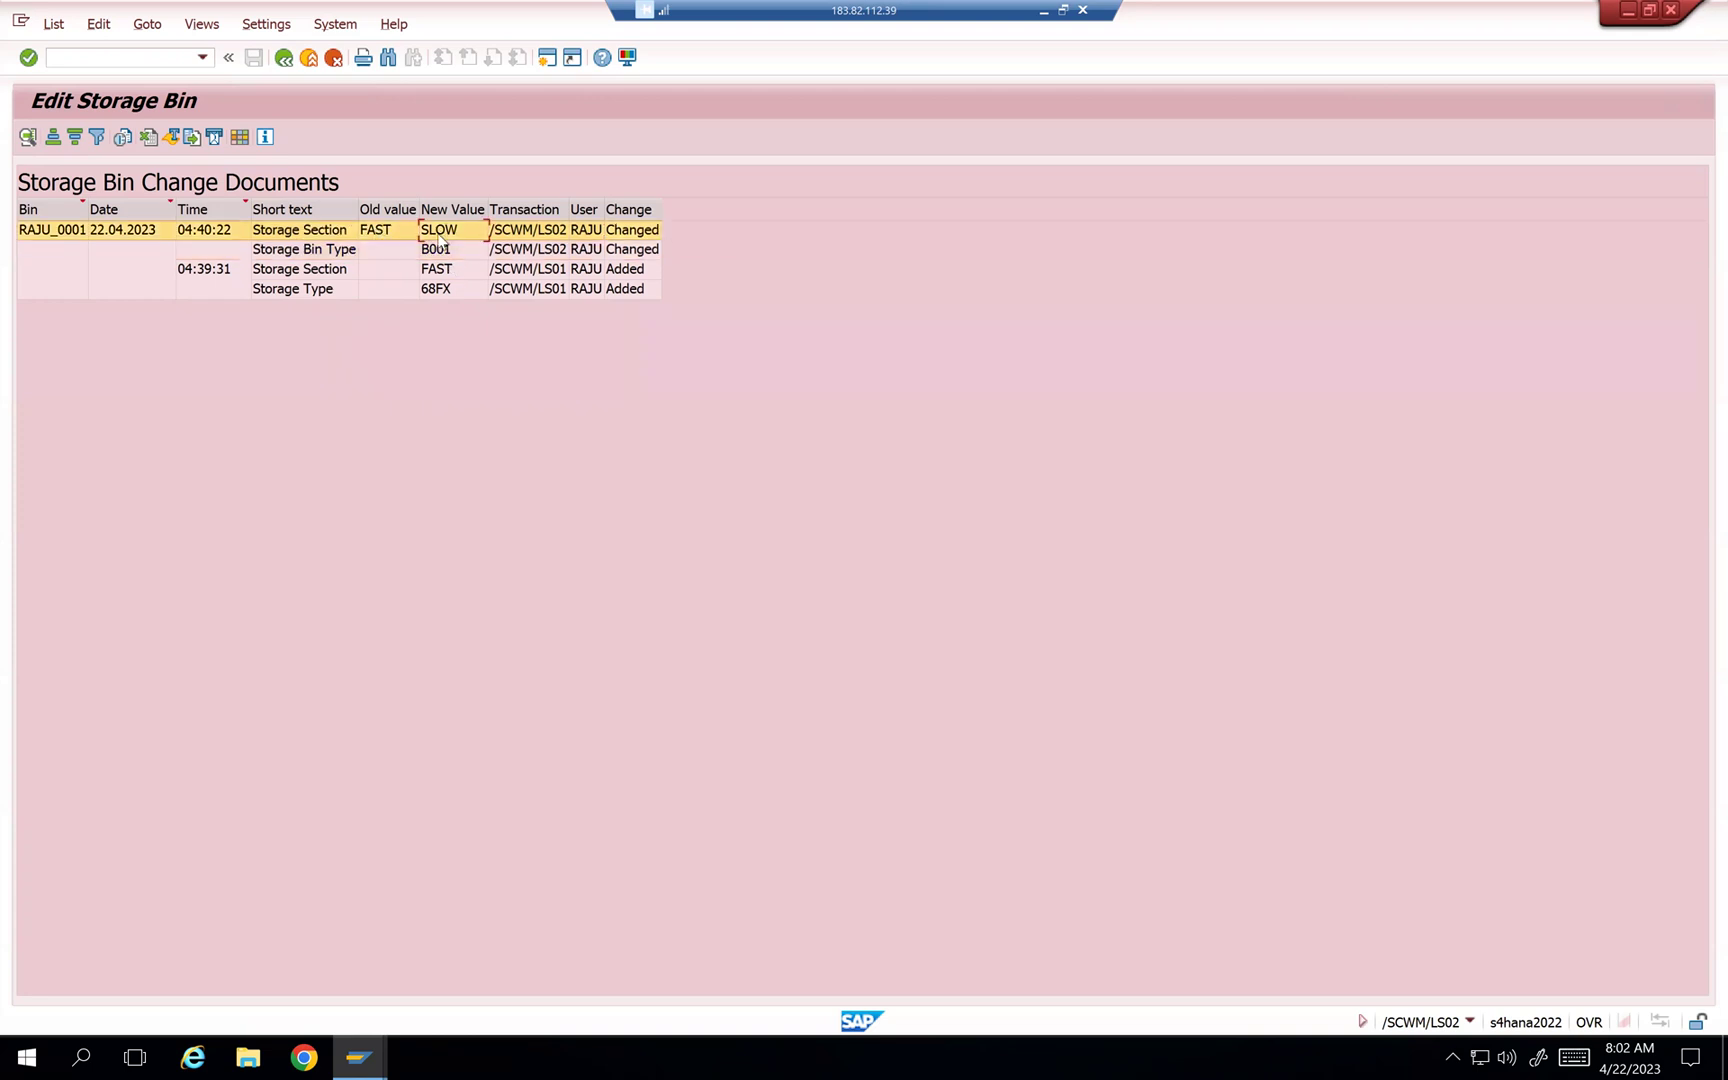
left_click(381, 252)
left_click(441, 256)
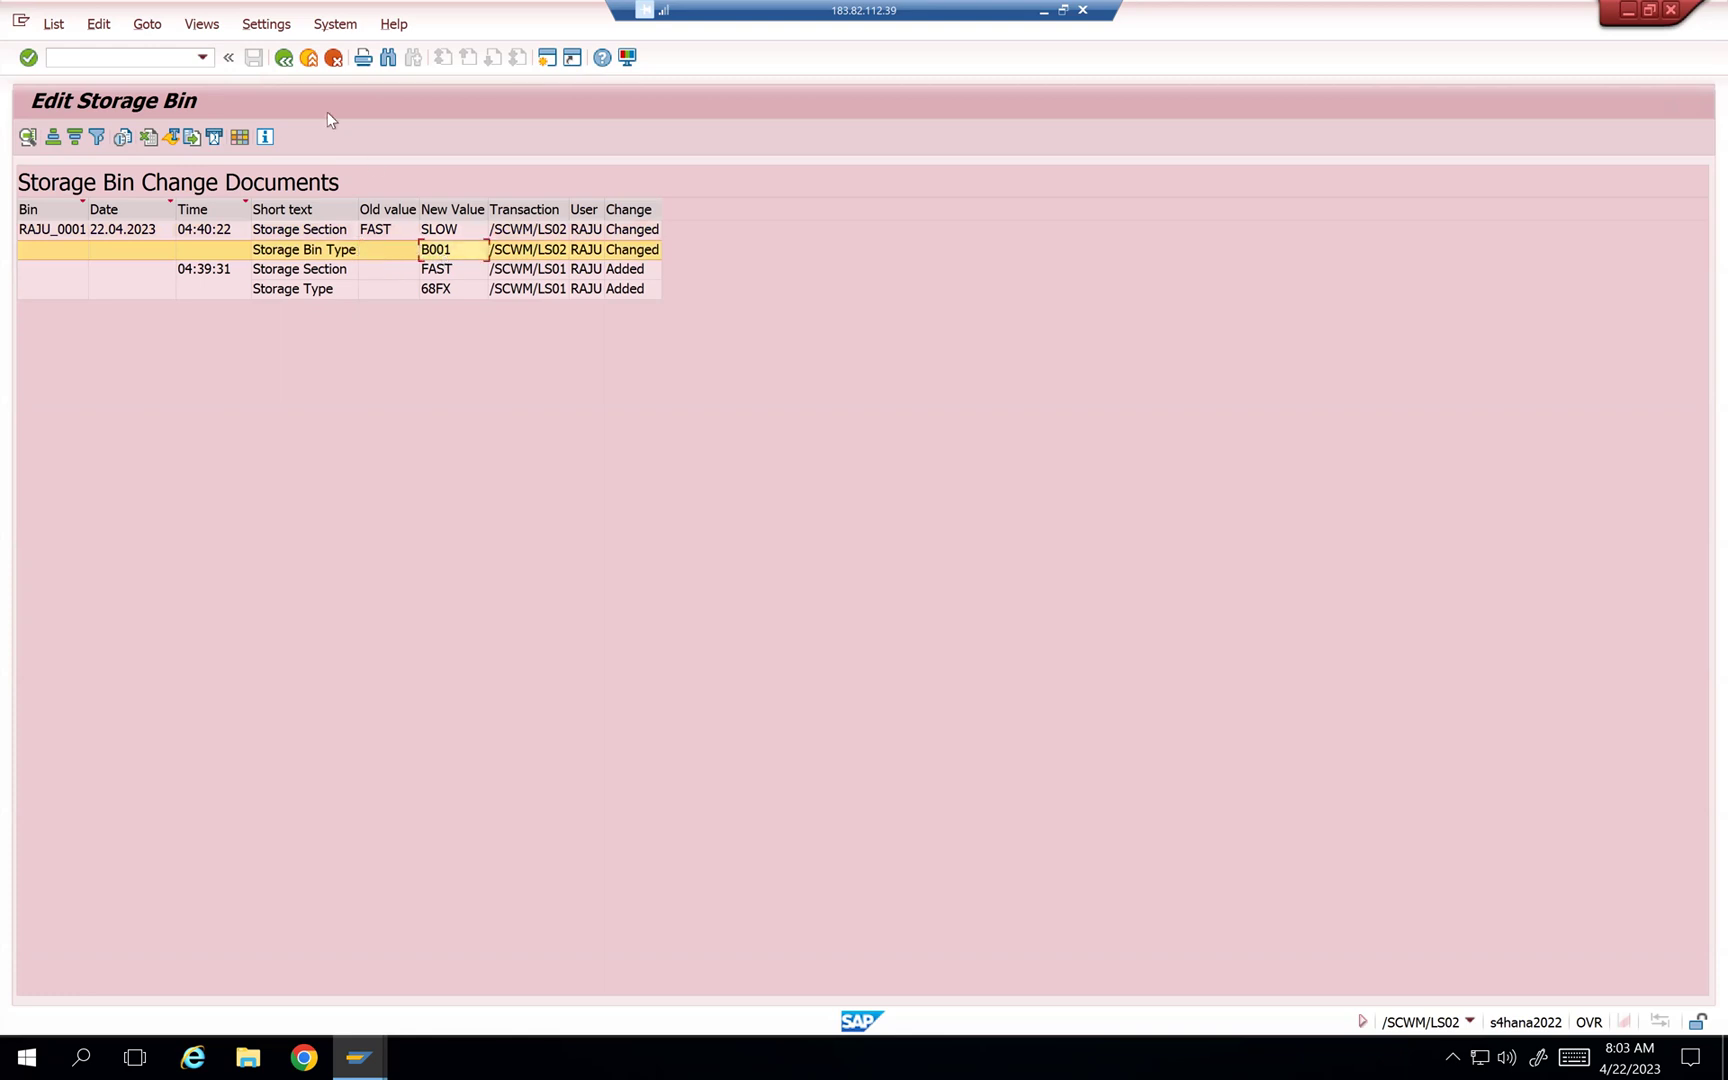
Step: Block RAJU_0001 for putaway and save it
left_click(284, 58)
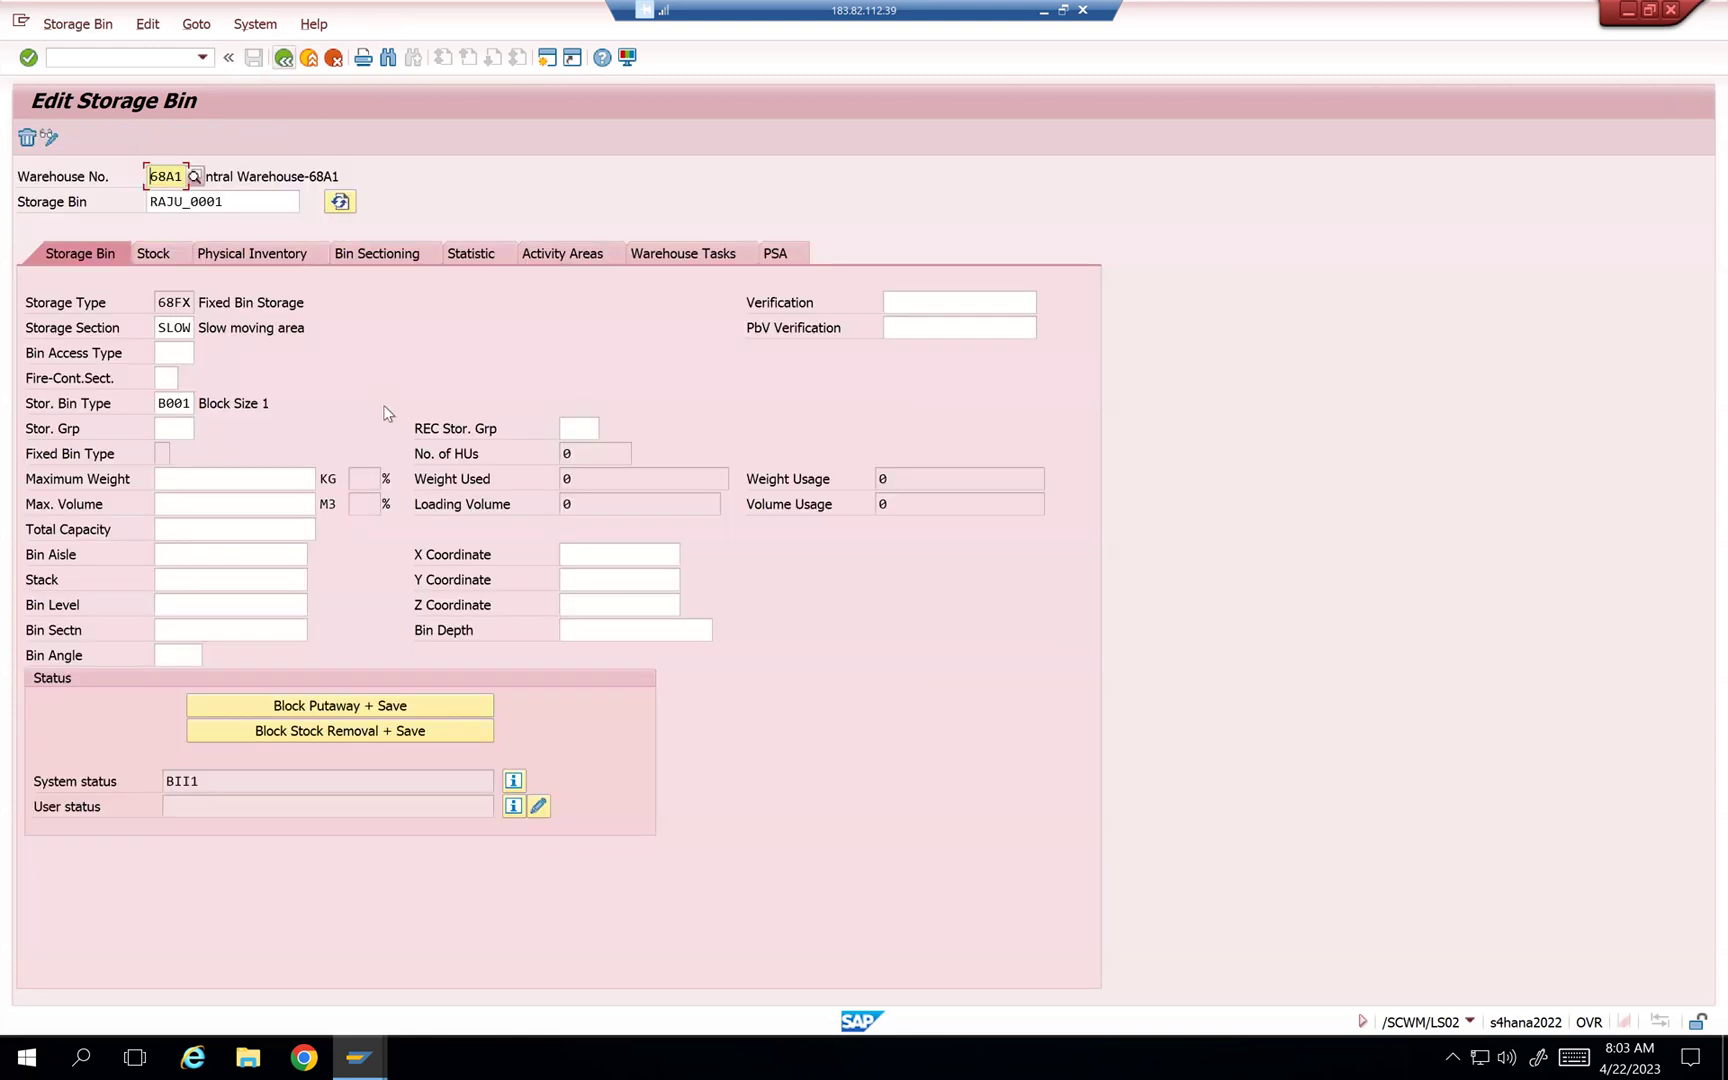
left_click(250, 201)
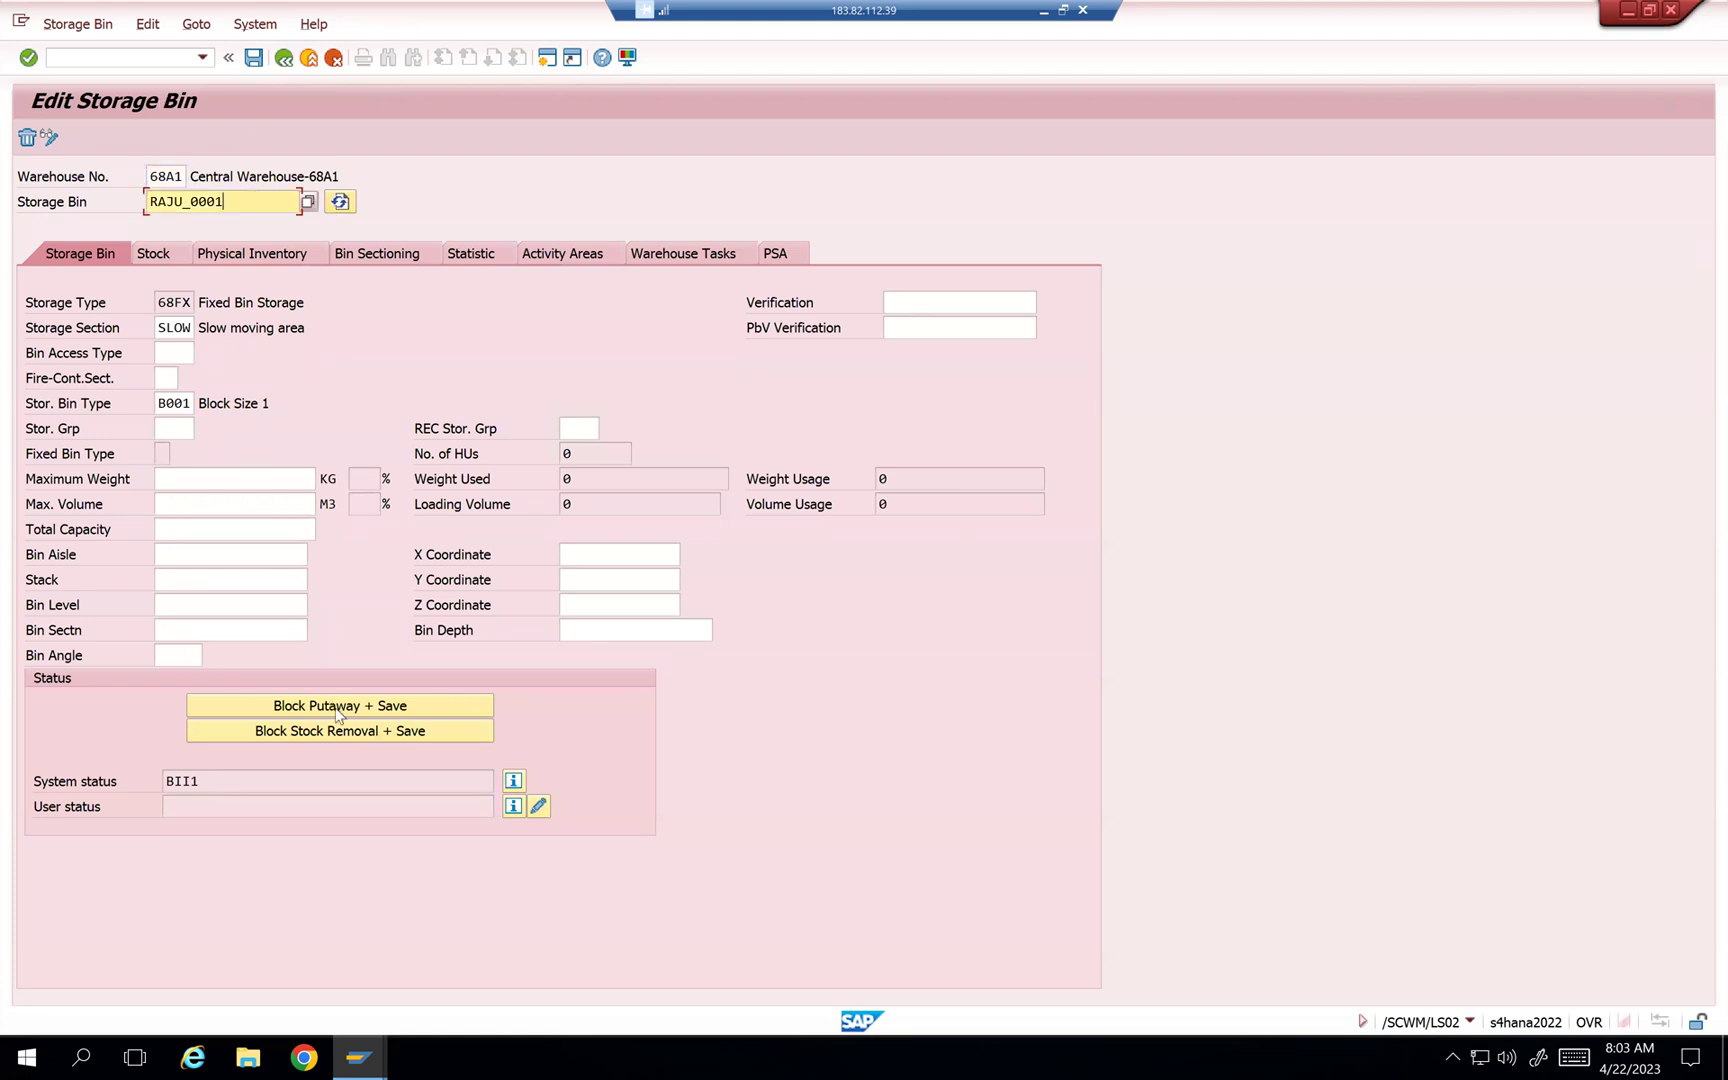
left_click(337, 710)
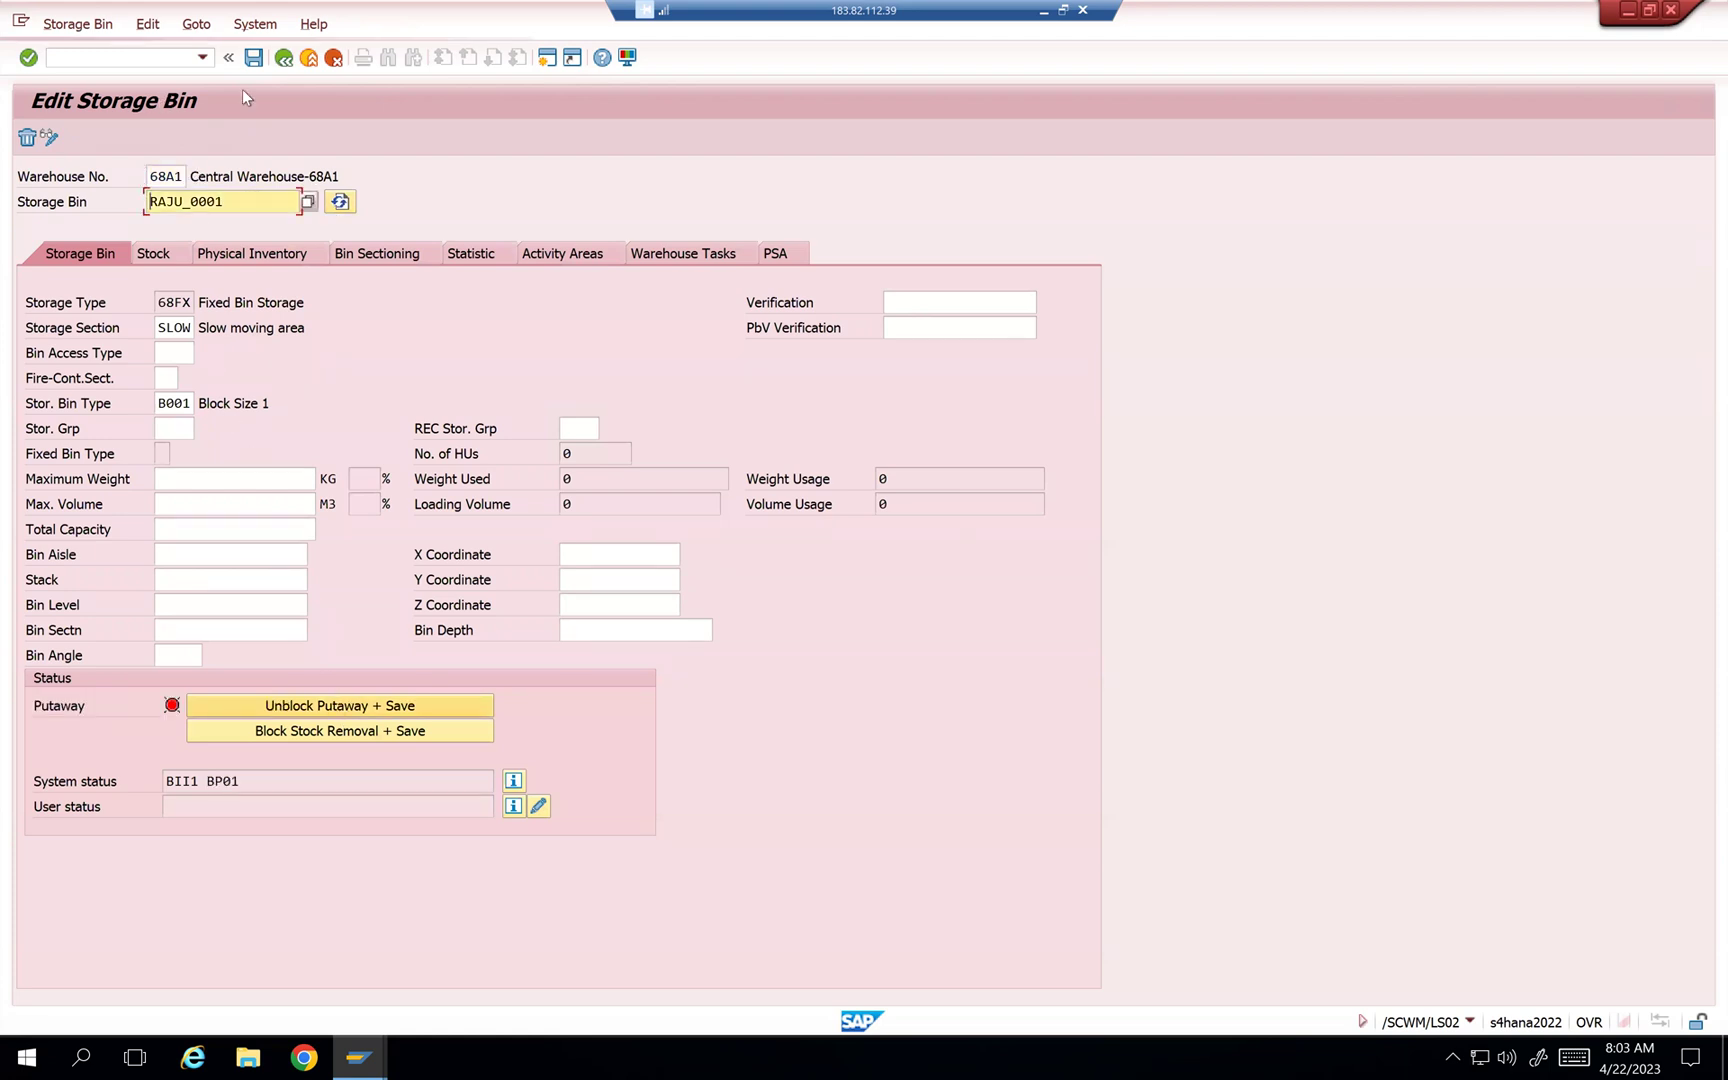
left_click(255, 58)
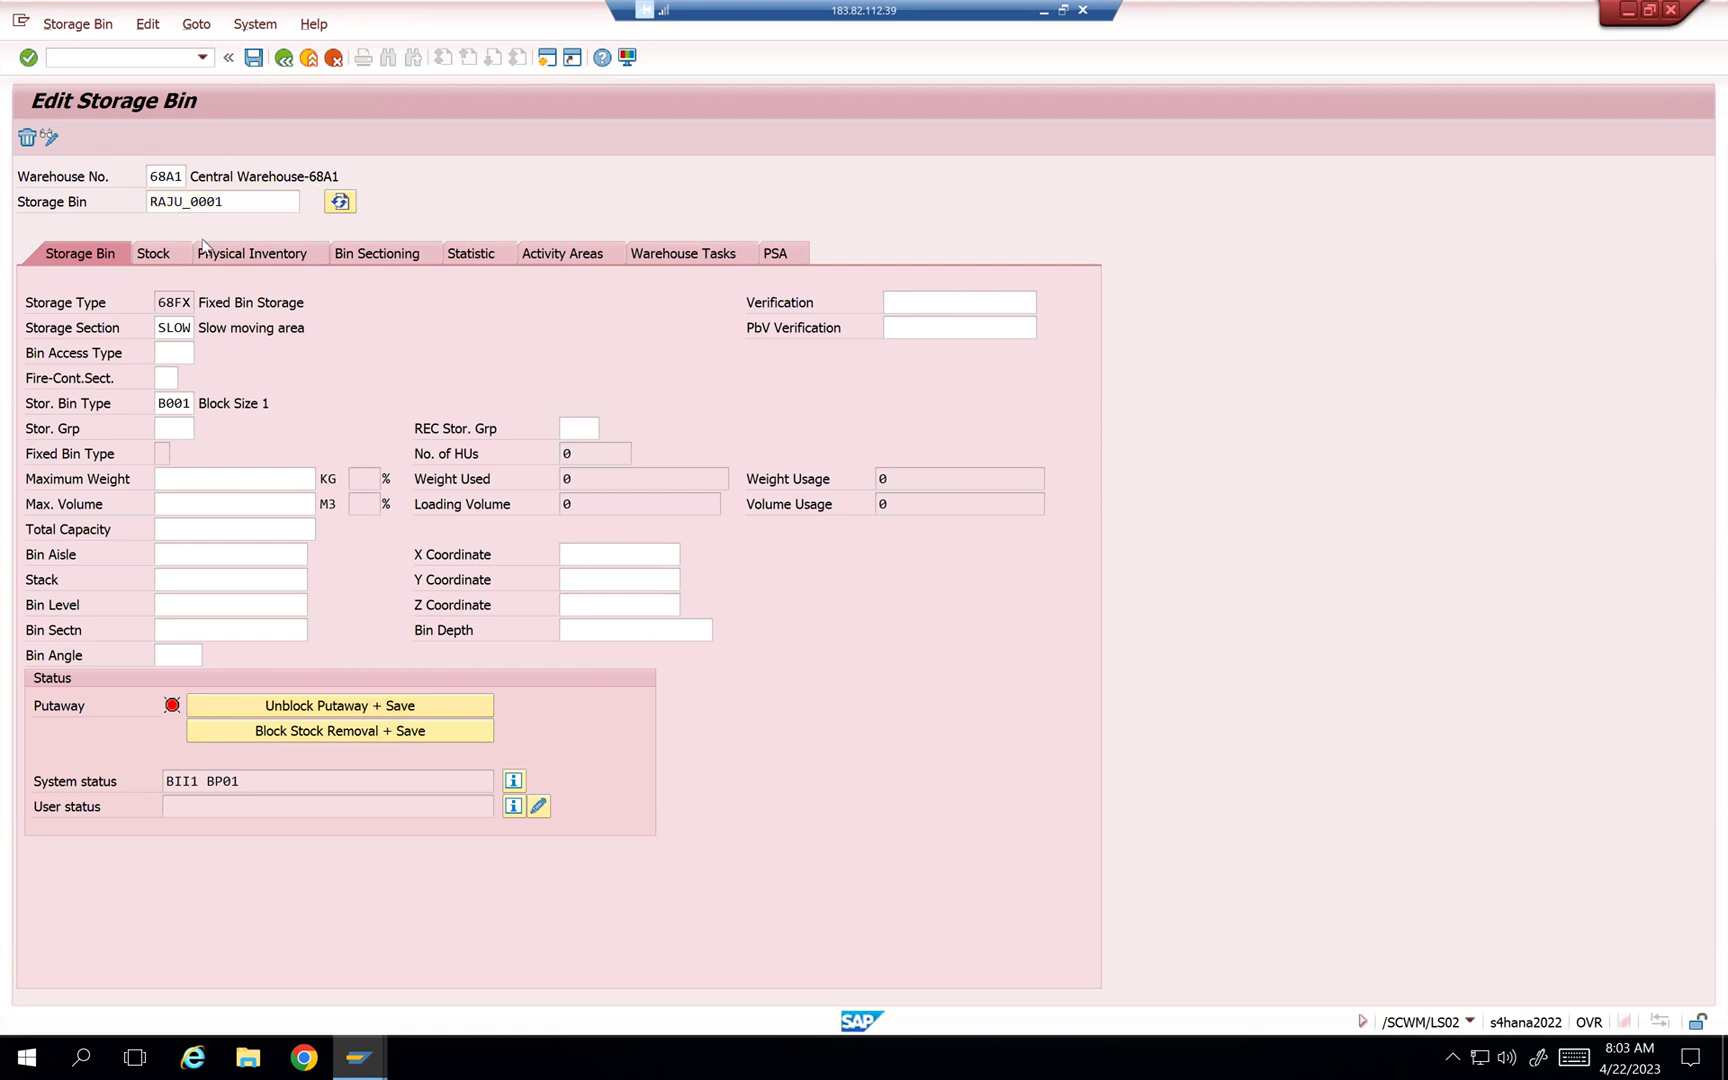
left_click(78, 30)
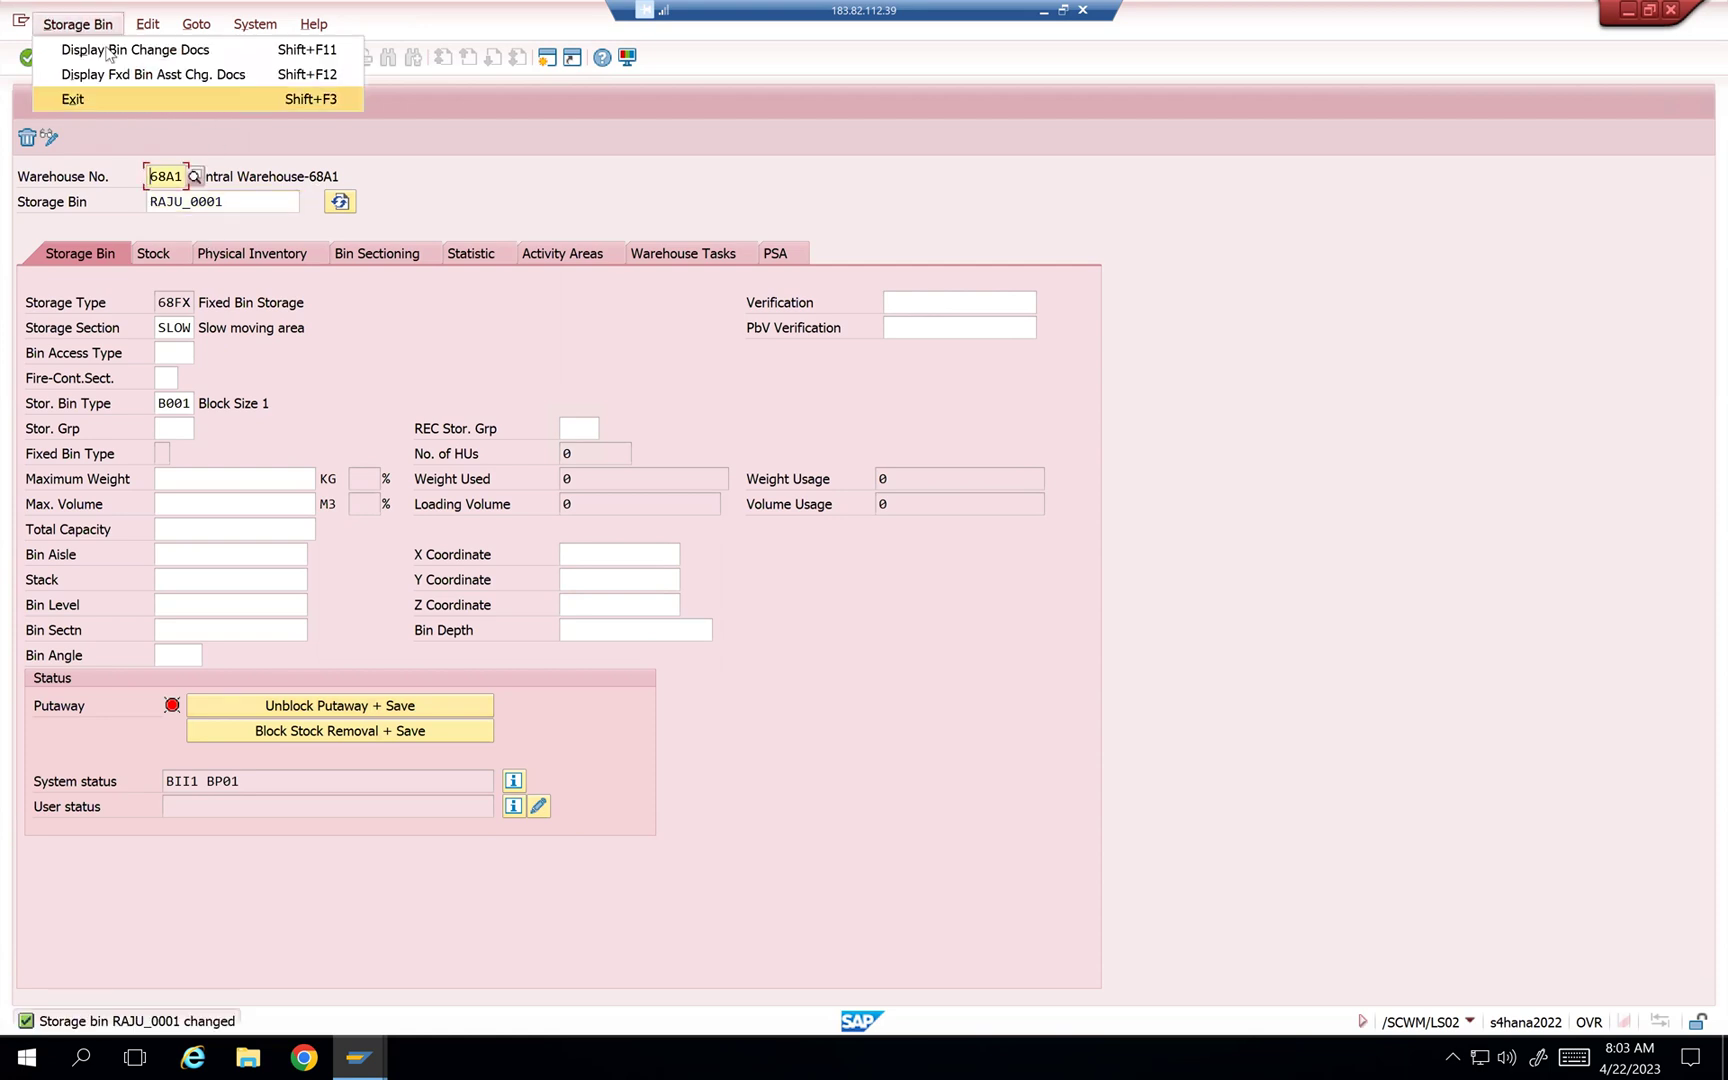
key("shift+F11")
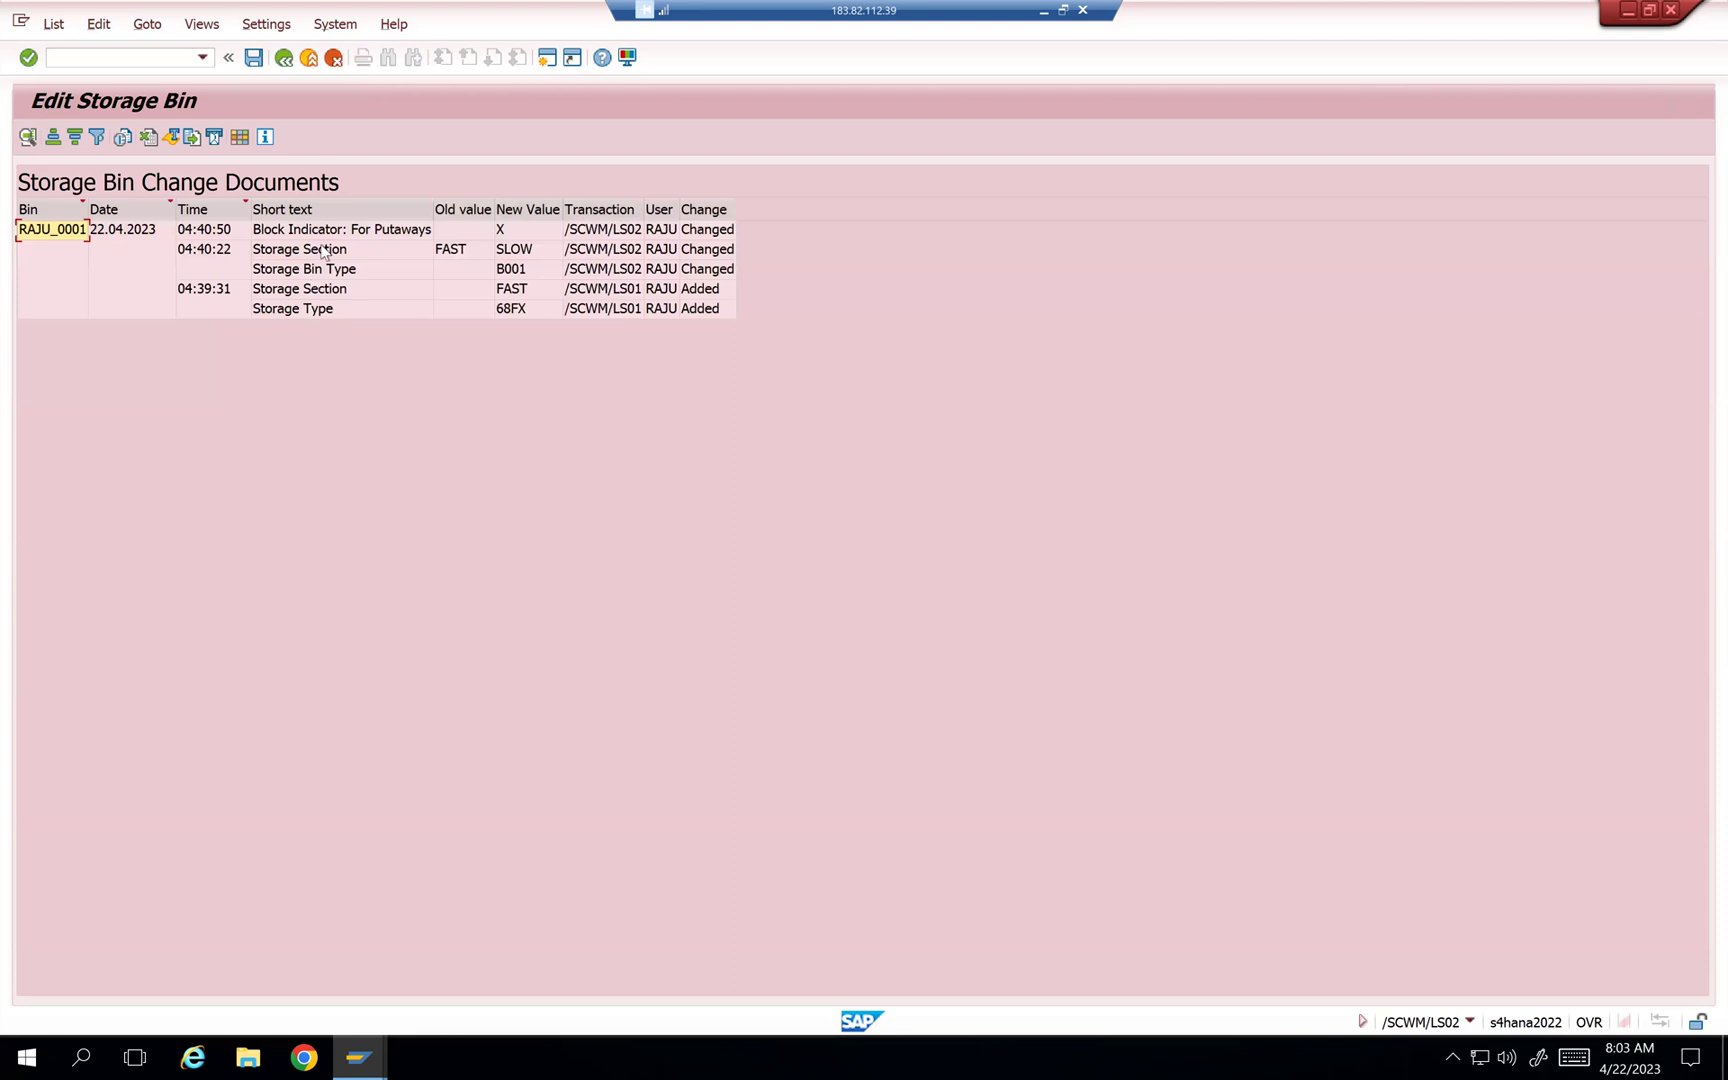
left_click(395, 235)
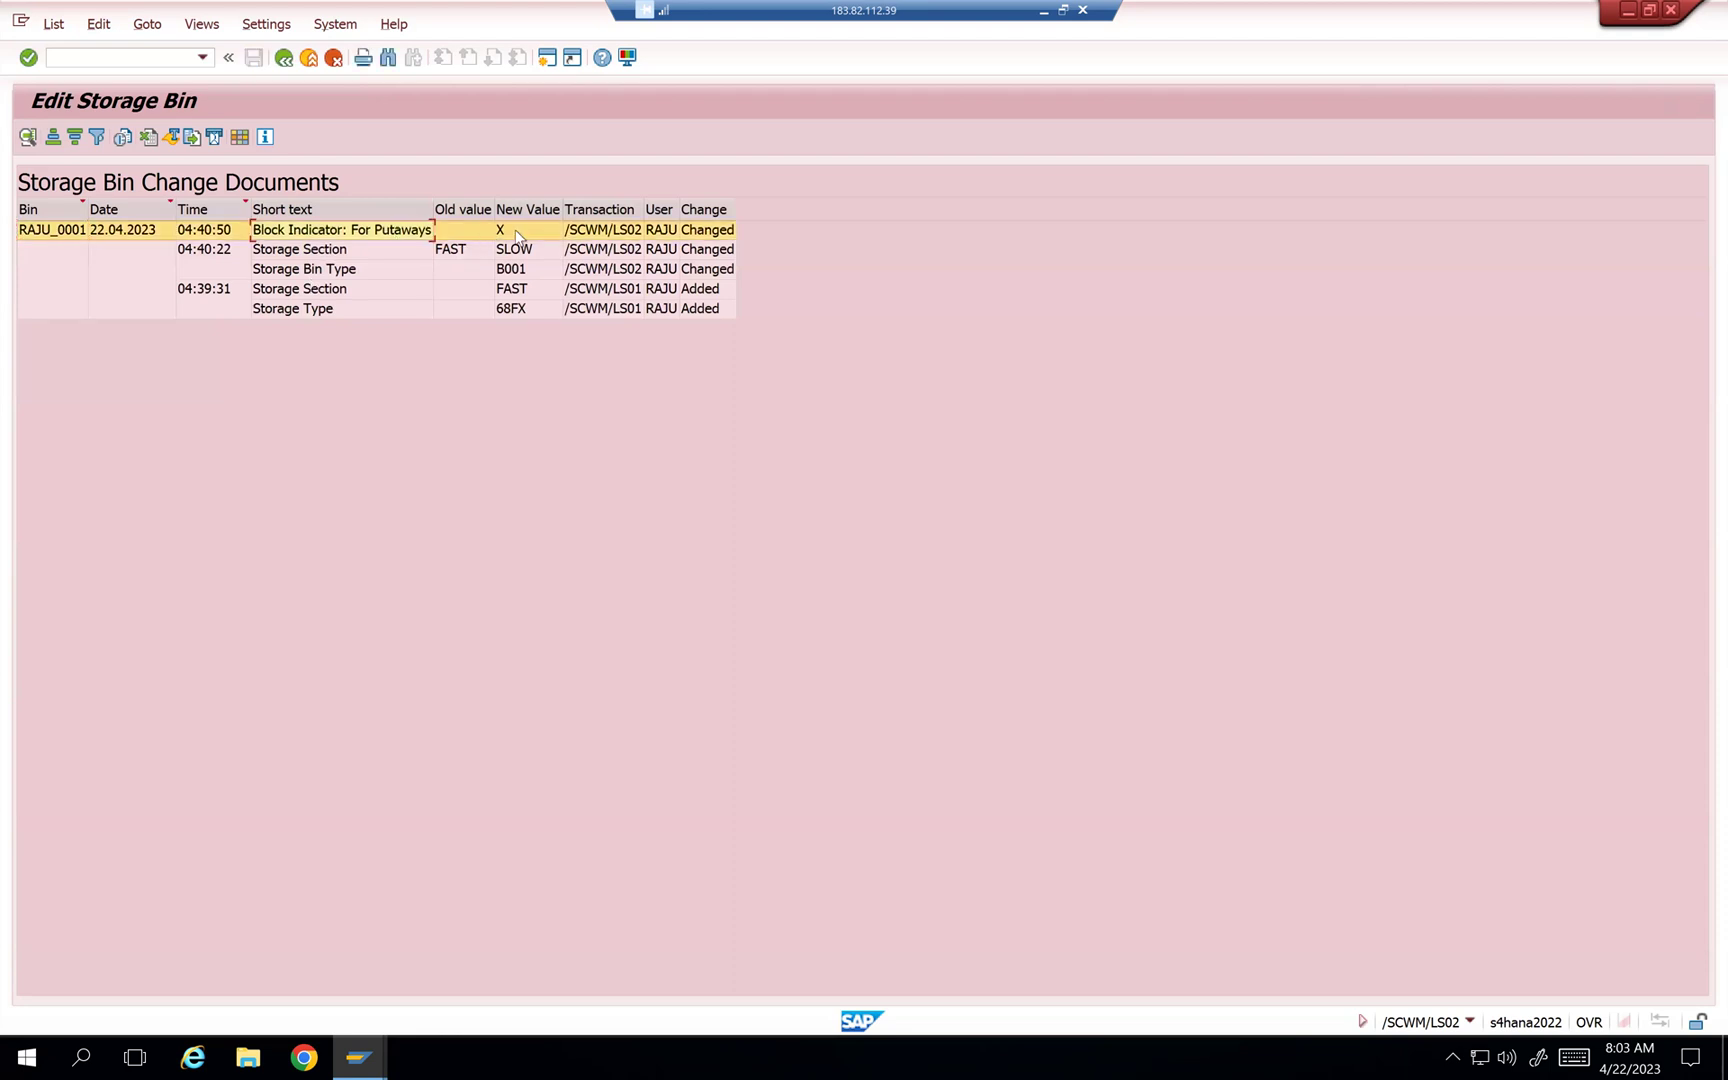
key("Right")
key("Right")
key("Right")
key("Right")
key("F3")
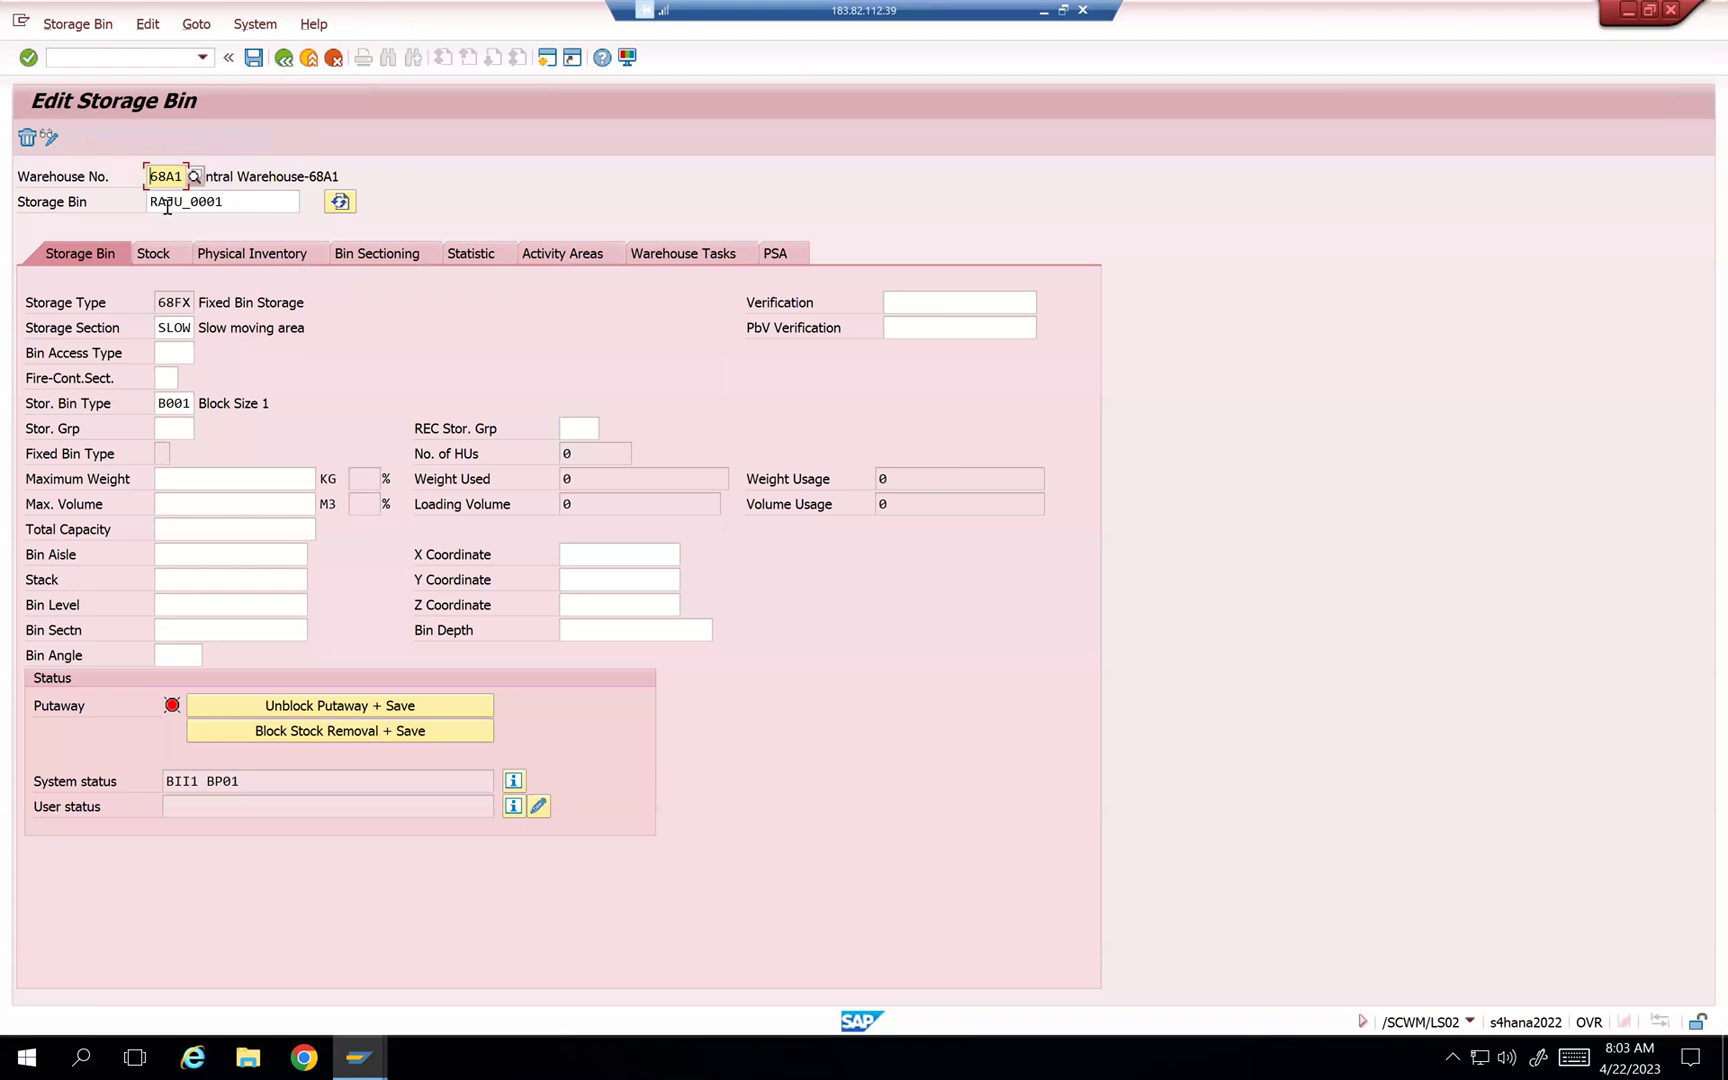
key("Tab")
key("ctrl+c")
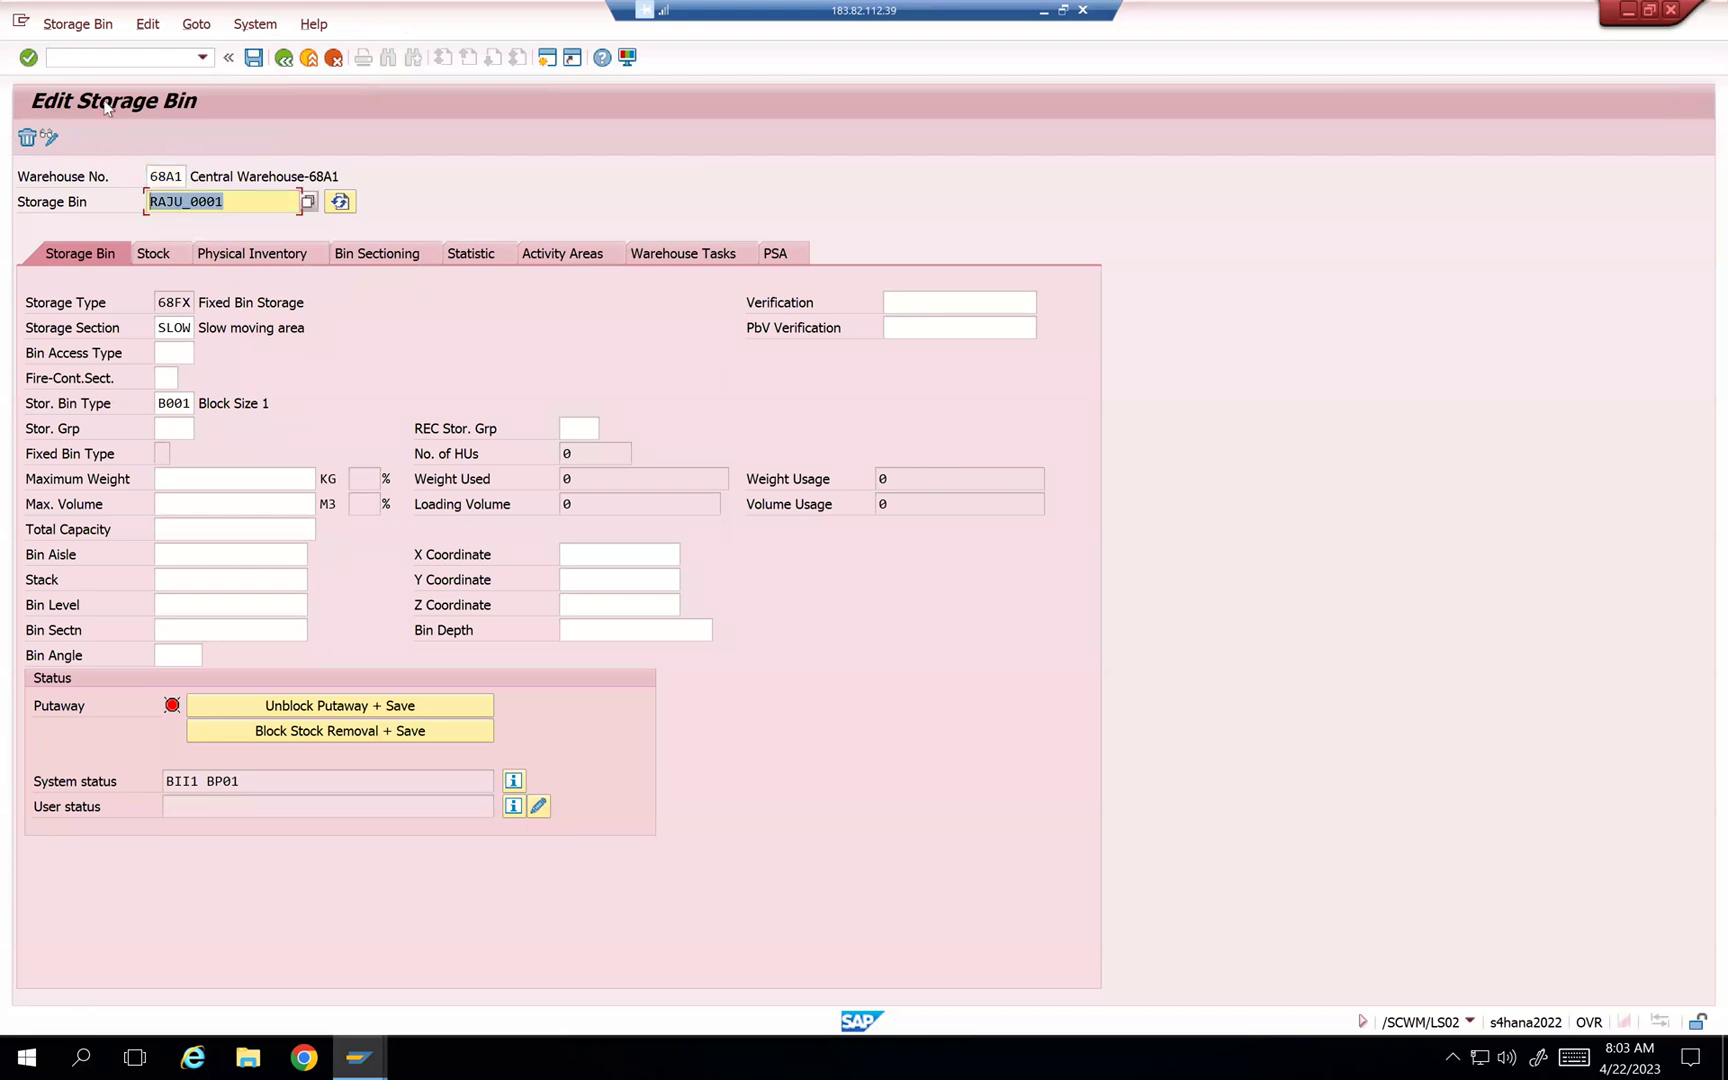
key("Home")
Step: Run /n/scwm/ls02 and list storage bin RAJU_0001 using the pasted bin name
left_click(101, 53)
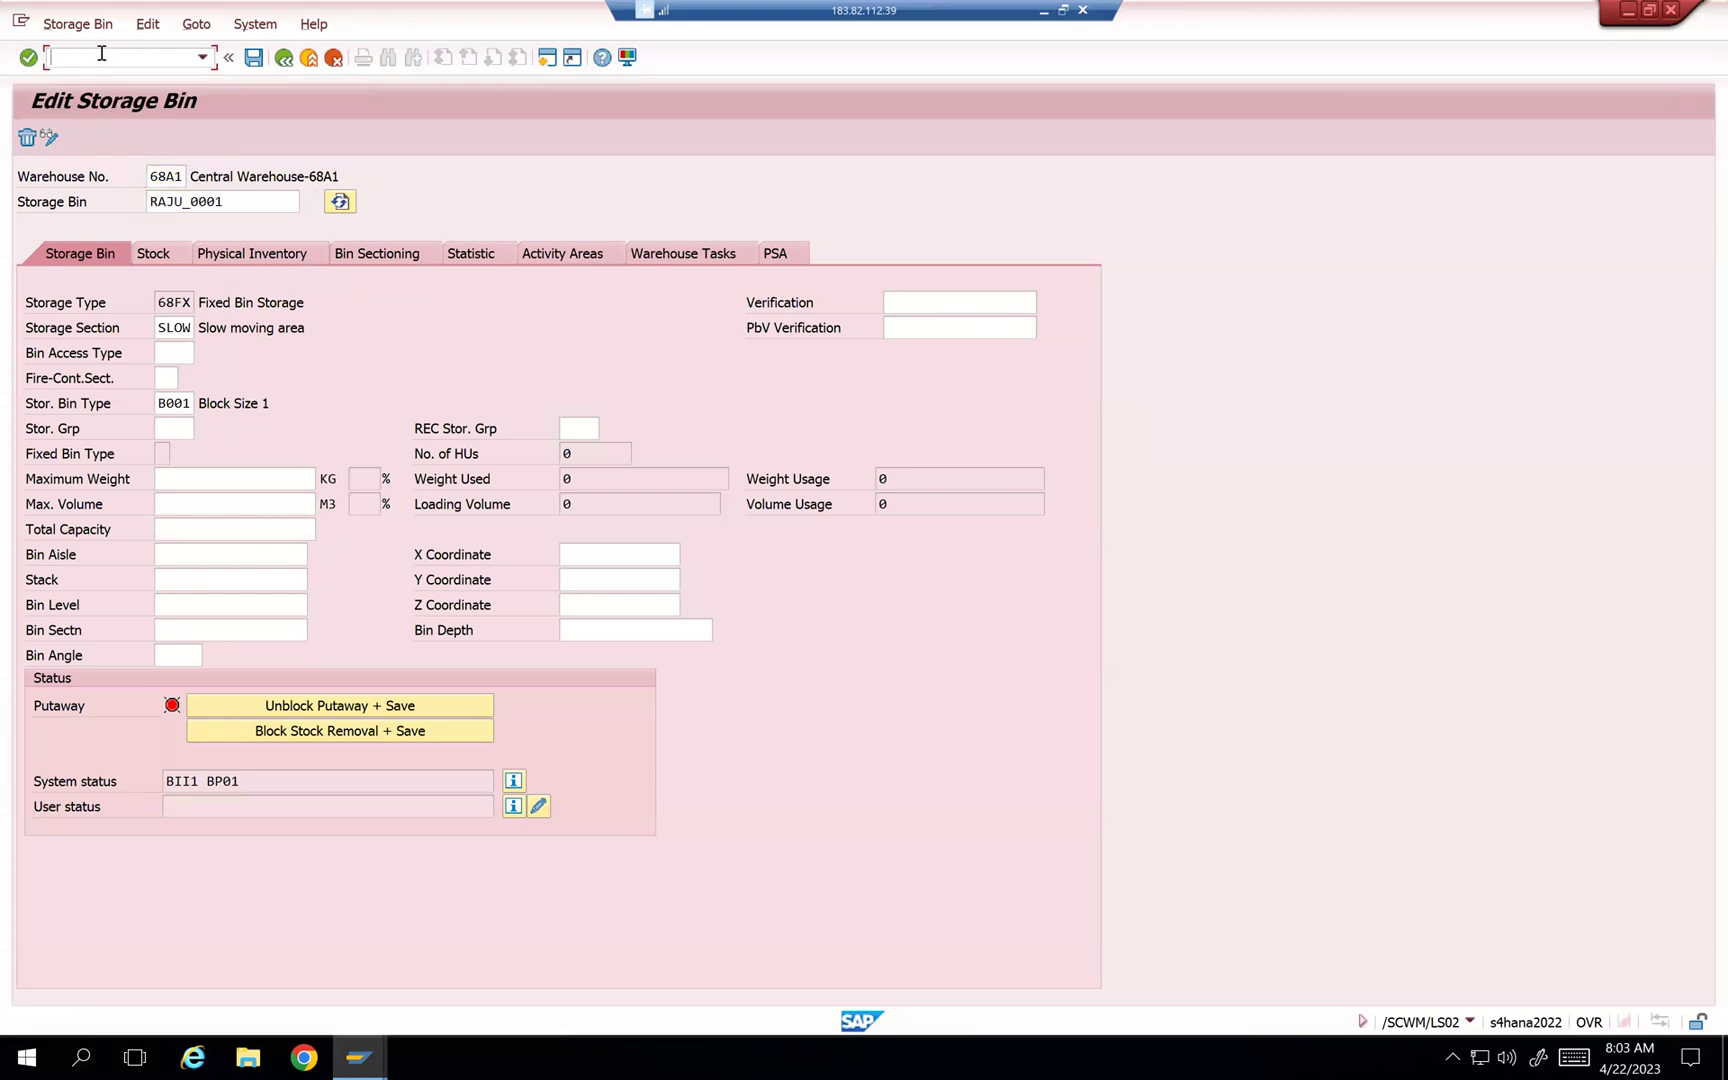
type("/n/scwm/ls02")
key("Return")
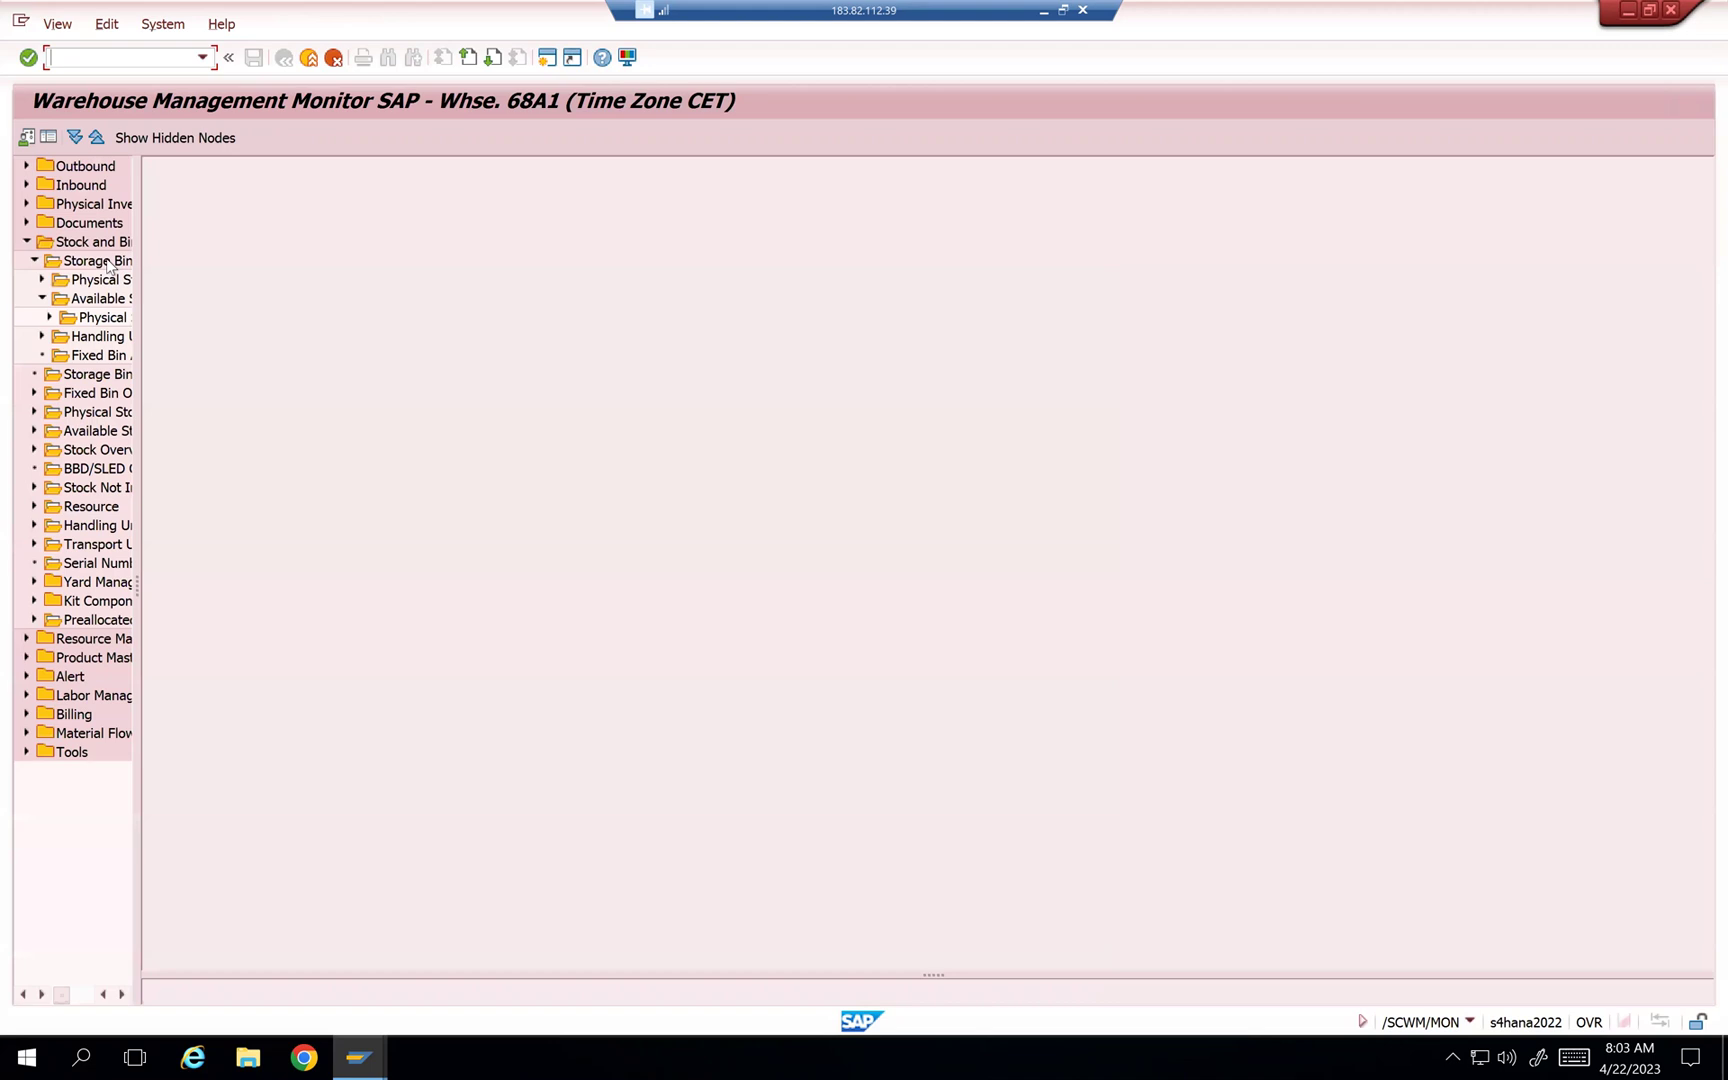
double_click(108, 263)
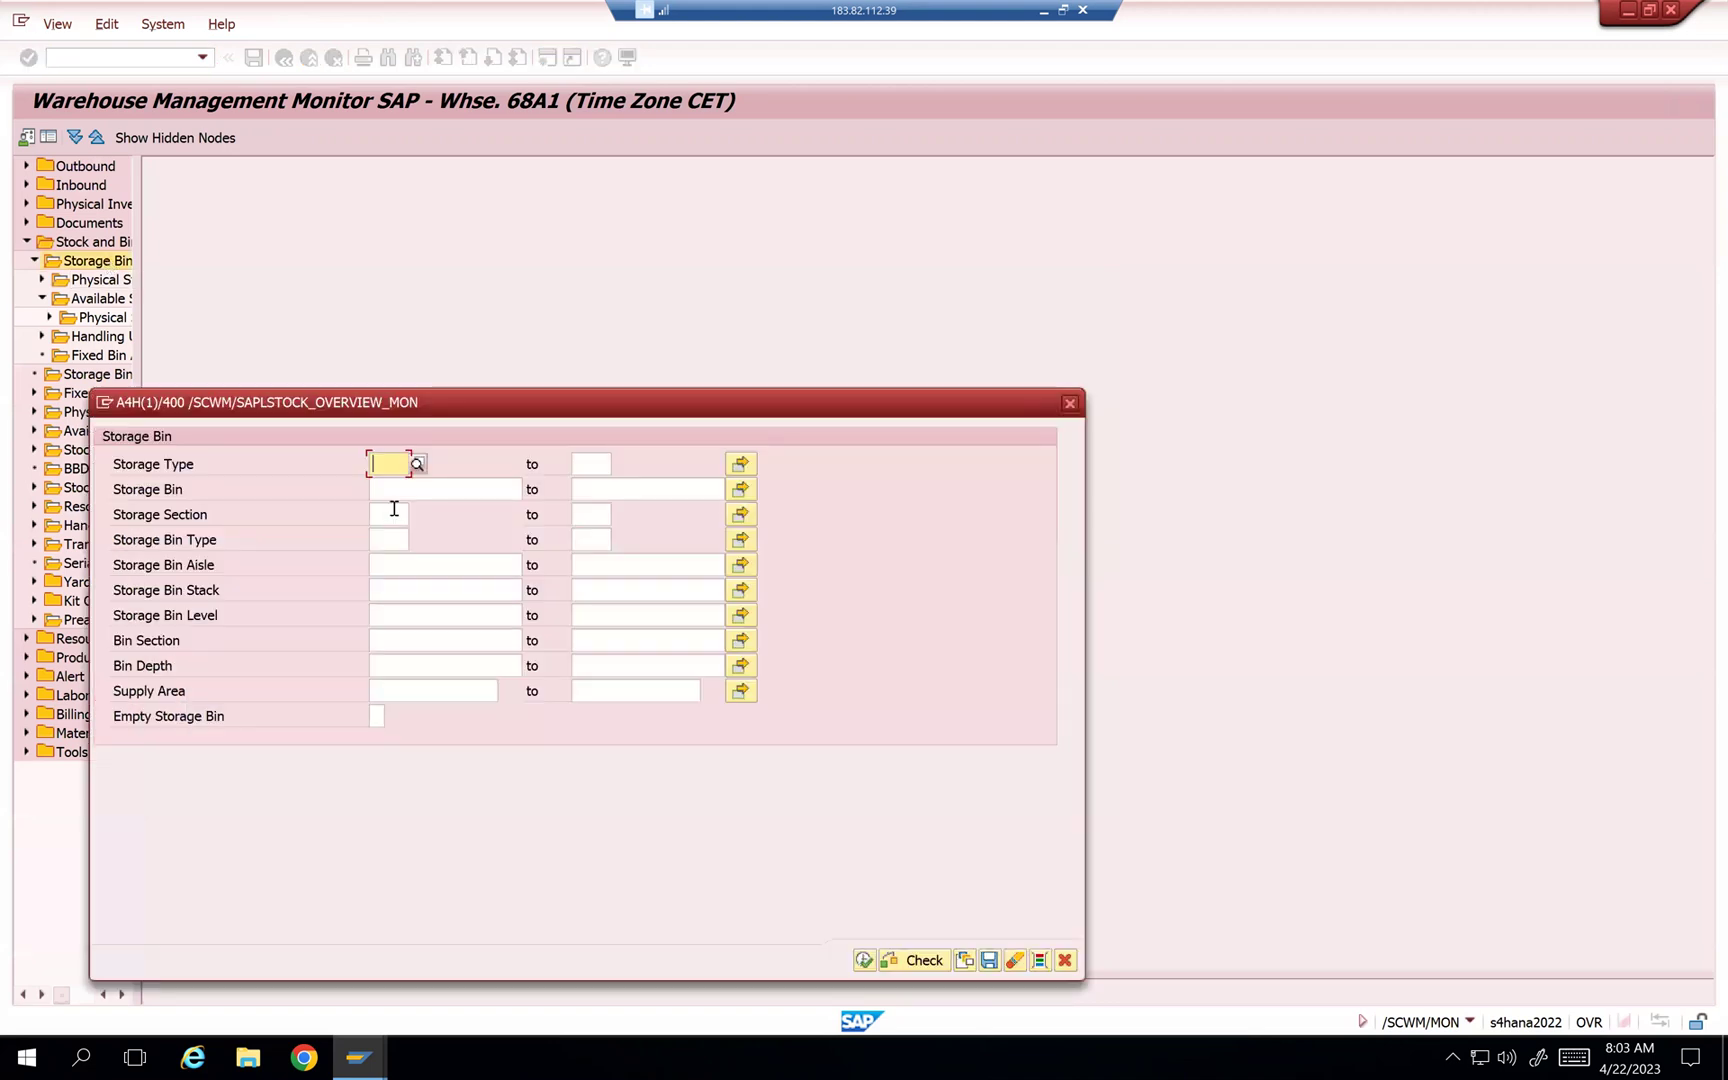
left_click(416, 491)
key("ctrl+v")
left_click(864, 963)
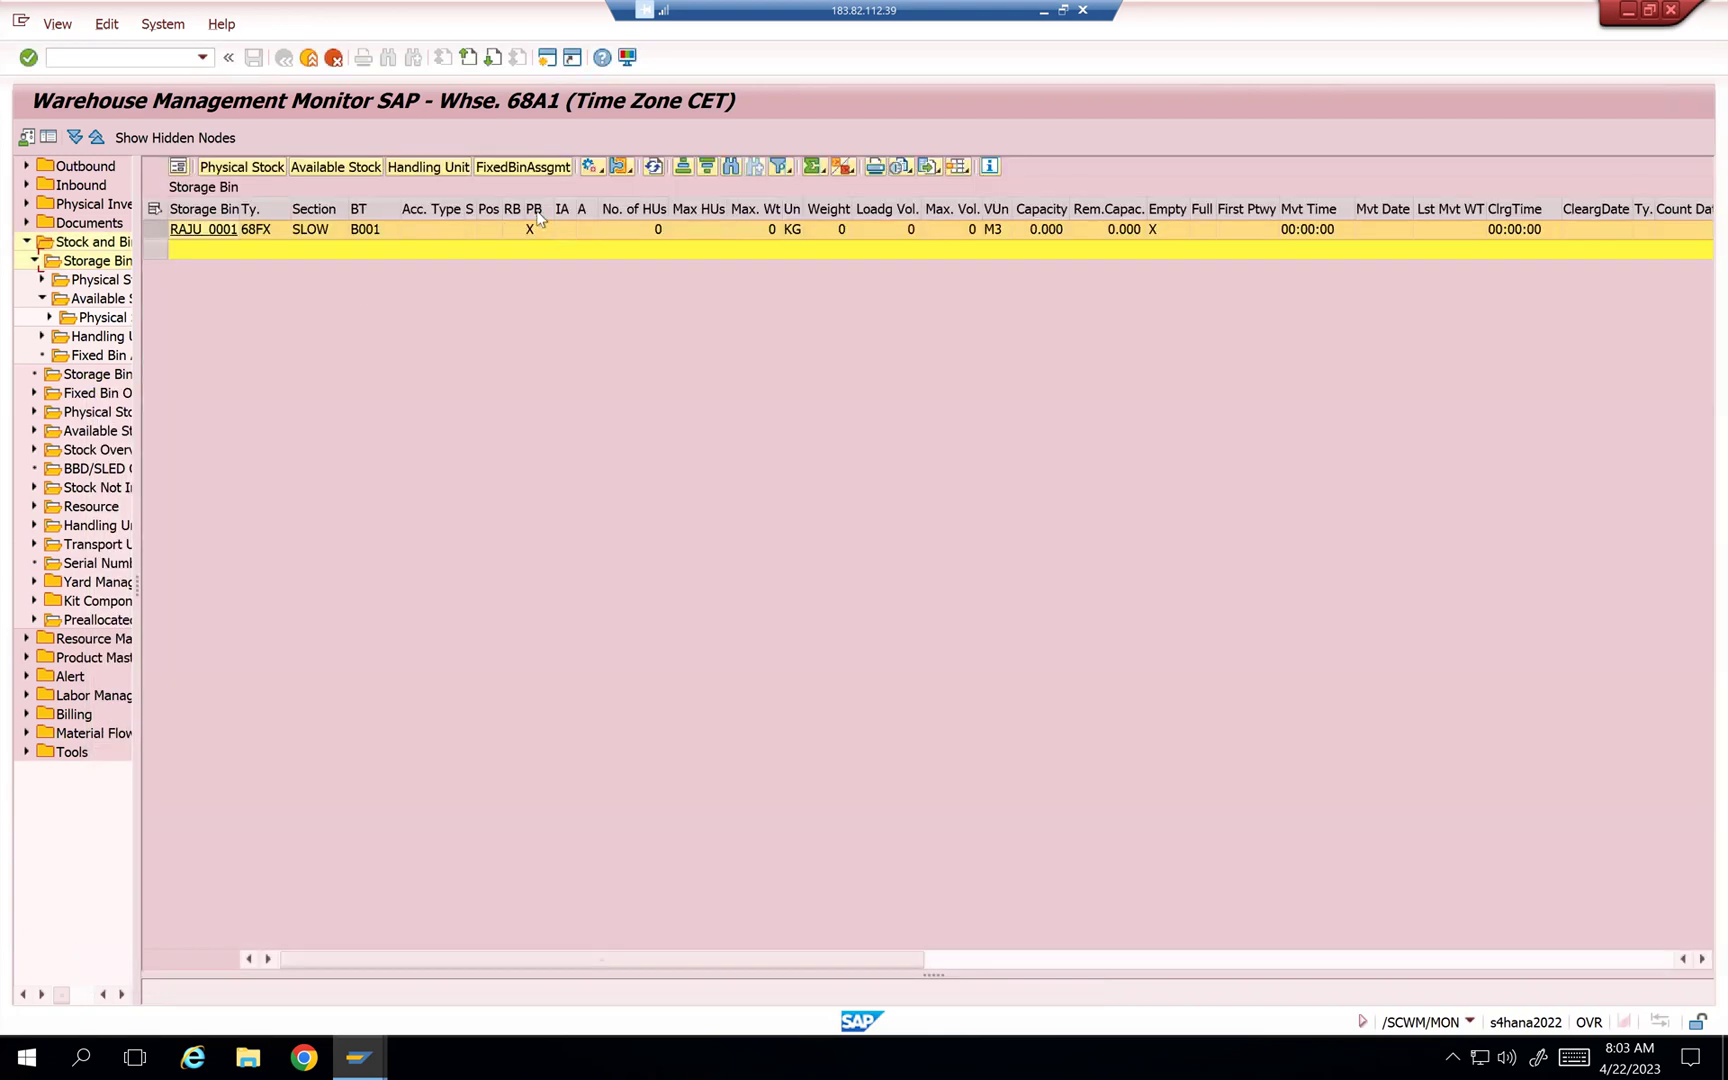
Step: Block the RAJU_0001 row for stock removal from the more-methods list
left_click(155, 229)
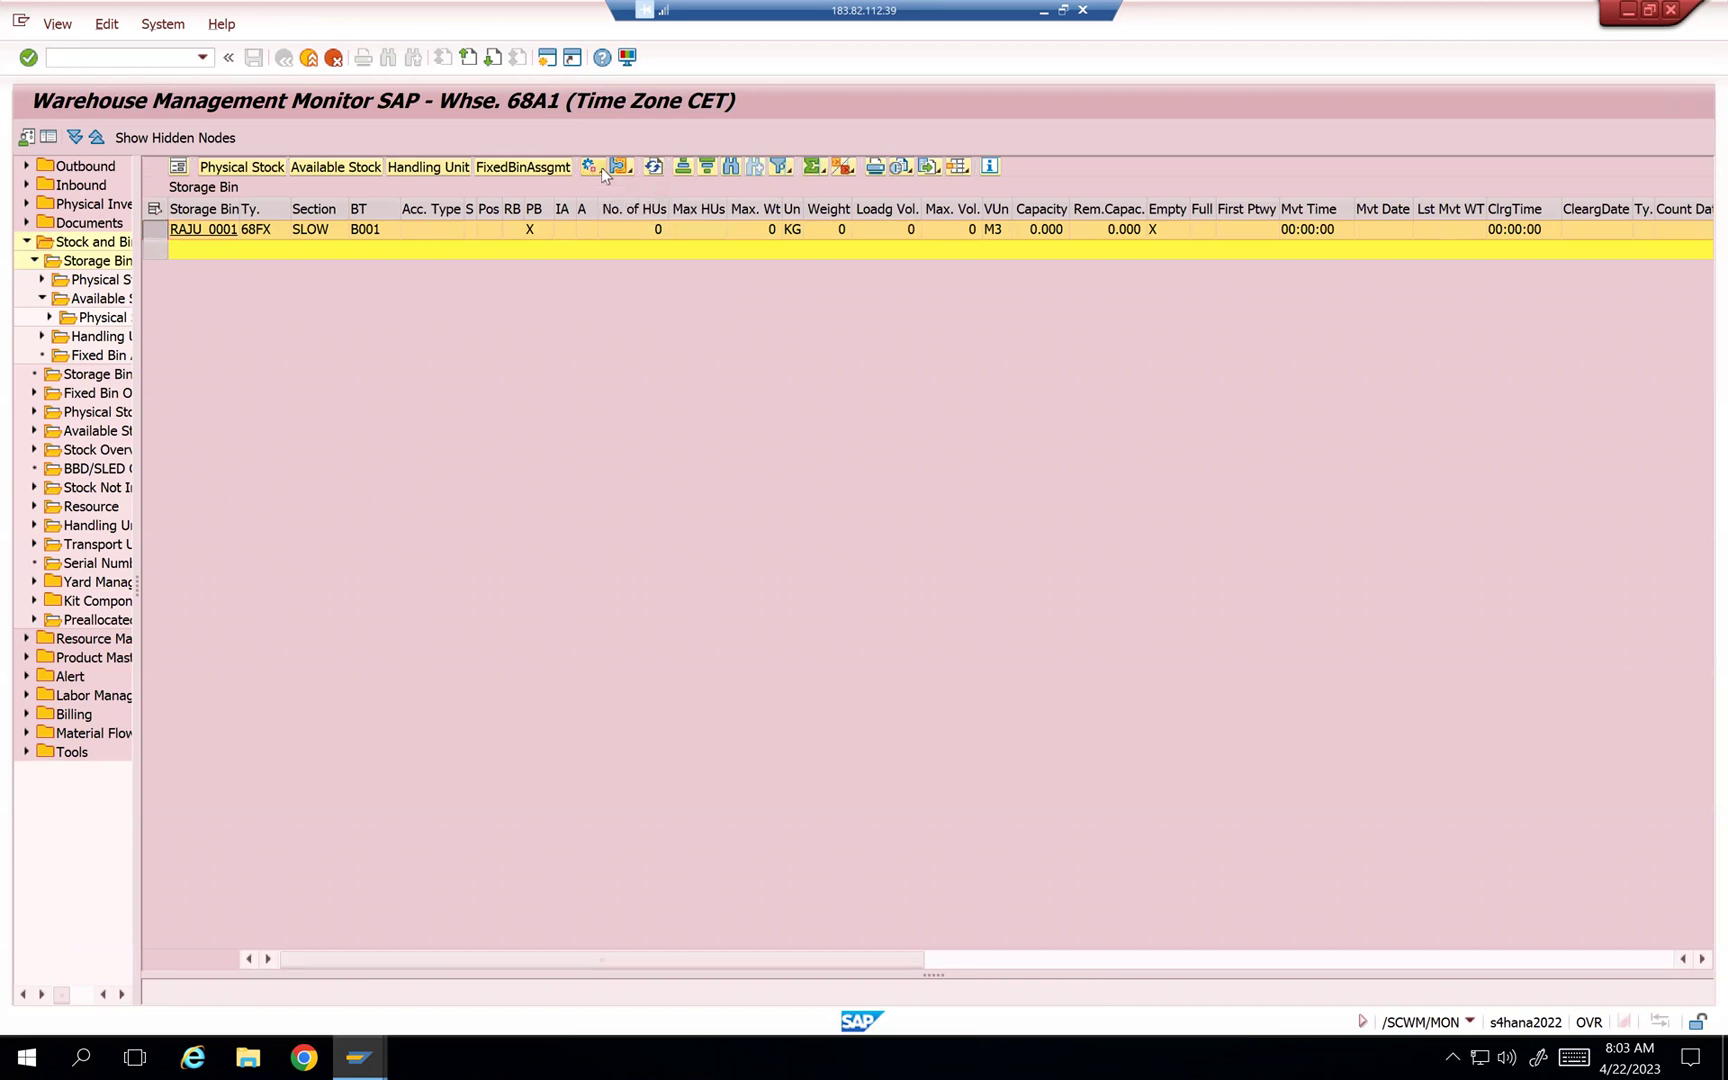
left_click(593, 166)
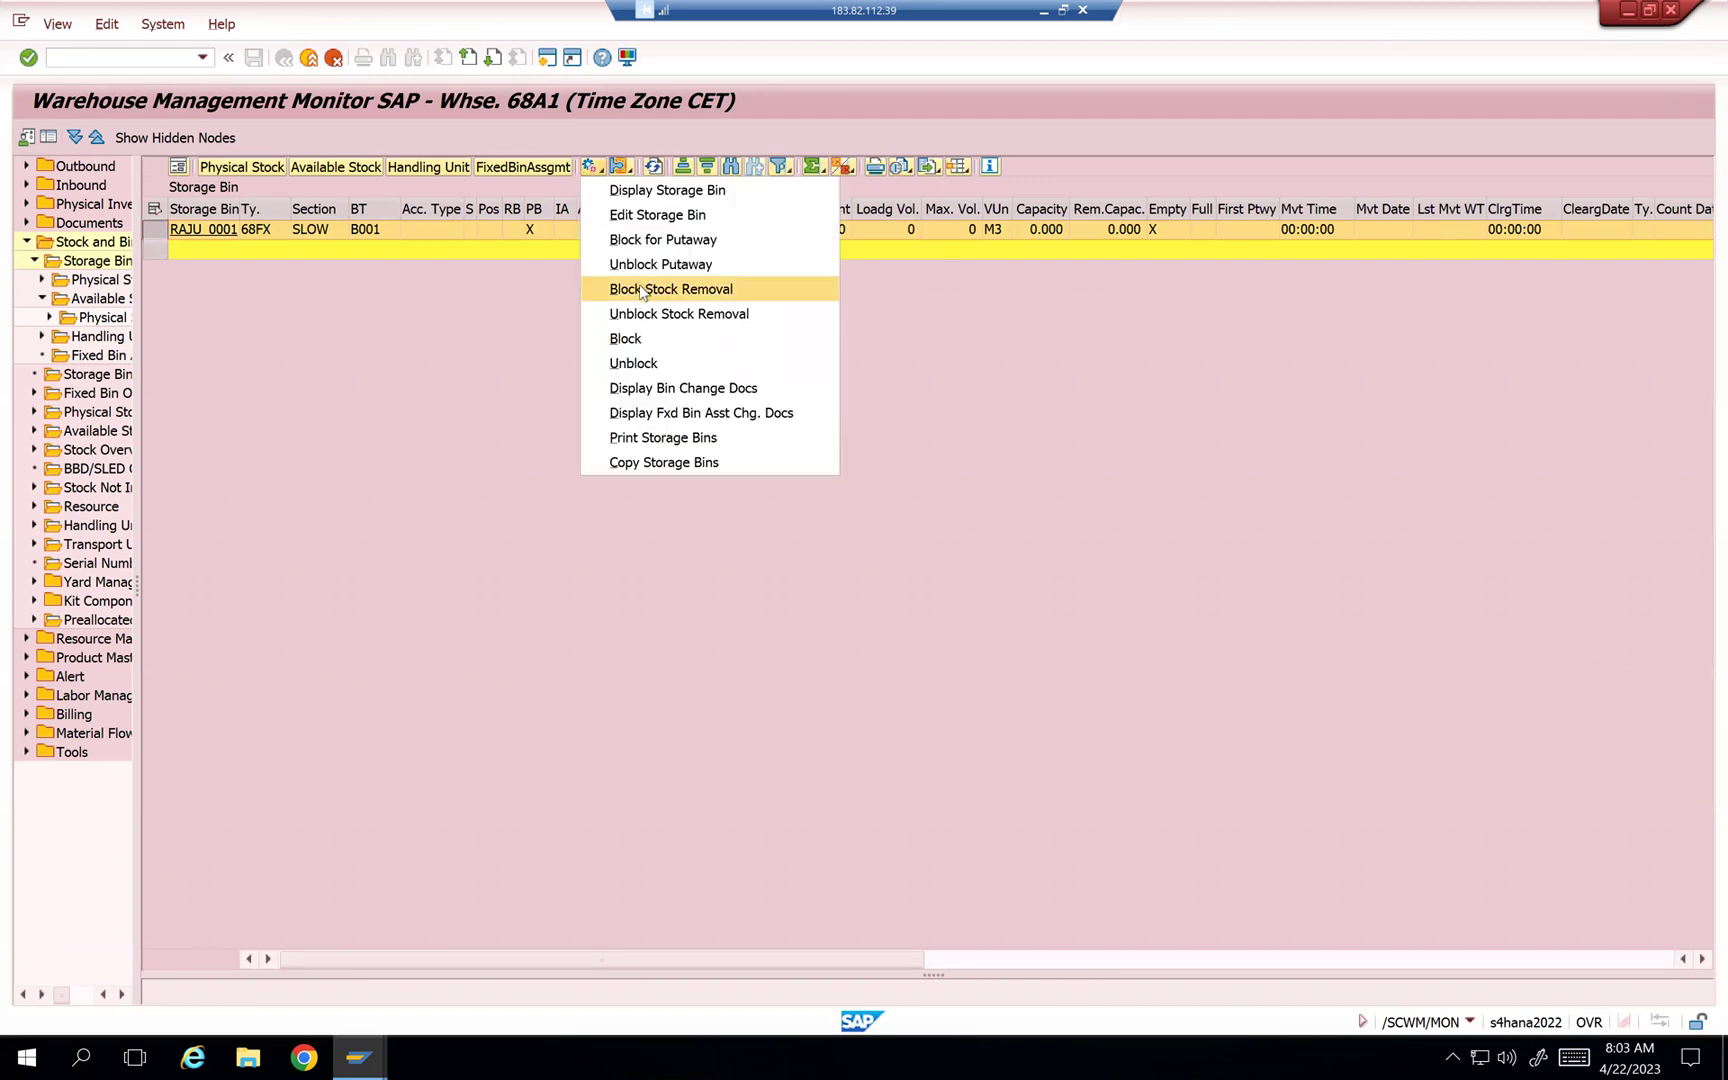
left_click(586, 285)
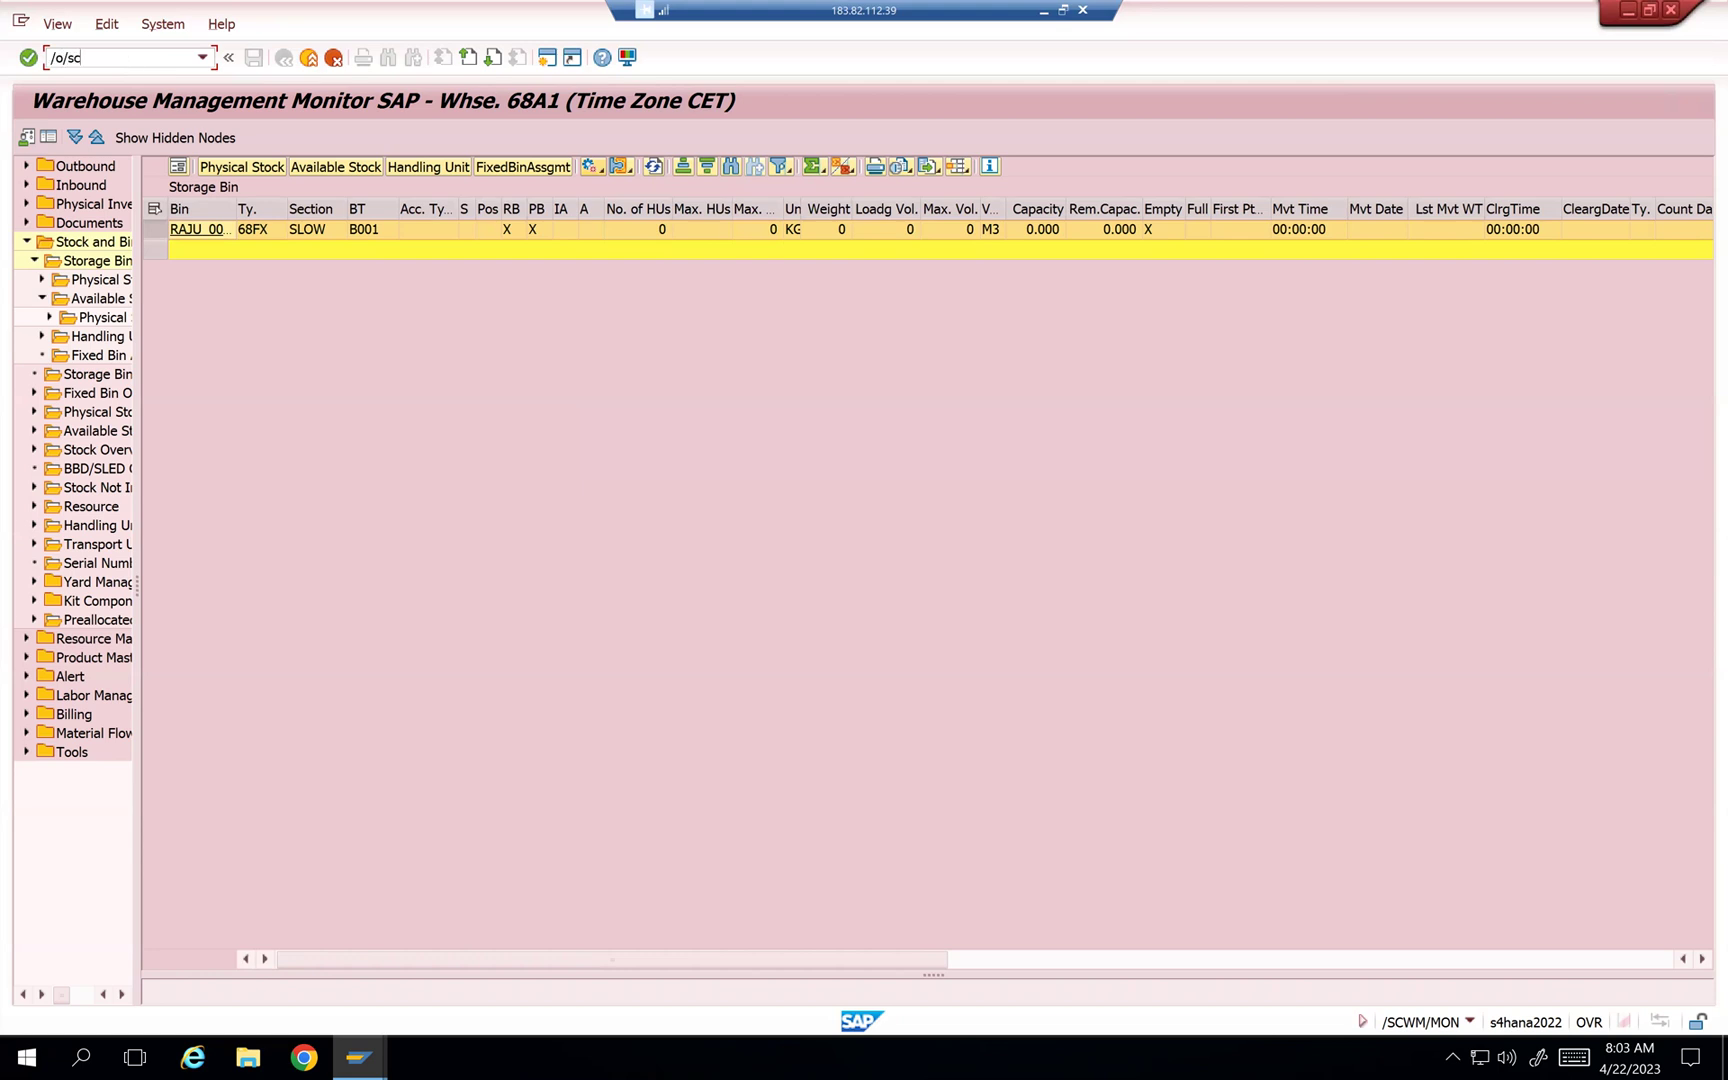
Step: Display RAJU_0001 in /o/scwm/ls03 and check system status BII1 BP01 BP02
type("/o/scwm/ls03")
key("Return")
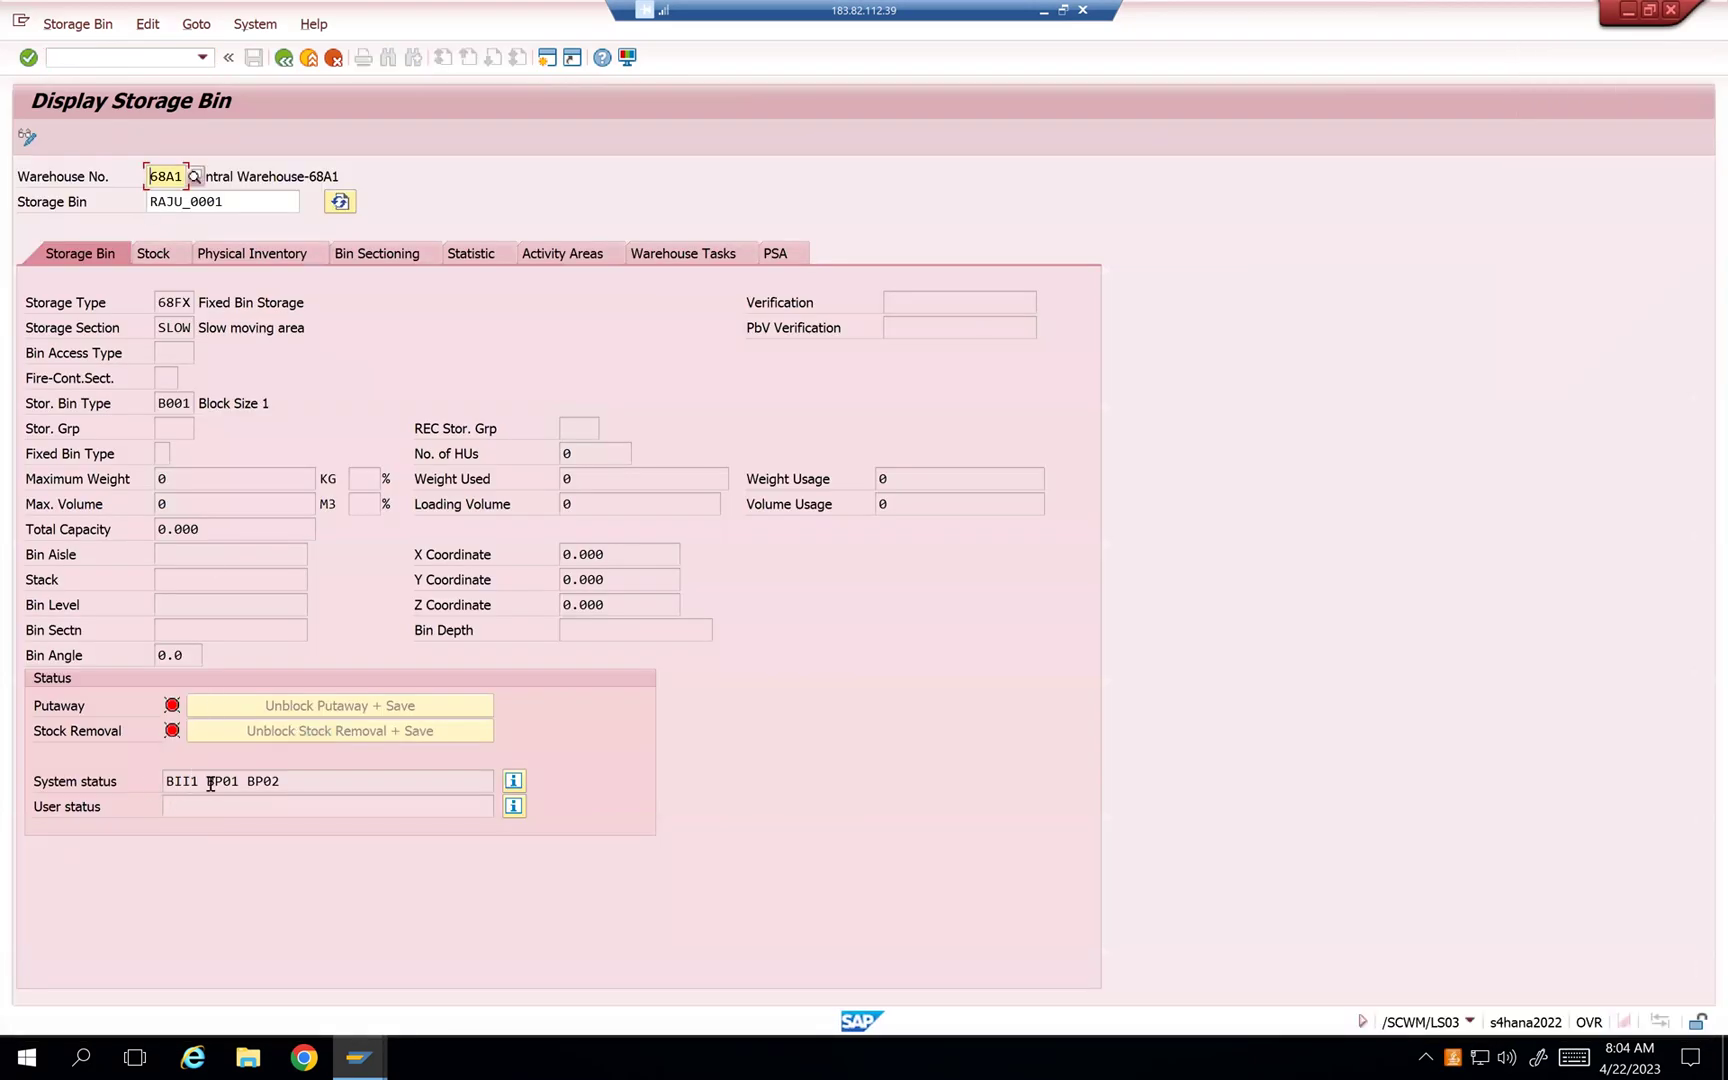
left_click(513, 781)
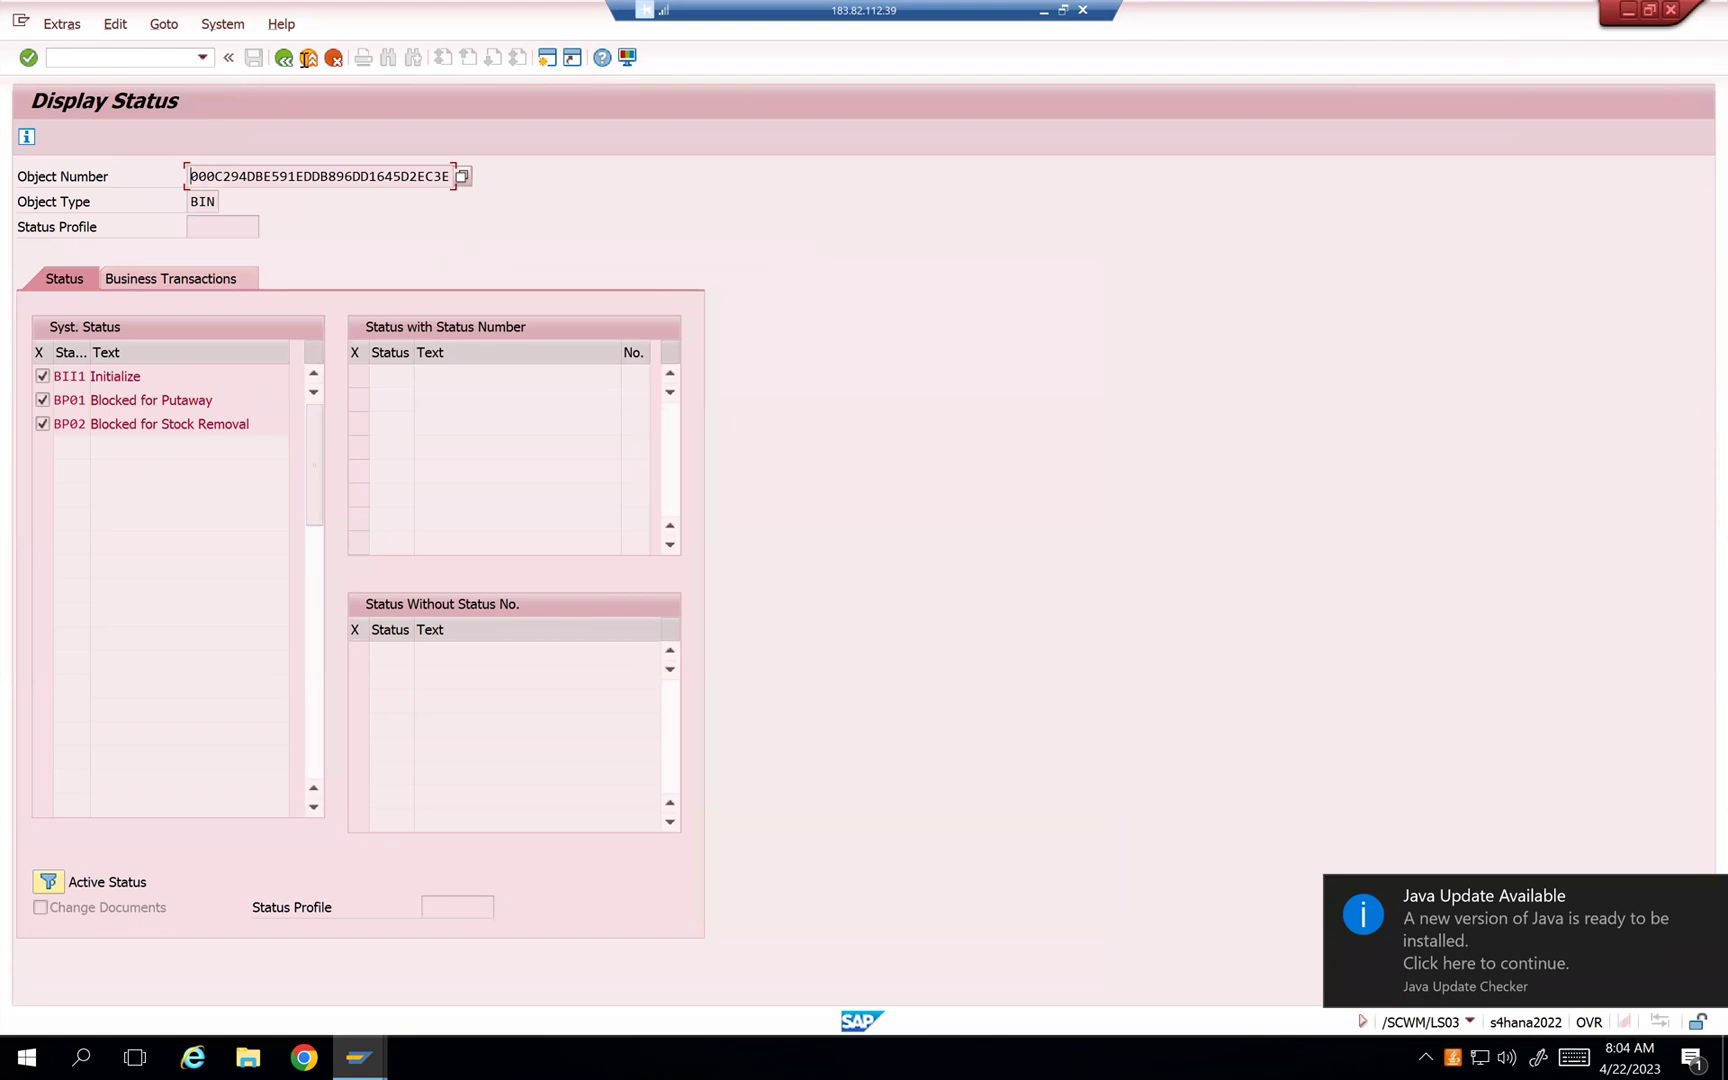
left_click(286, 59)
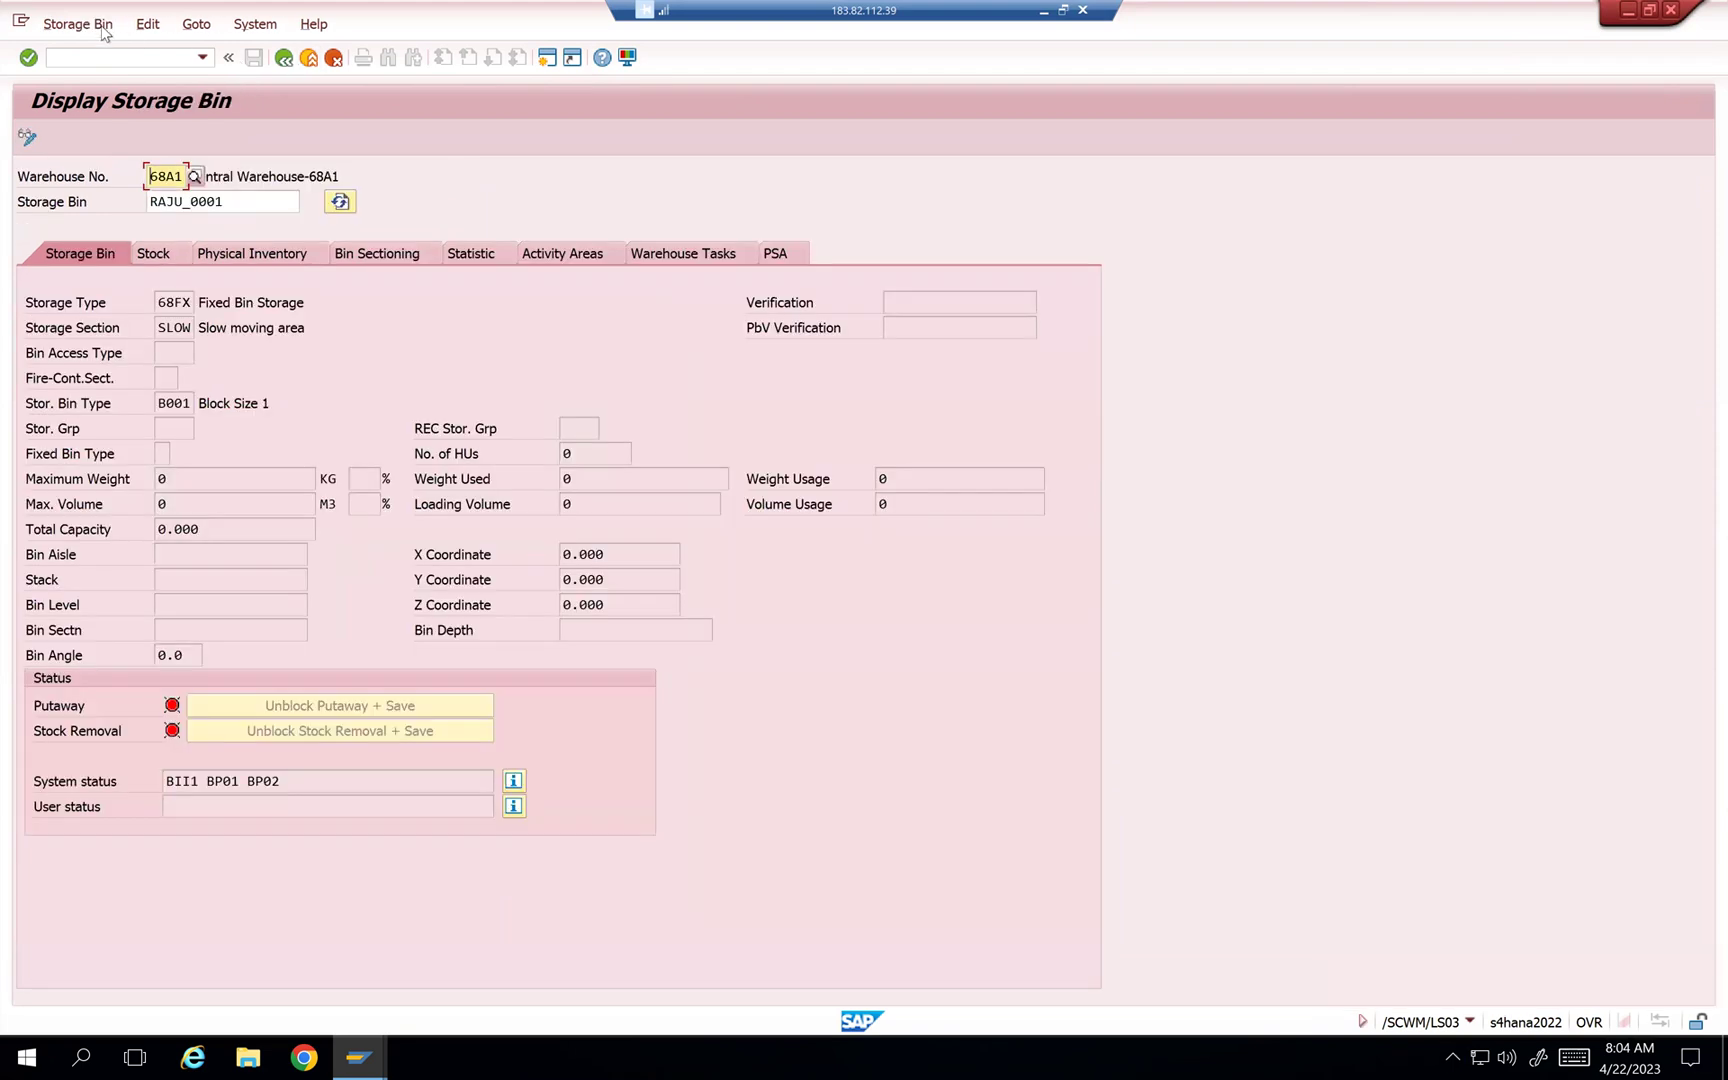
Step: Review both block entries in the bin's change documents, widening the Transaction Code column
left_click(99, 27)
left_click(100, 50)
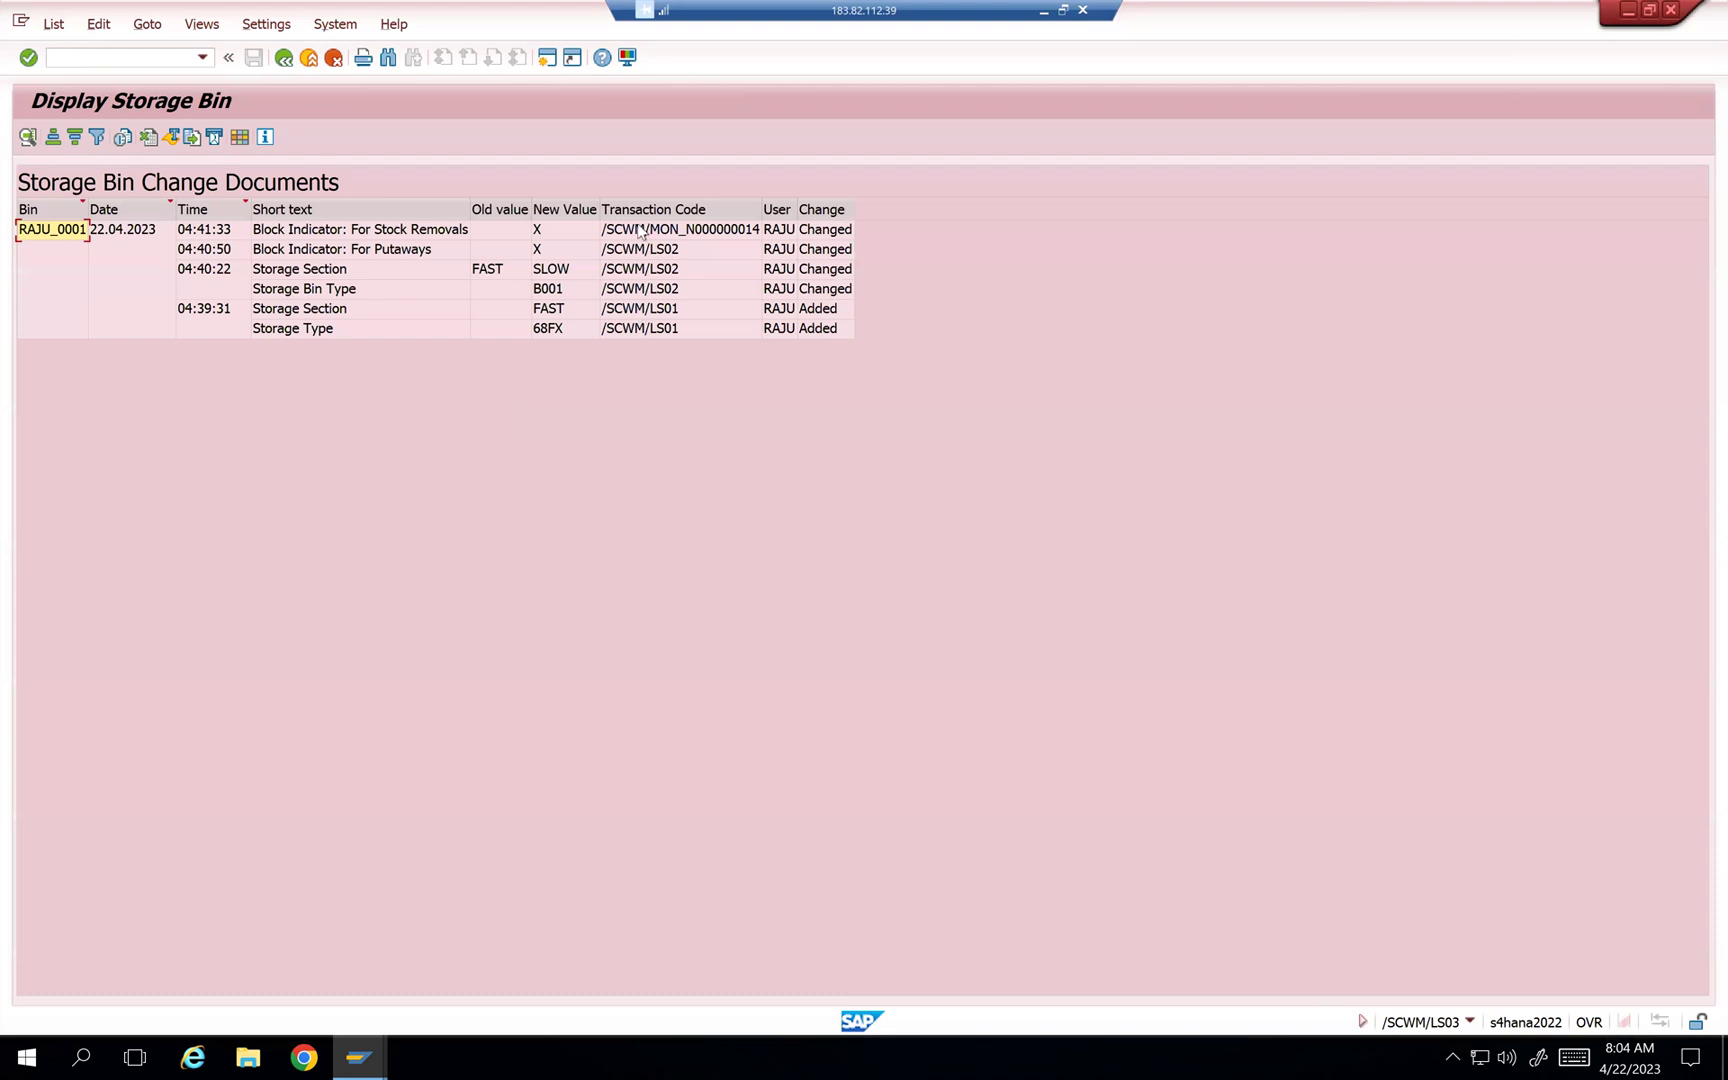
left_click(742, 232)
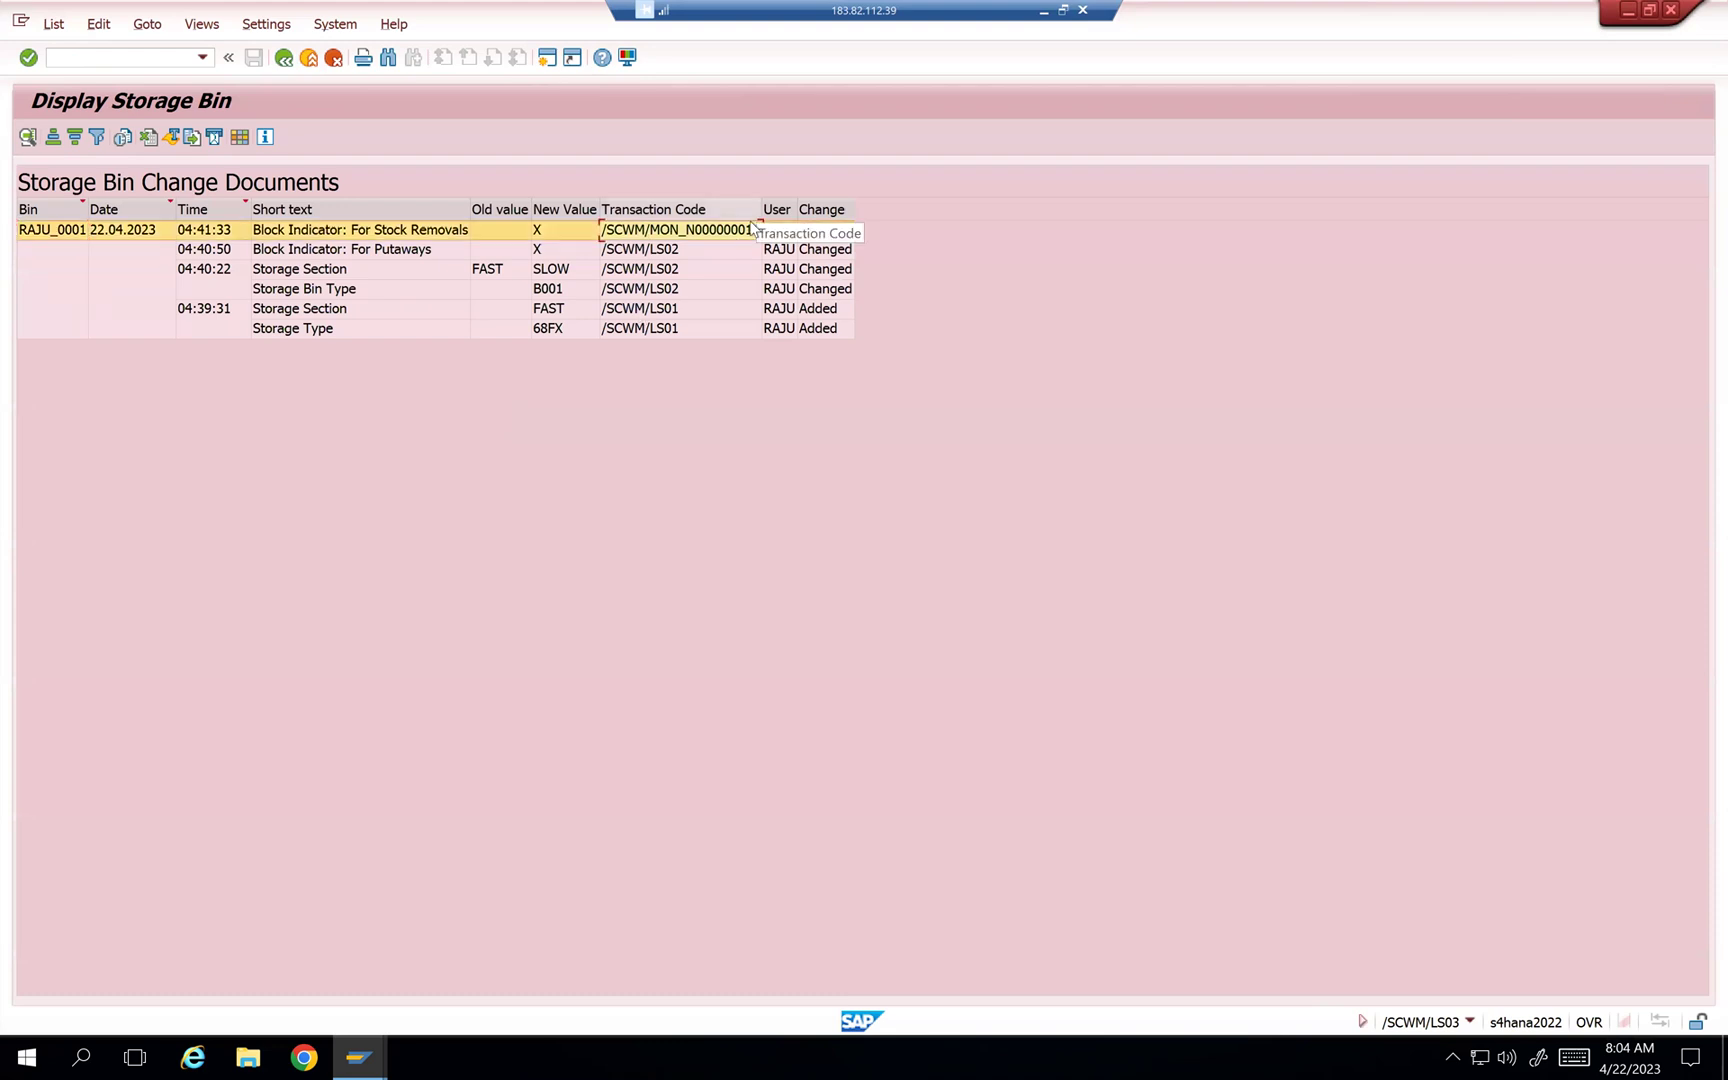
left_click_drag(760, 209, 829, 209)
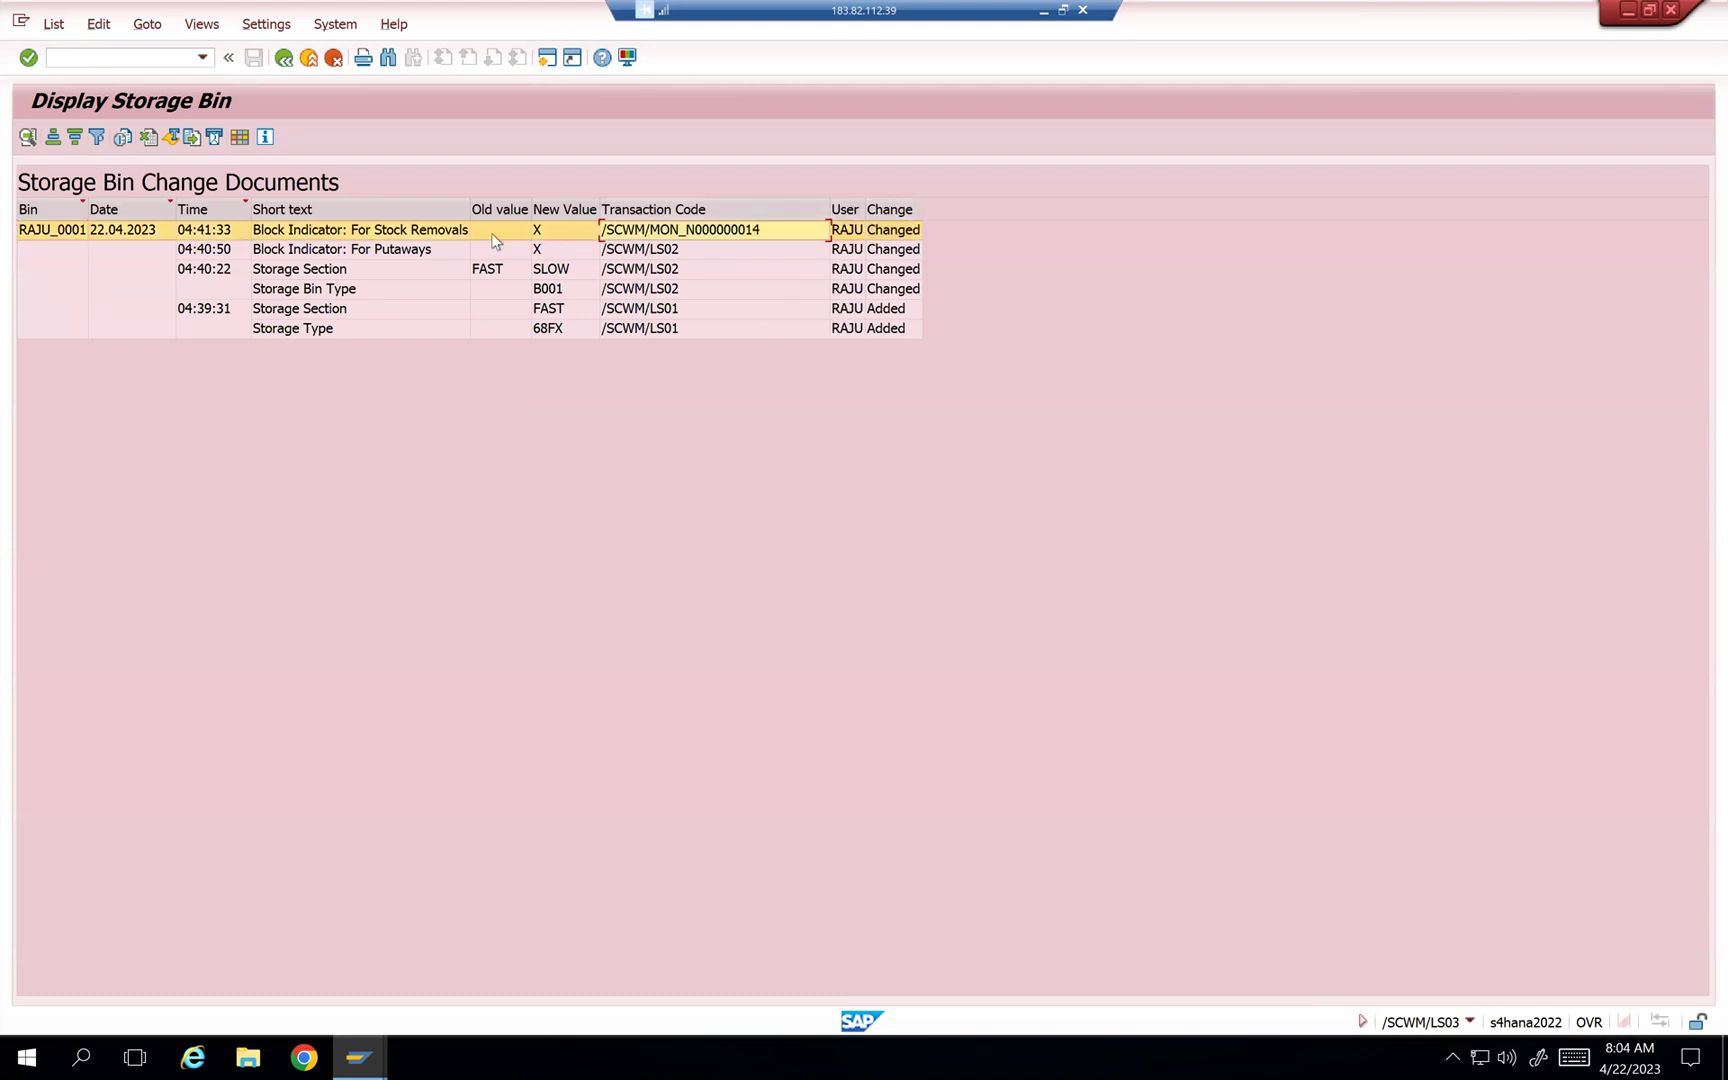
left_click(424, 232)
key("Right")
key("Right")
key("Right")
key("Right")
left_click(651, 255)
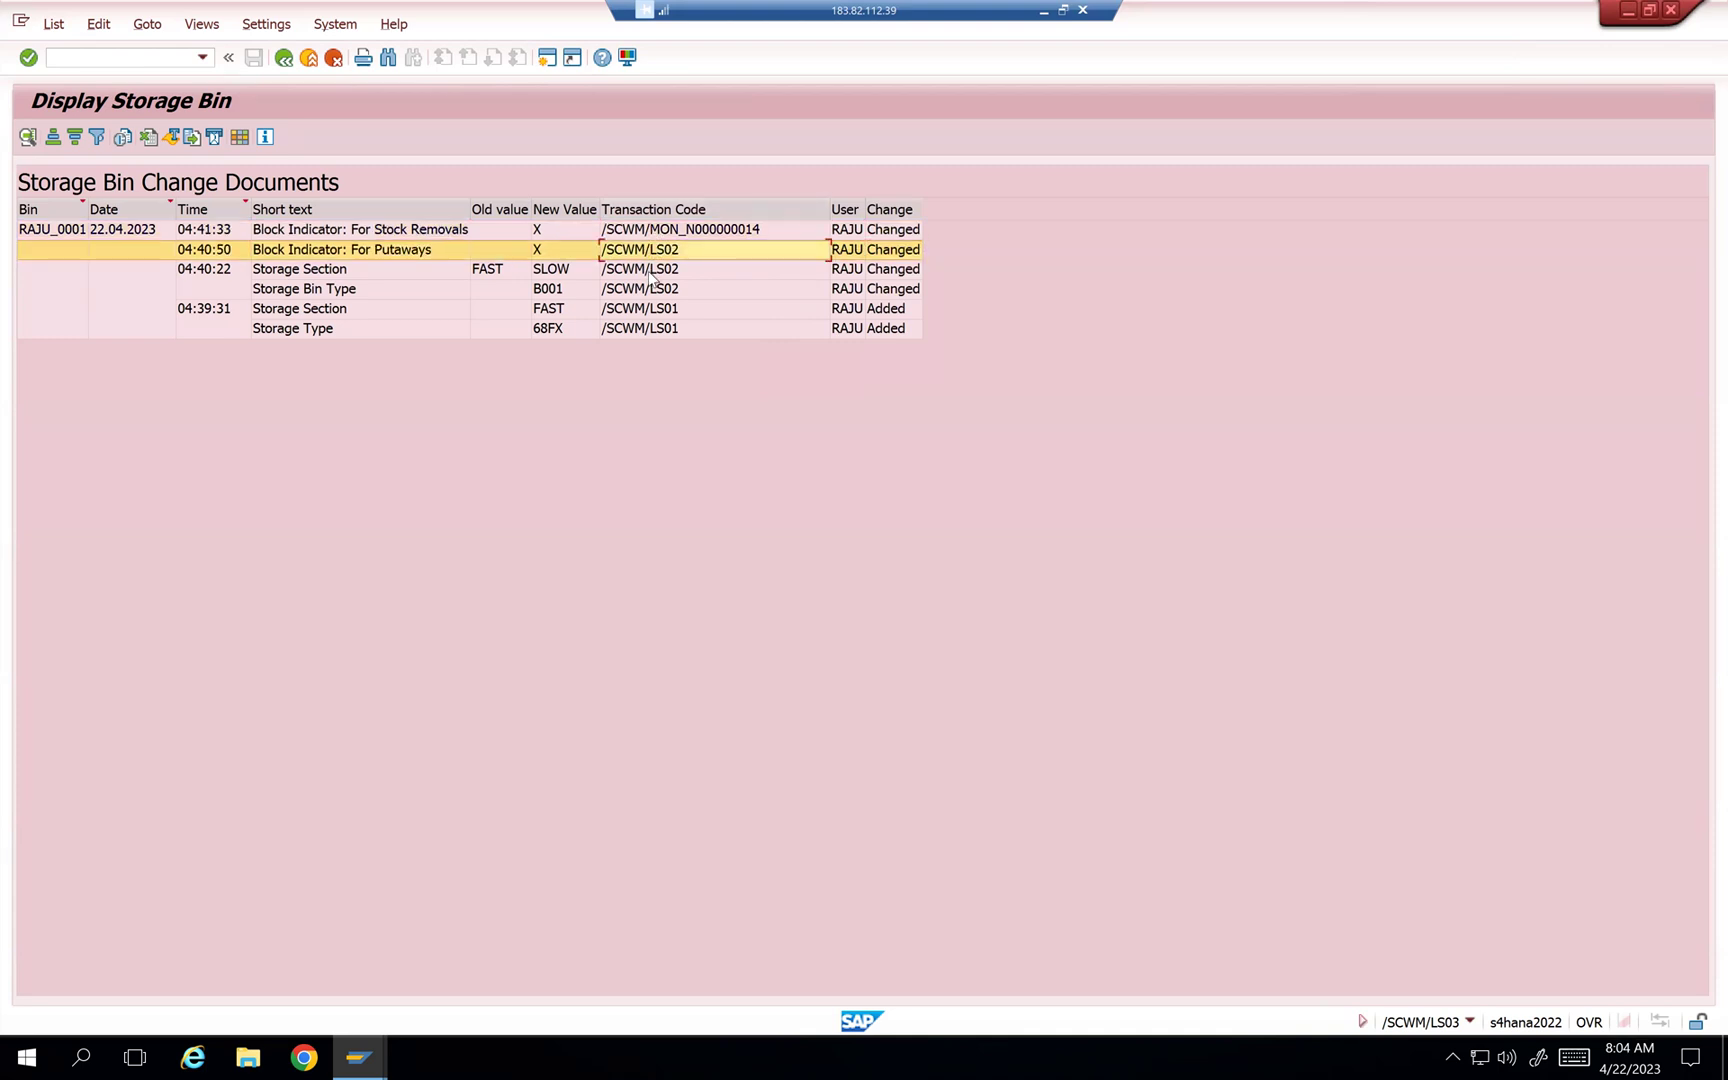
left_click(283, 59)
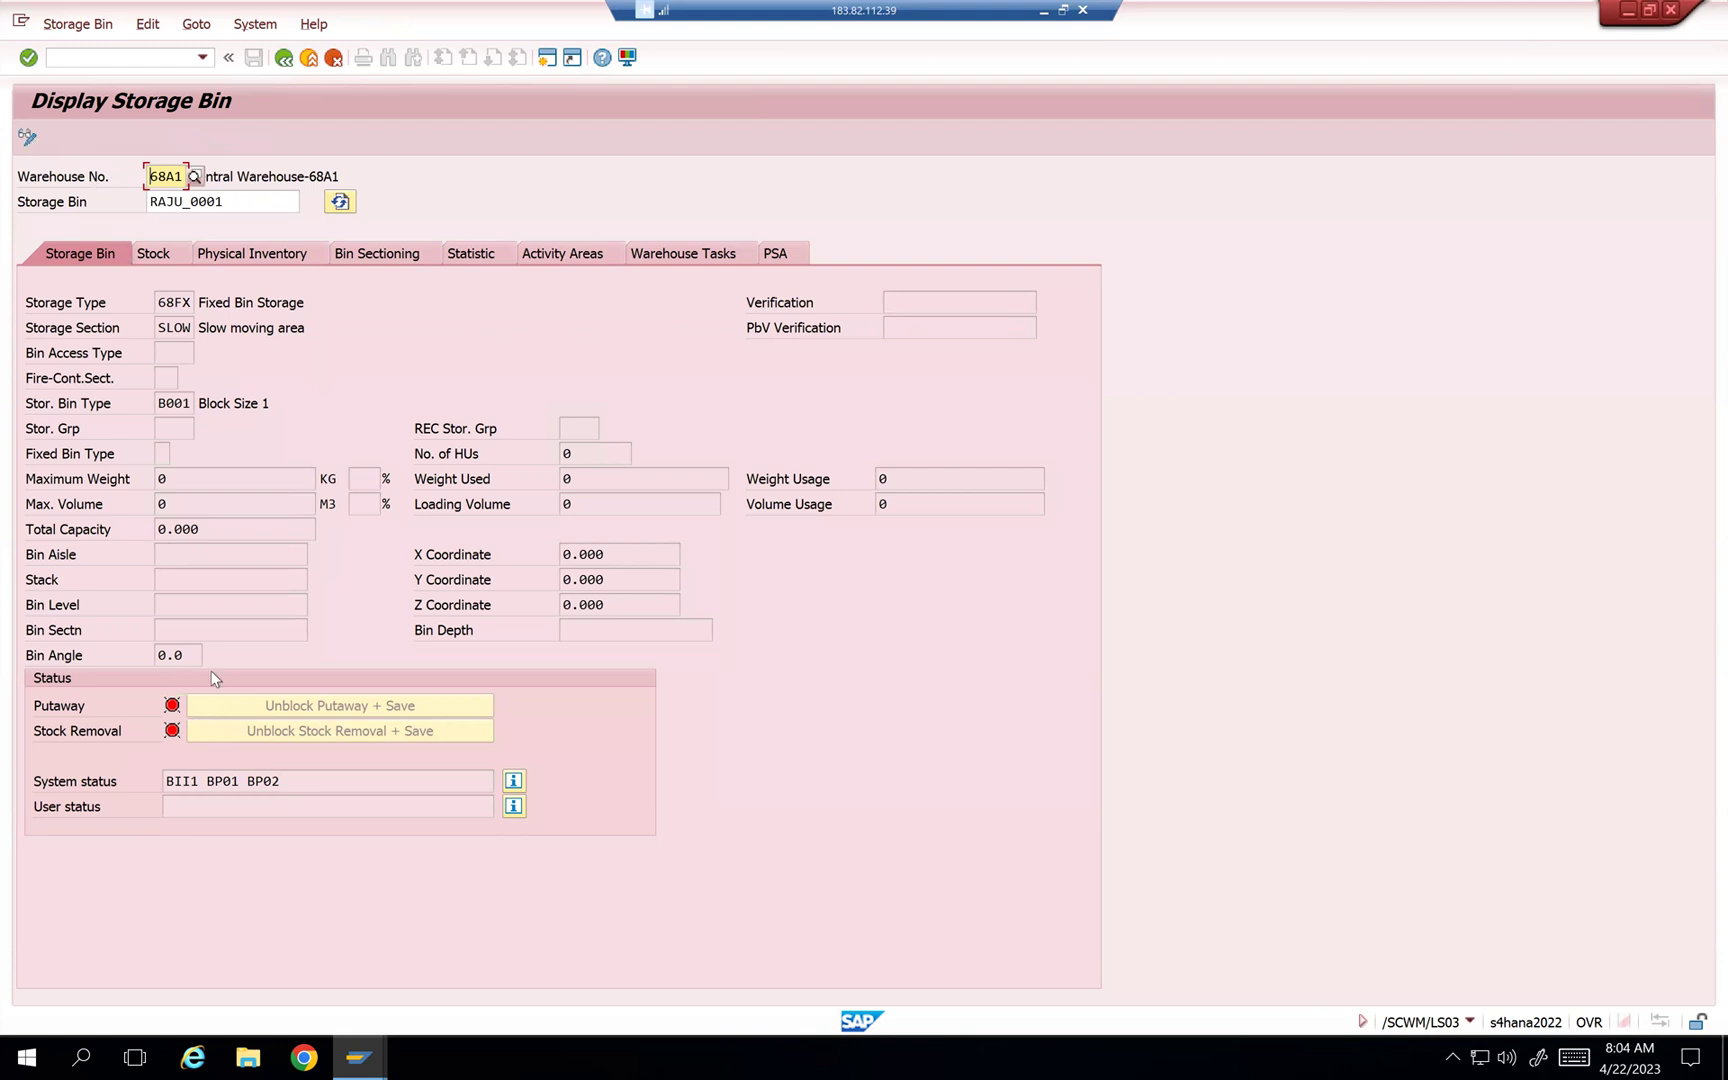
Step: Remove the putaway and stock removal blocks on RAJU_0001, saving after each
key("ctrl+F1")
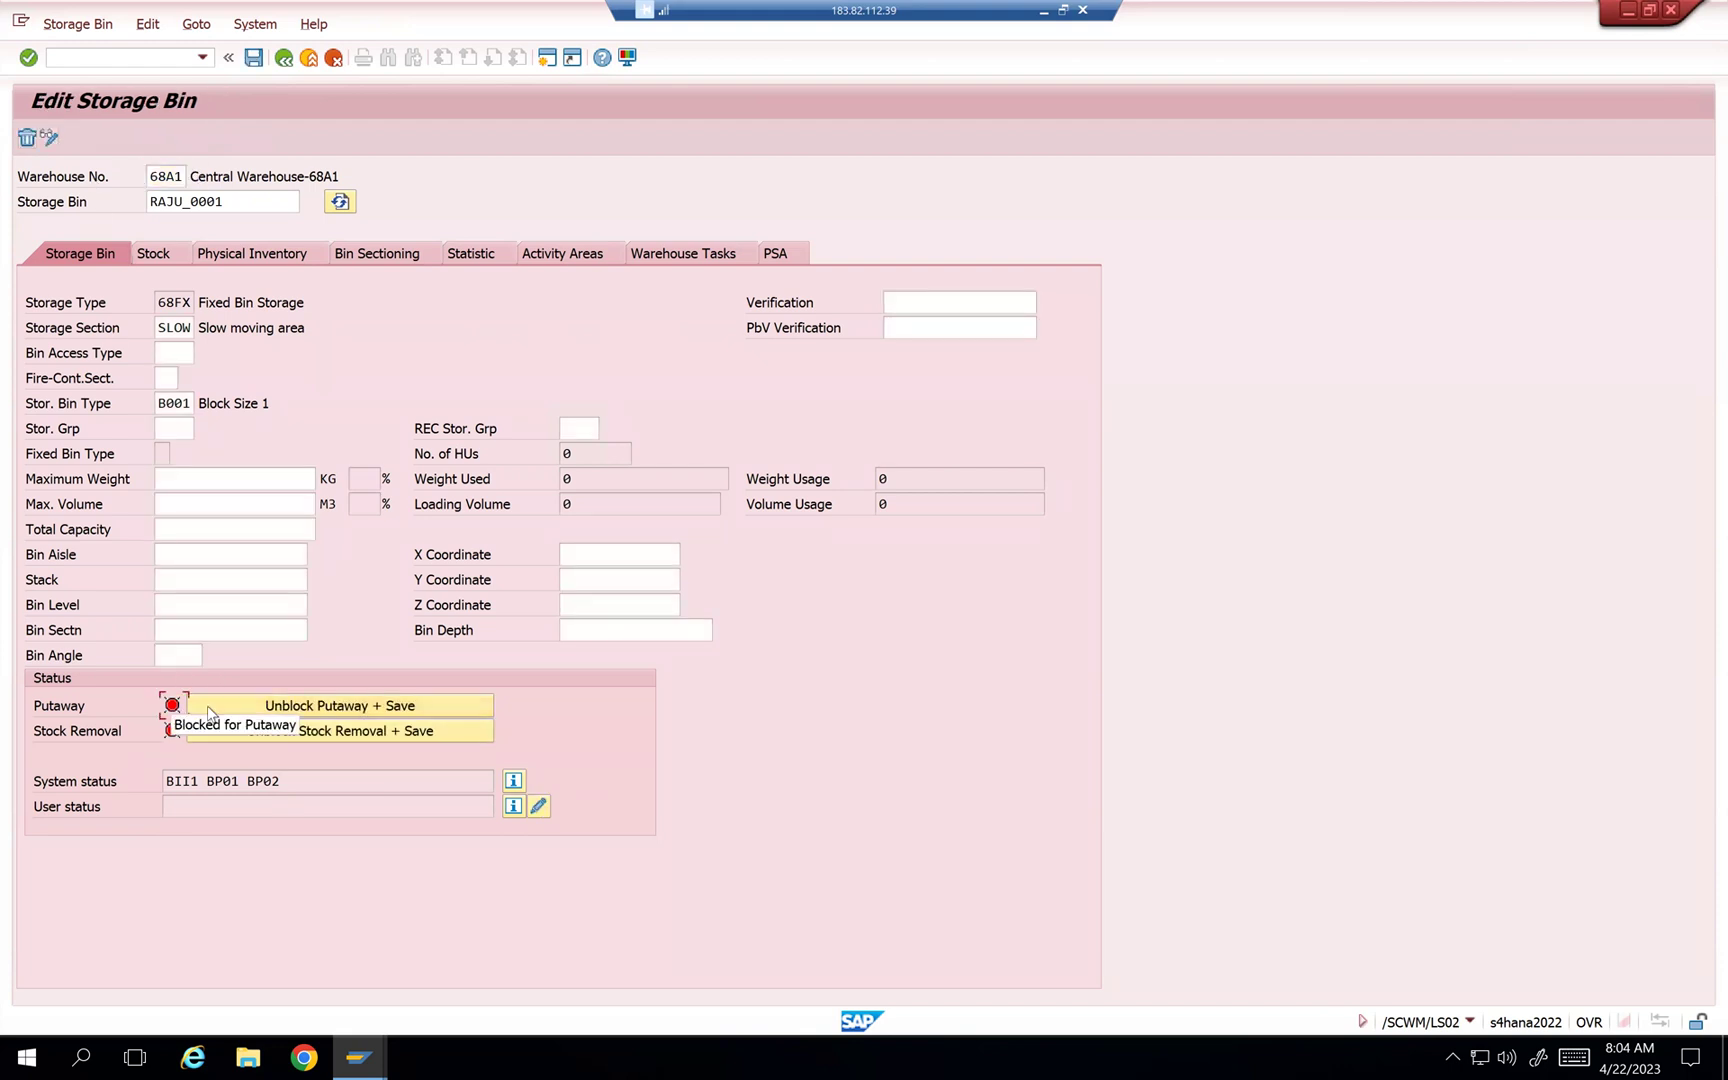
left_click(280, 706)
left_click(278, 730)
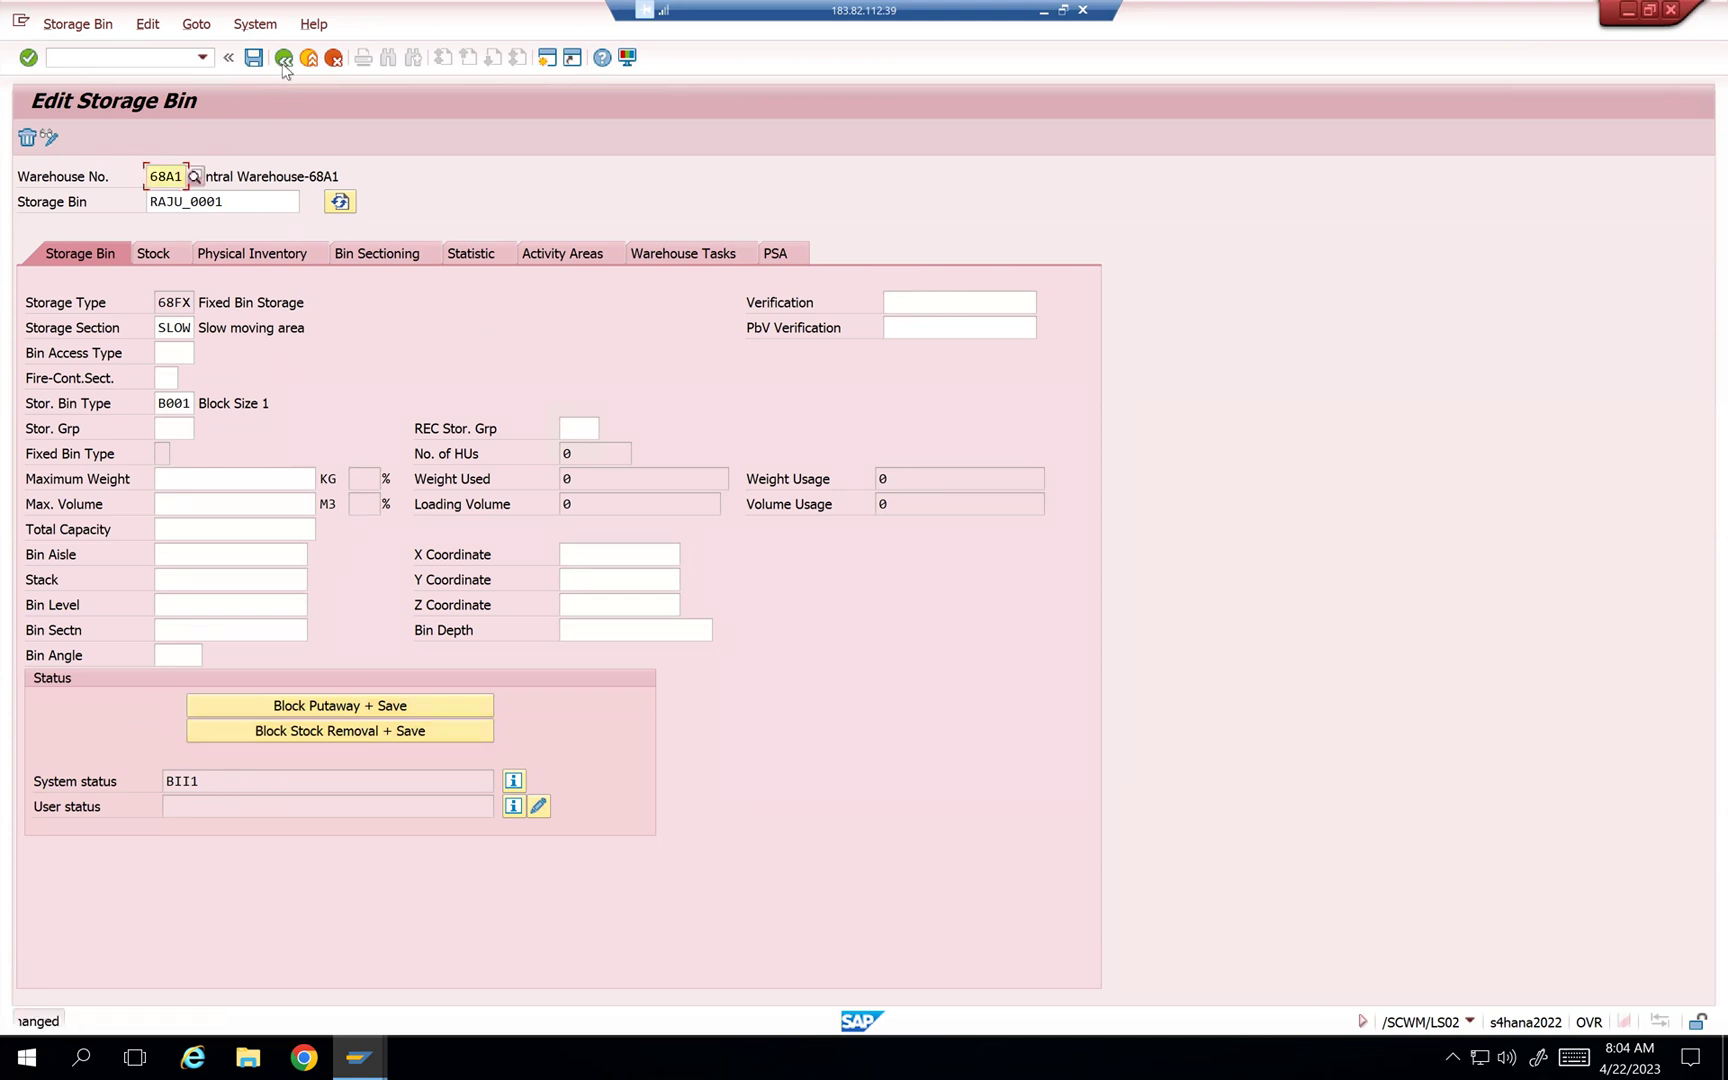
Step: Review RAJU_0001's change documents for both unblock entries, then copy the bin name RAJU_0001
left_click(108, 22)
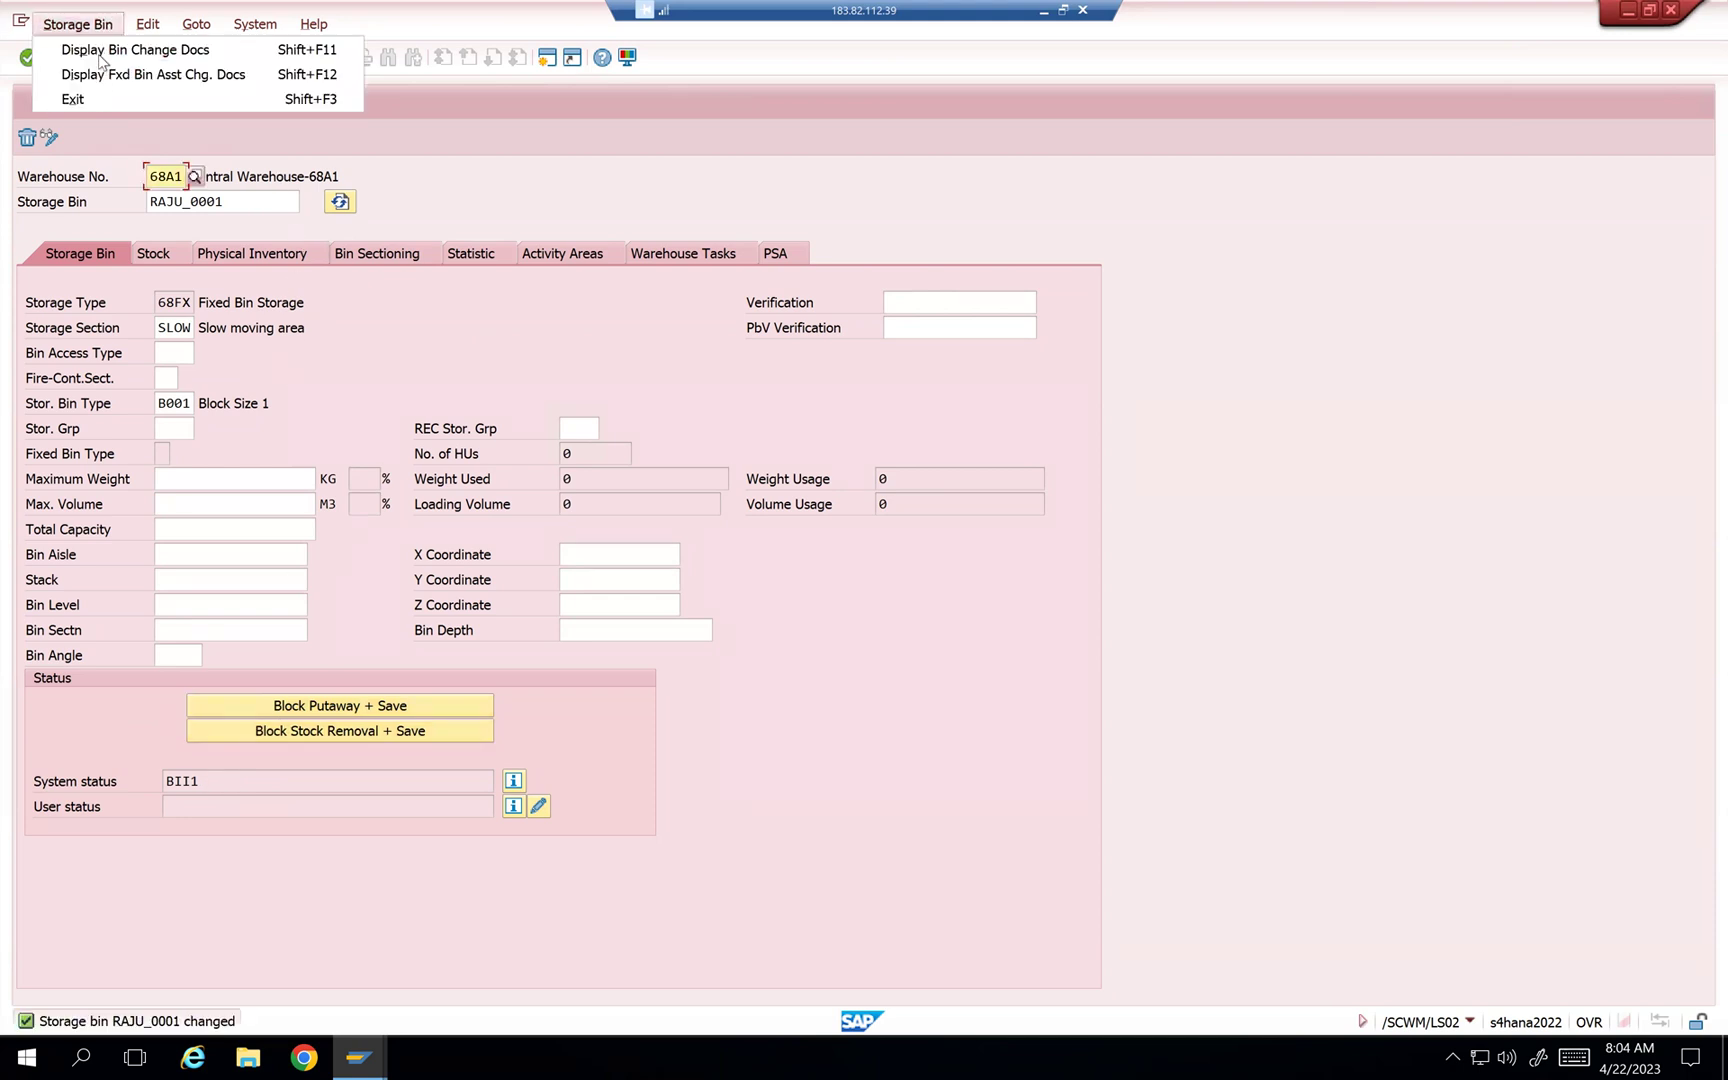
left_click(277, 329)
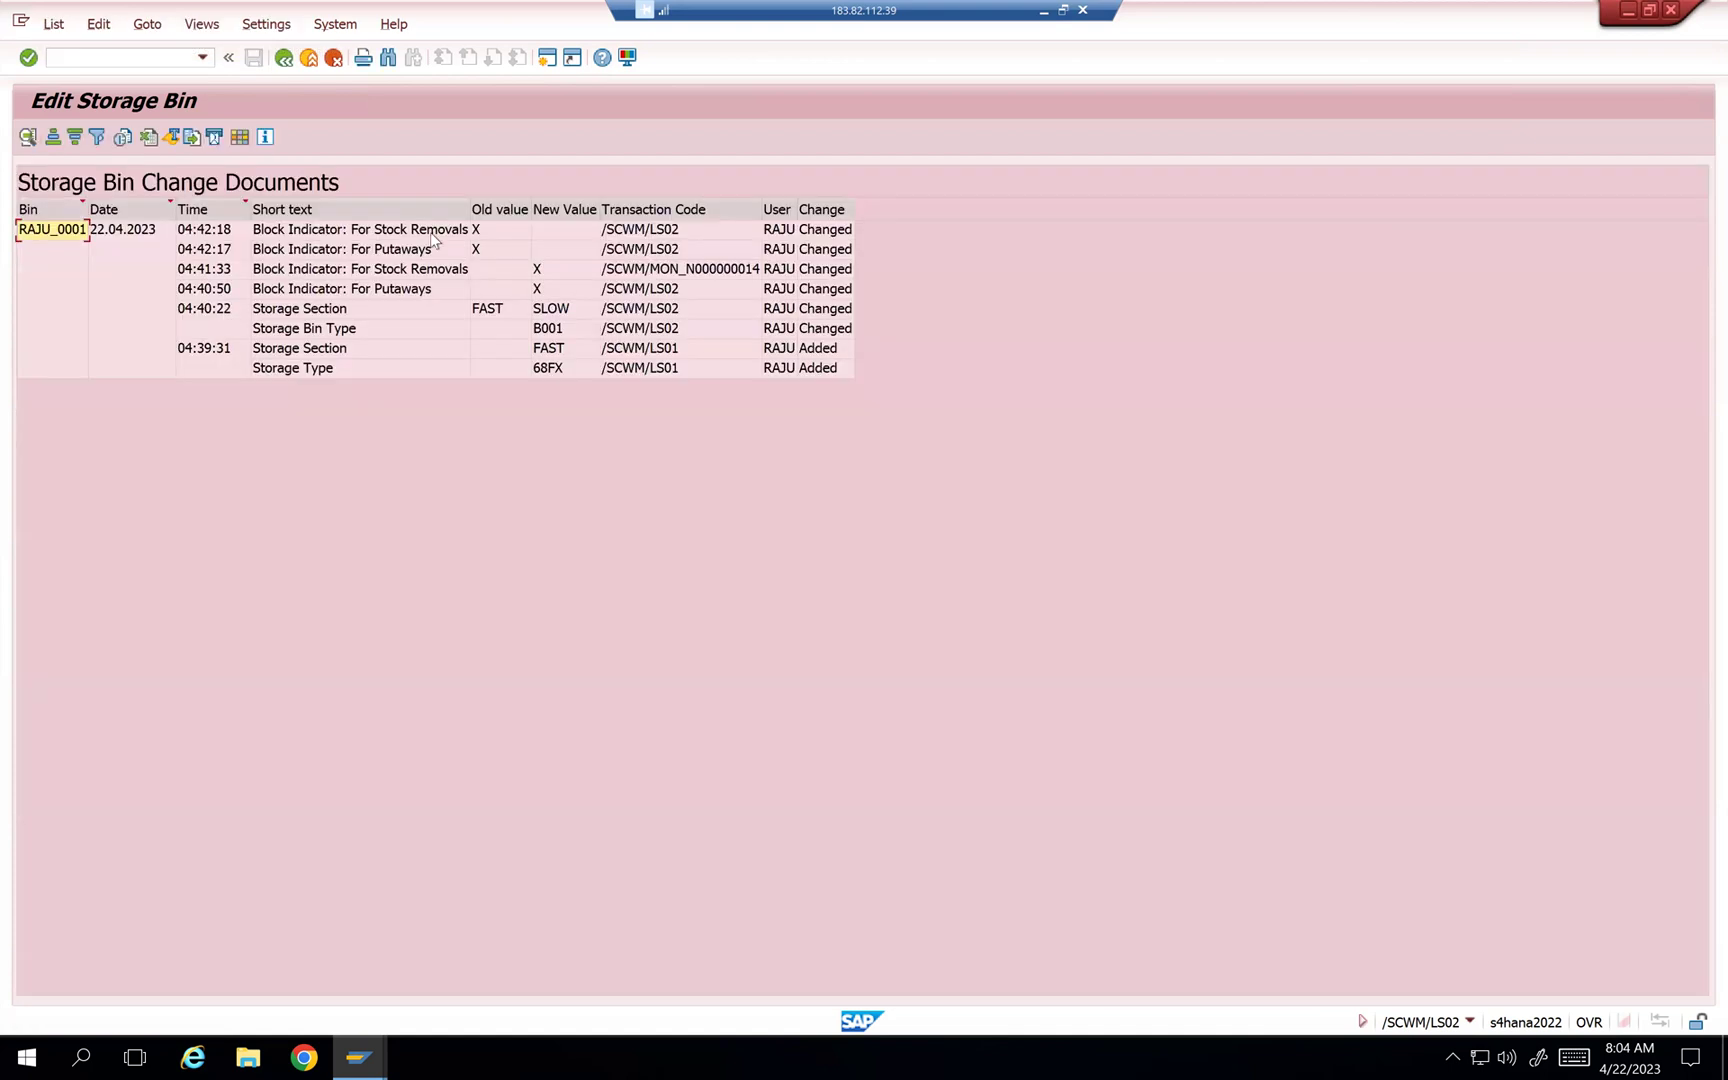
left_click(483, 231)
left_click(476, 250)
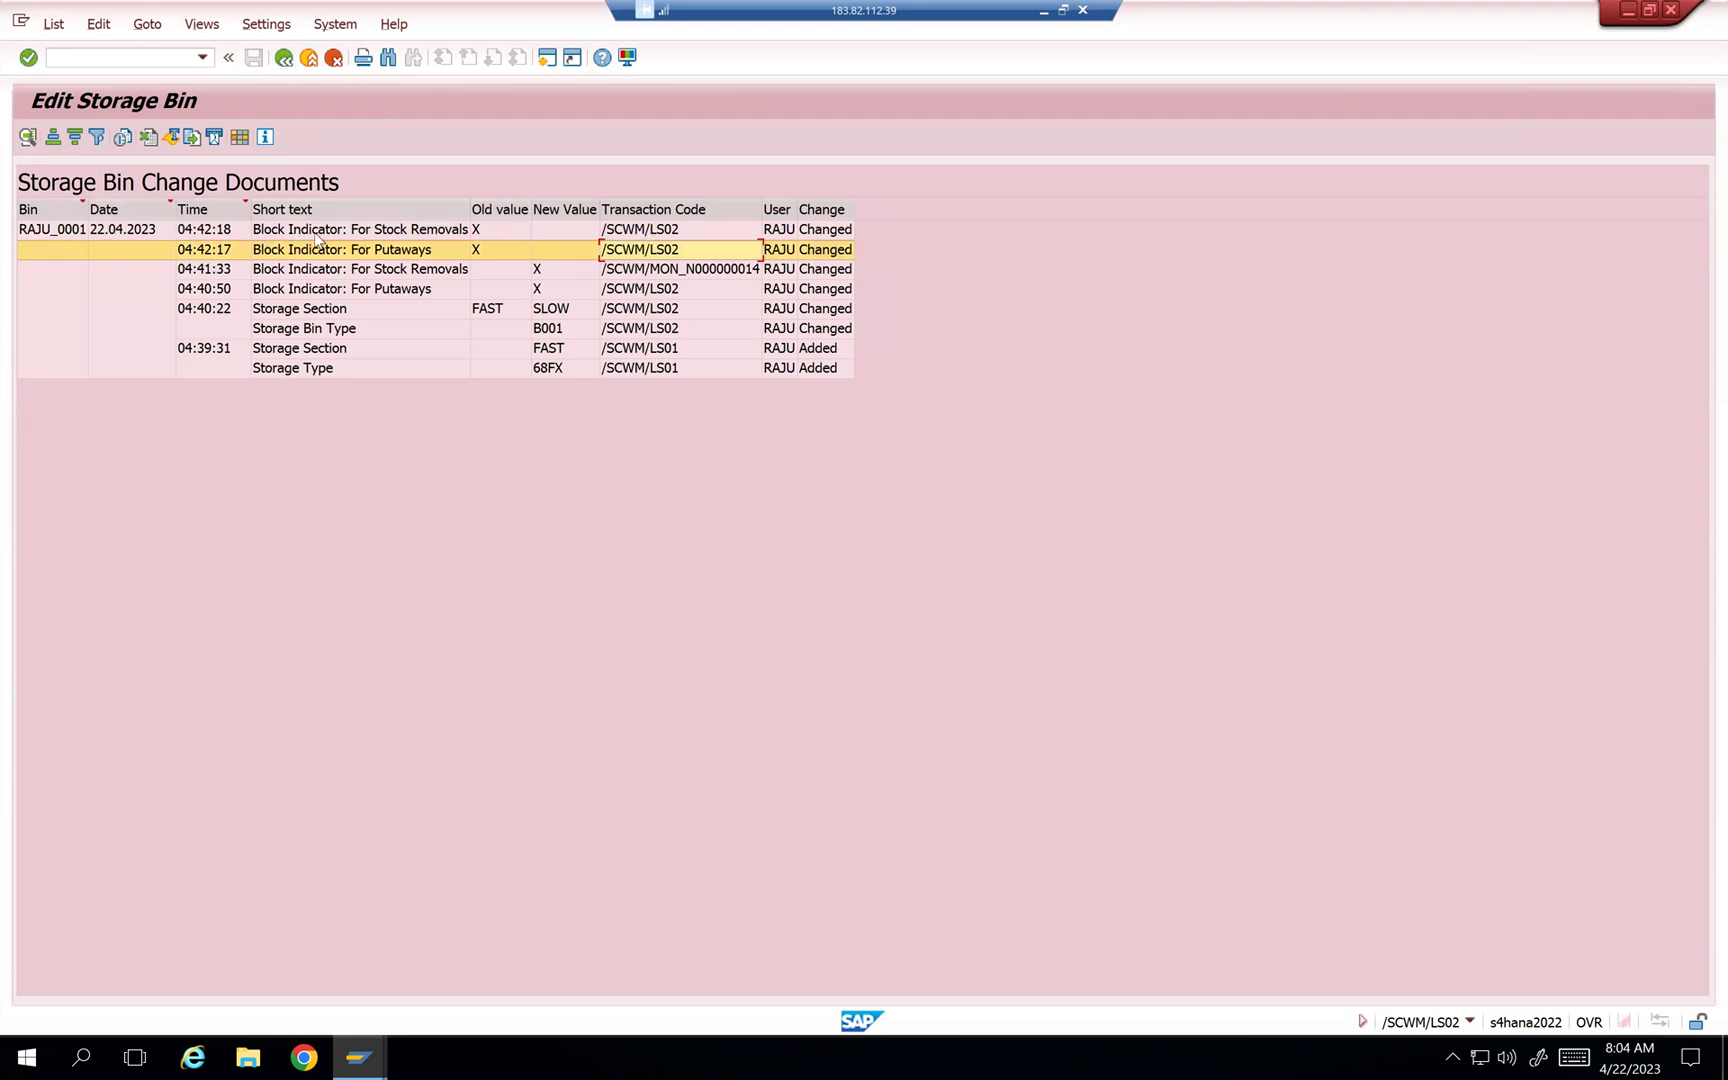
left_click(284, 58)
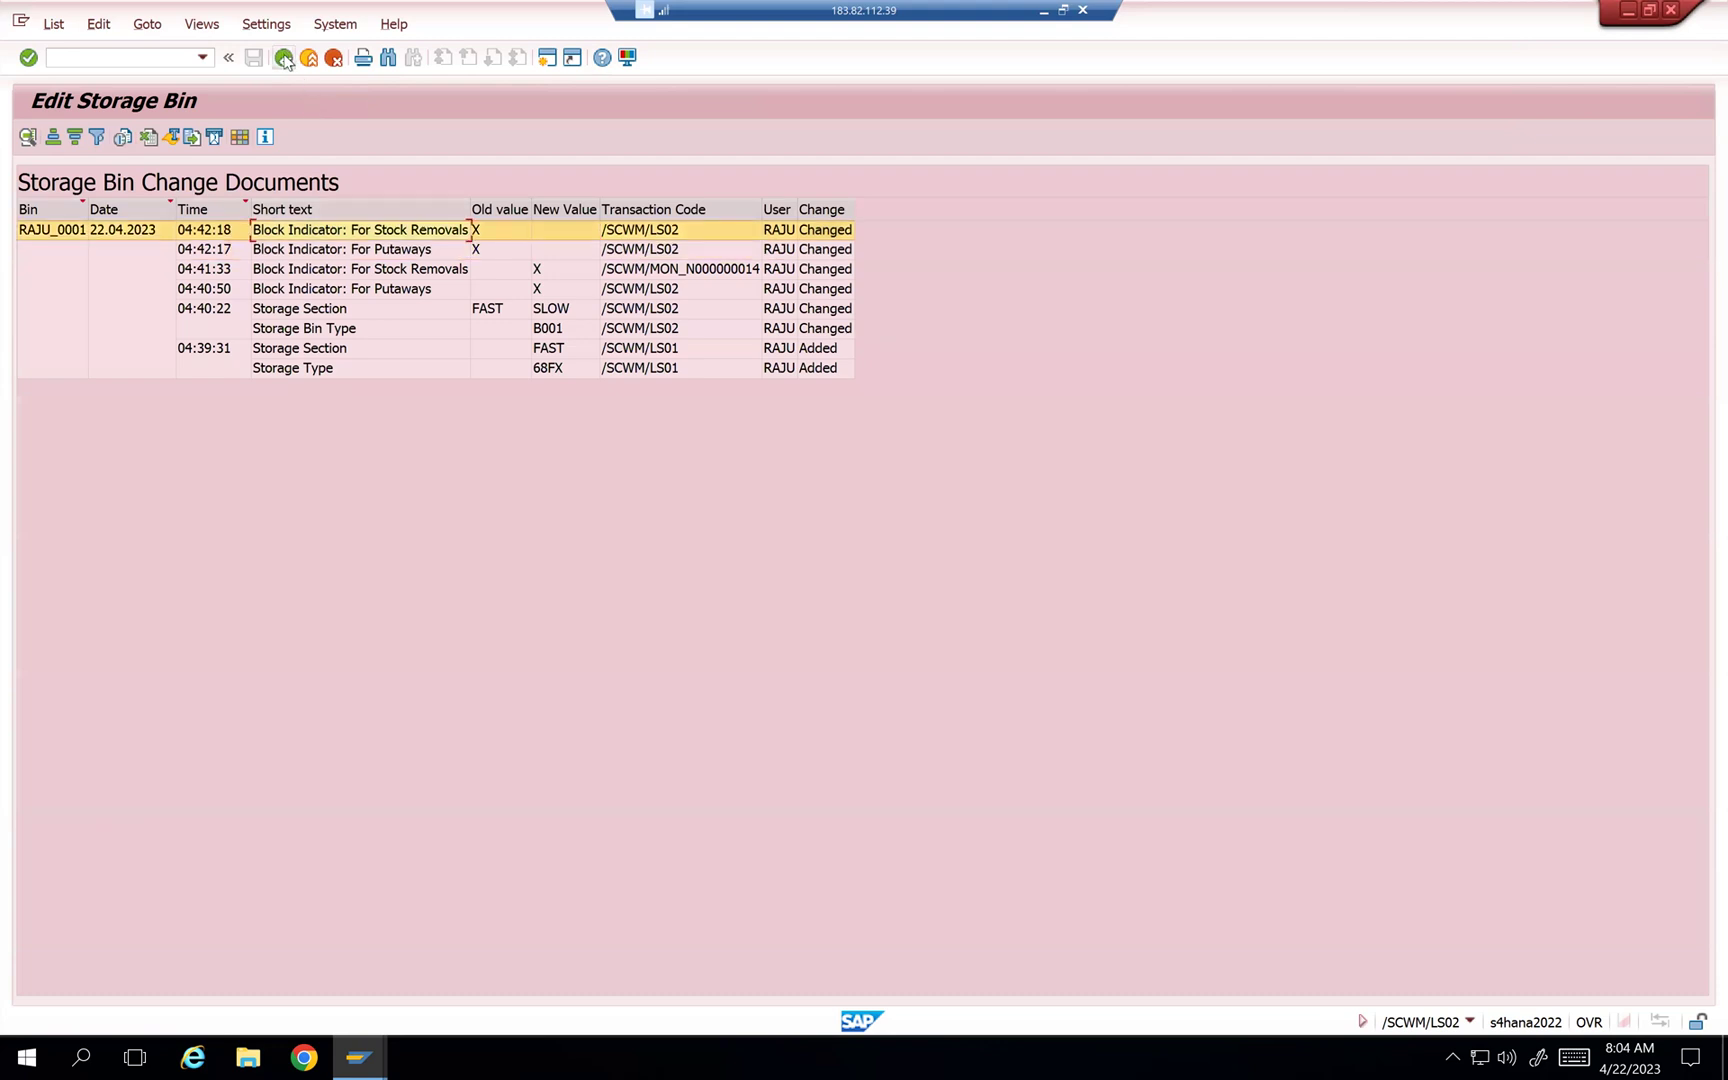
left_click(284, 58)
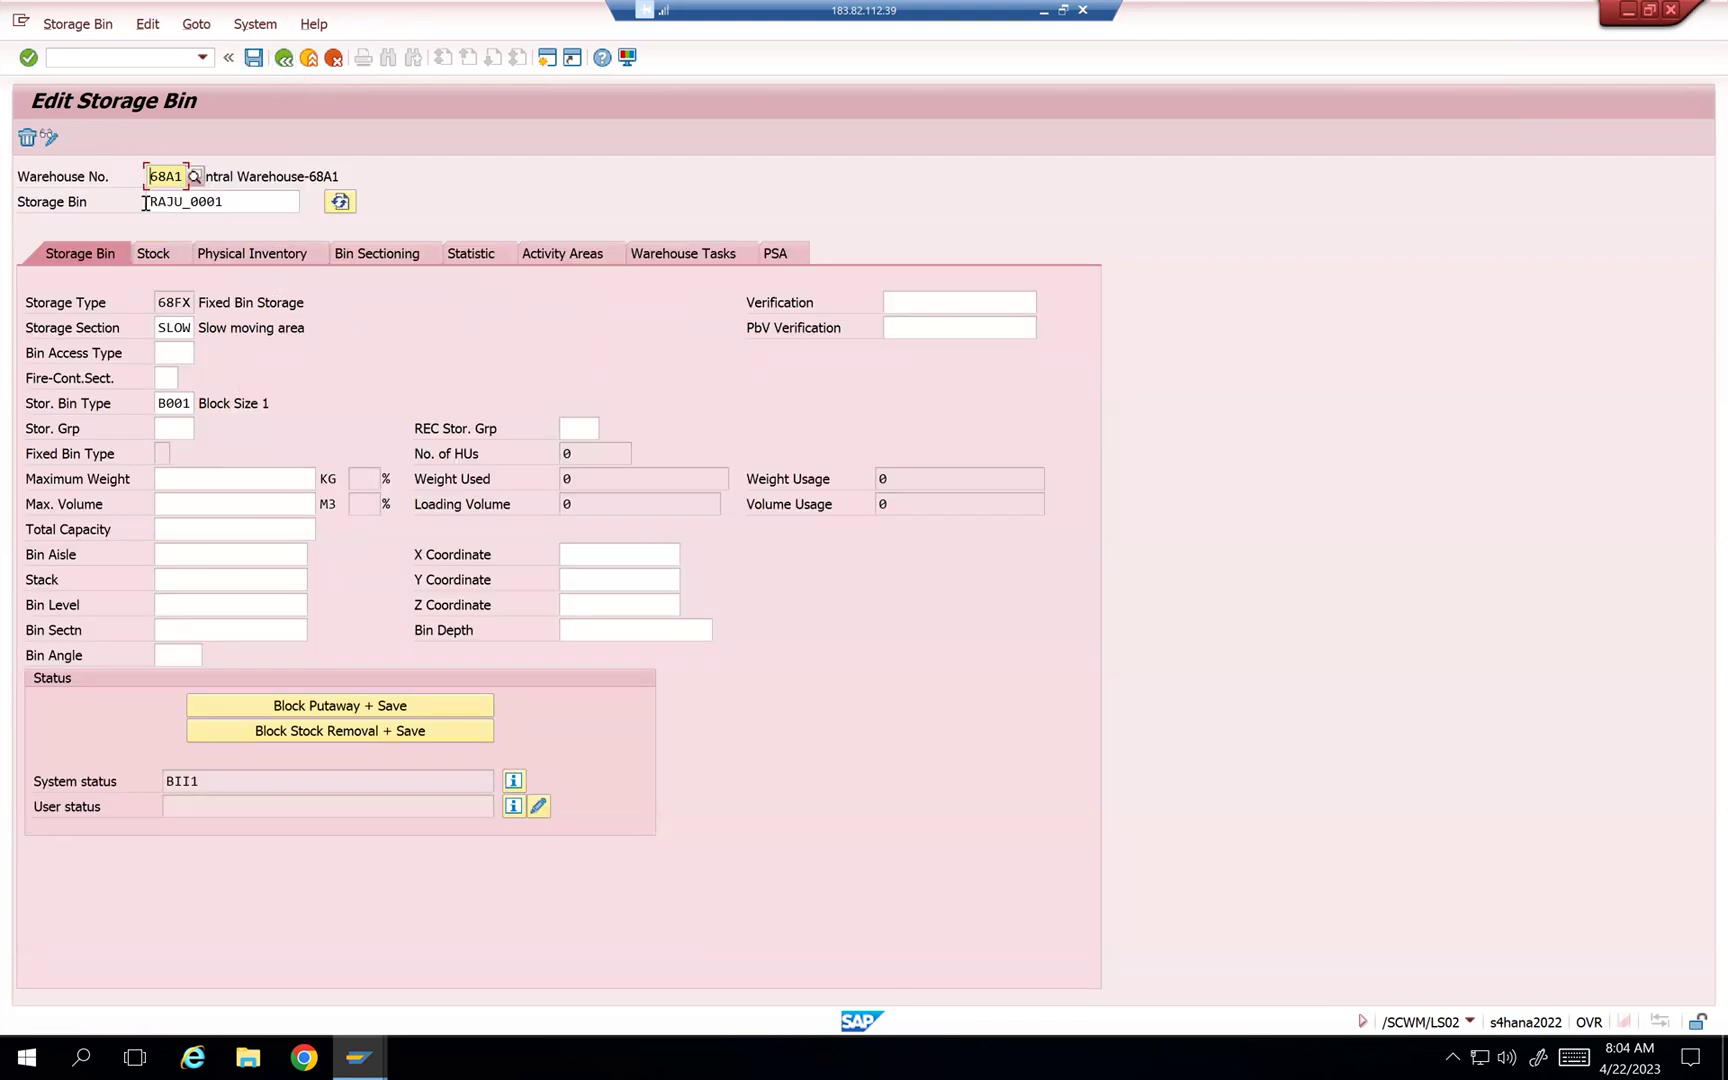
double_click(146, 203)
key("ctrl+c")
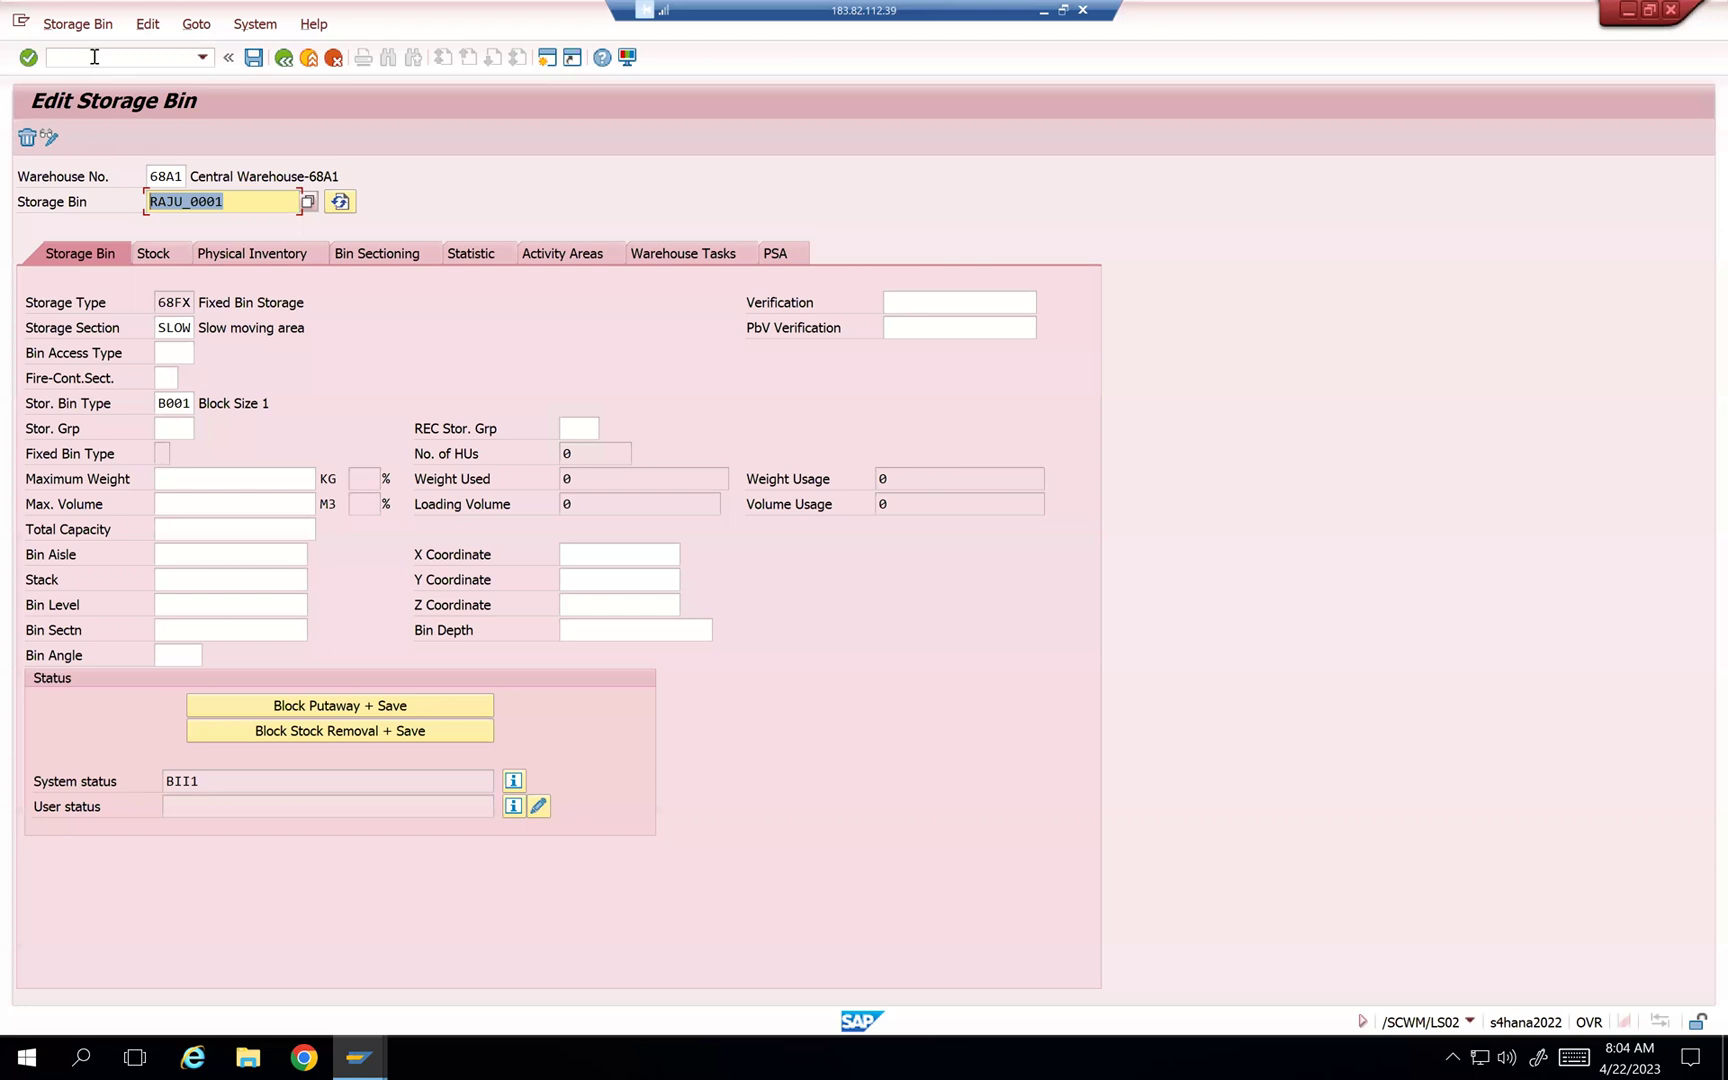
Step: List bin RAJU_0001 in /o/scwm/ls11 mass edit and select its row (68FX, SLOW, B001)
left_click(94, 57)
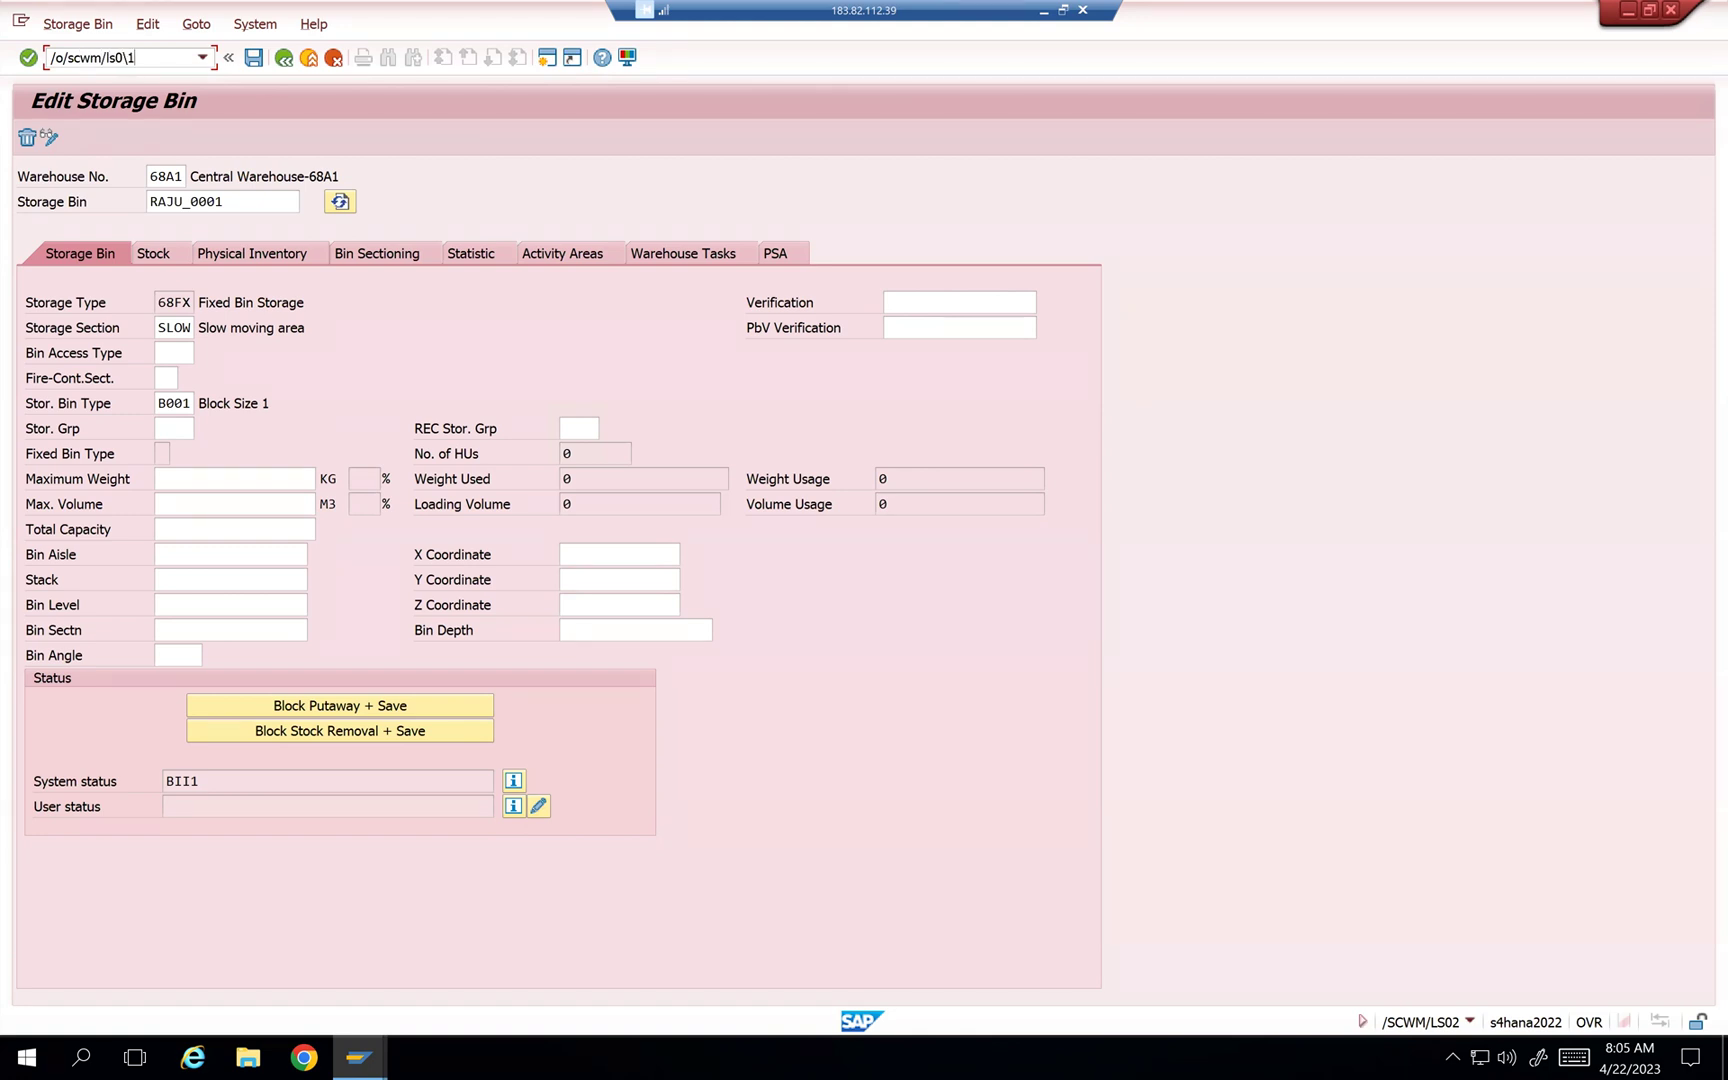
type("/o/scwm/ls11")
key("Return")
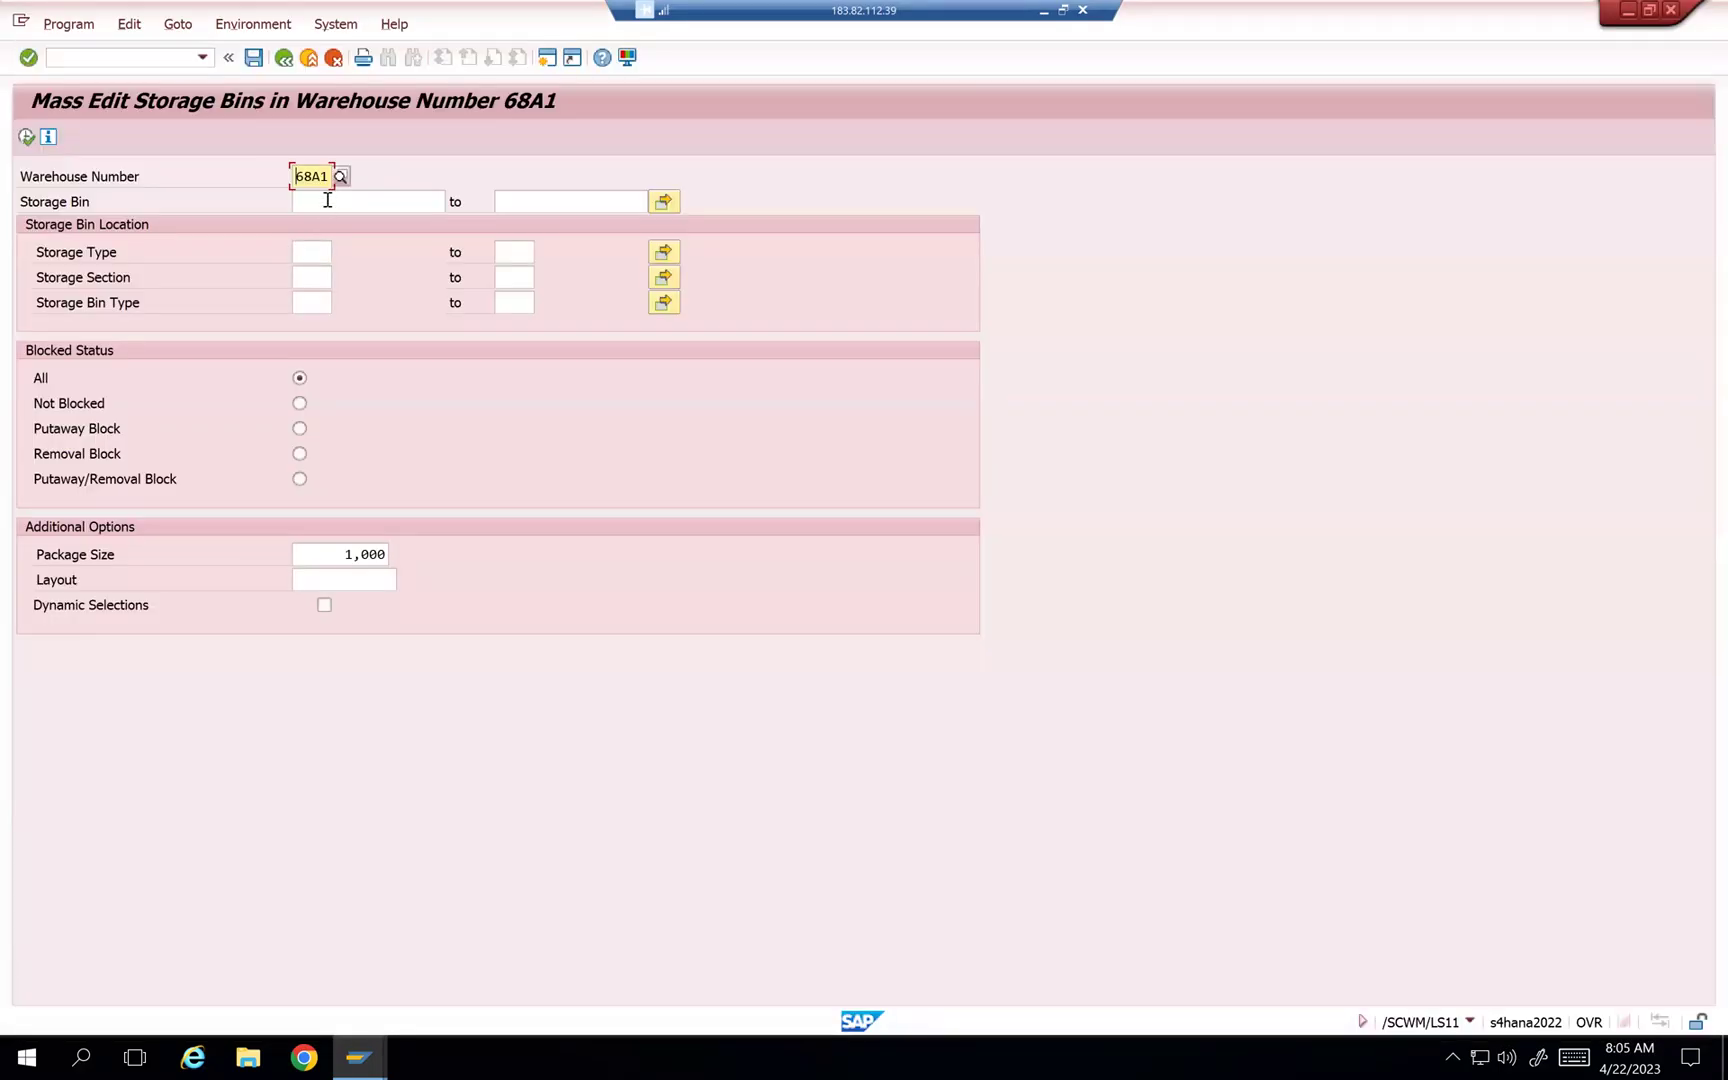
left_click(336, 203)
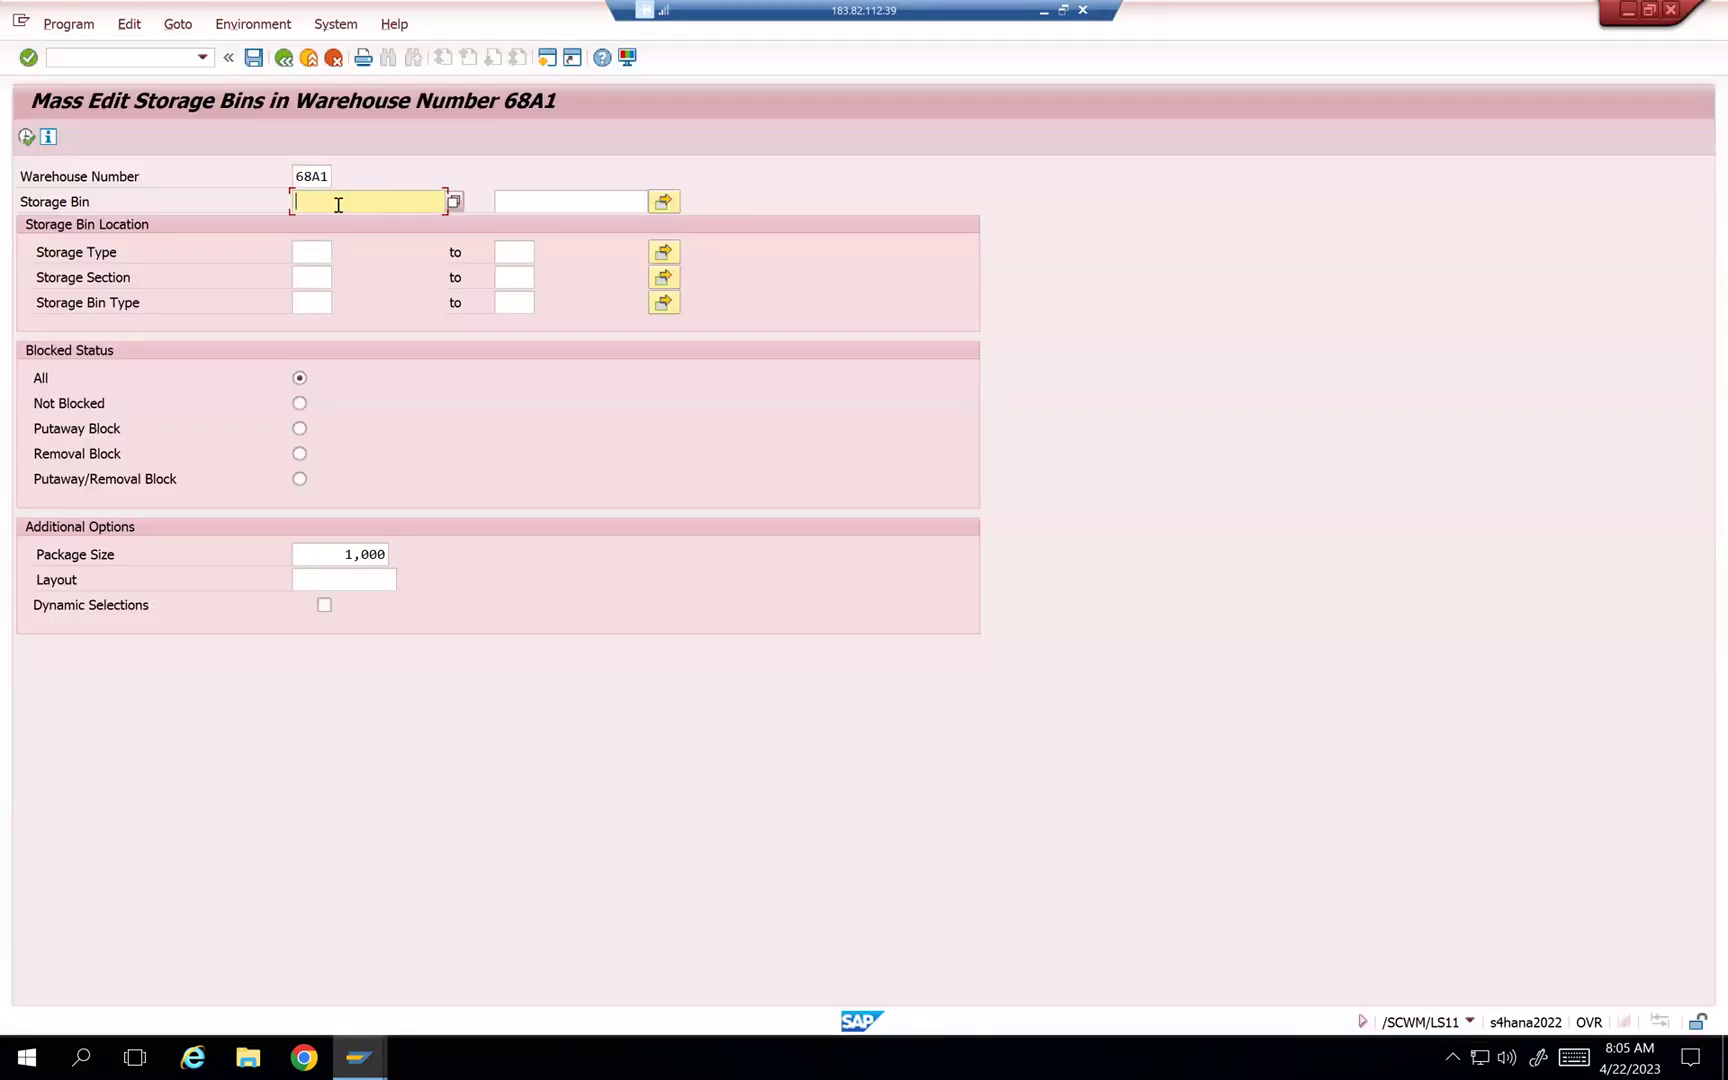
key("ctrl+v")
left_click(318, 252)
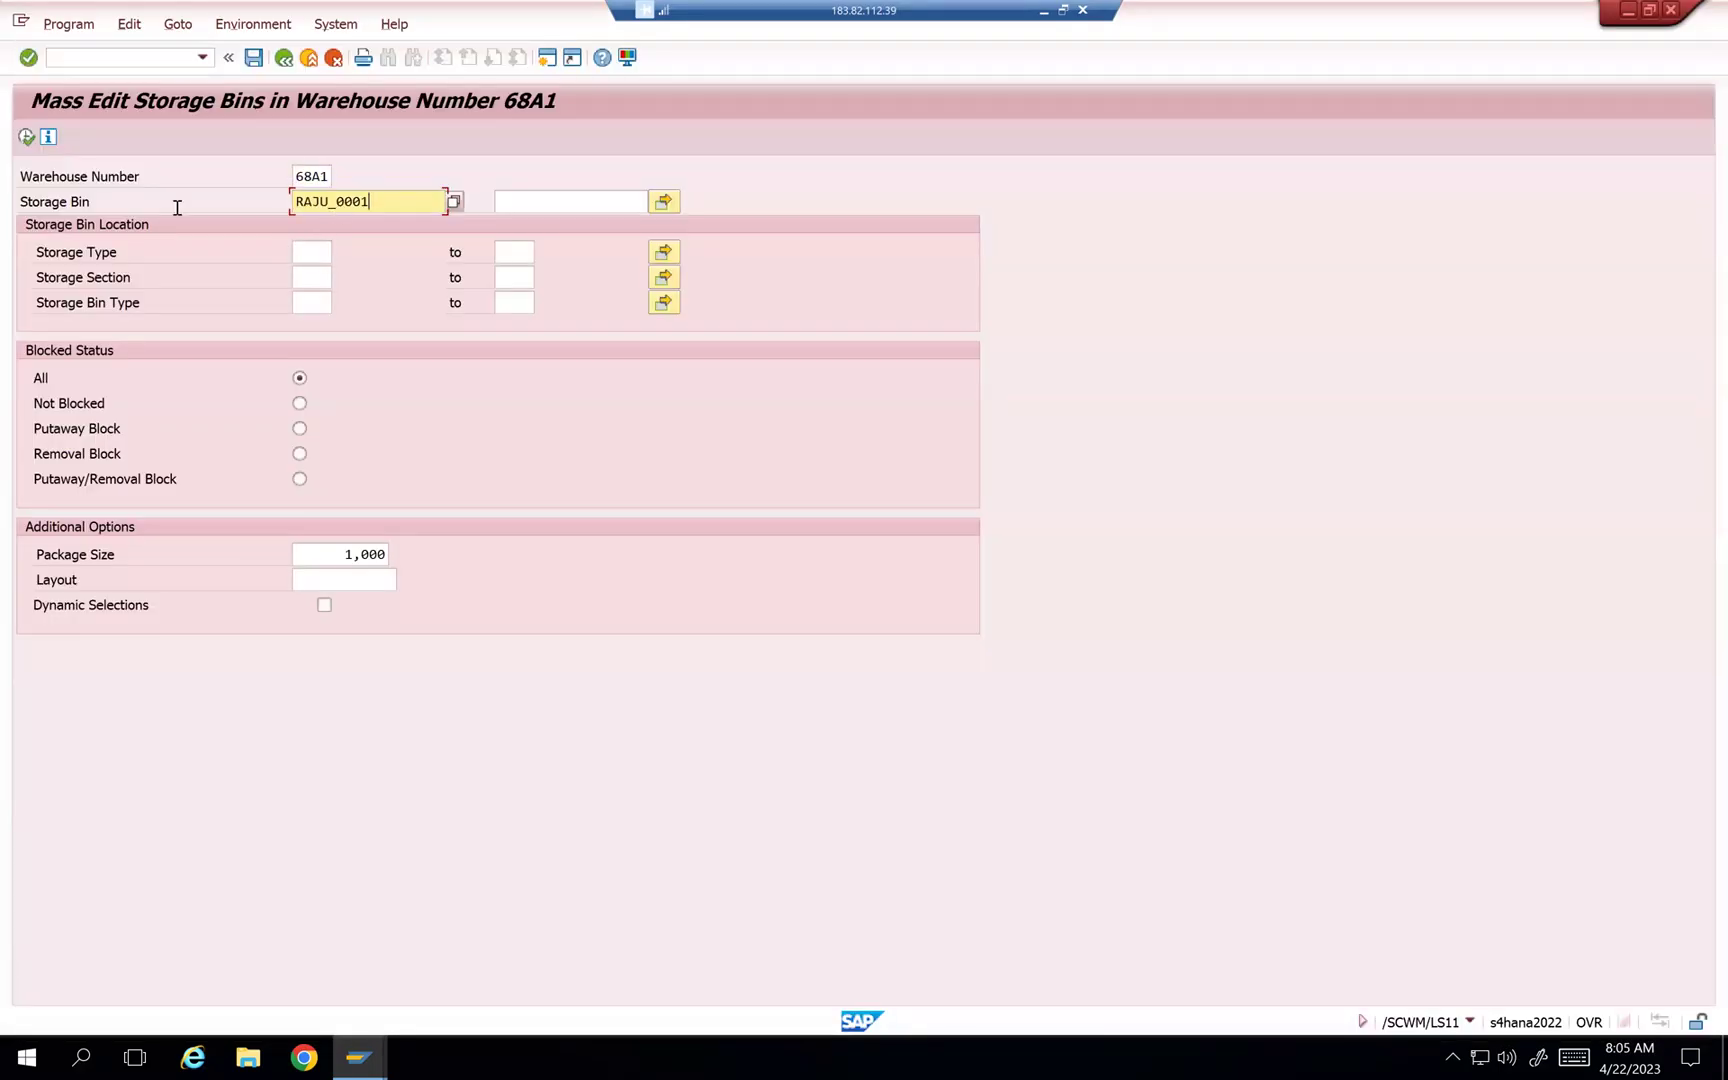
left_click(27, 138)
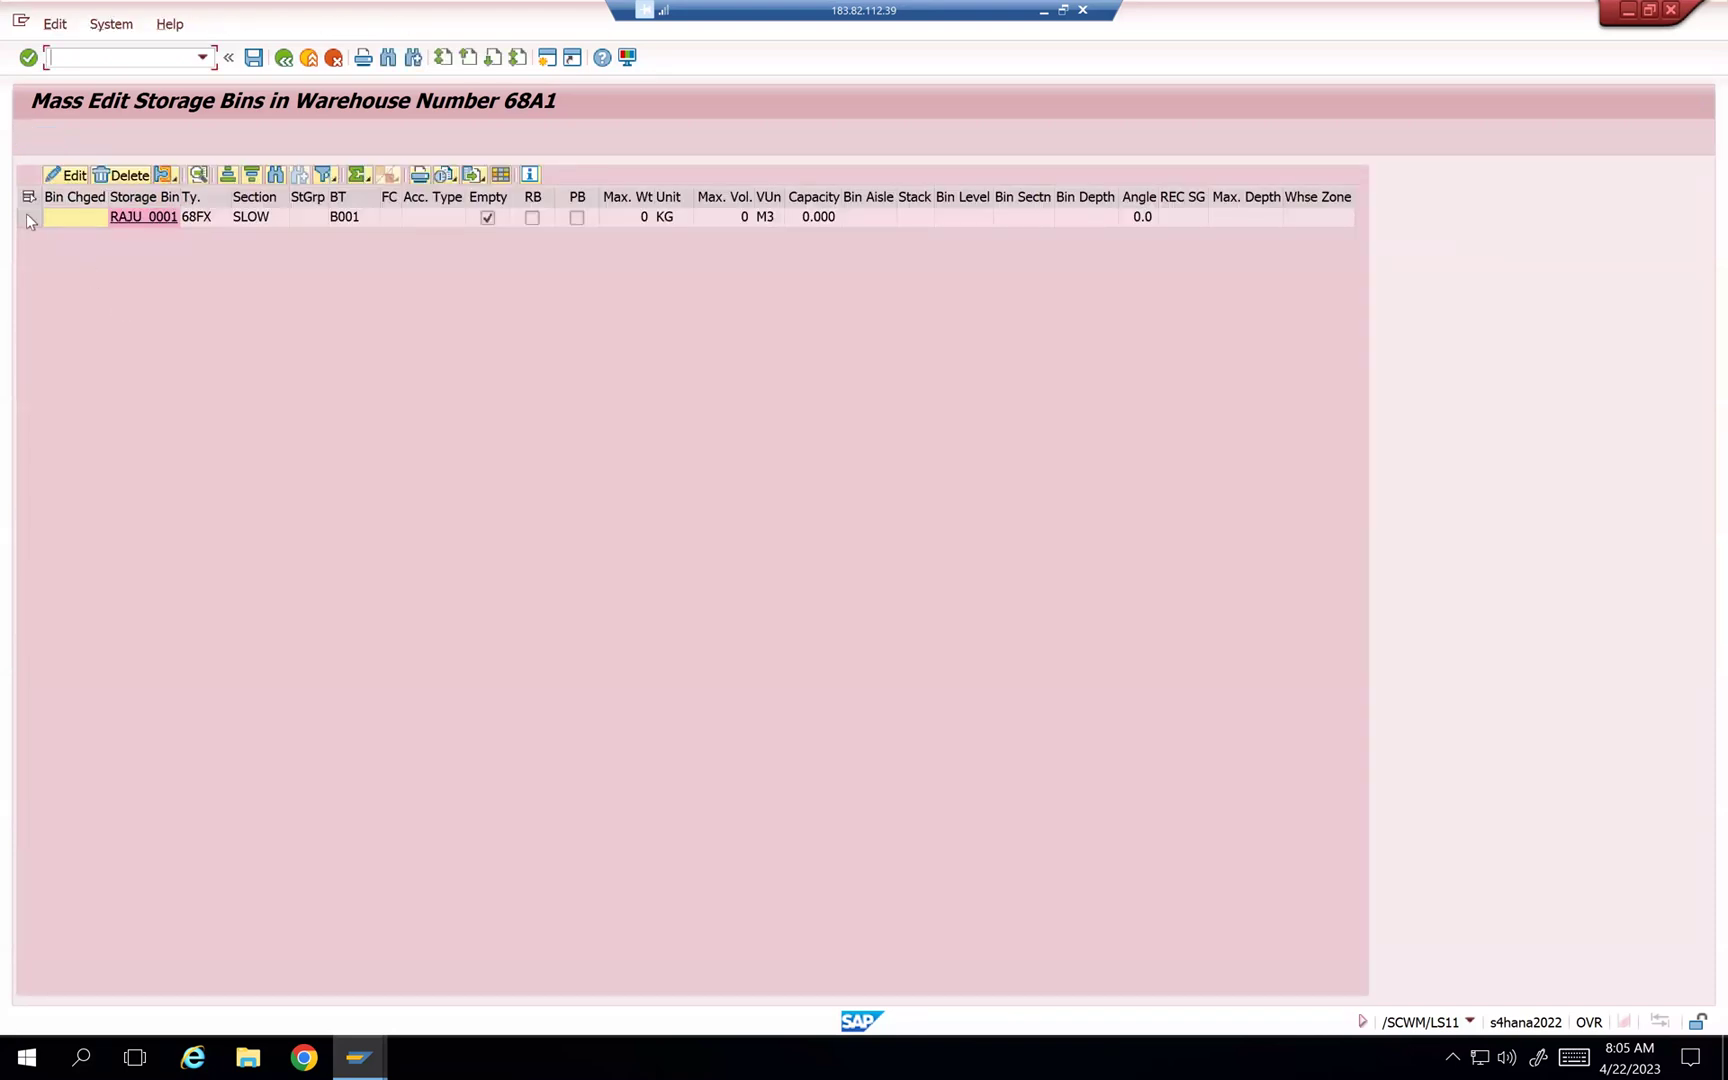
left_click(29, 217)
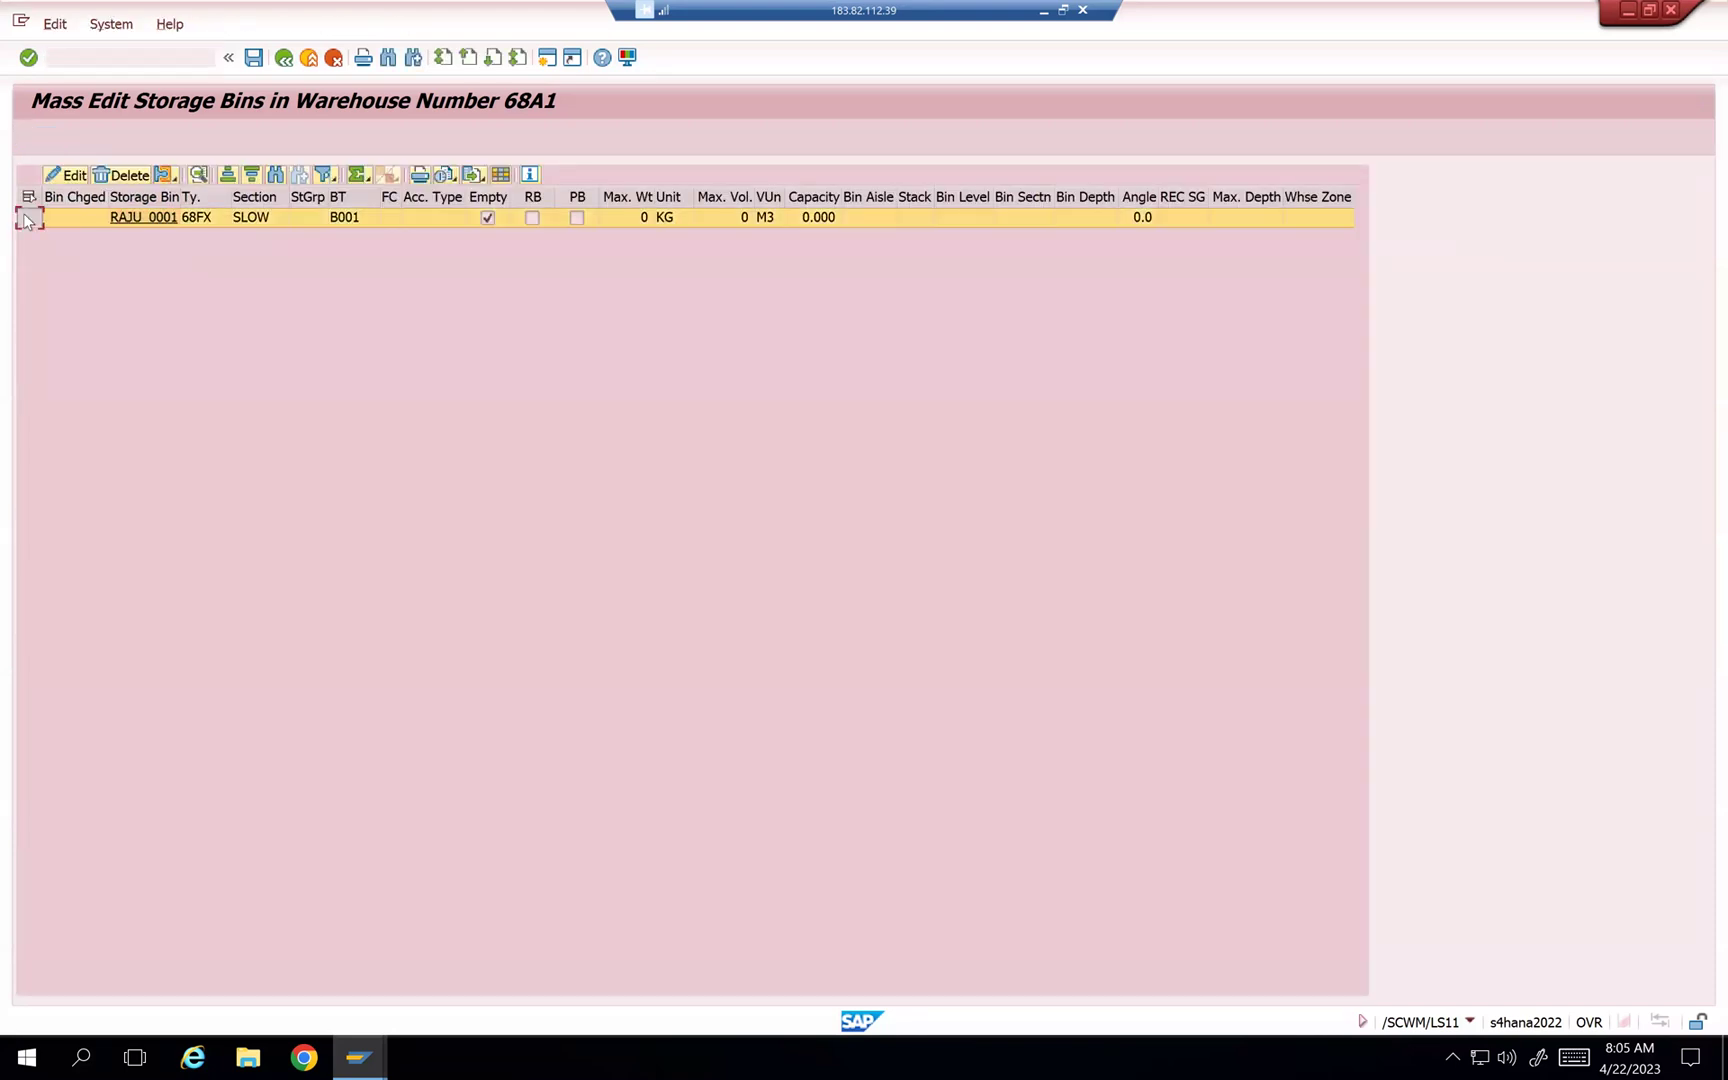
Step: Enter a maximum weight of 1000 for RAJU_0001 in mass edit and attempt to save
left_click(68, 176)
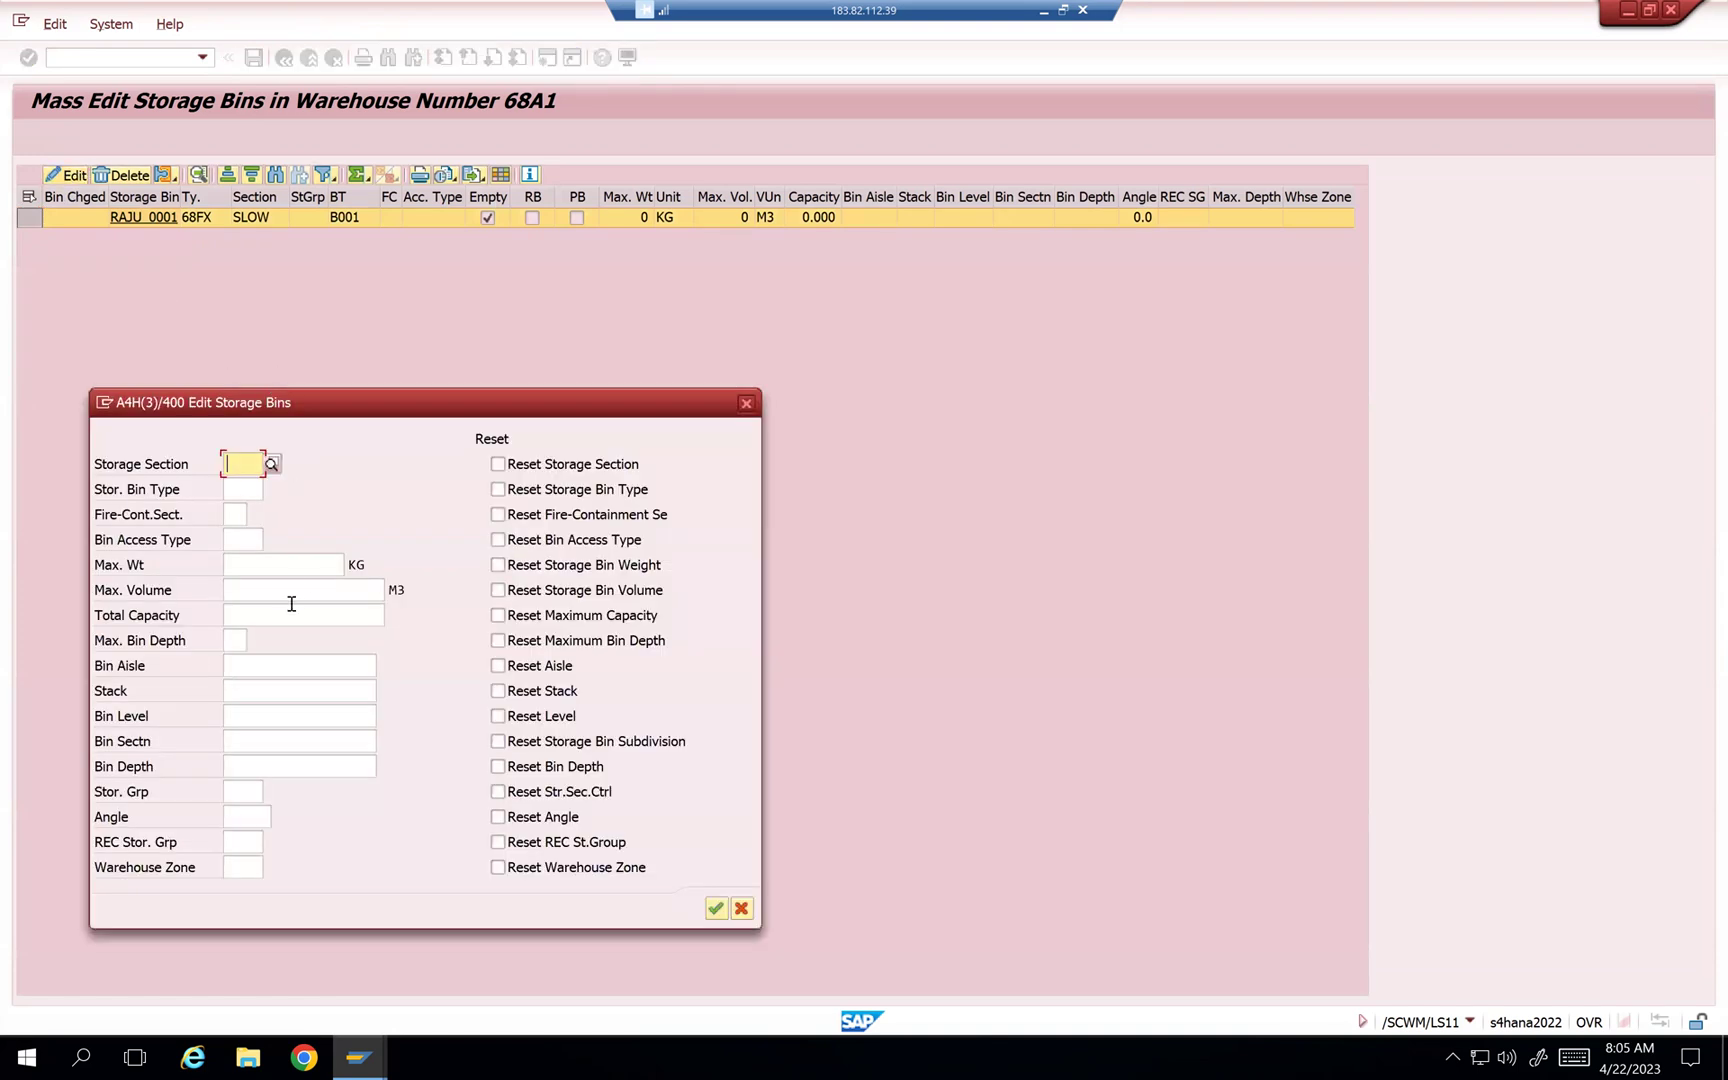
left_click(272, 562)
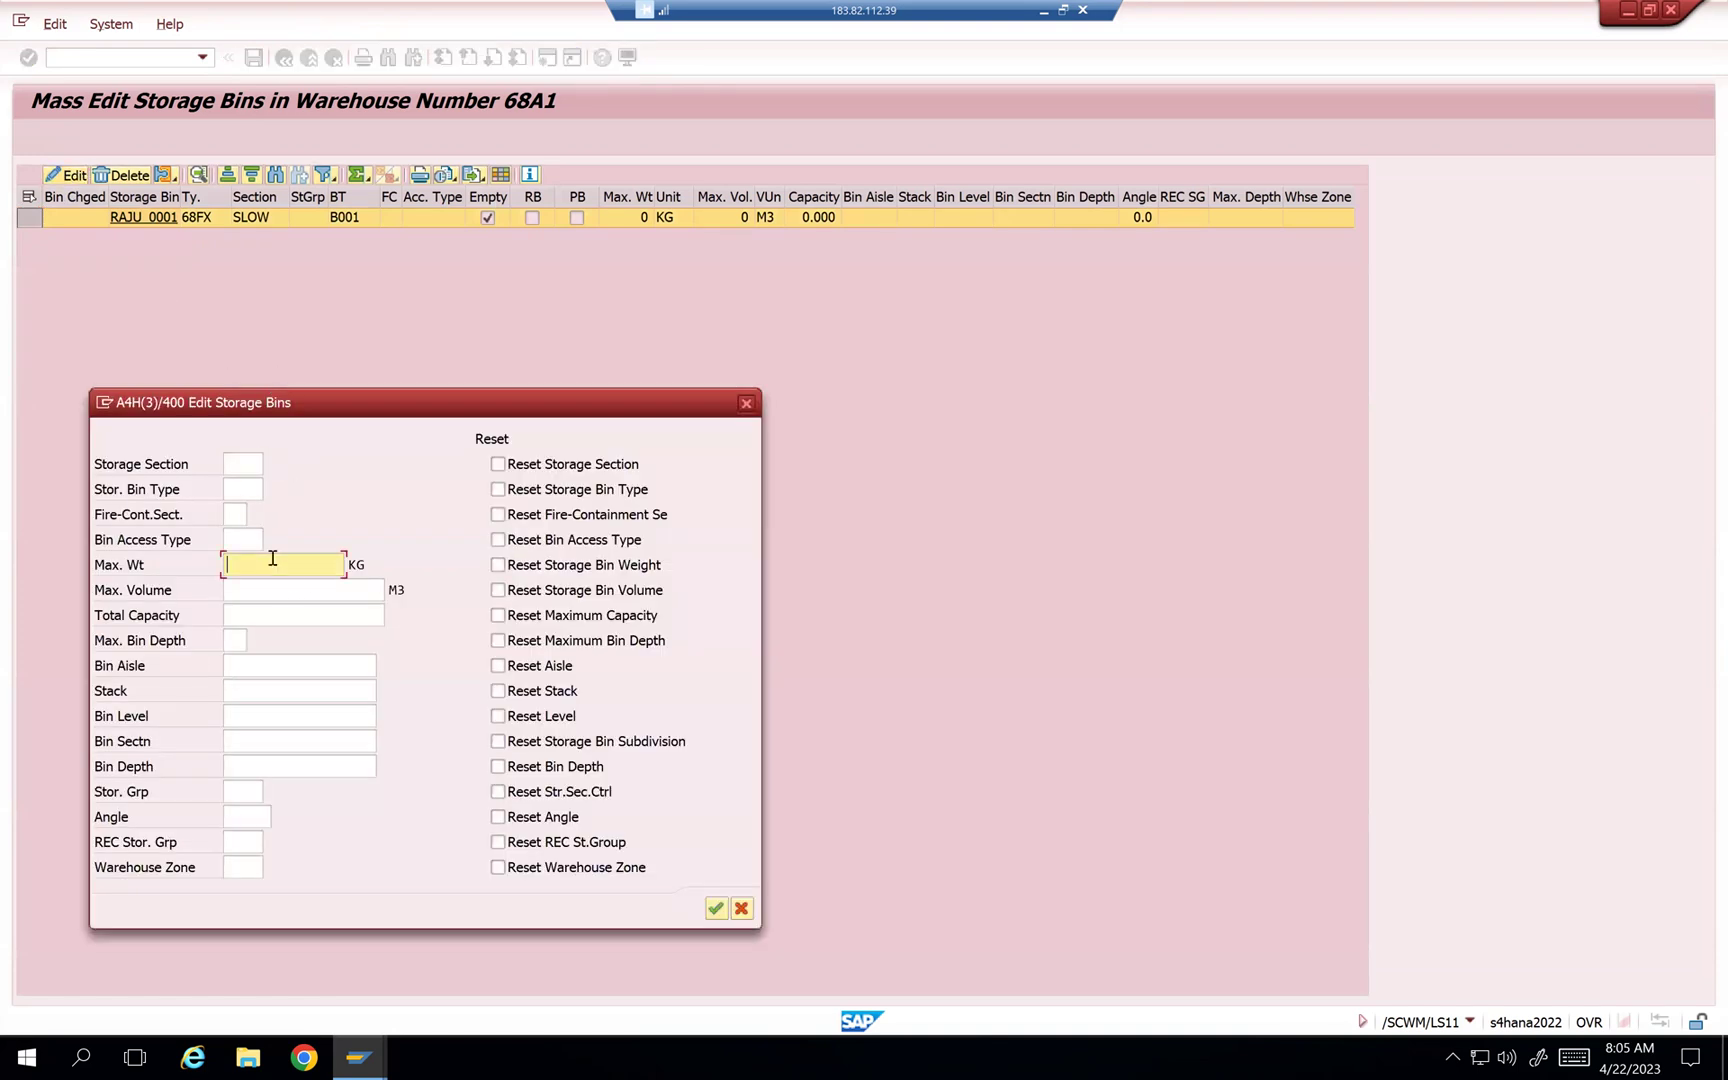
type("1000")
key("Return")
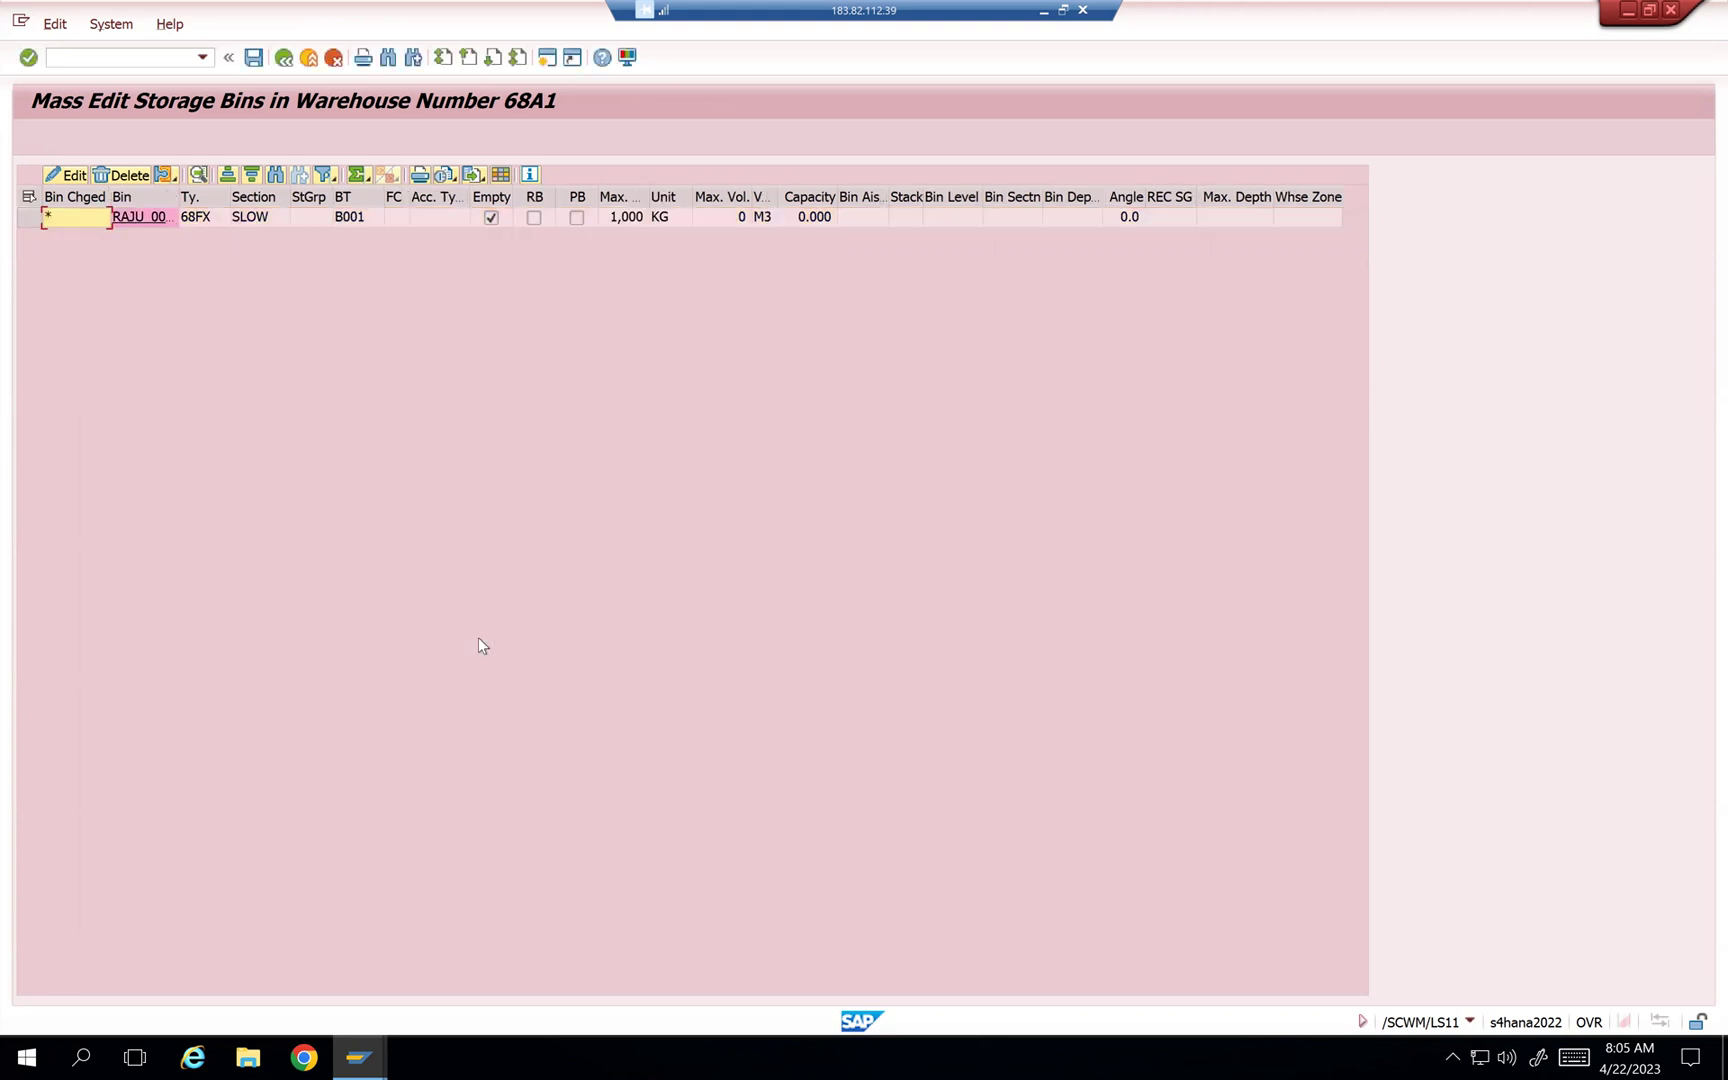
key("ctrl+s")
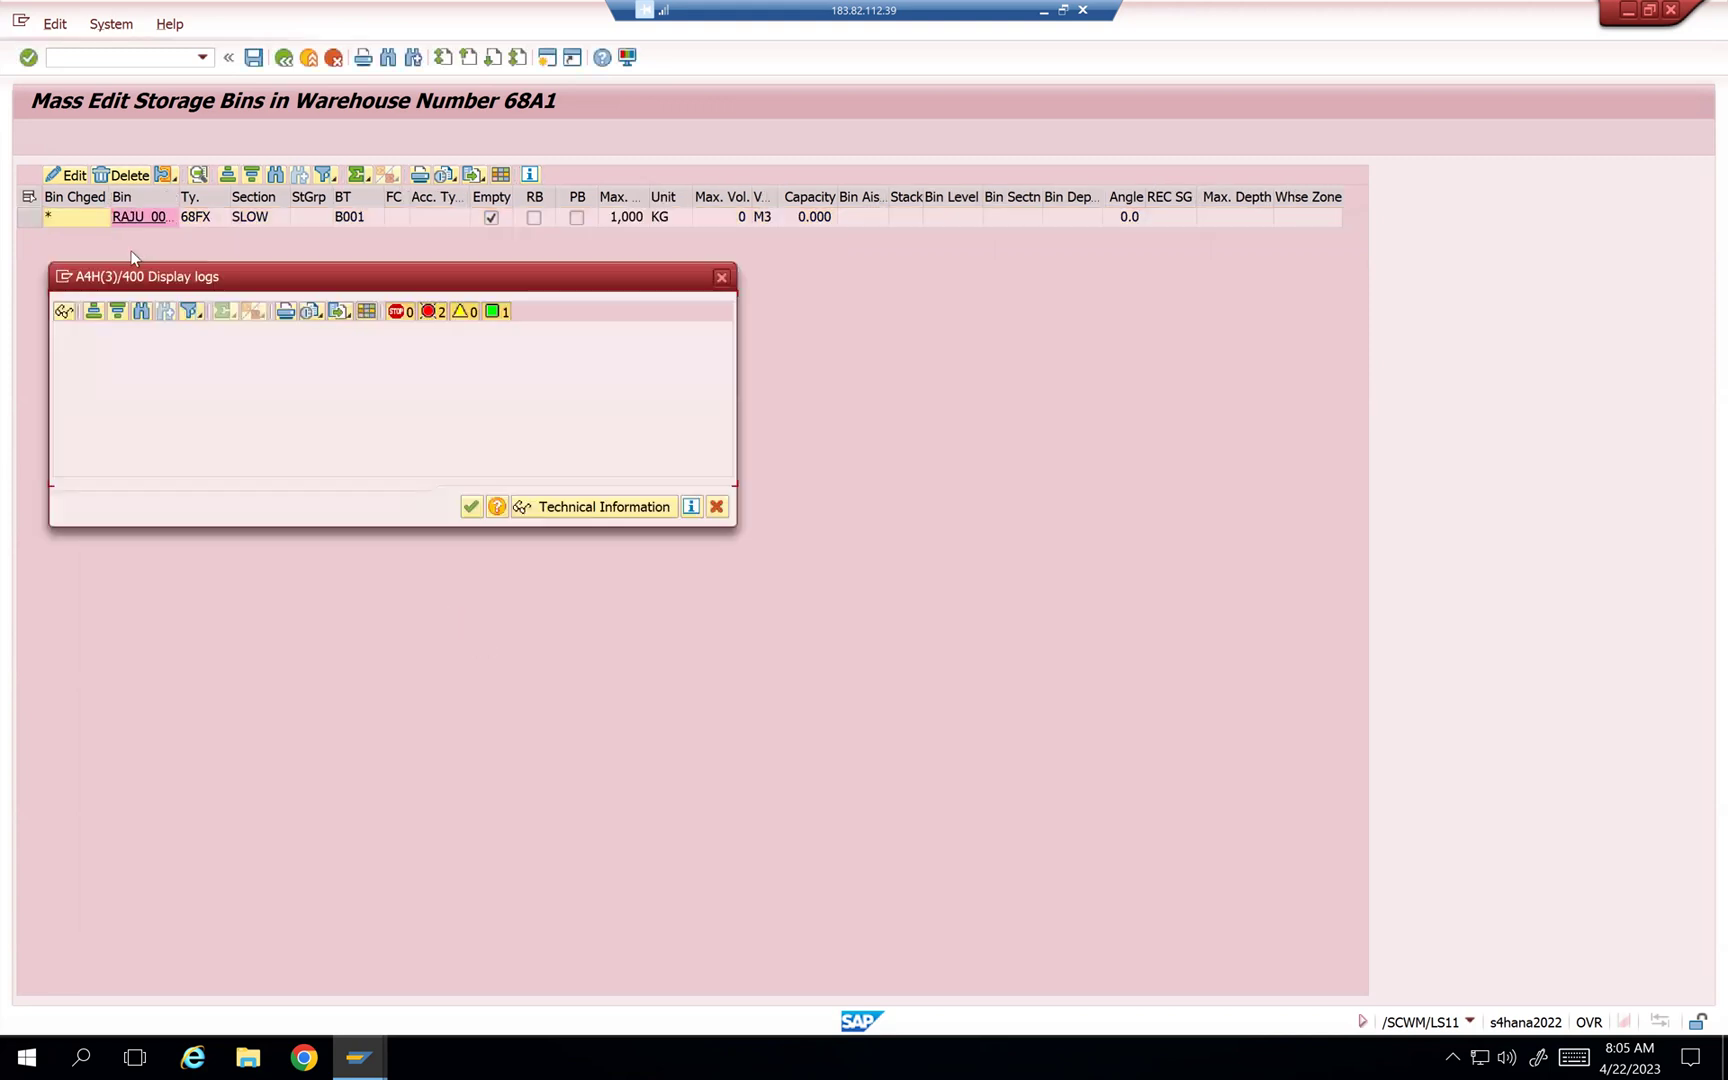
left_click(471, 507)
Step: Exit the other session's single-bin edit to release the lock, then save the weight change again
key("alt+Tab")
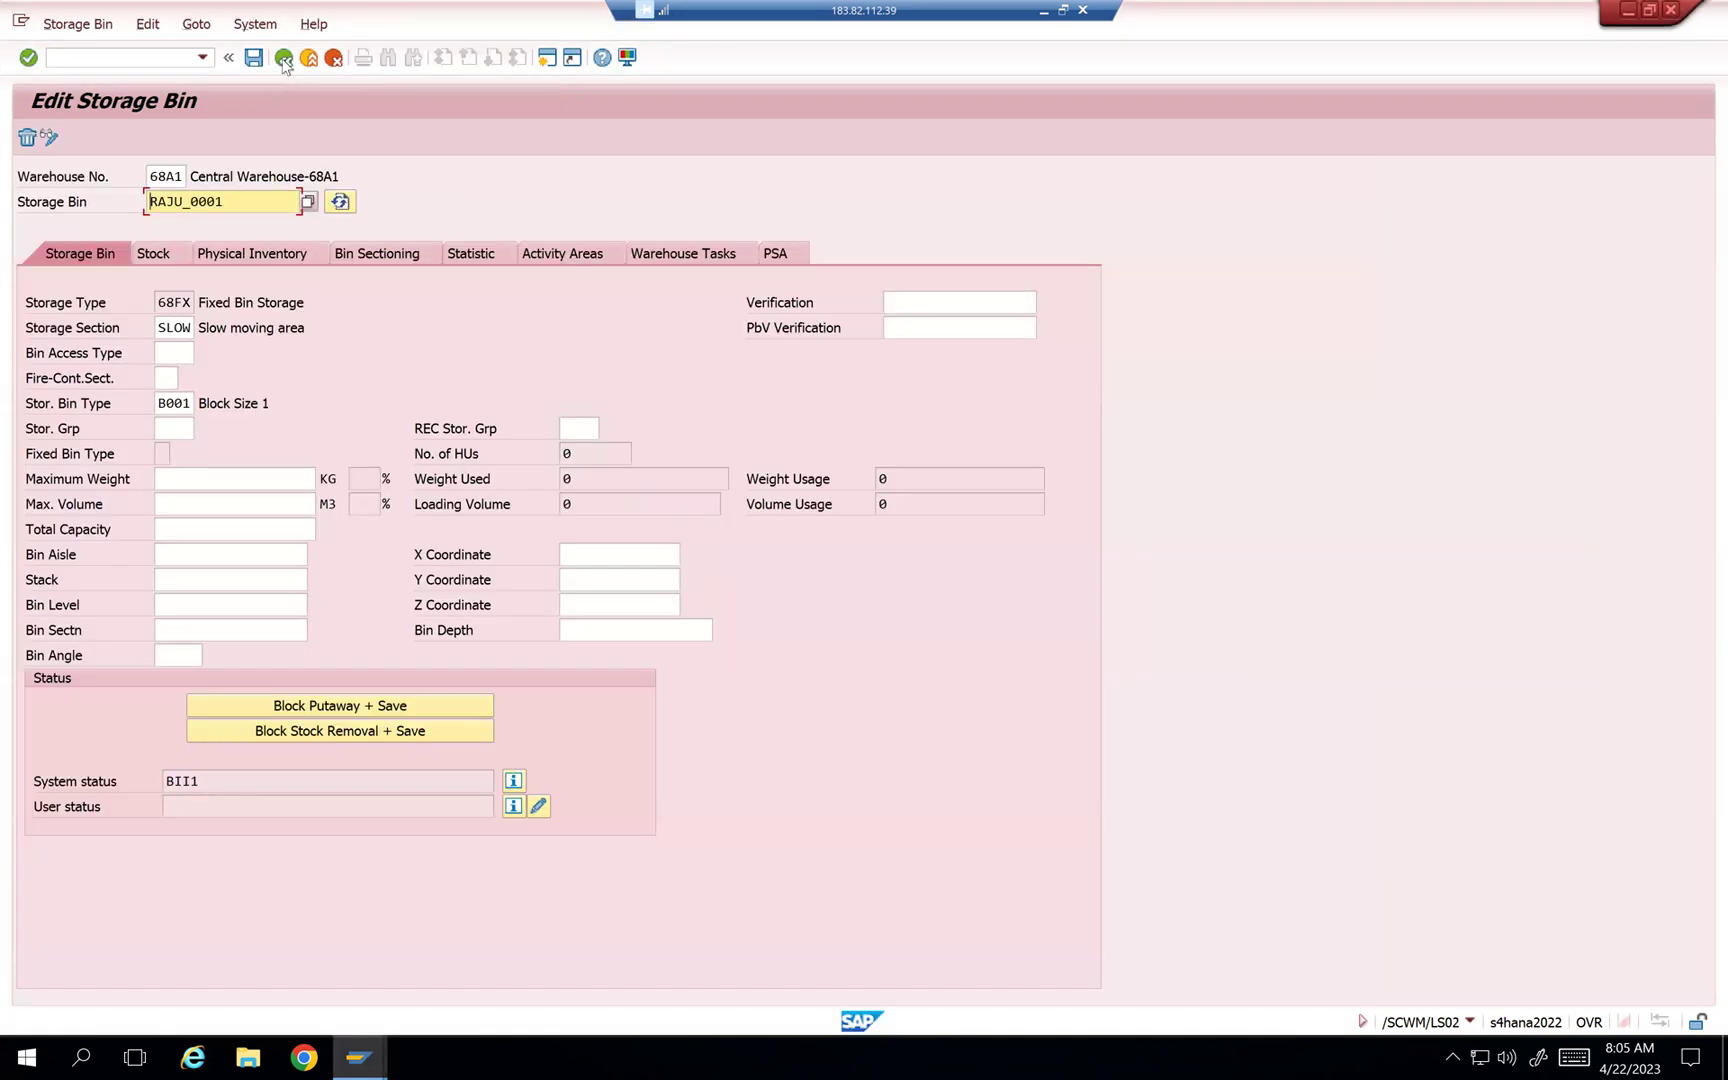
left_click(284, 58)
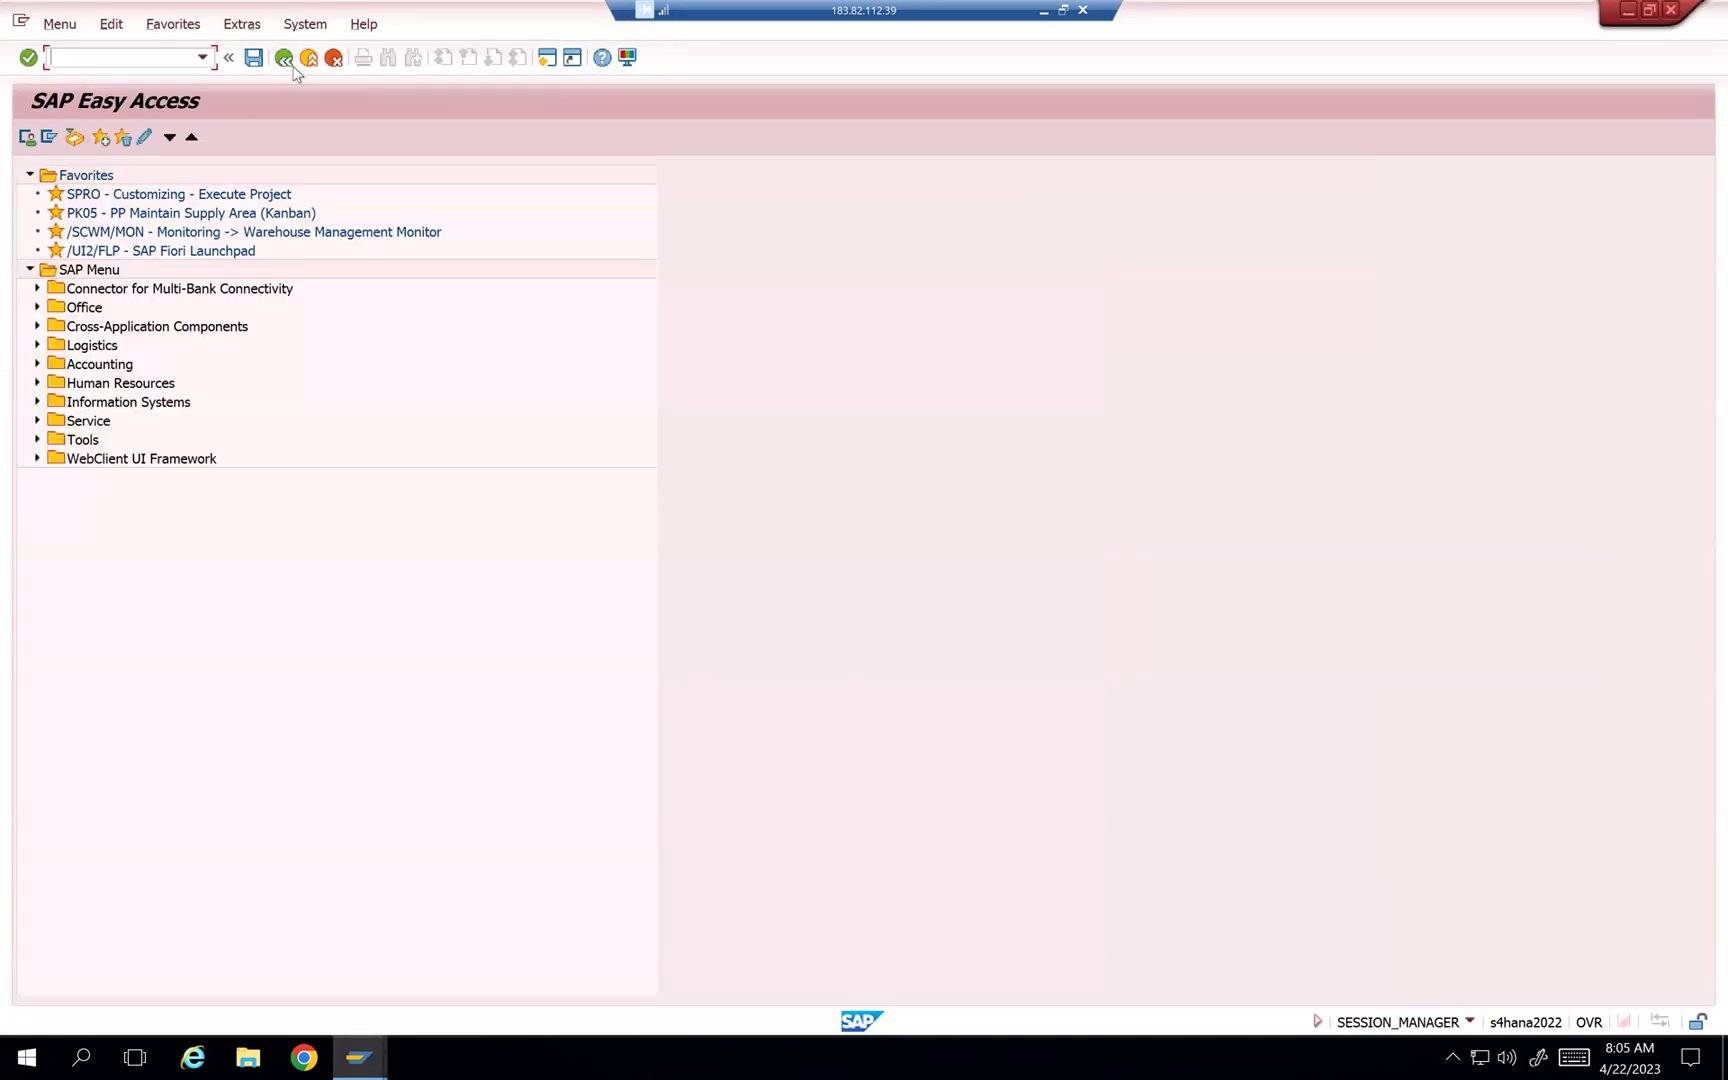
key("alt+Tab")
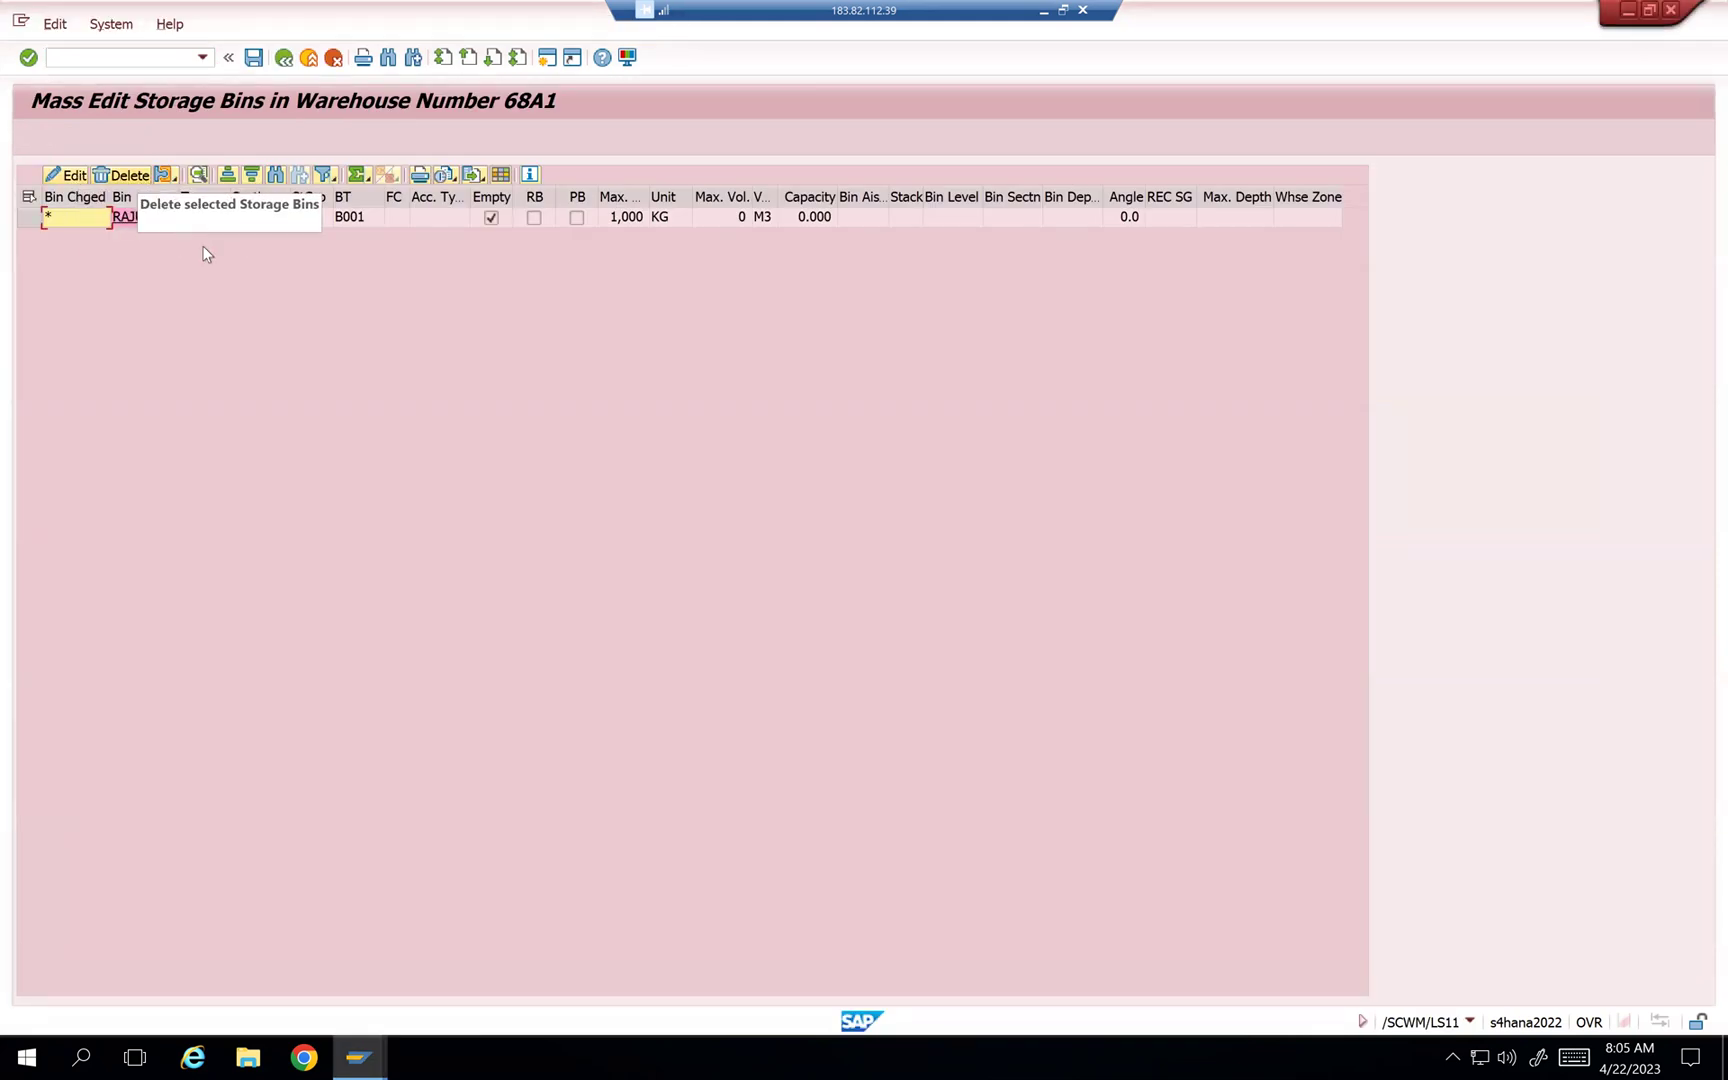
key("ctrl+s")
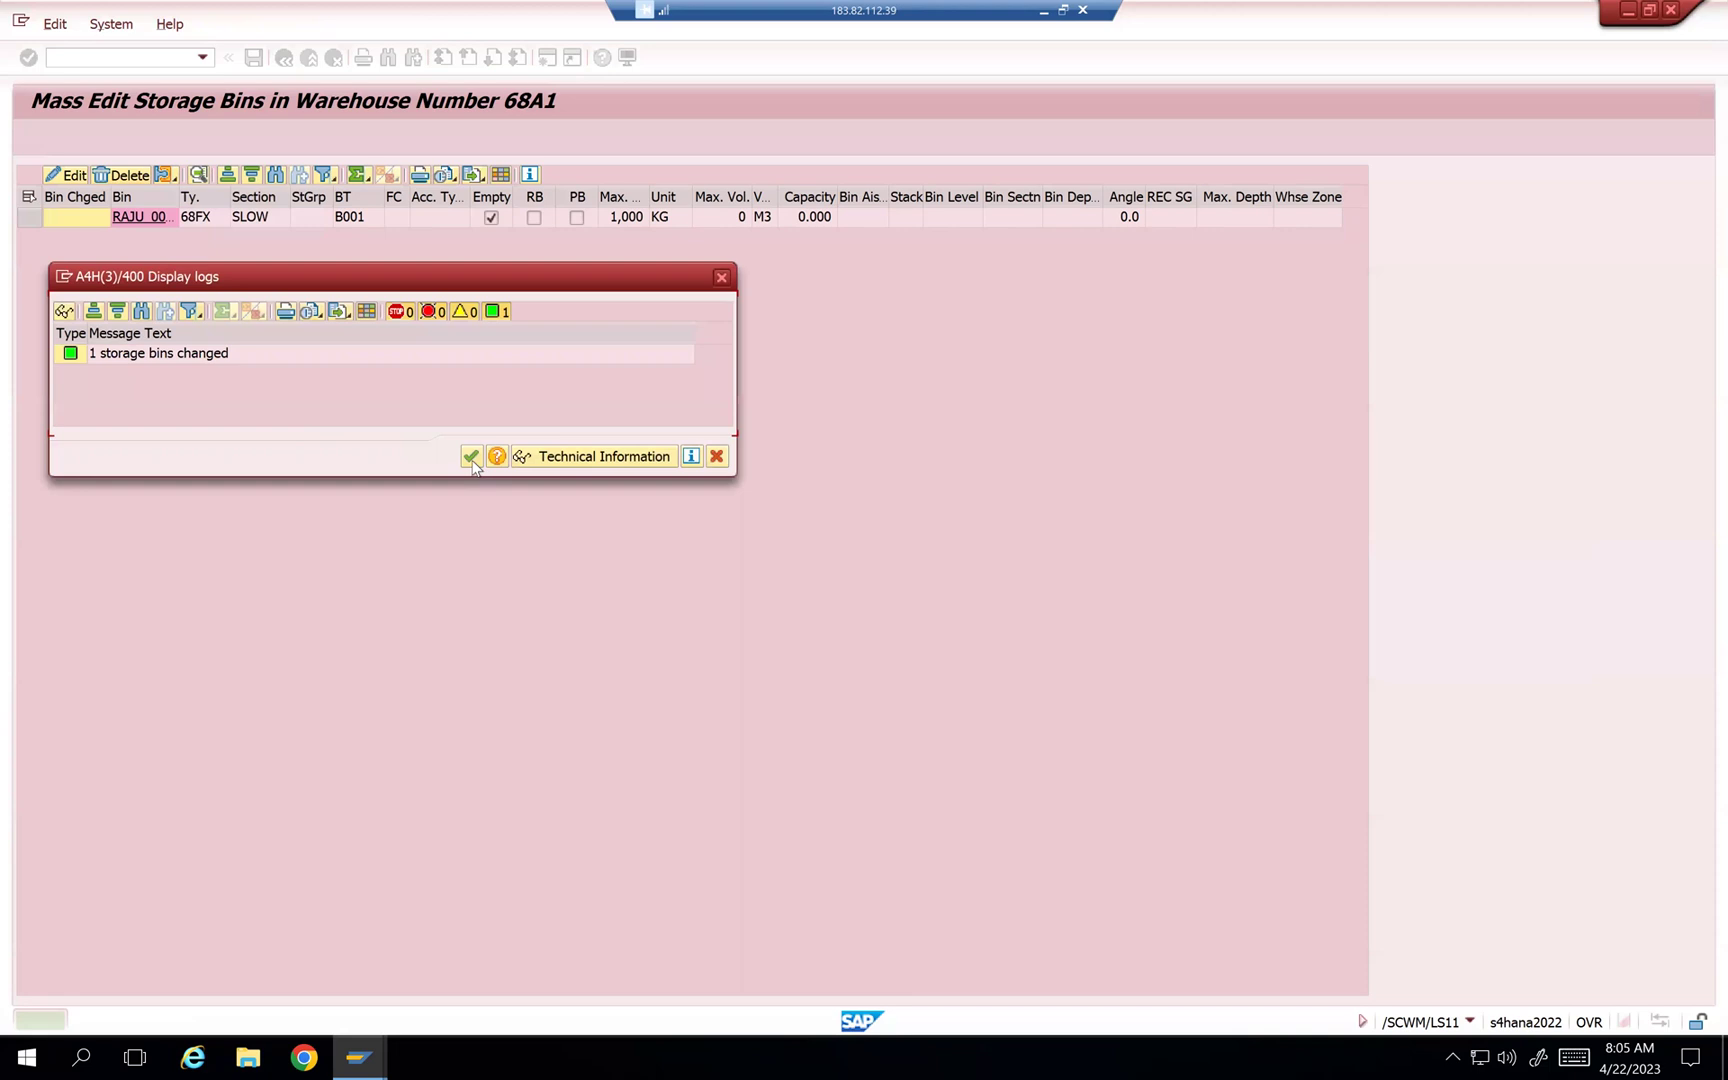
Step: Display RAJU_0001 with /n/scwm/ls03 and check its maximum weight of 1,000
left_click(471, 457)
key("alt+Tab")
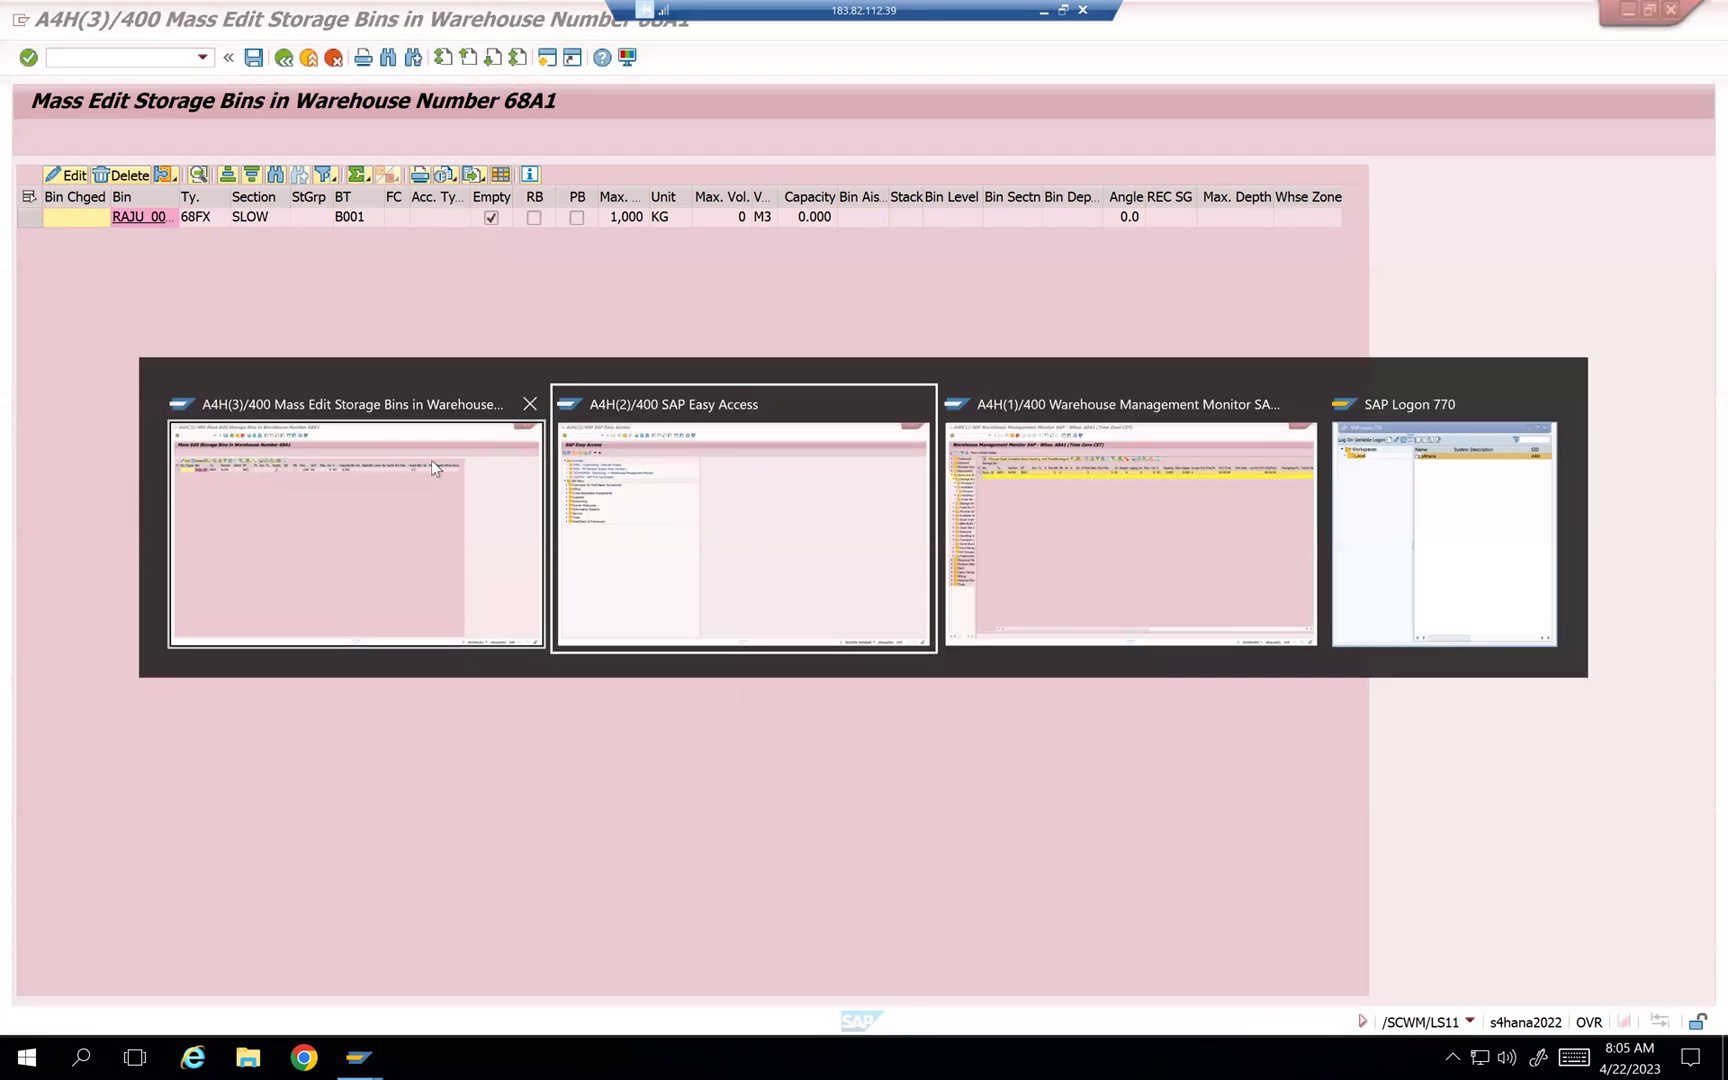
left_click(201, 58)
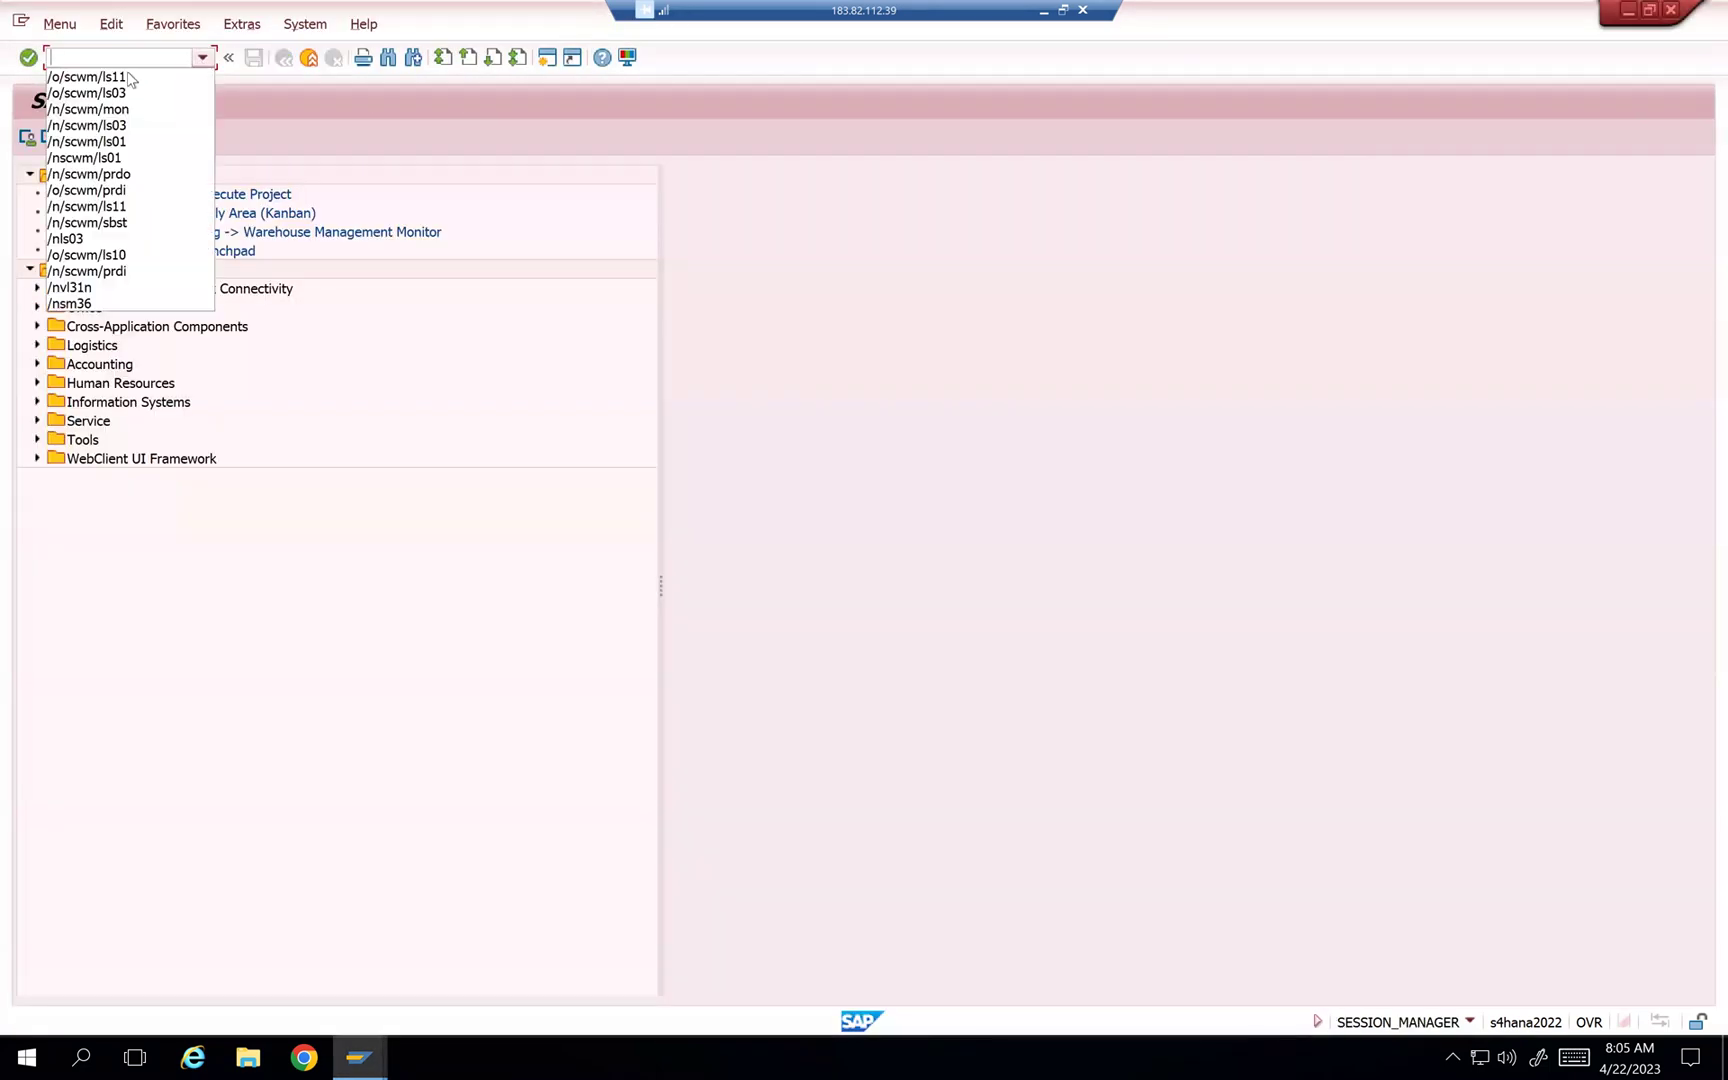
left_click(112, 93)
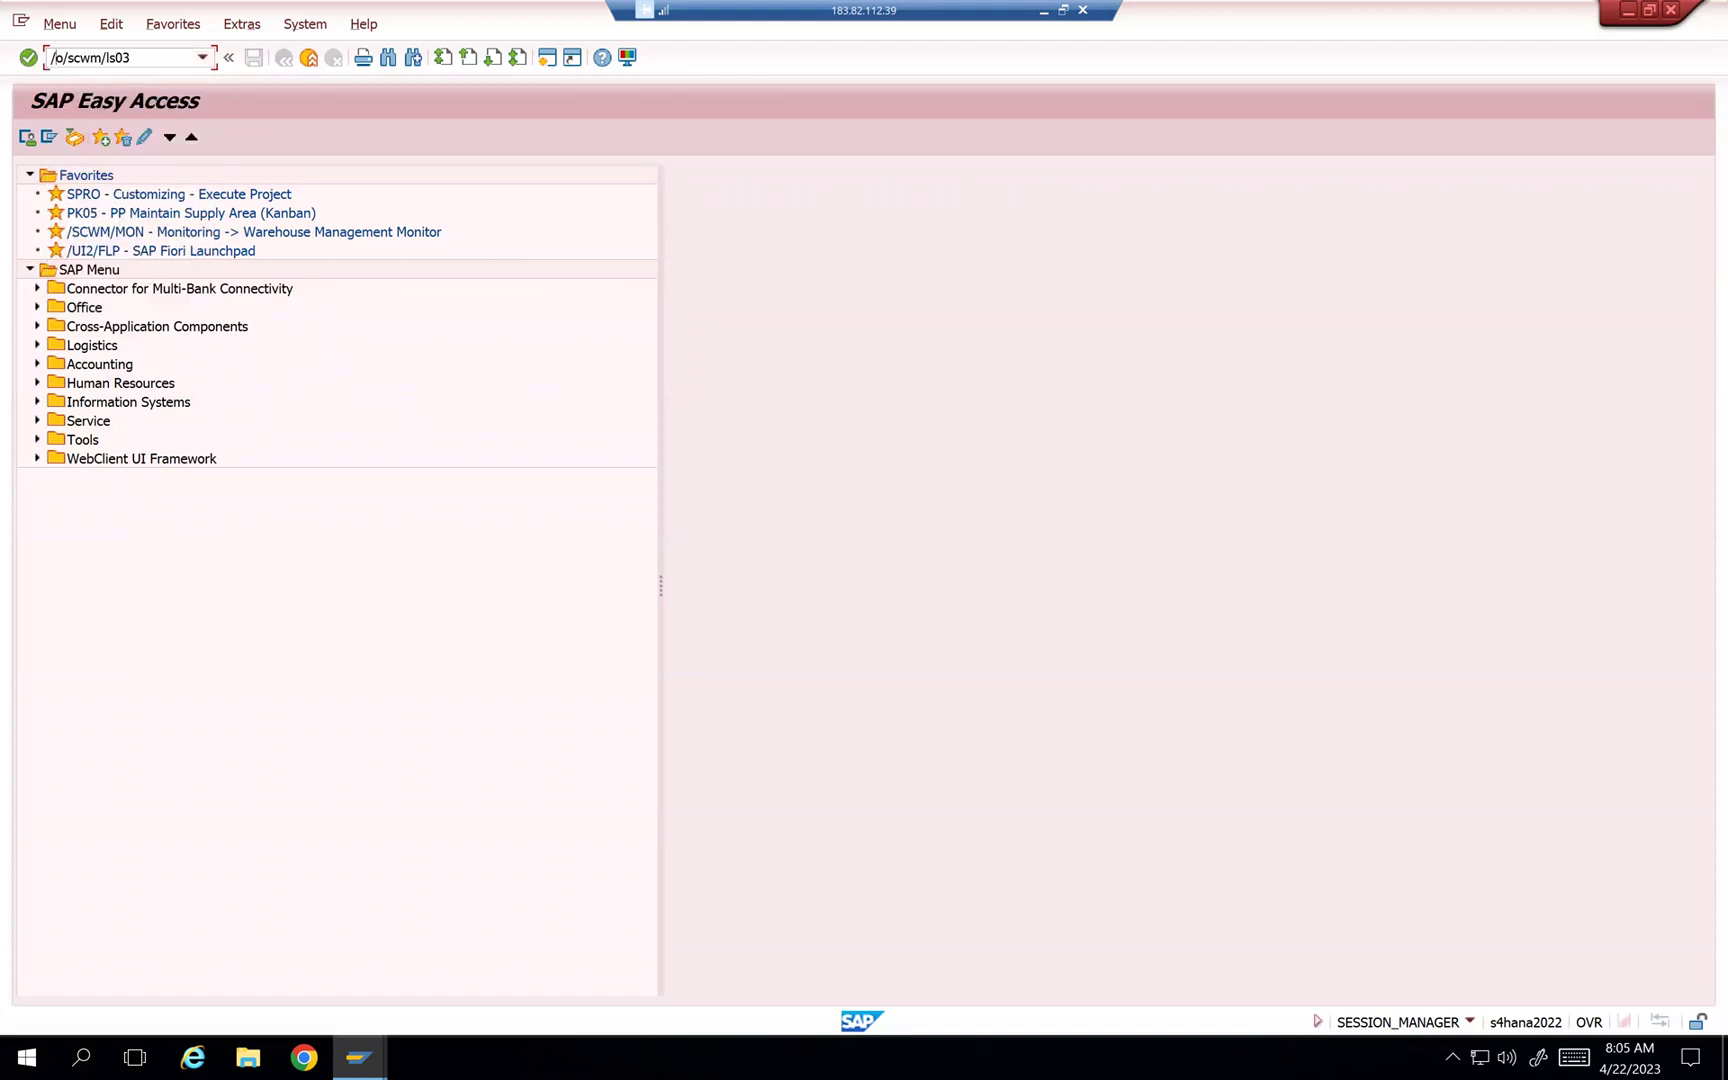
key("Home")
key("Right")
key("Right")
key("Delete")
type("n")
key("Return")
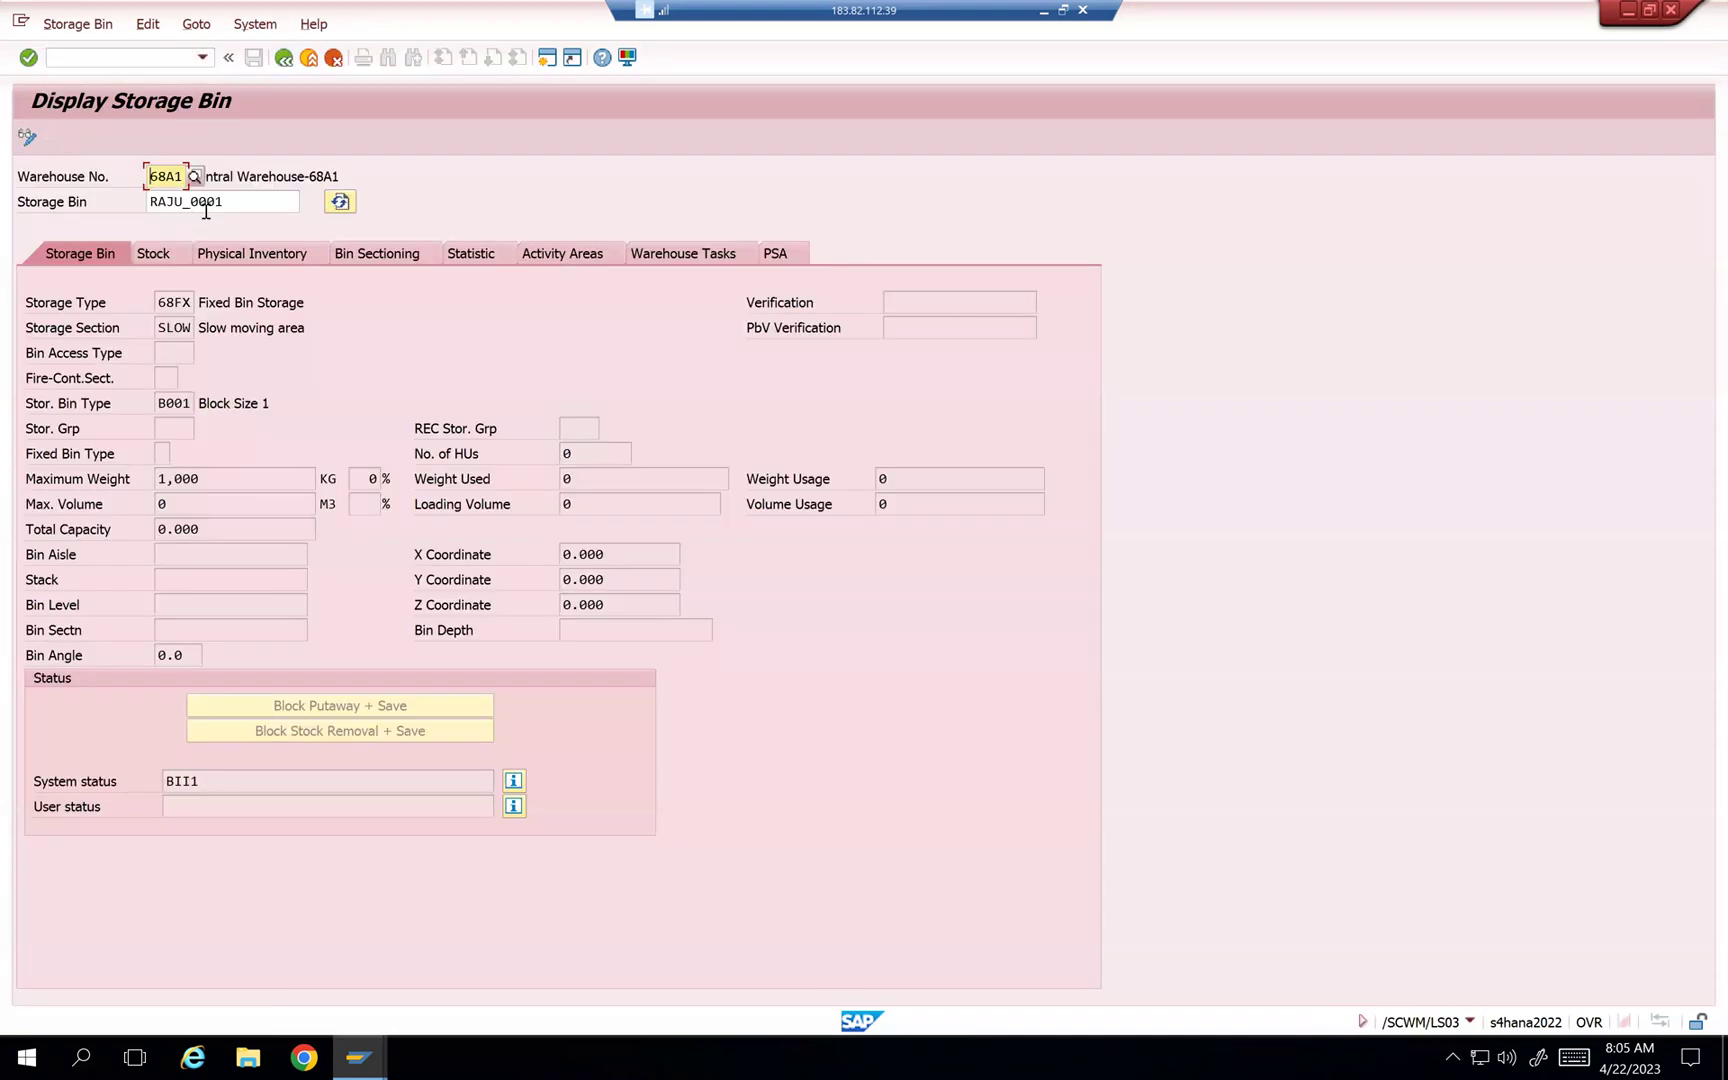
left_click(217, 479)
Step: Review the change document showing maximum weight changed from 0.000 to 1,000.000
left_click(78, 24)
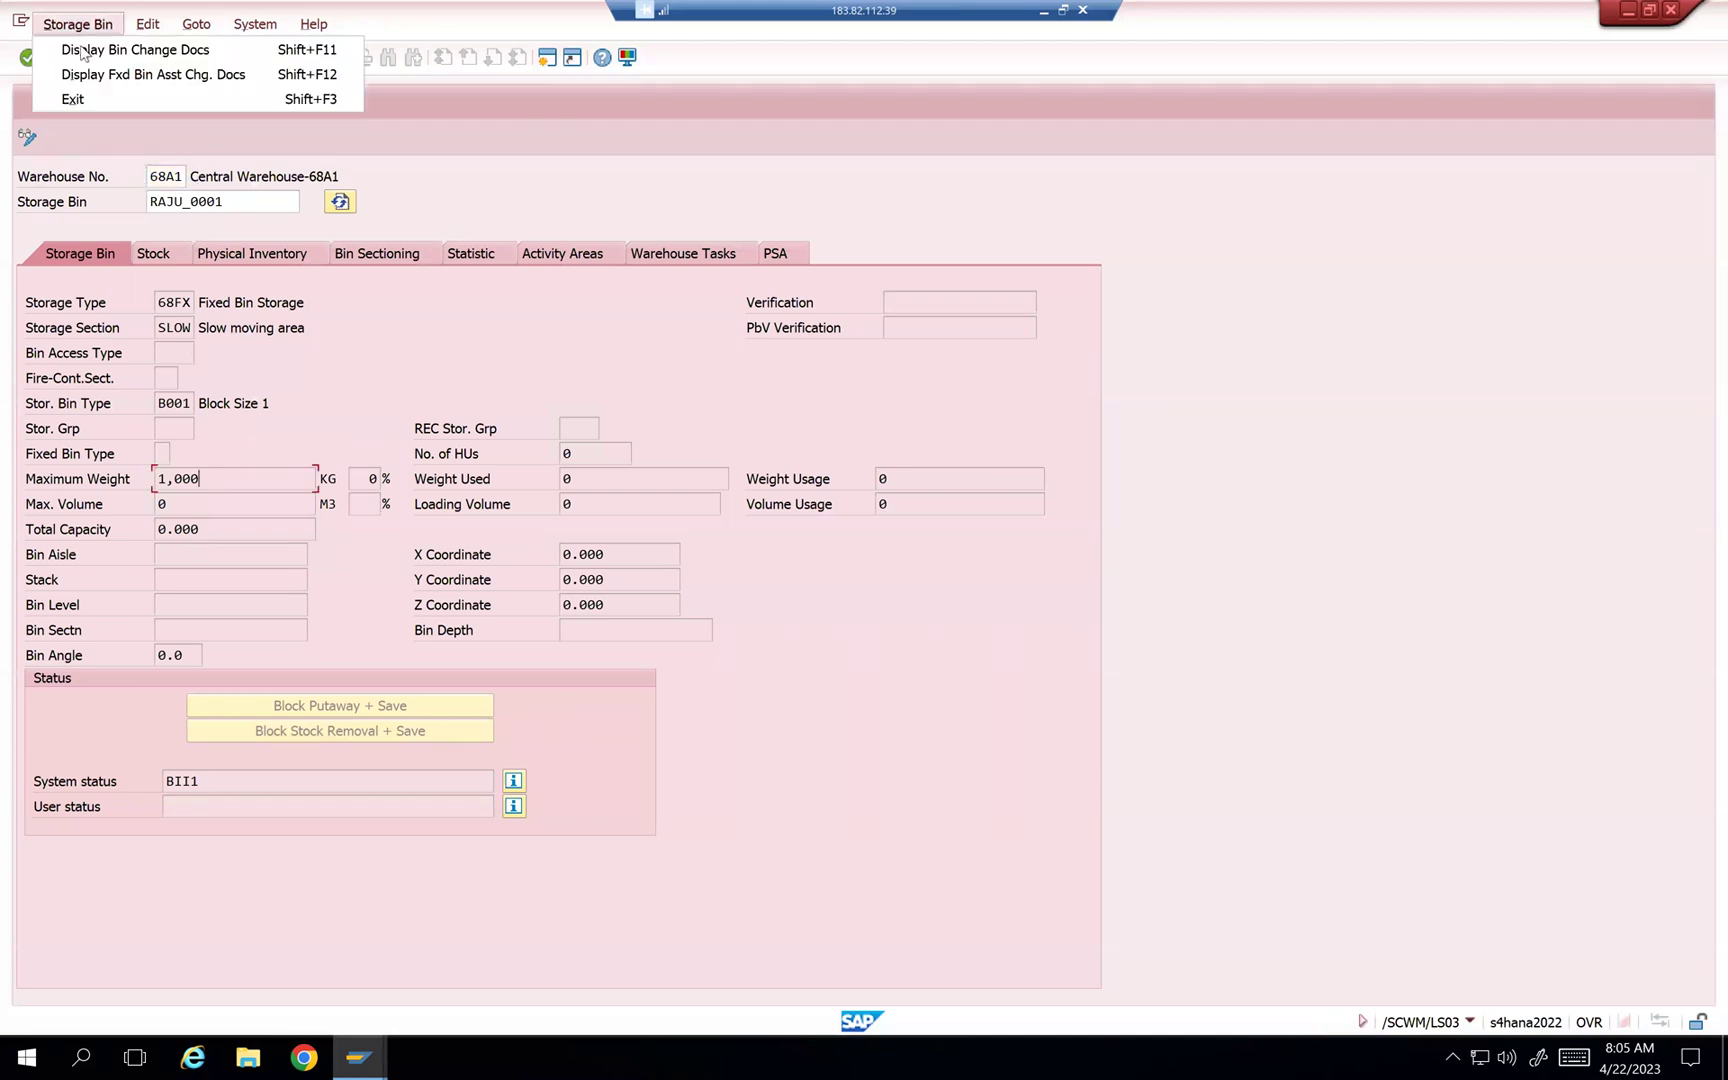
left_click(83, 50)
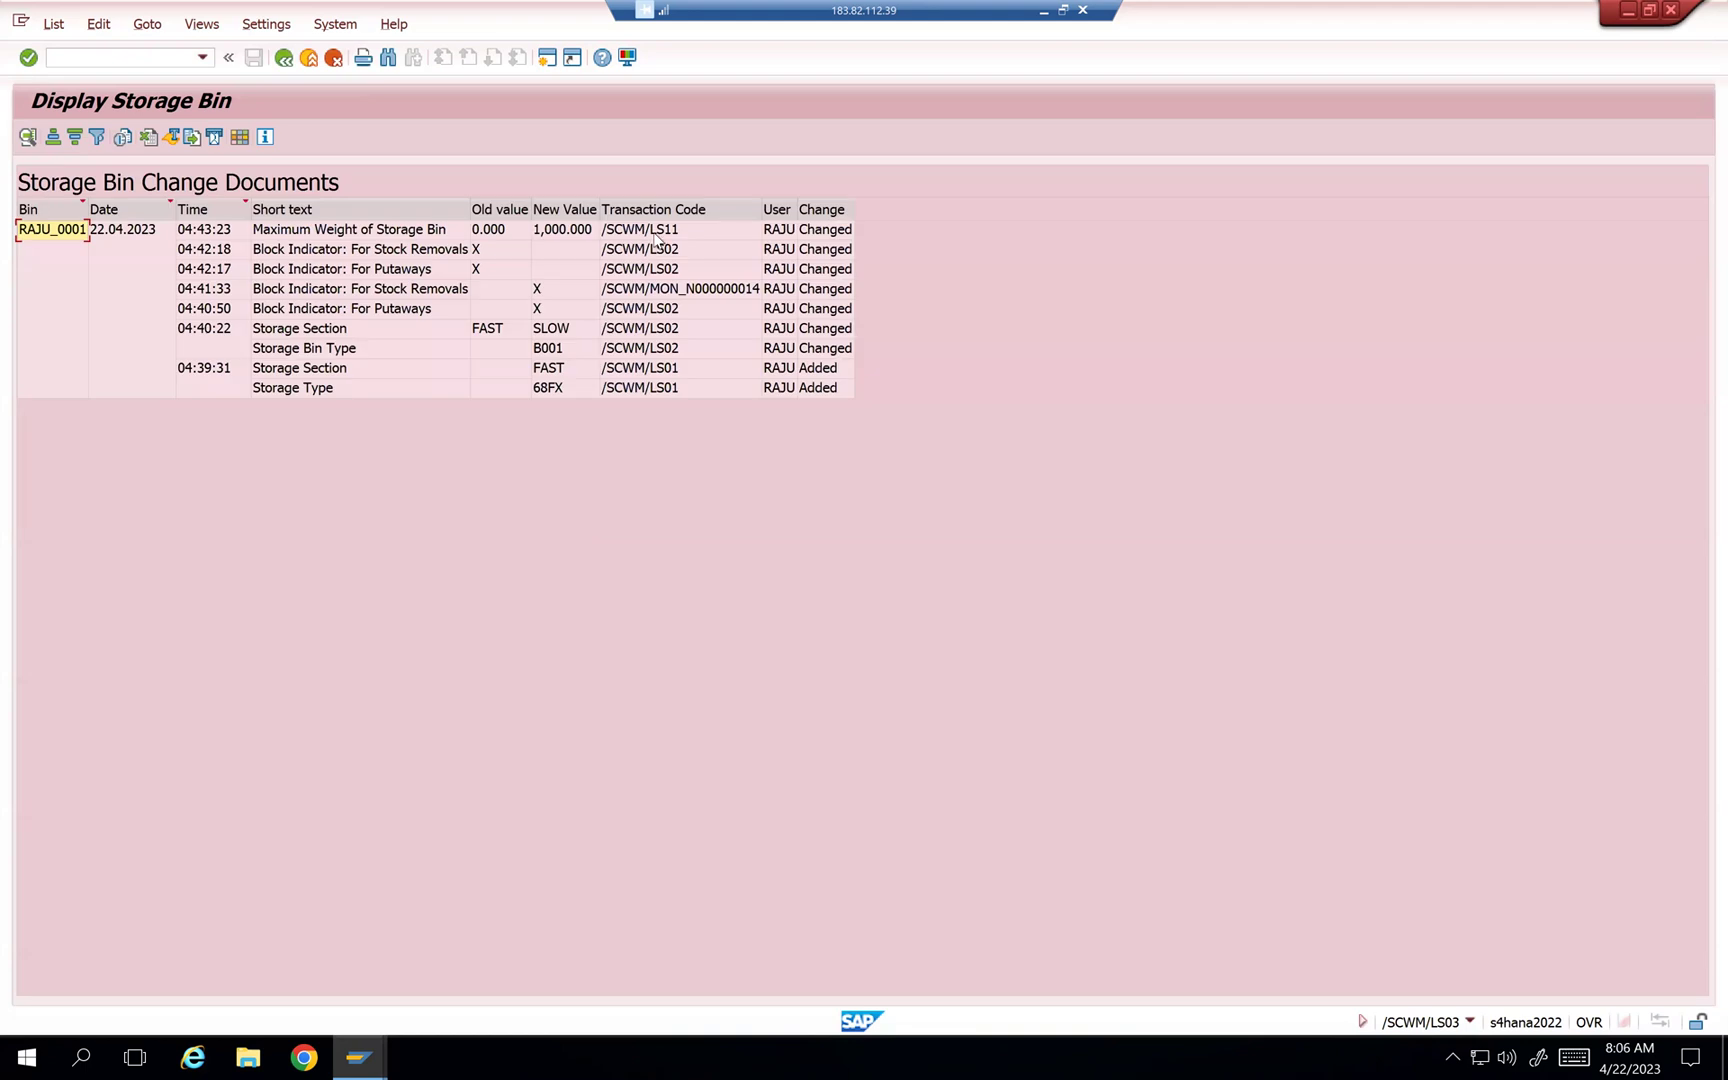
left_click(657, 238)
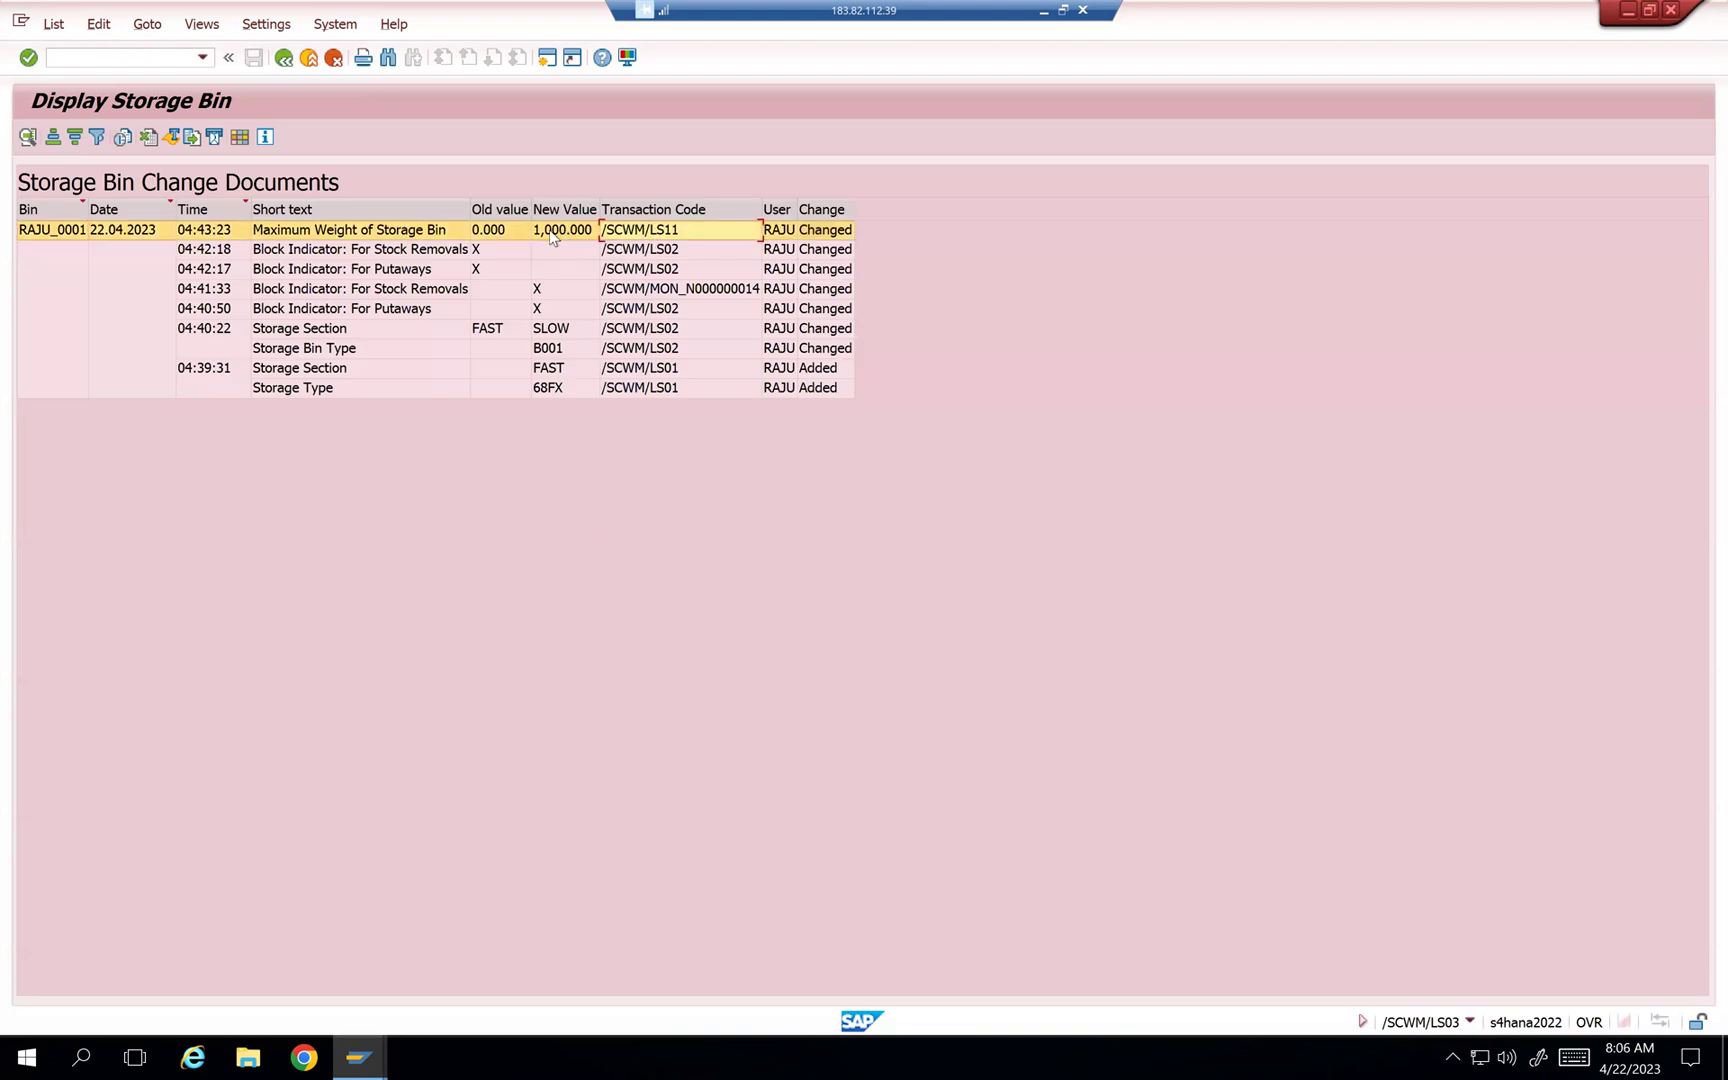
left_click(560, 230)
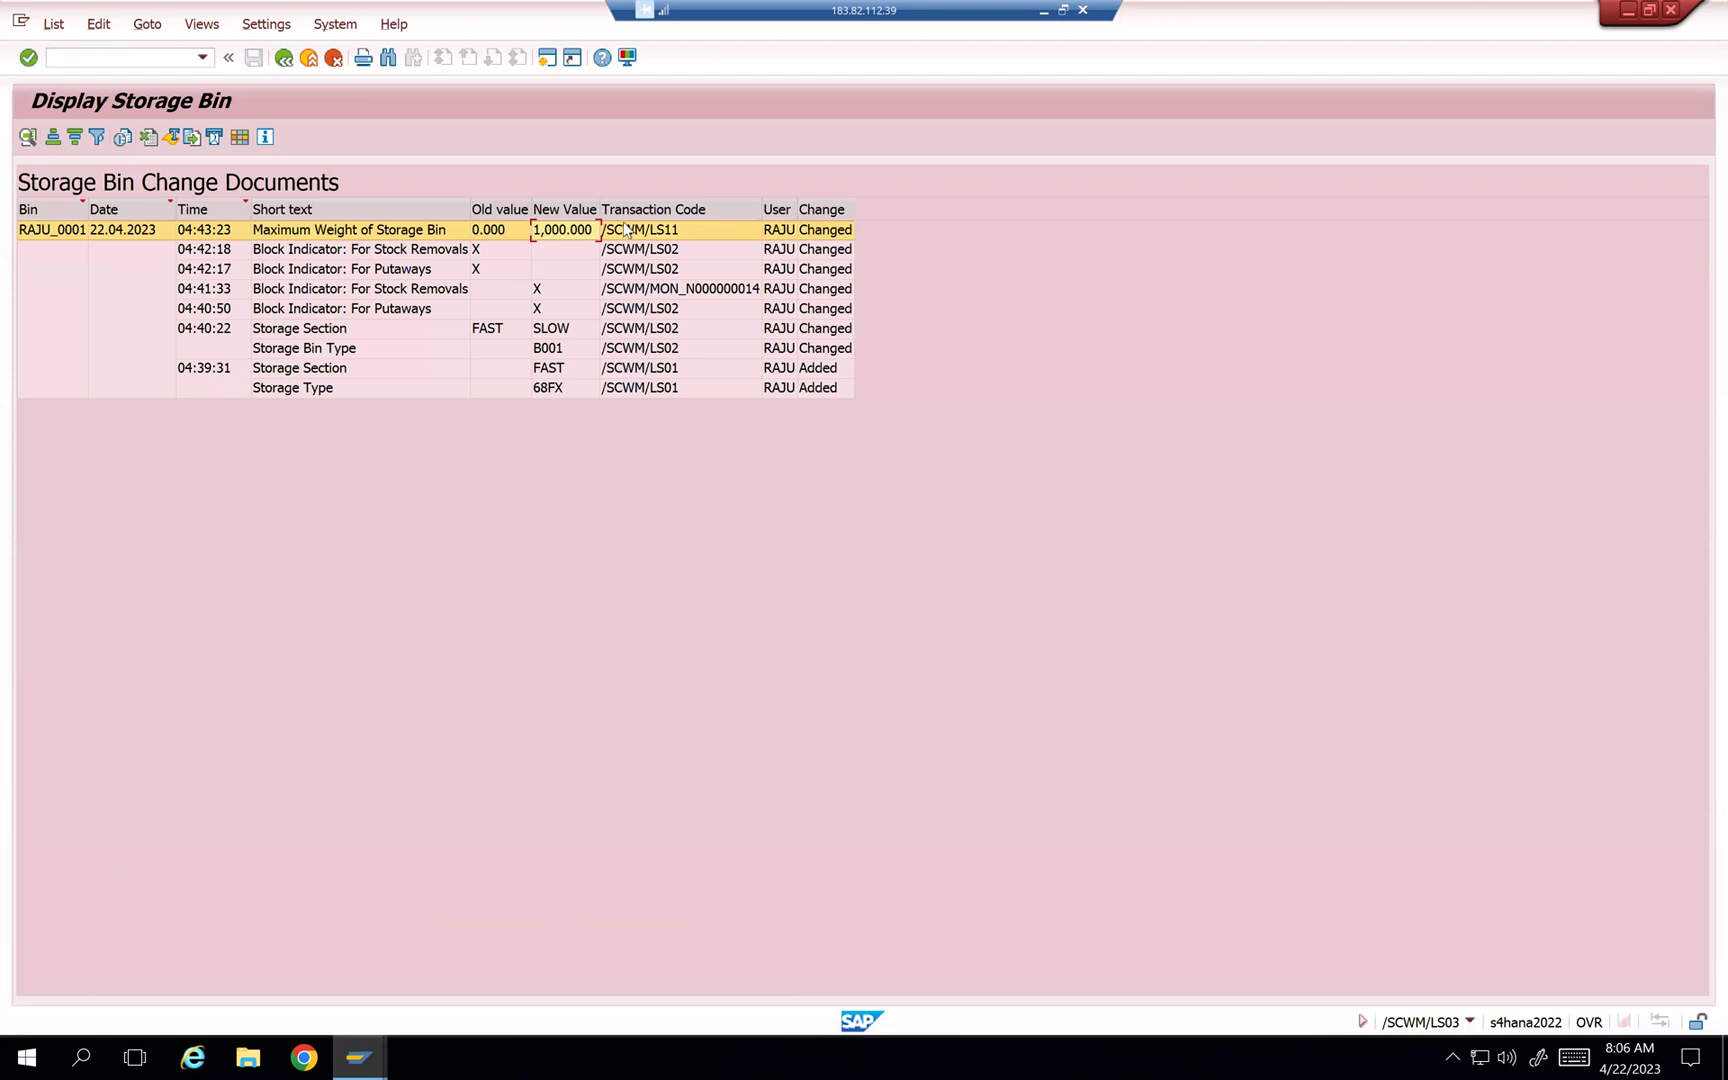
Step: Delete storage bin RAJU_0001 from mass edit and close the deletion log
left_click(284, 58)
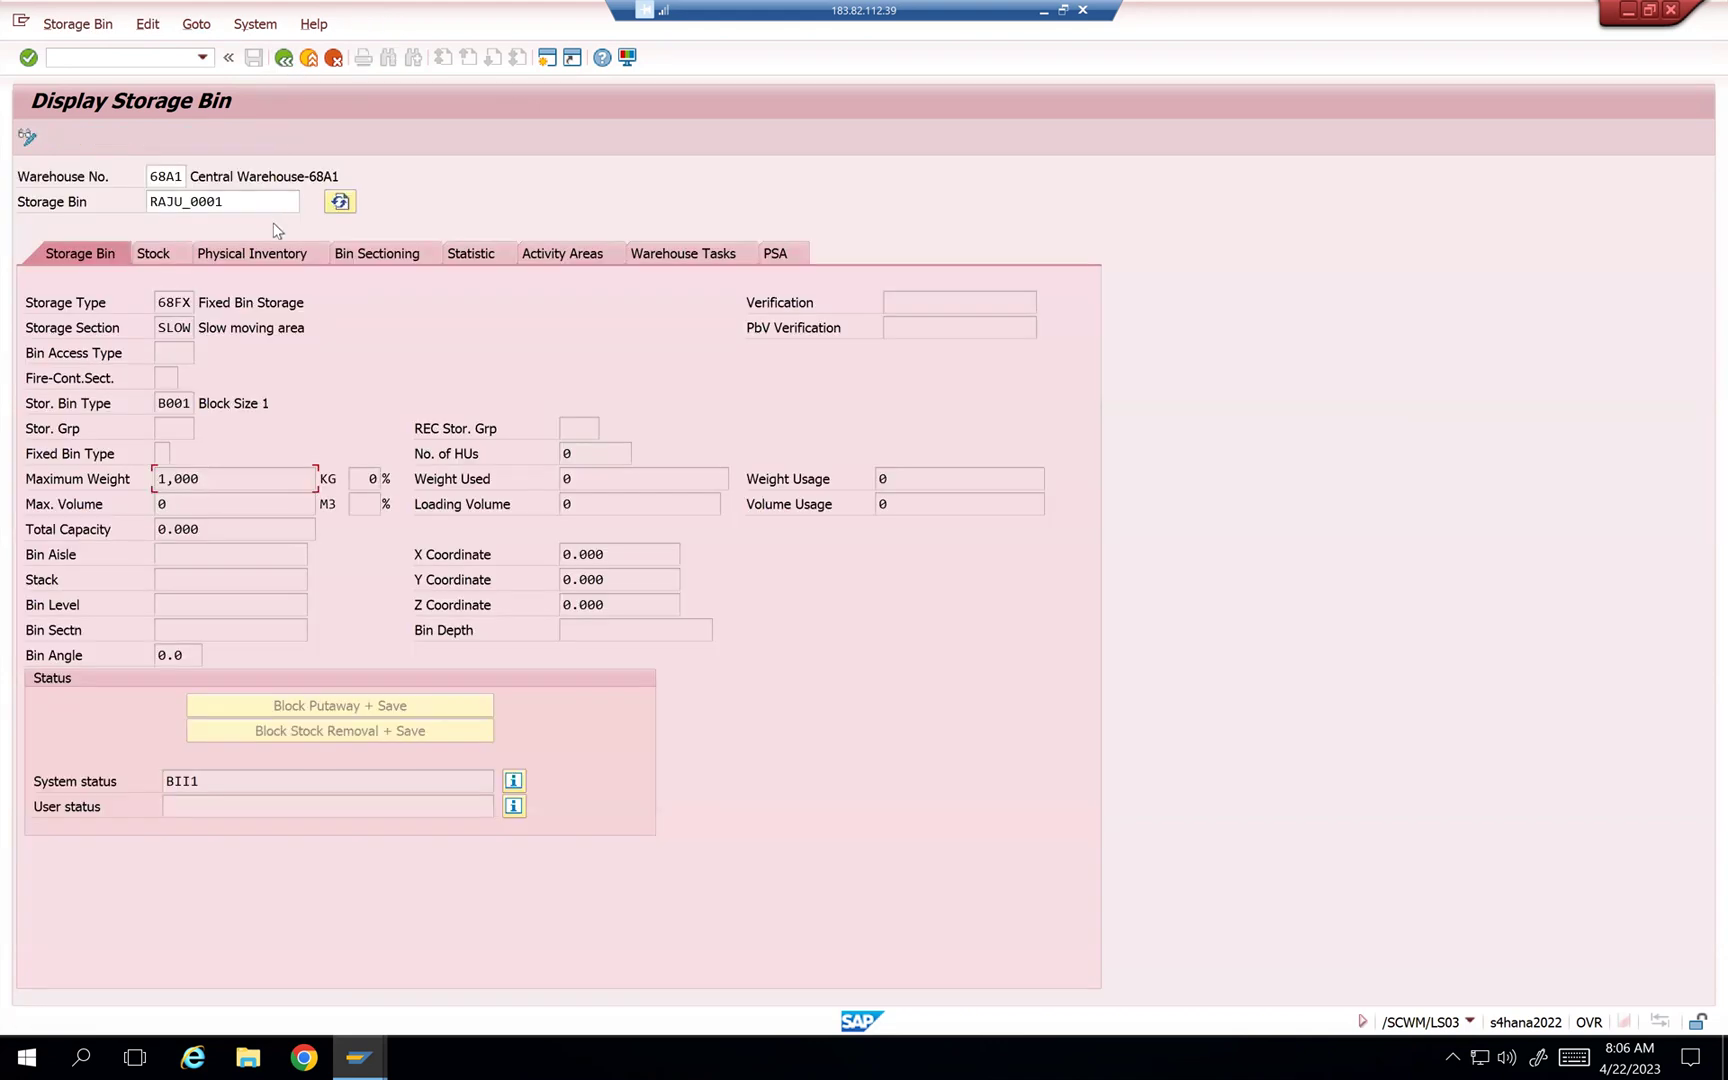
key("F3")
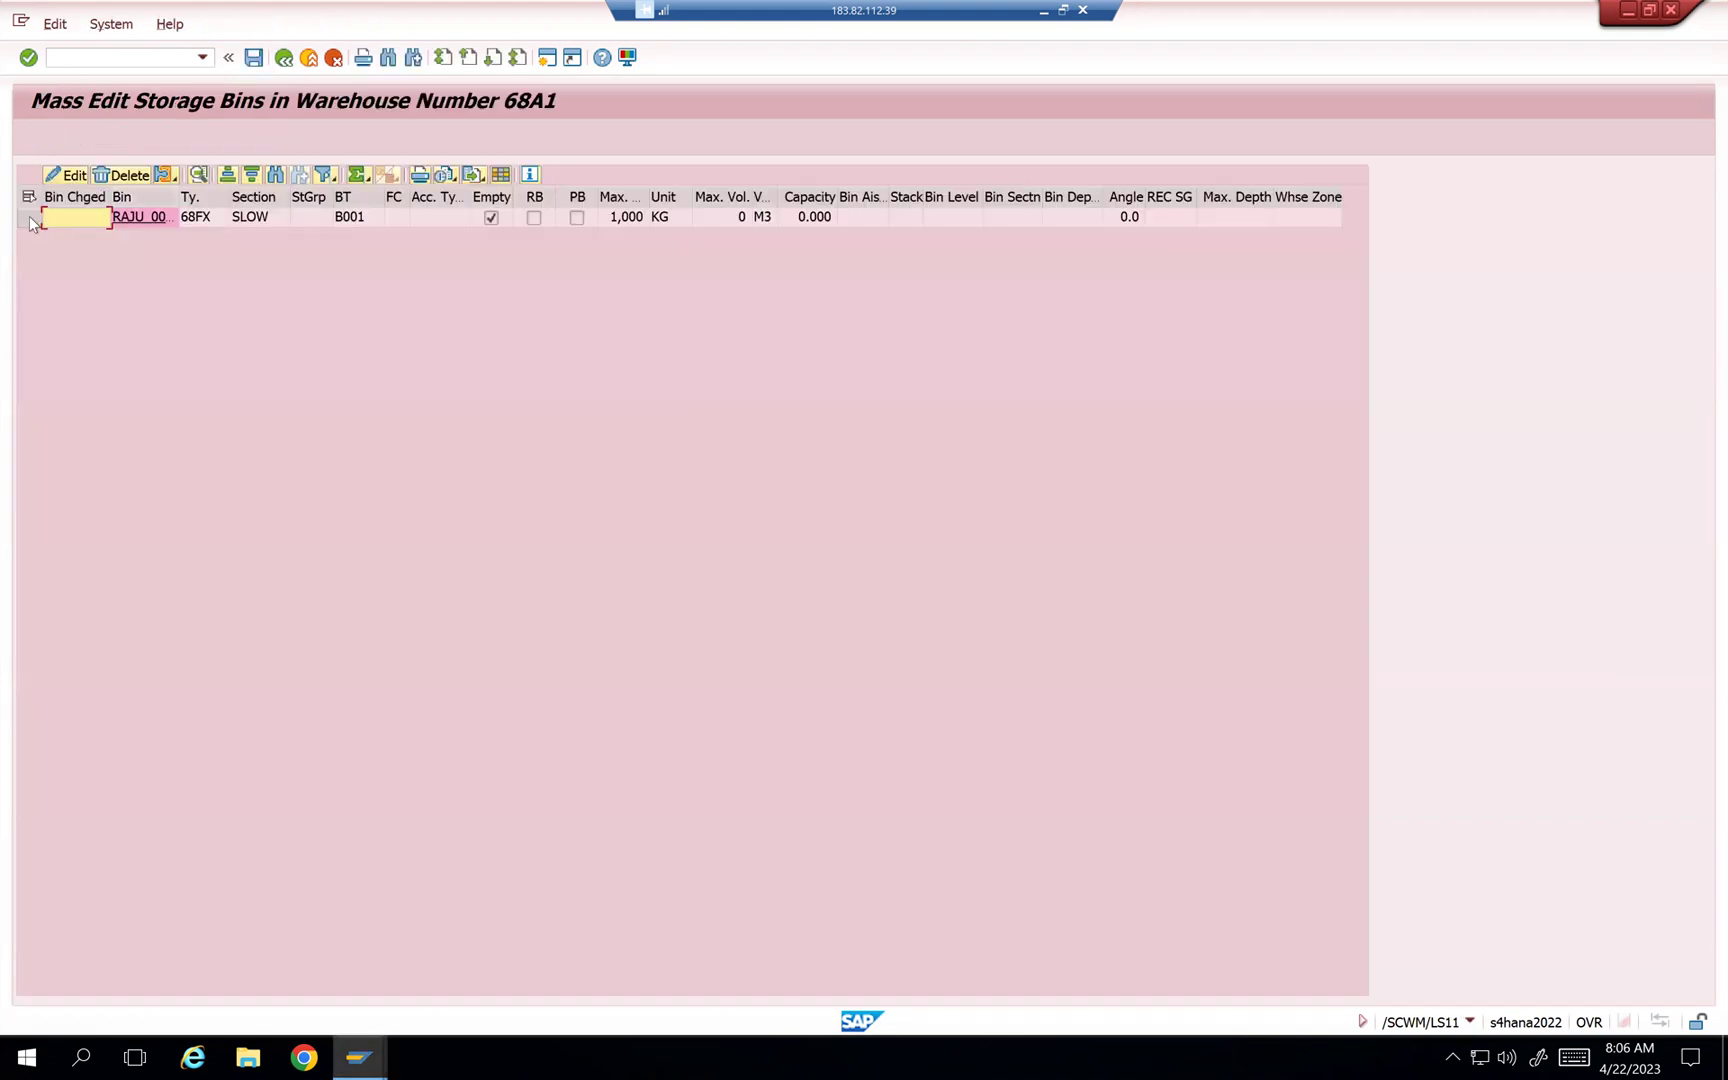
left_click(125, 178)
left_click(340, 440)
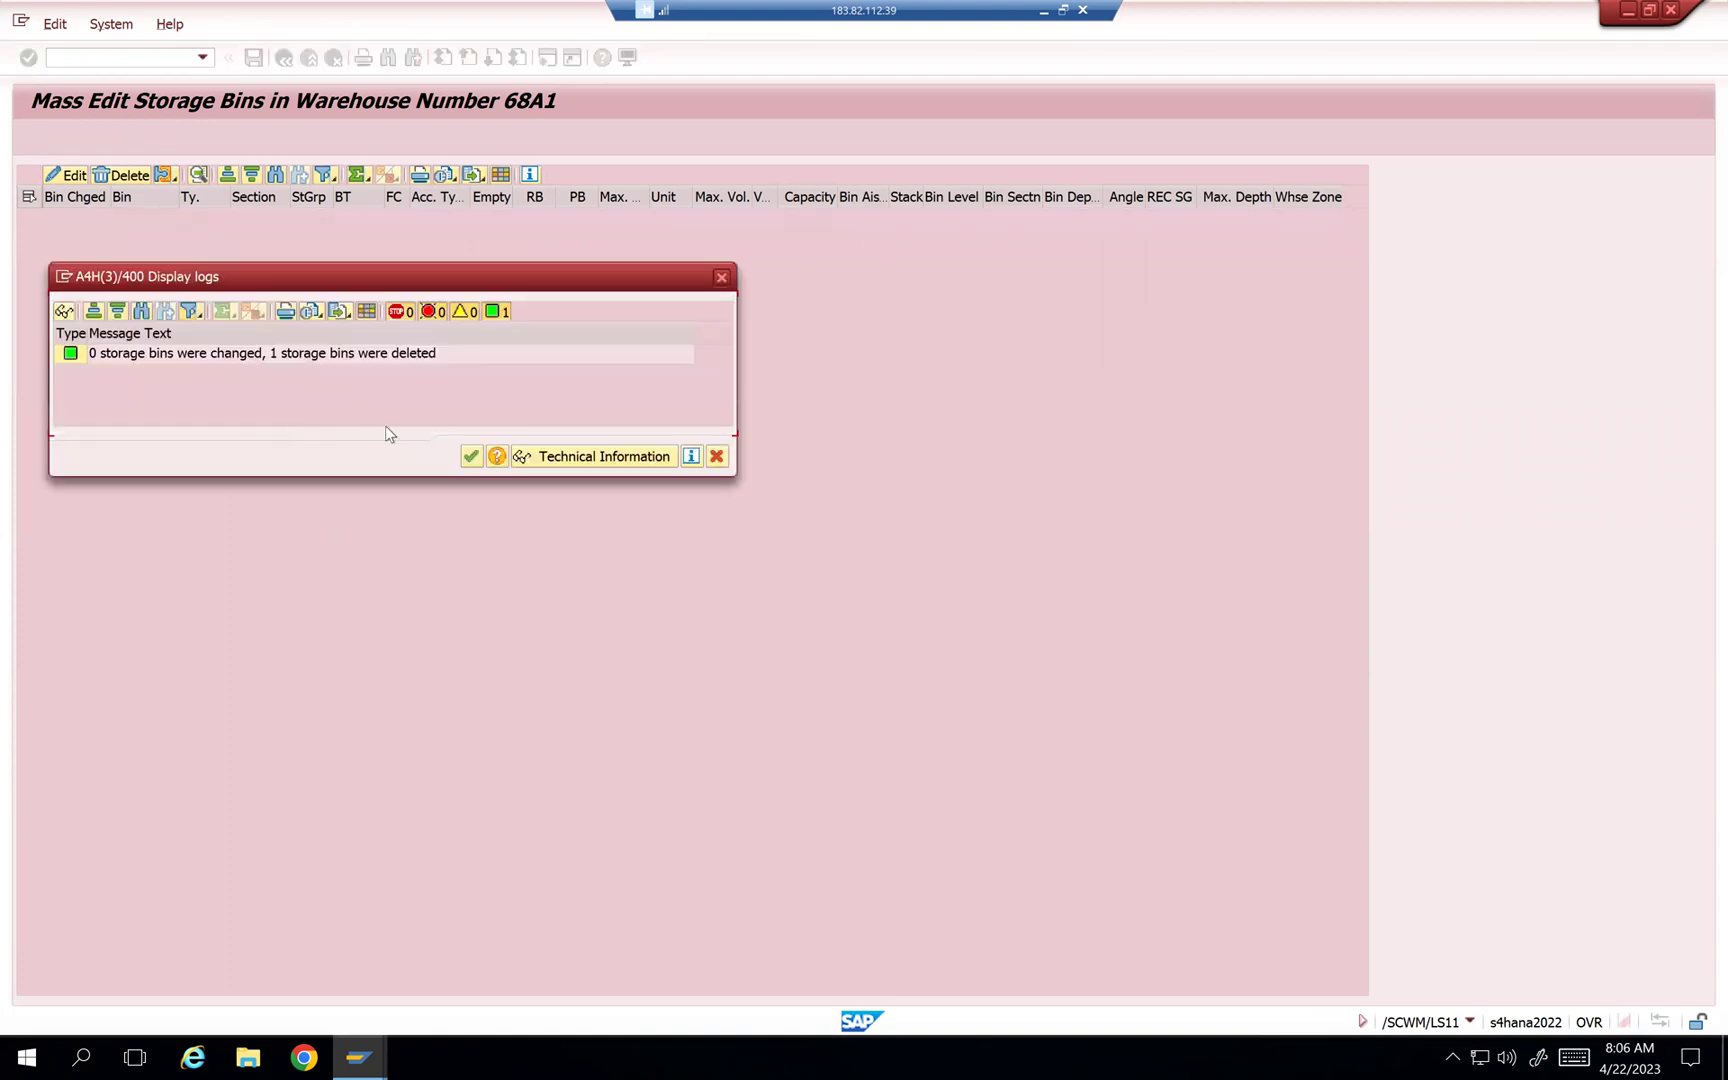
left_click(471, 456)
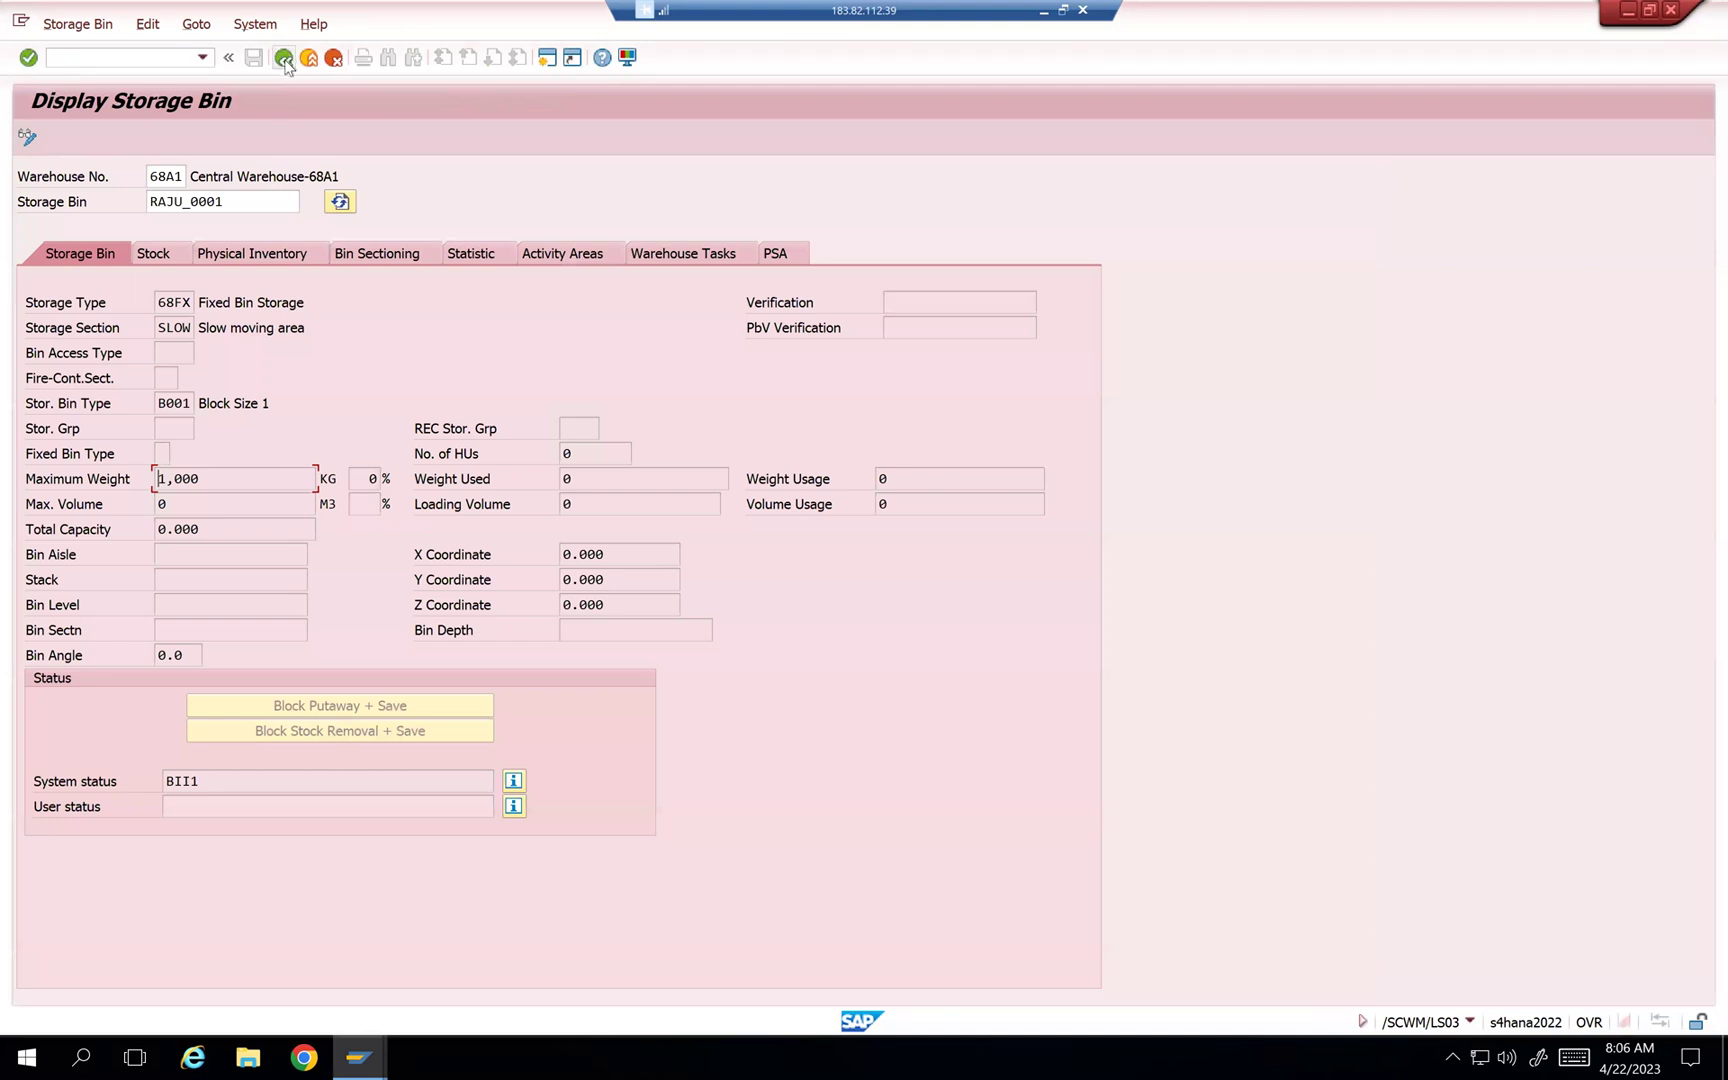
Step: Redisplay RAJU_0001, review the change documents recording its deletion, and select the bin number
left_click(202, 57)
left_click(119, 76)
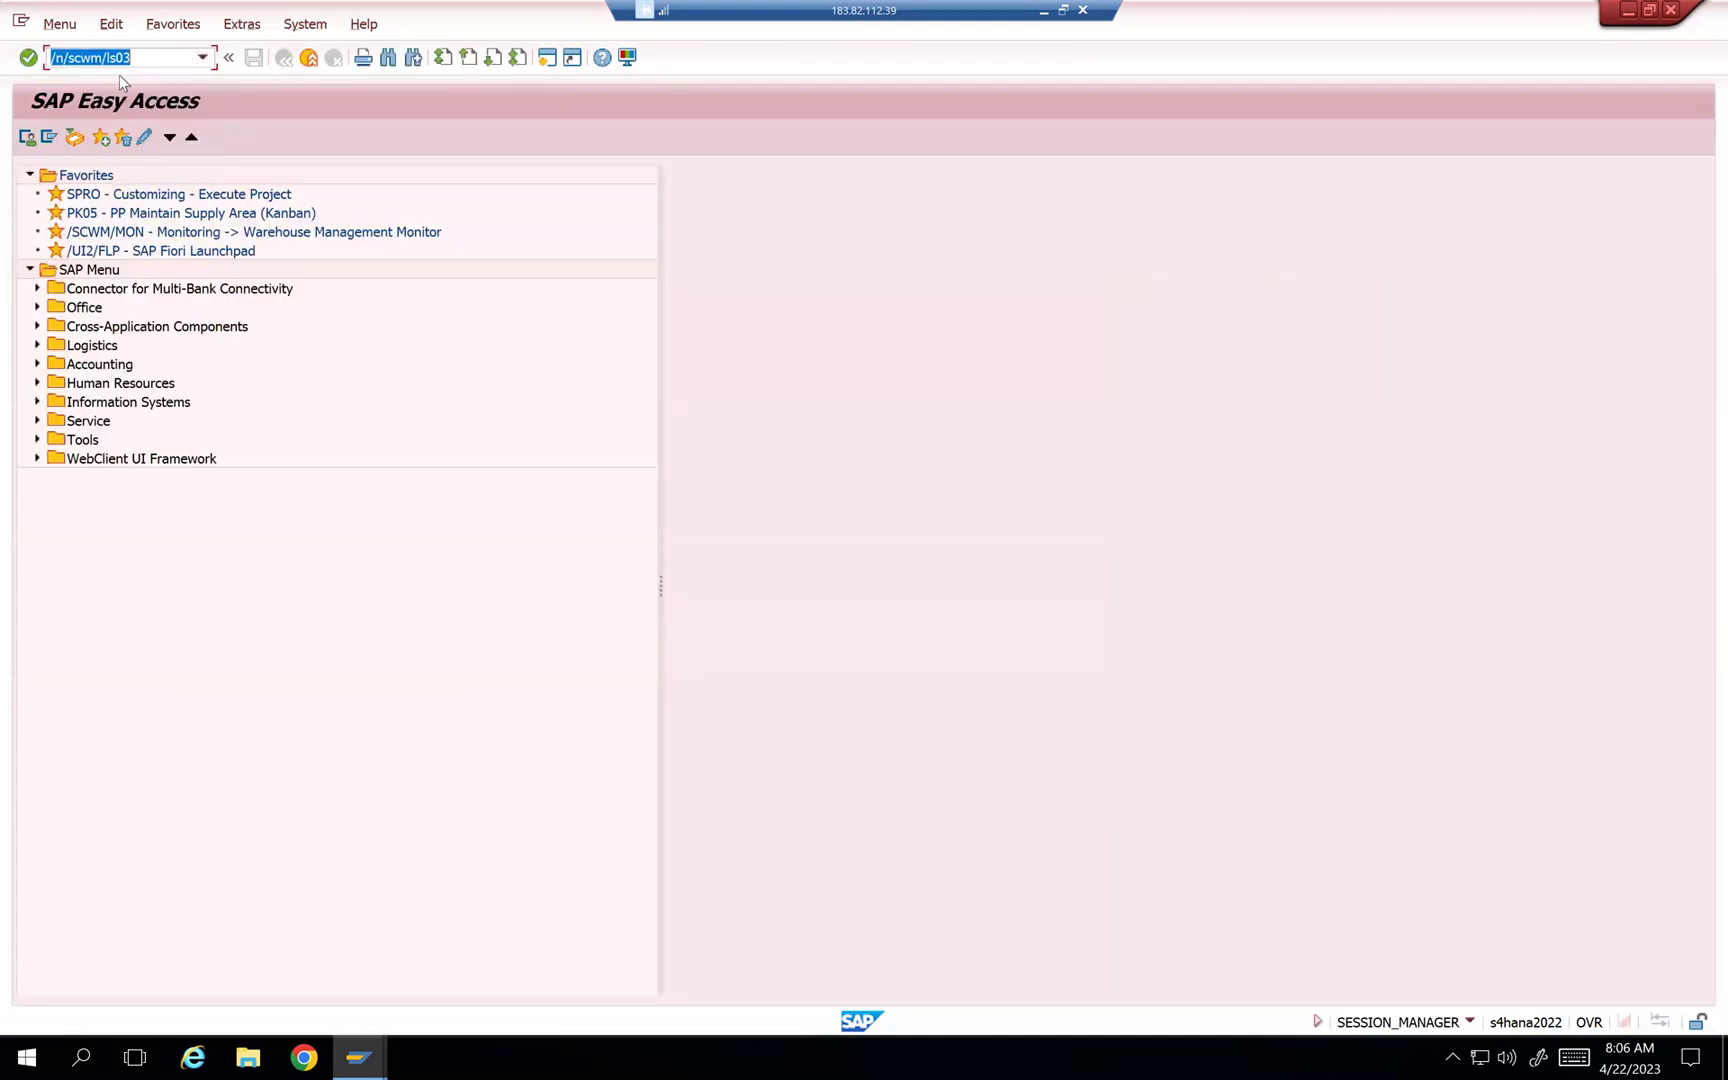
key("Return")
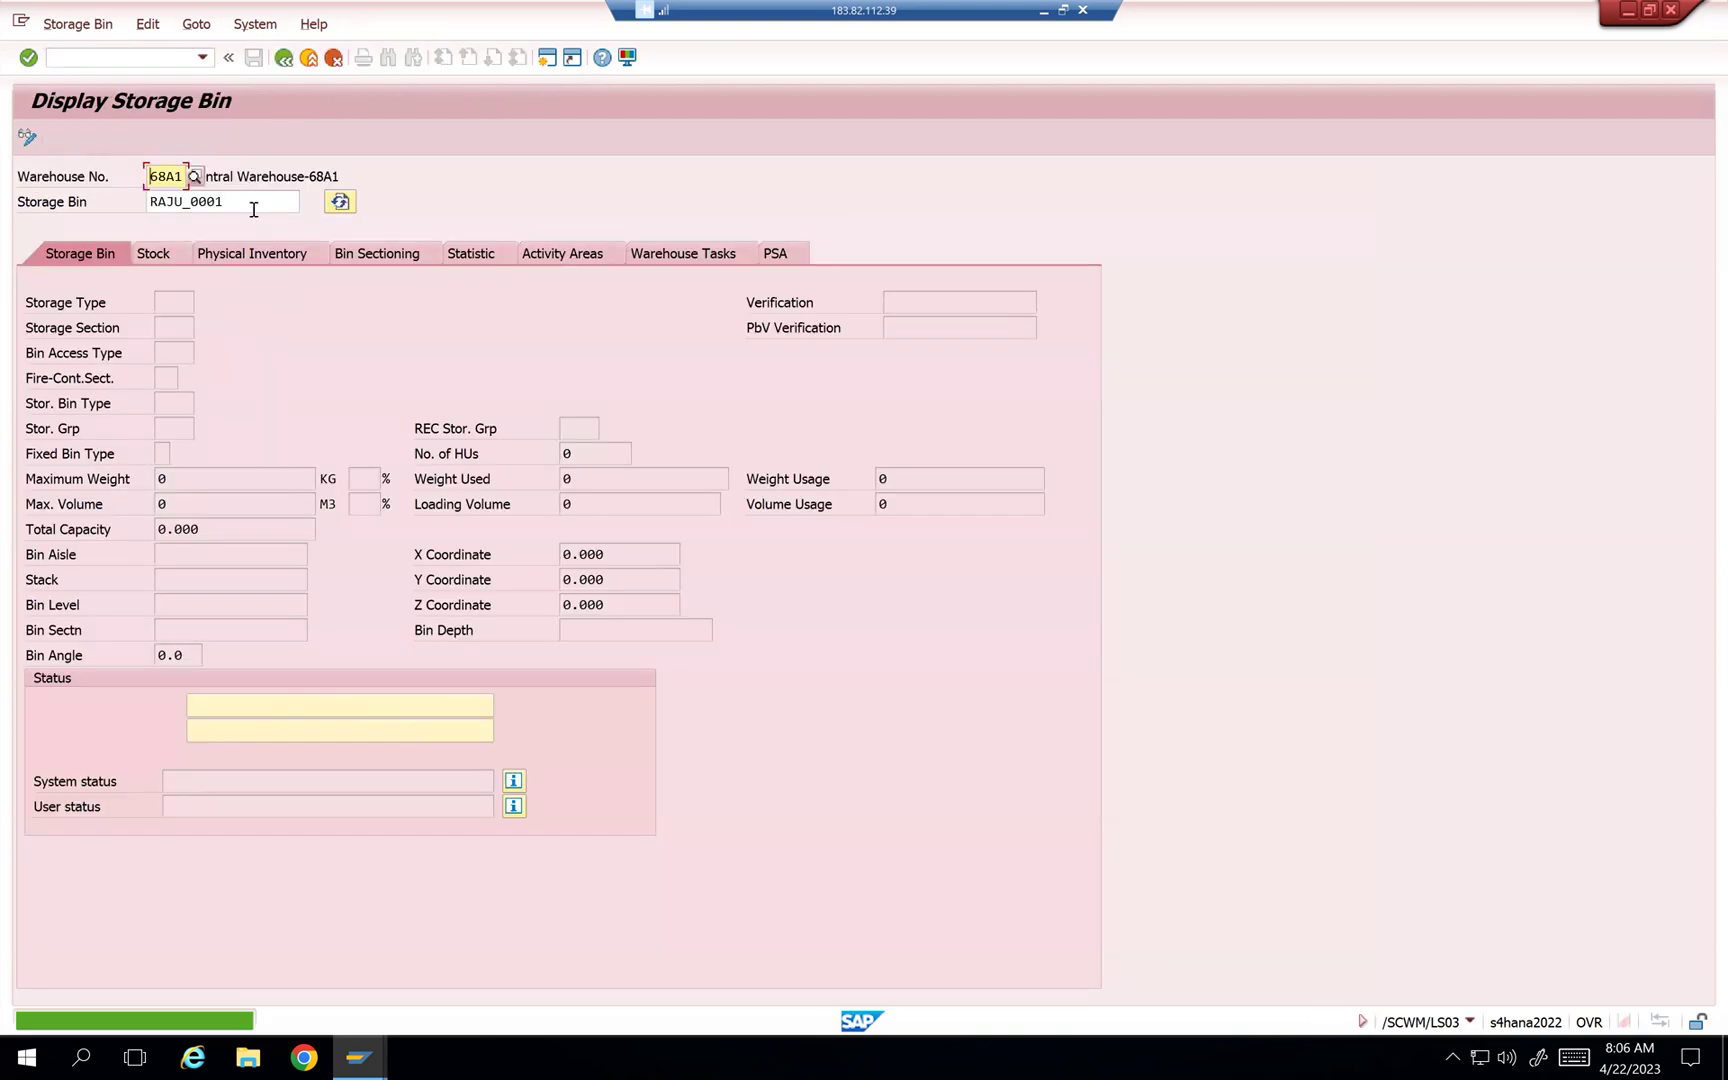
key("Return")
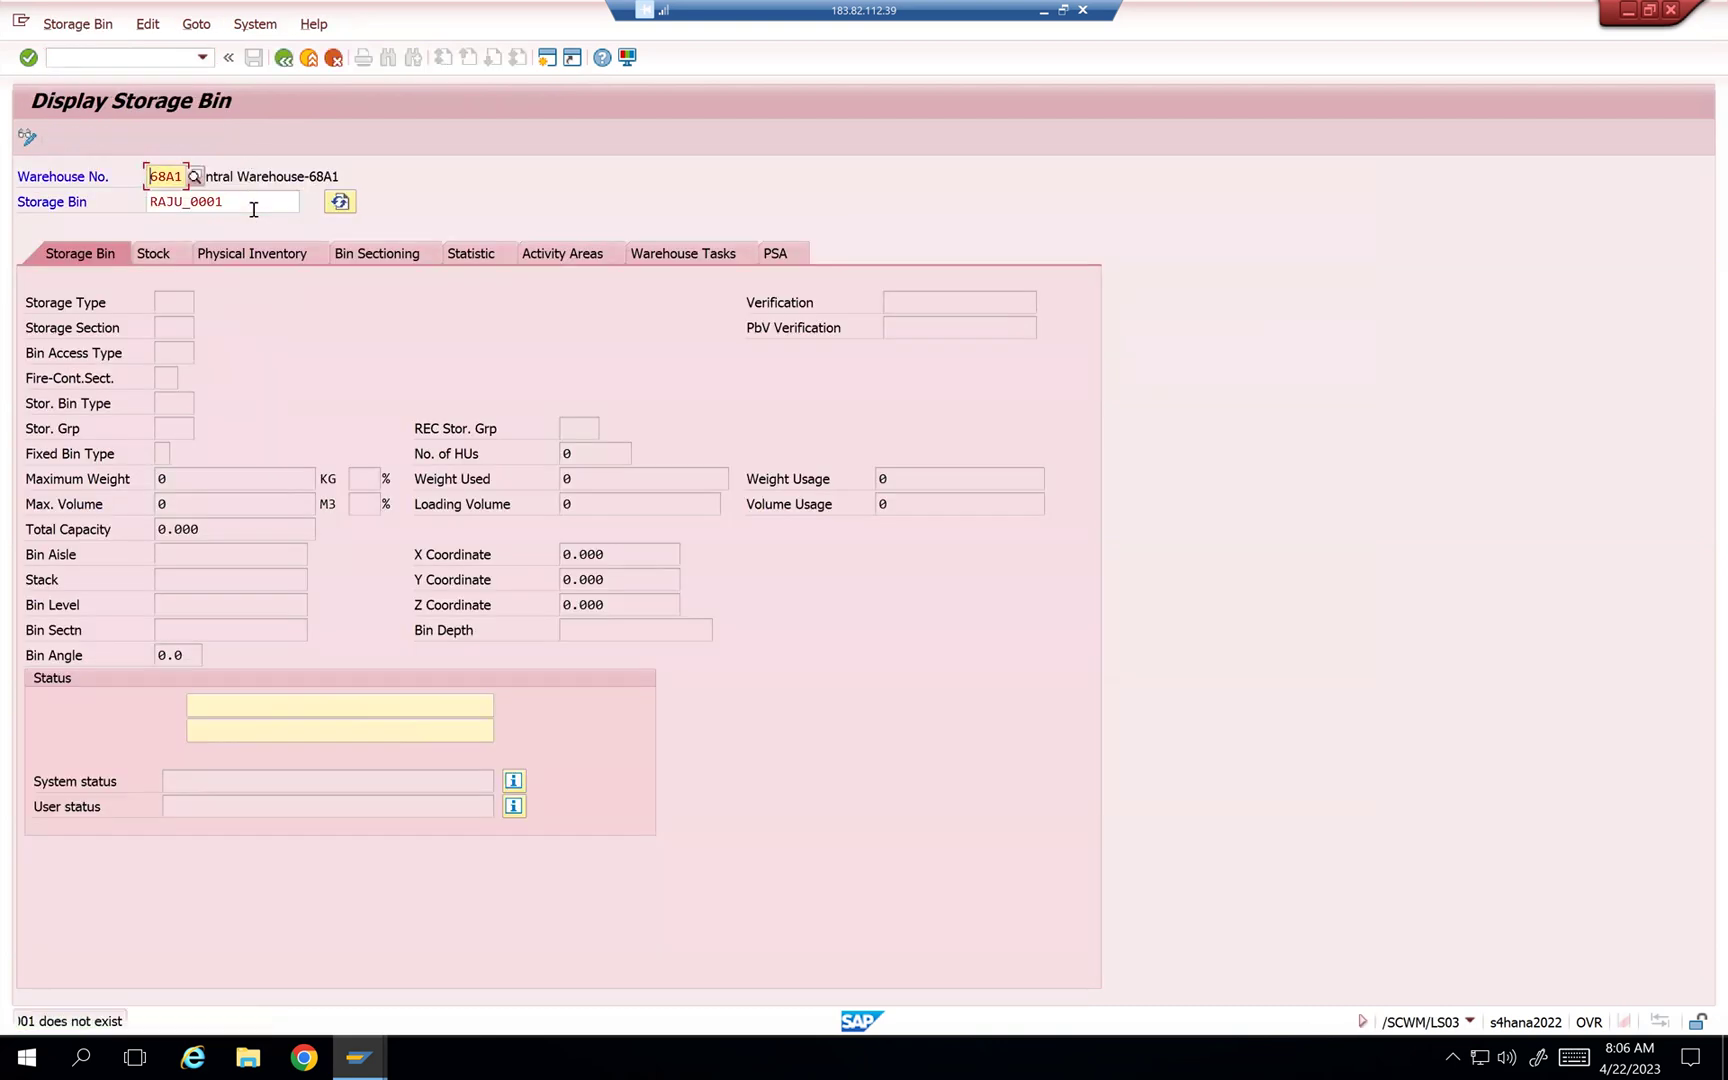
left_click(80, 24)
left_click(130, 50)
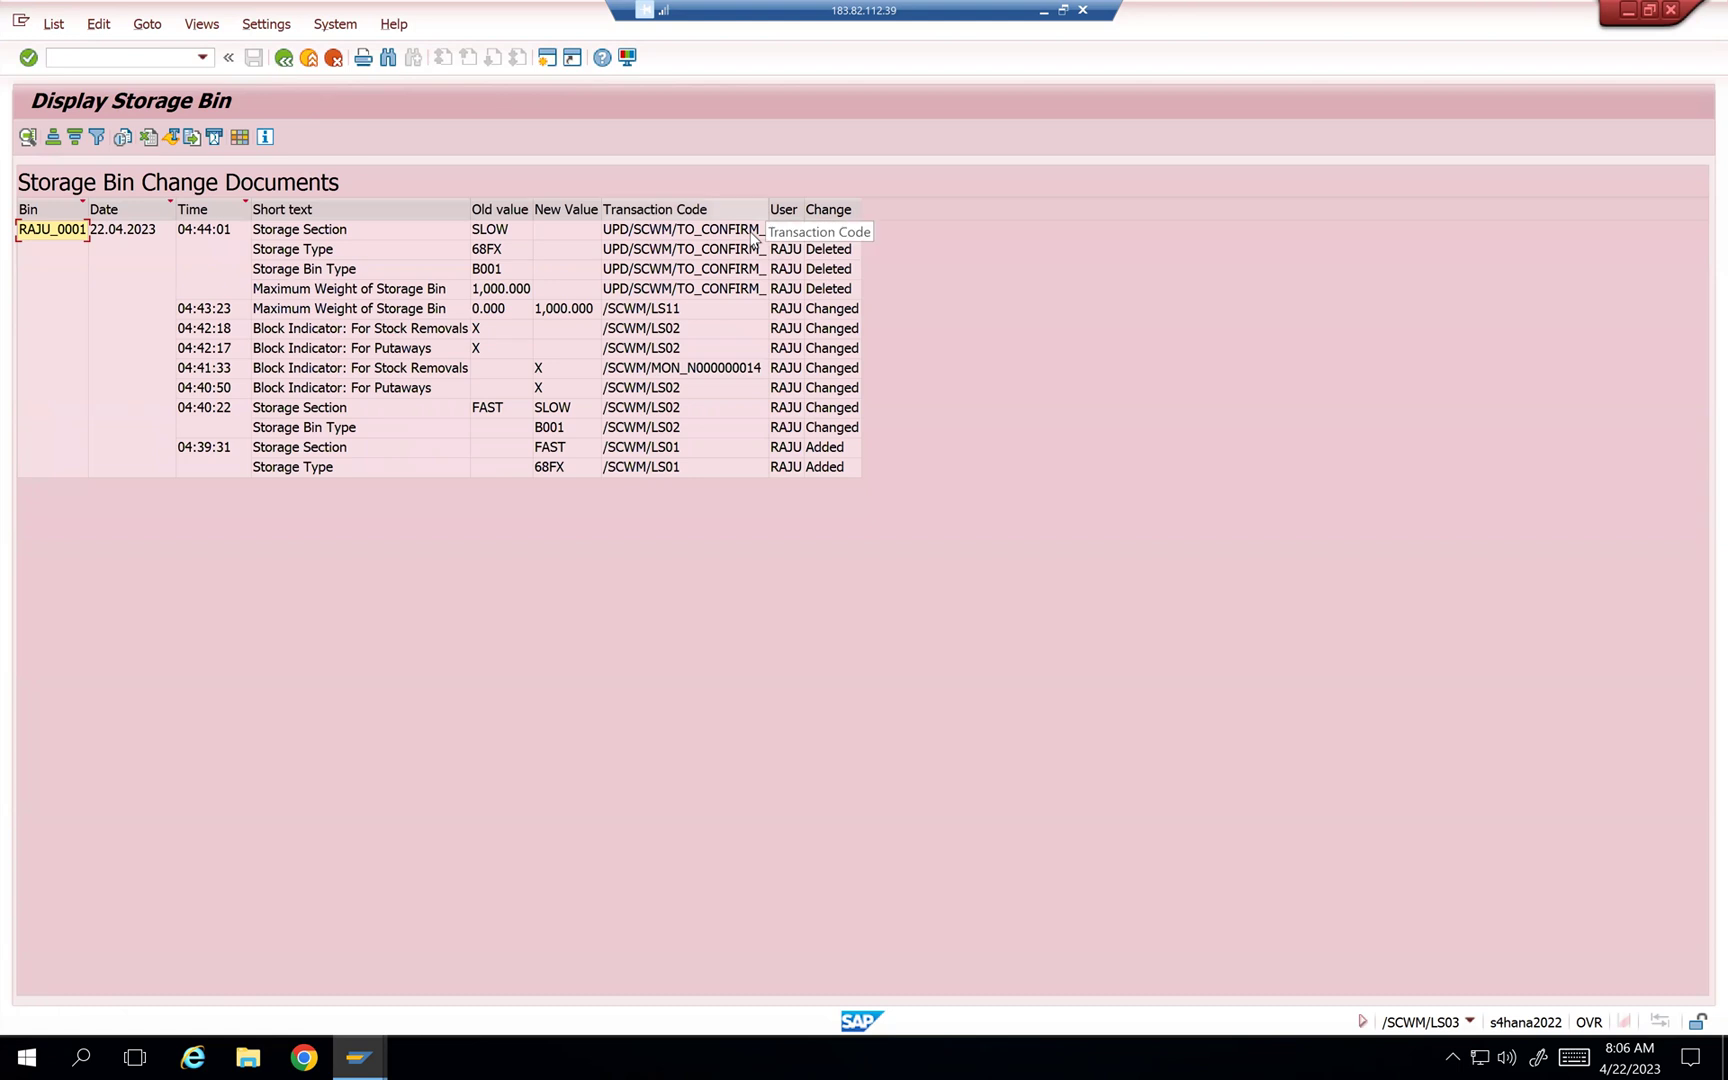
left_click_drag(752, 234, 897, 255)
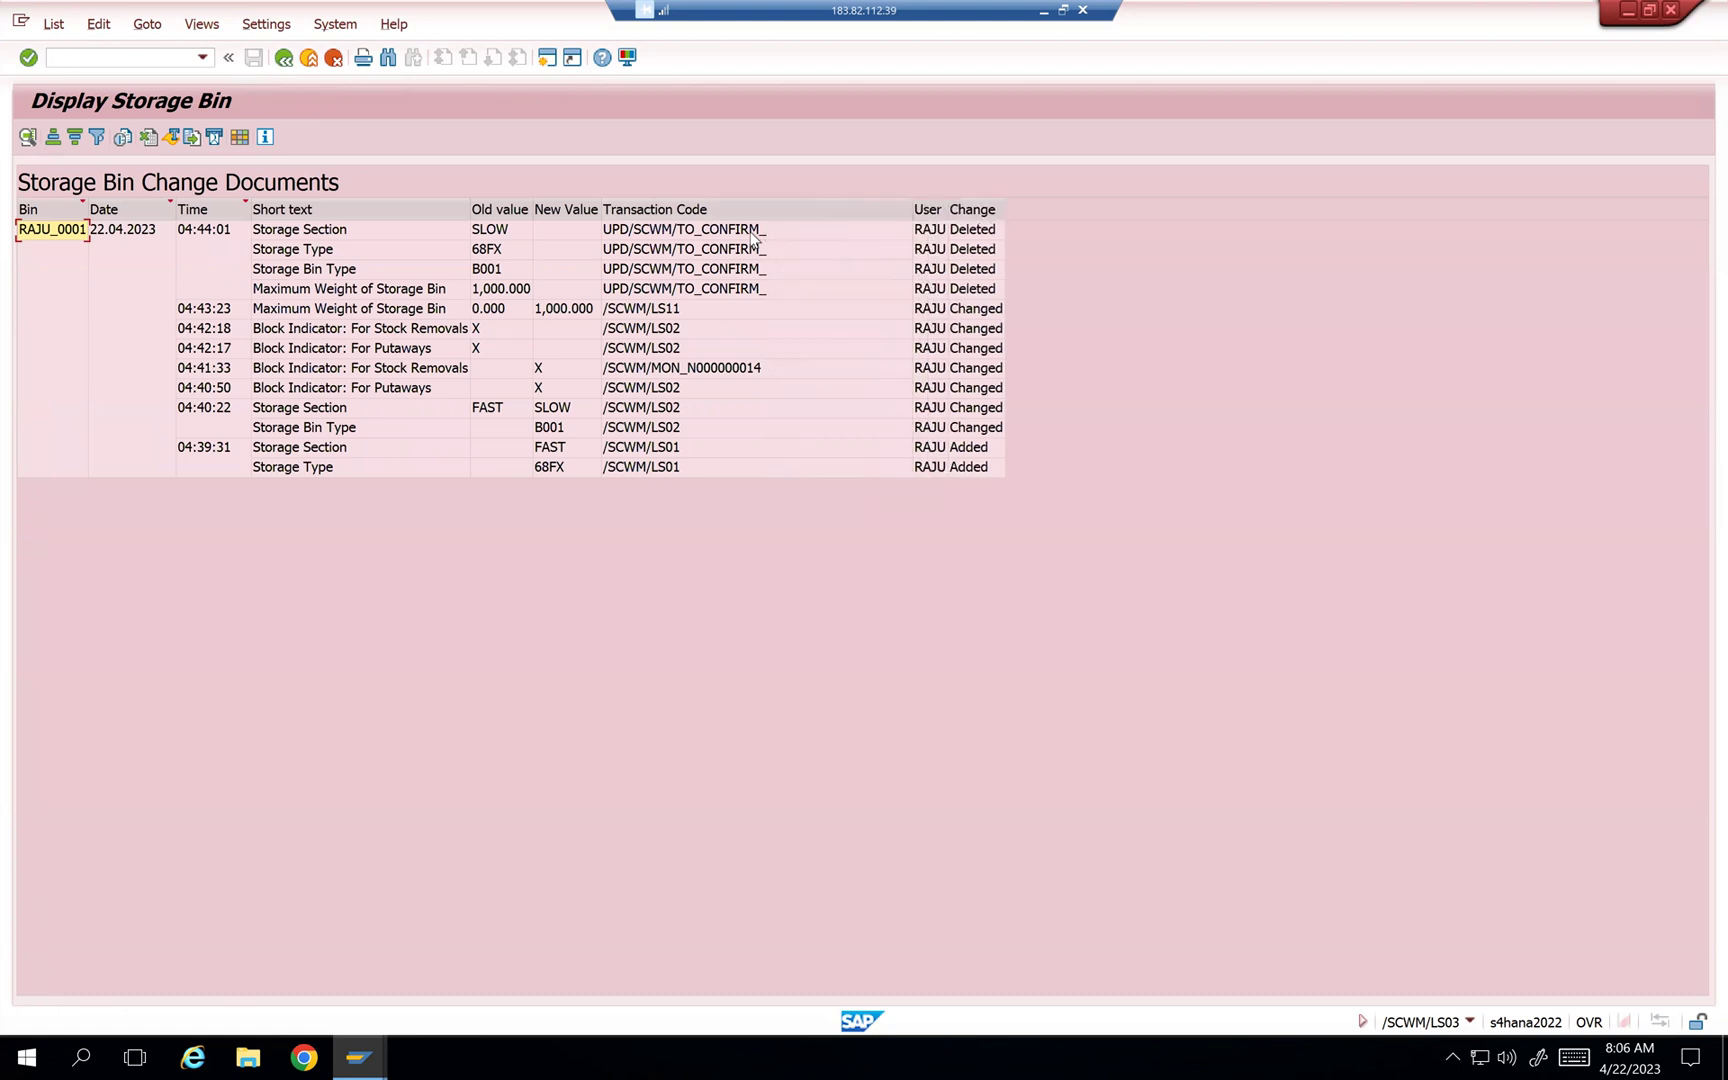
left_click(977, 290)
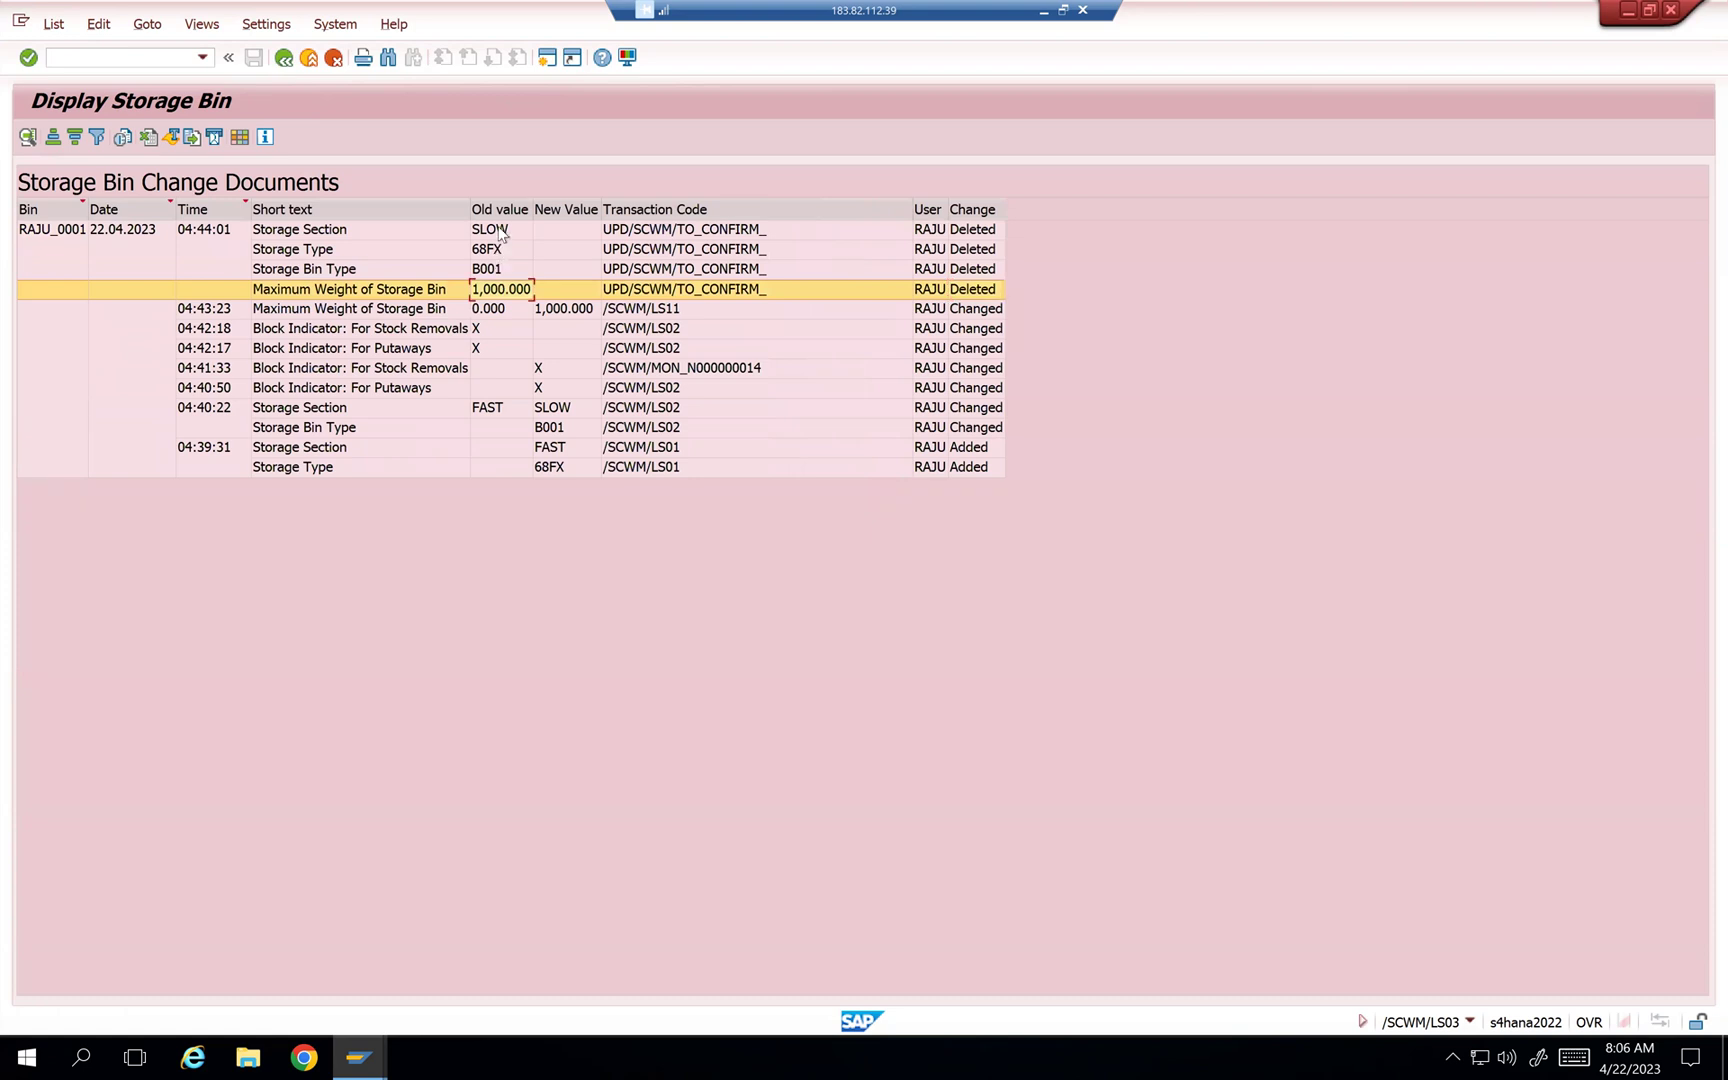
key("Up")
key("Up")
key("Up")
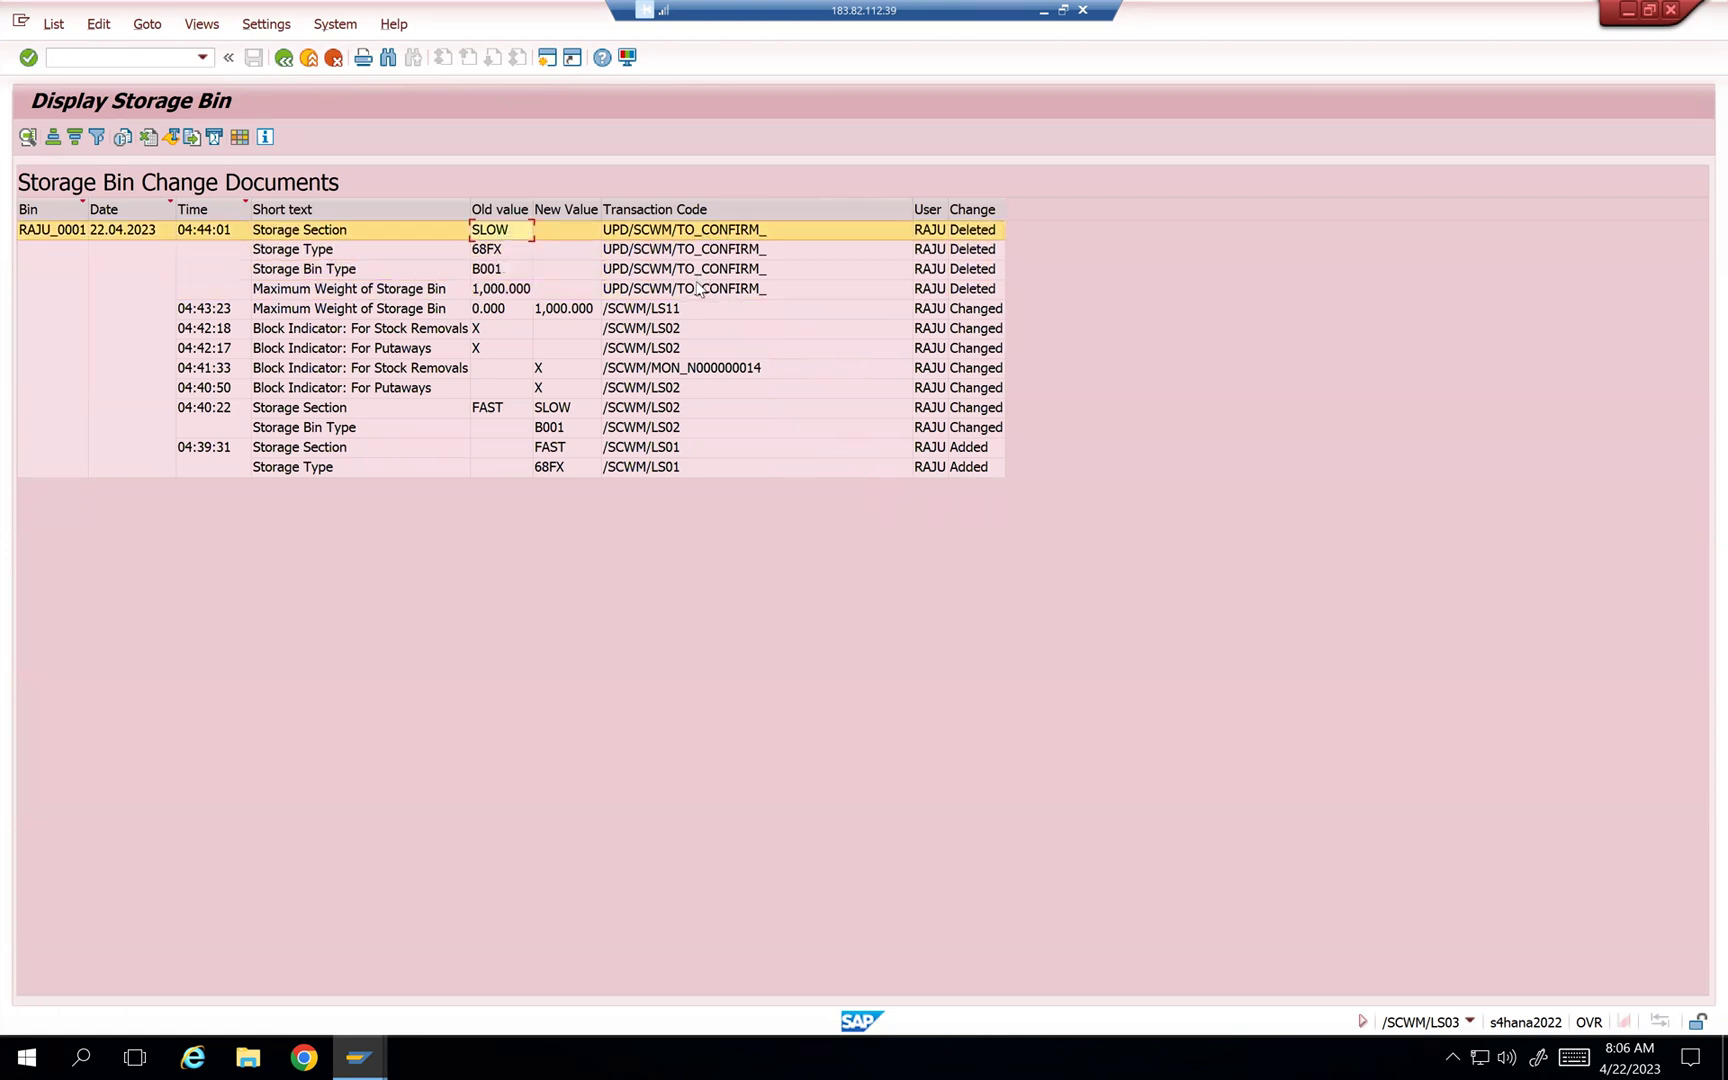
left_click(283, 58)
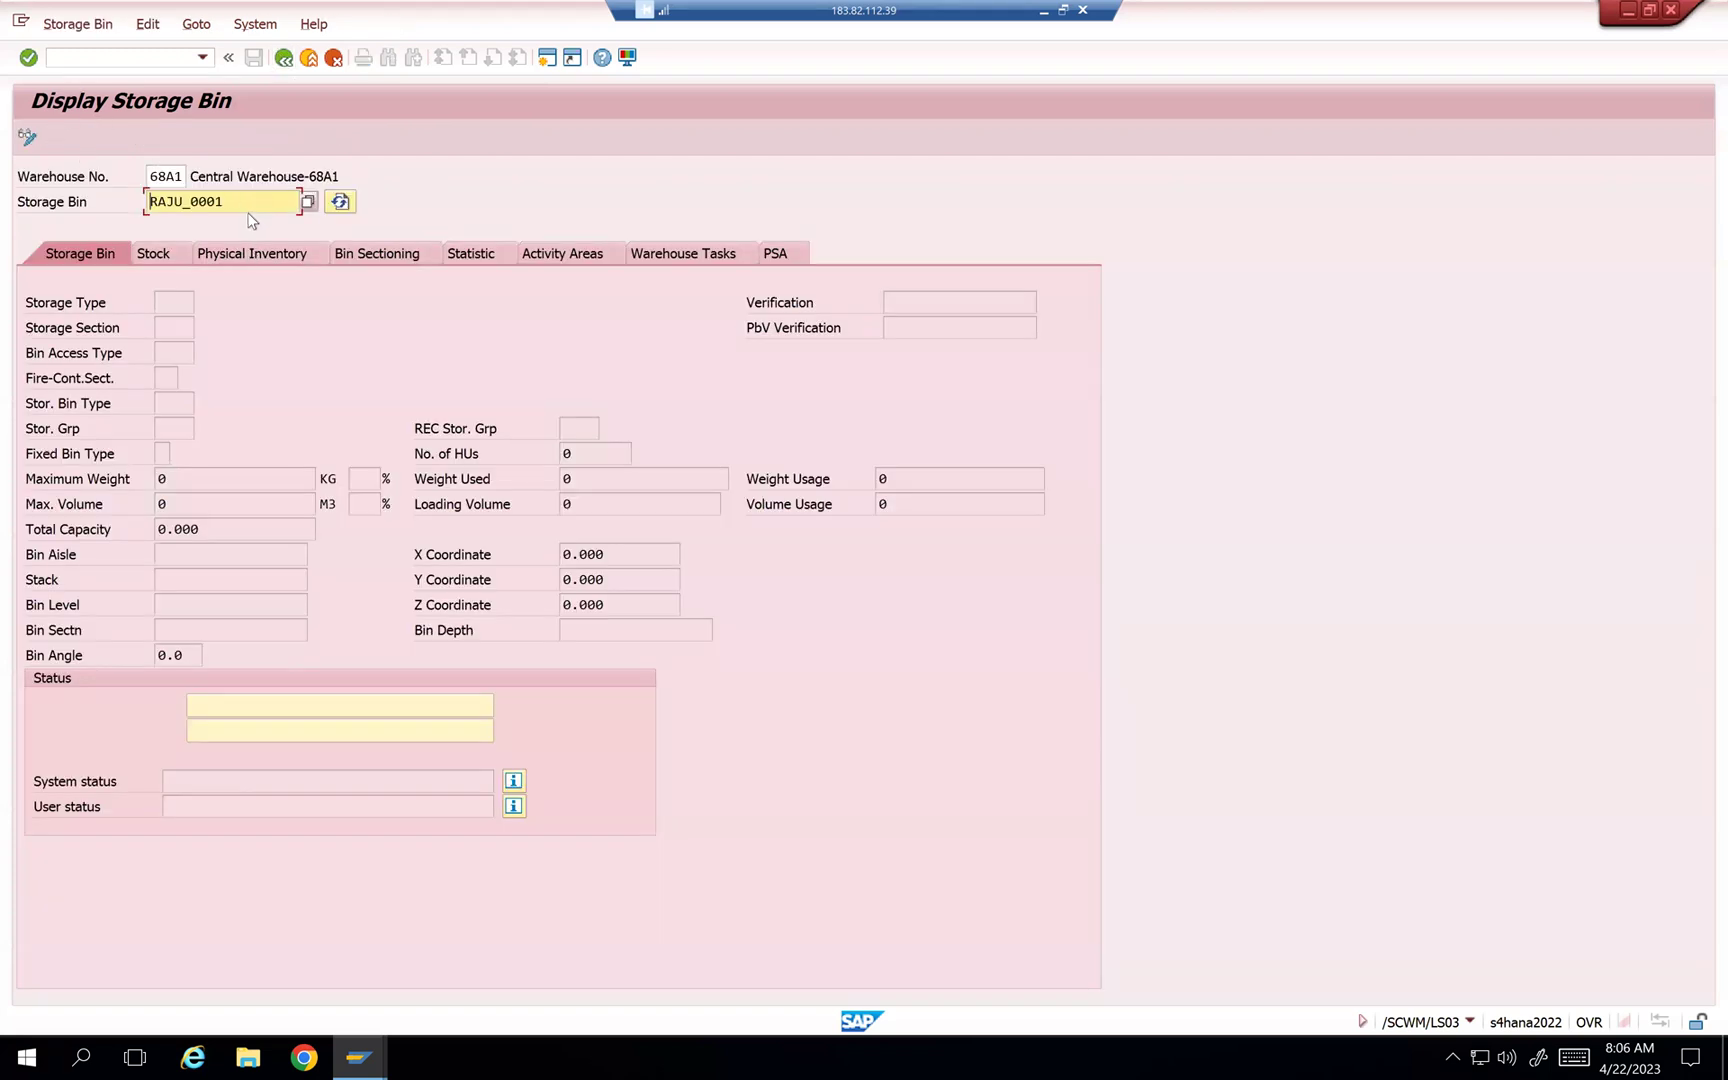
left_click_drag(232, 202, 133, 209)
left_click(72, 24)
Step: Start creating storage bin RAJU_0001 with /n/scwm/ls01
left_click(38, 138)
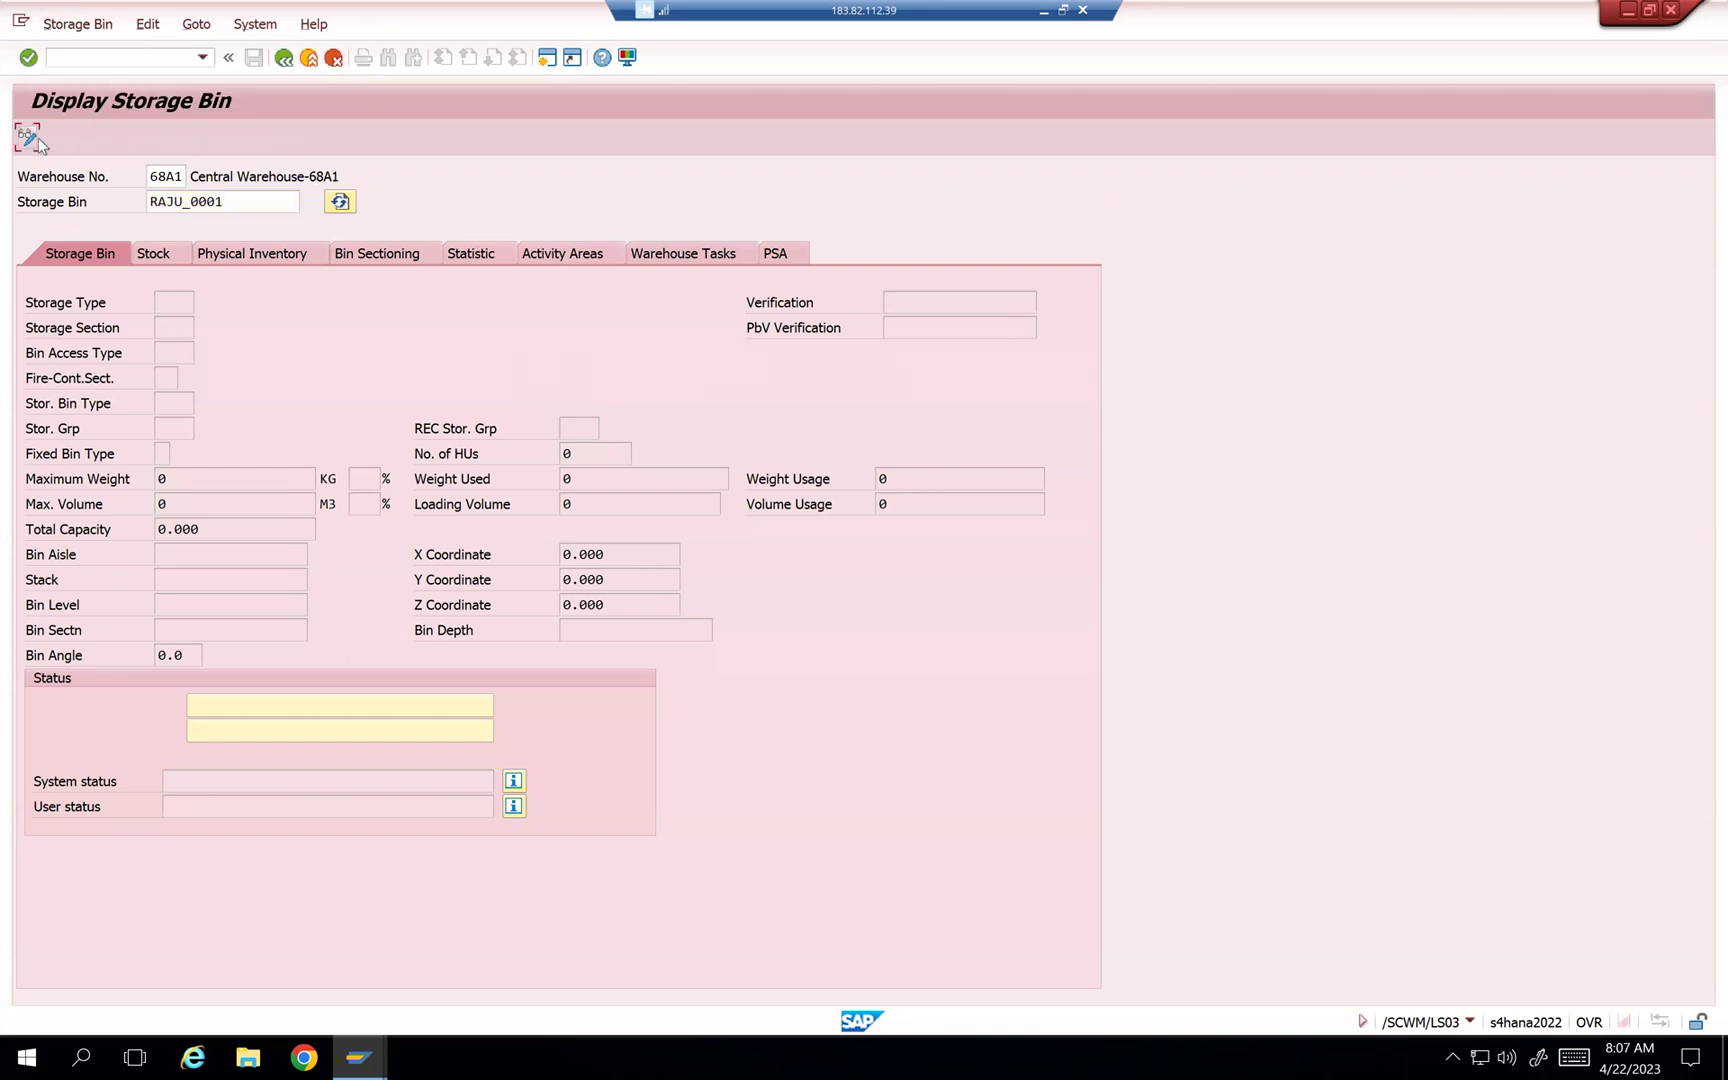
left_click(113, 59)
type("/n/scwm/ls01")
key("Return")
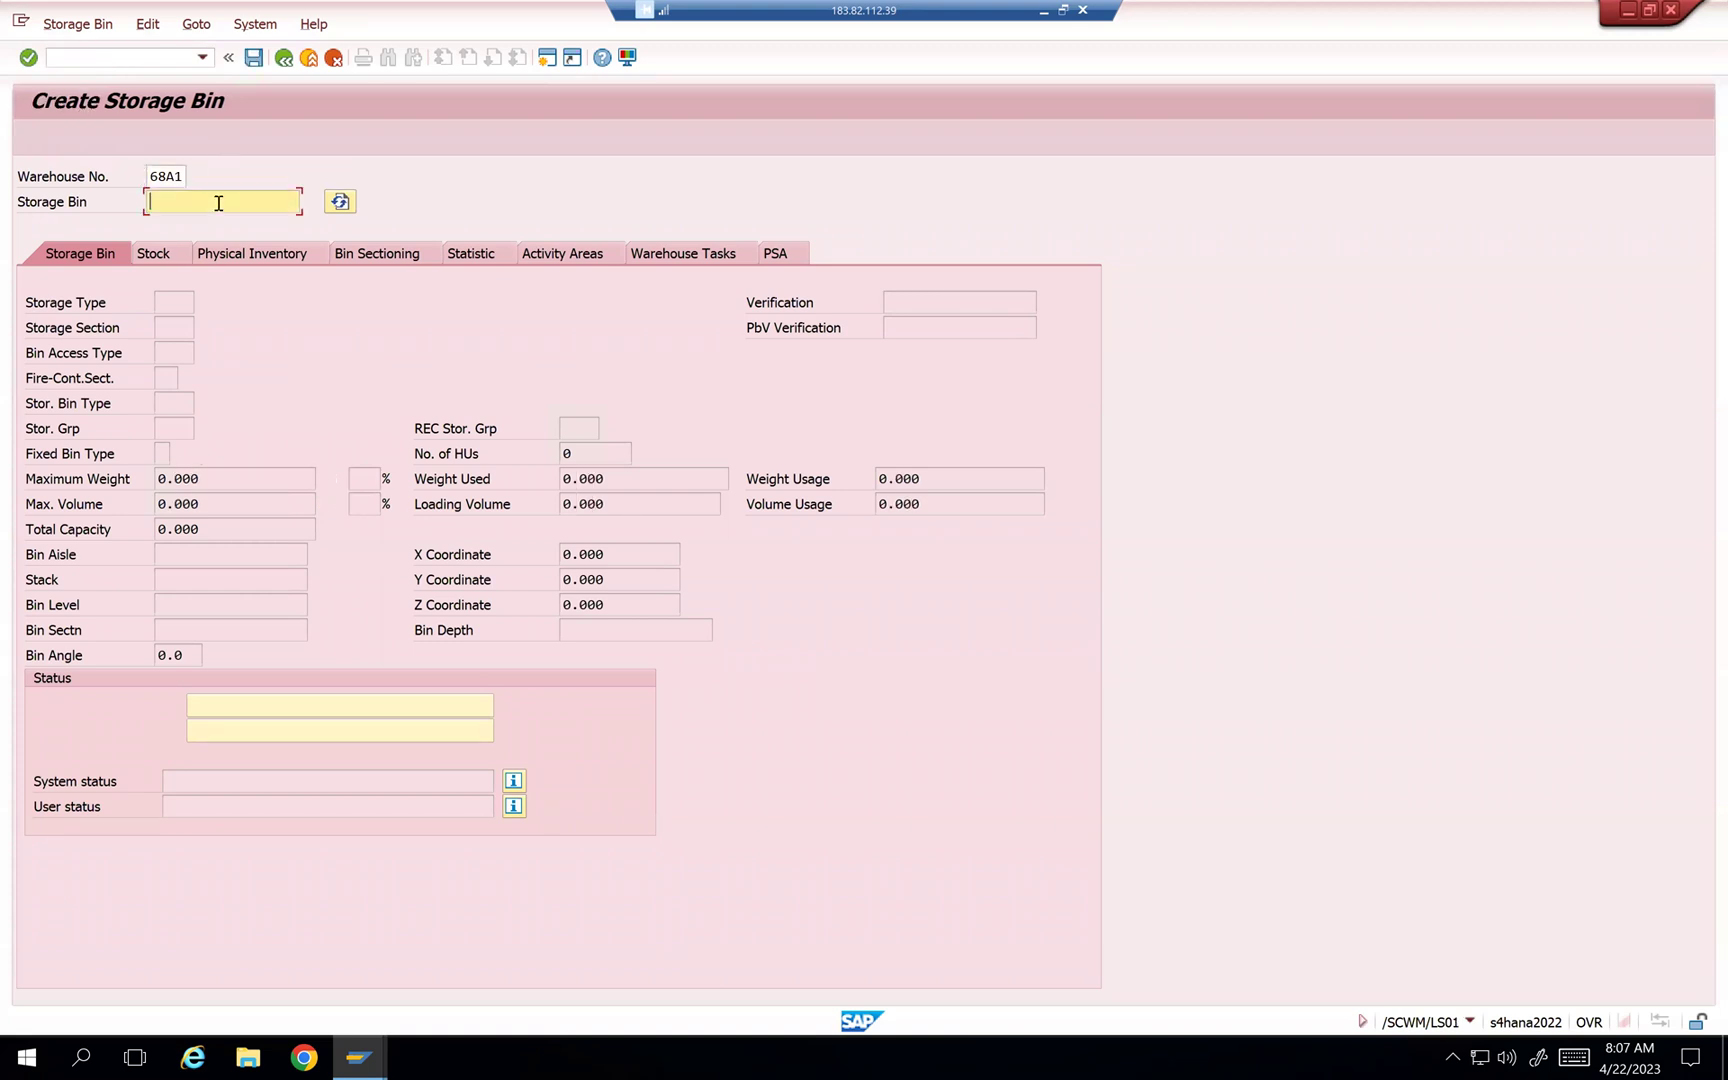
type("RAJU_0001")
key("Return")
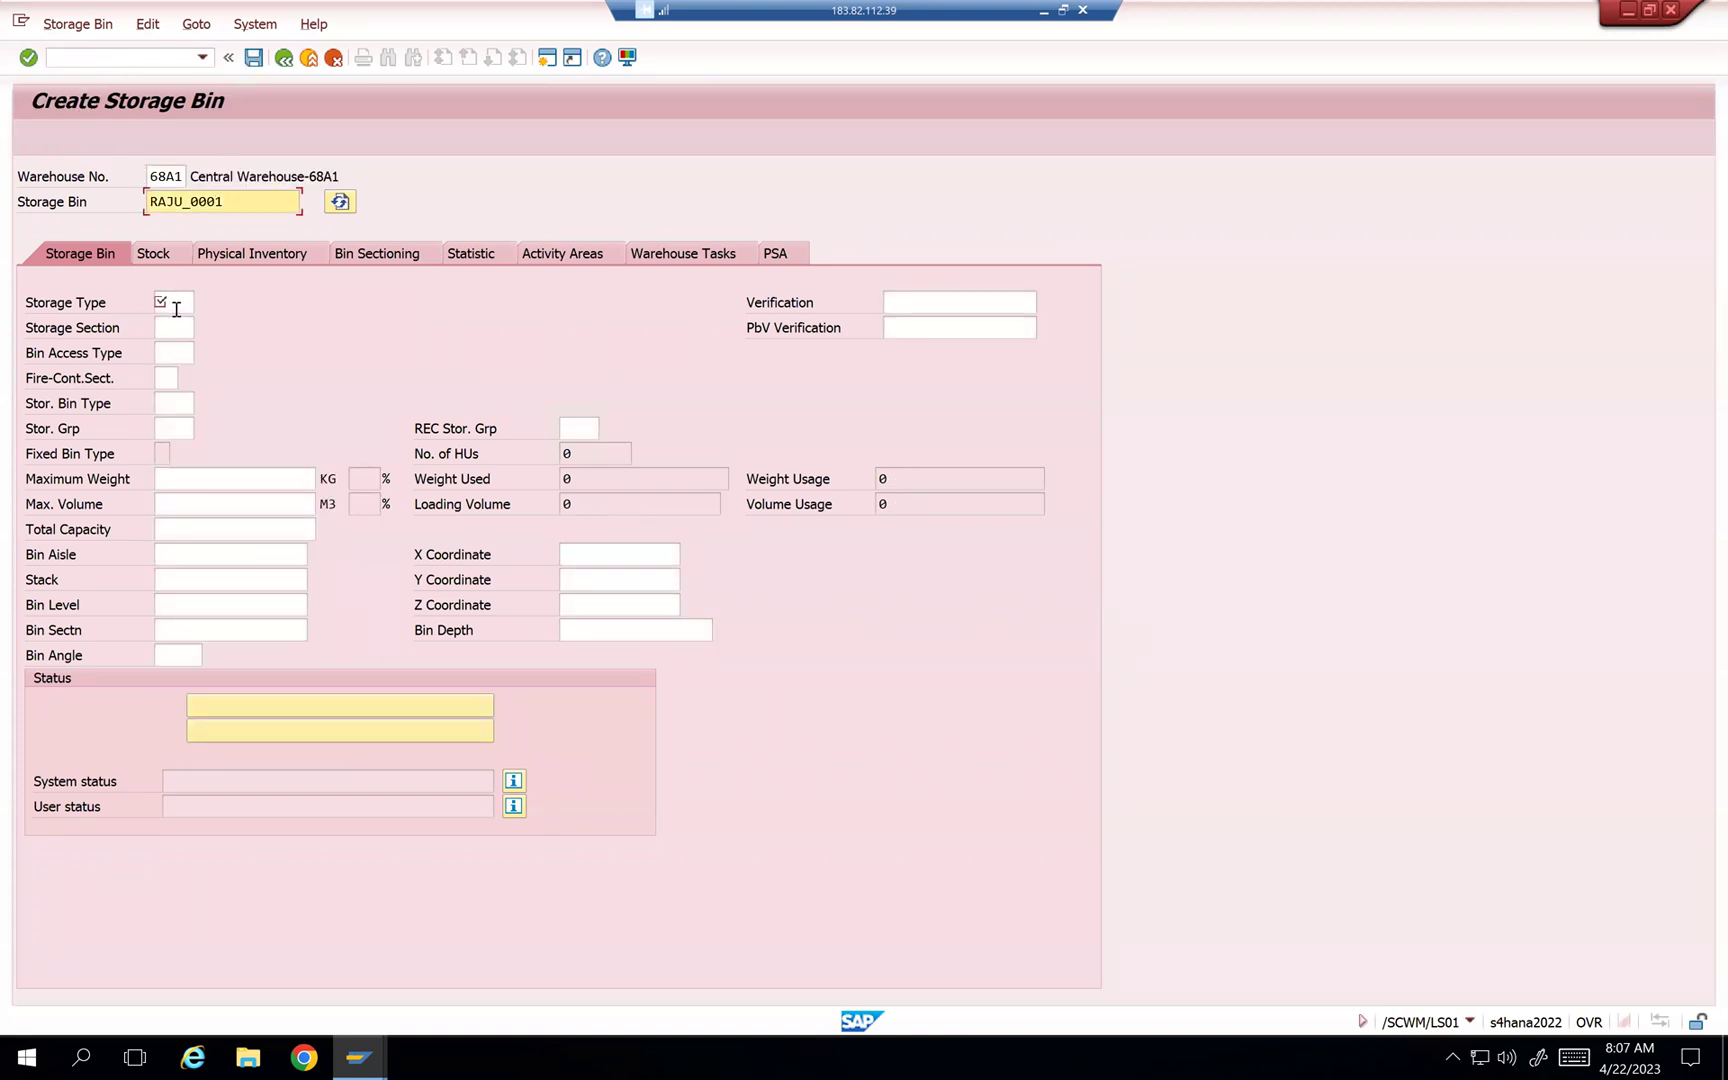
Step: Assign storage type 0050 and section 0001 Total Section, and save the new bin
left_click(175, 305)
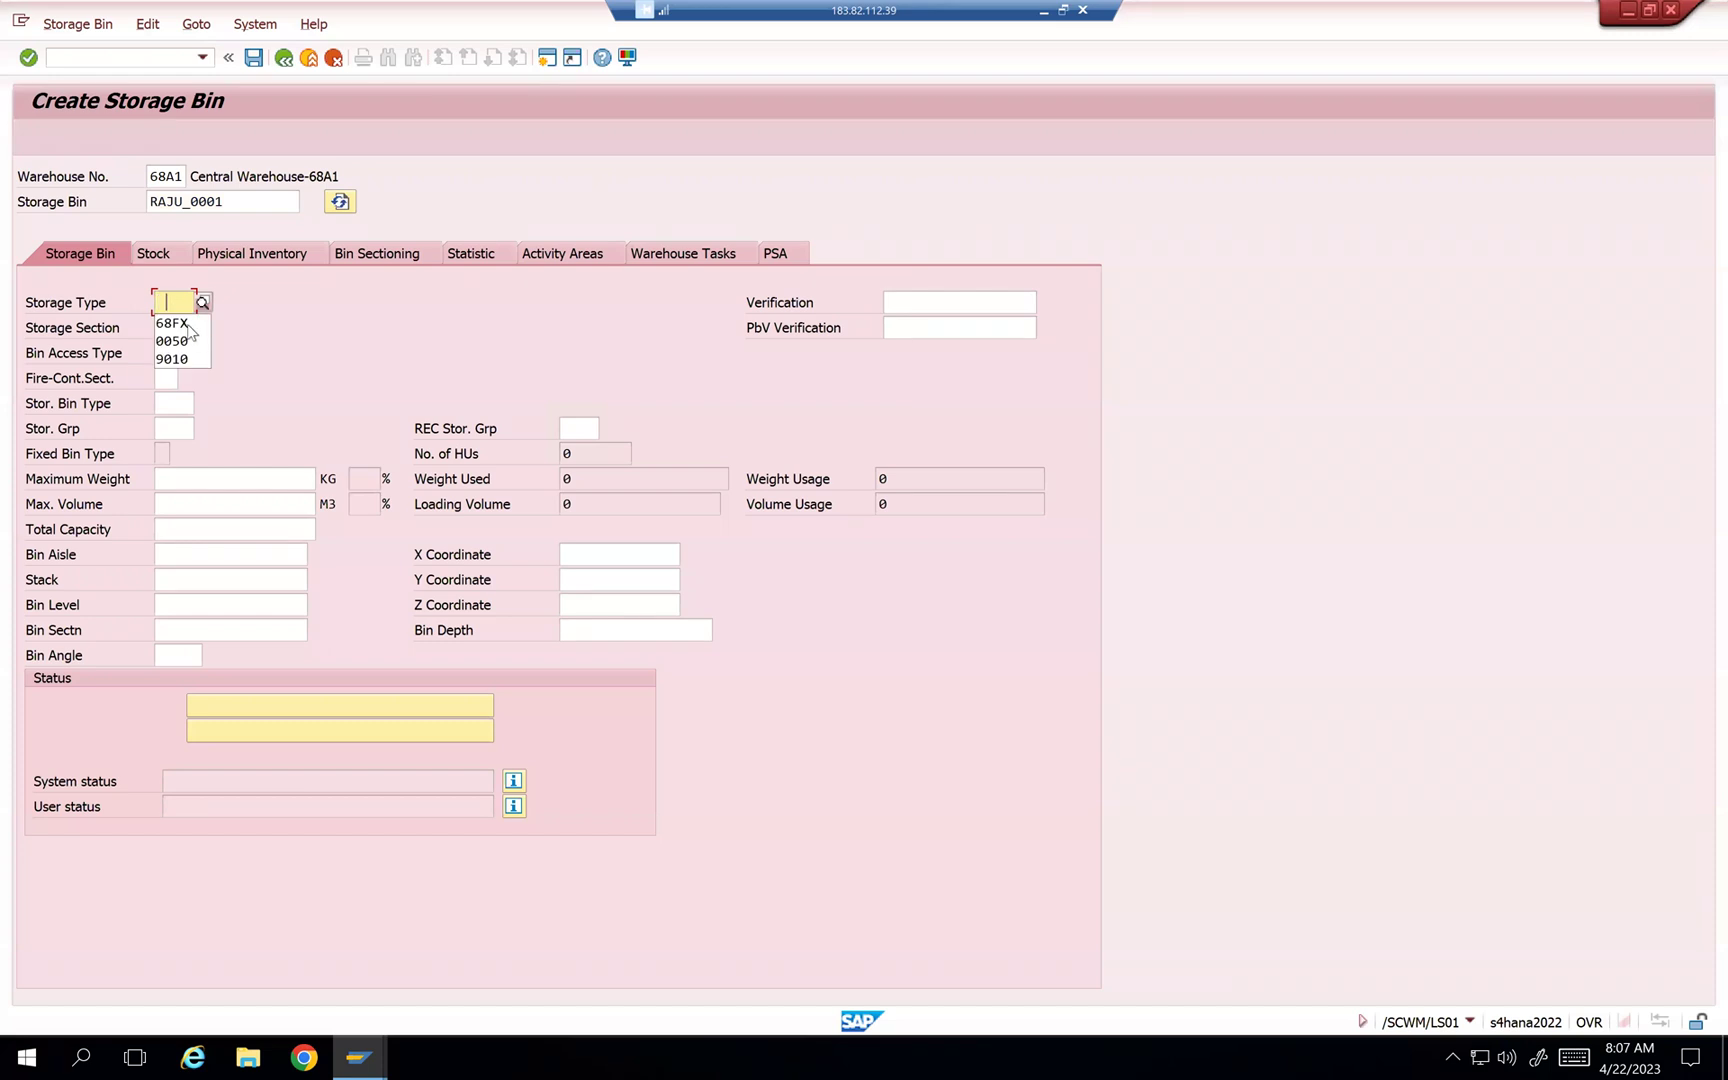
left_click(188, 342)
left_click(184, 327)
left_click(203, 328)
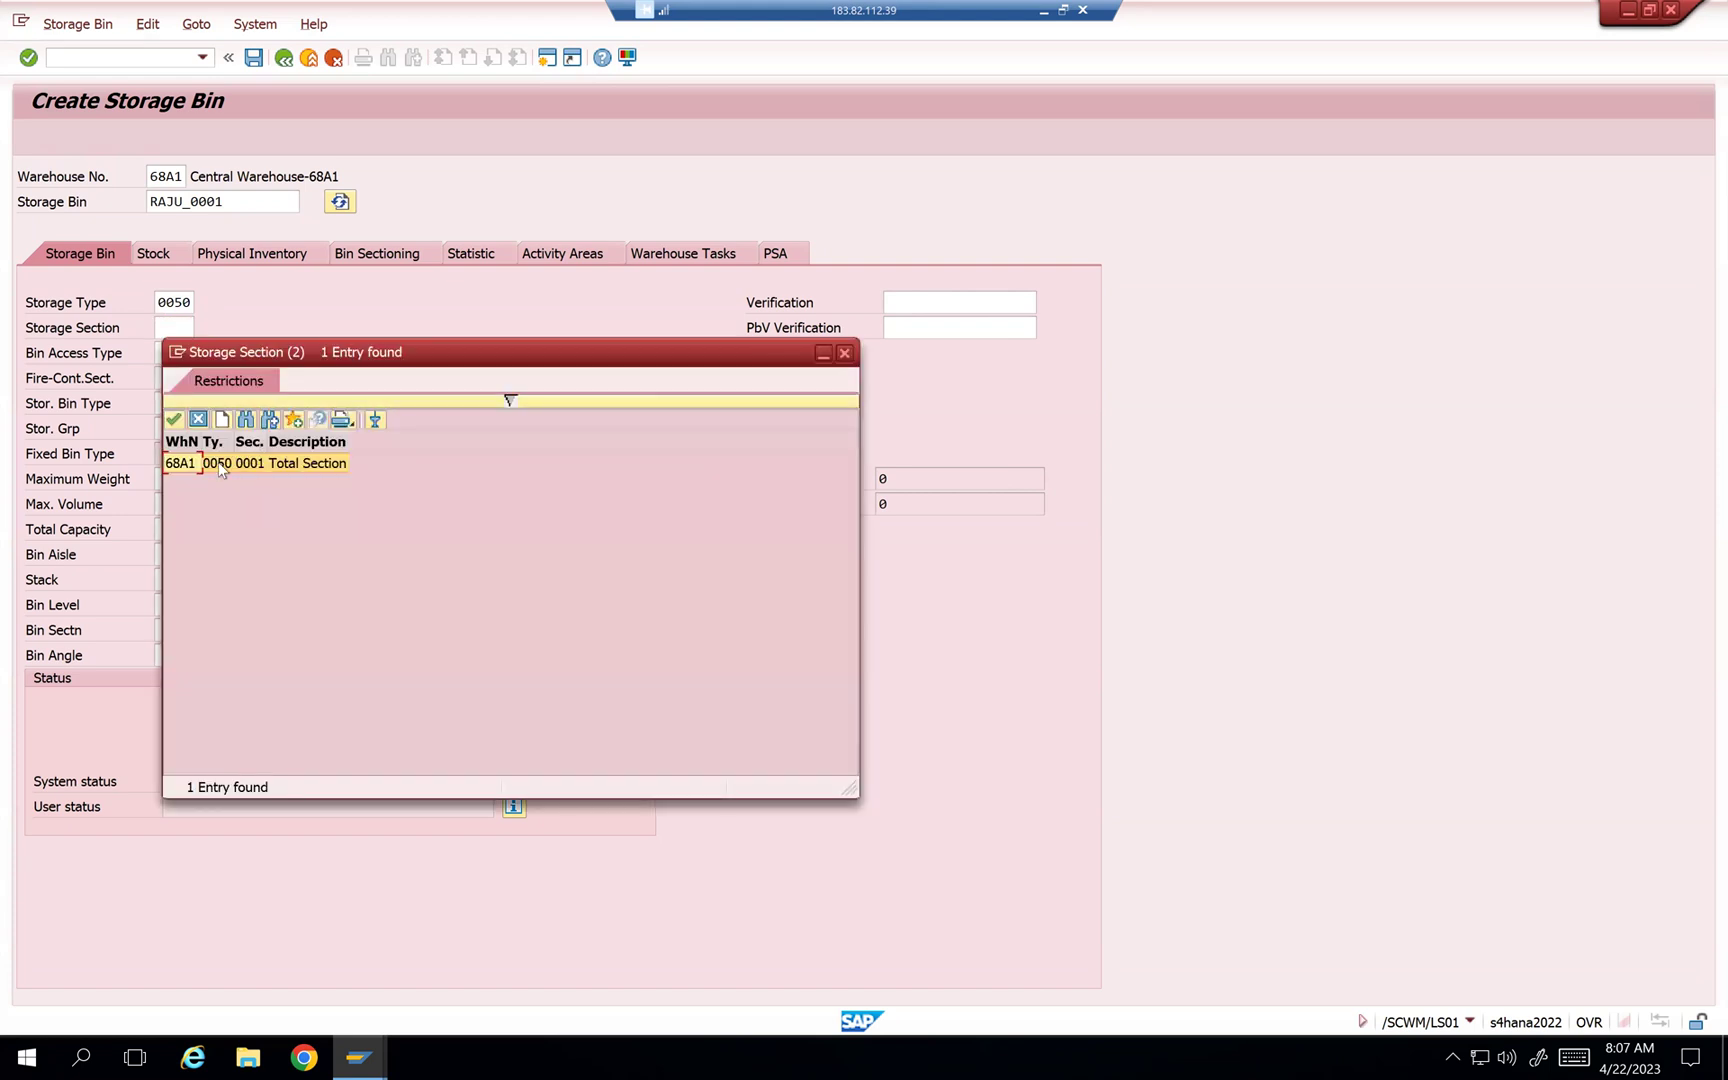
double_click(220, 465)
key("Return")
key("ctrl+s")
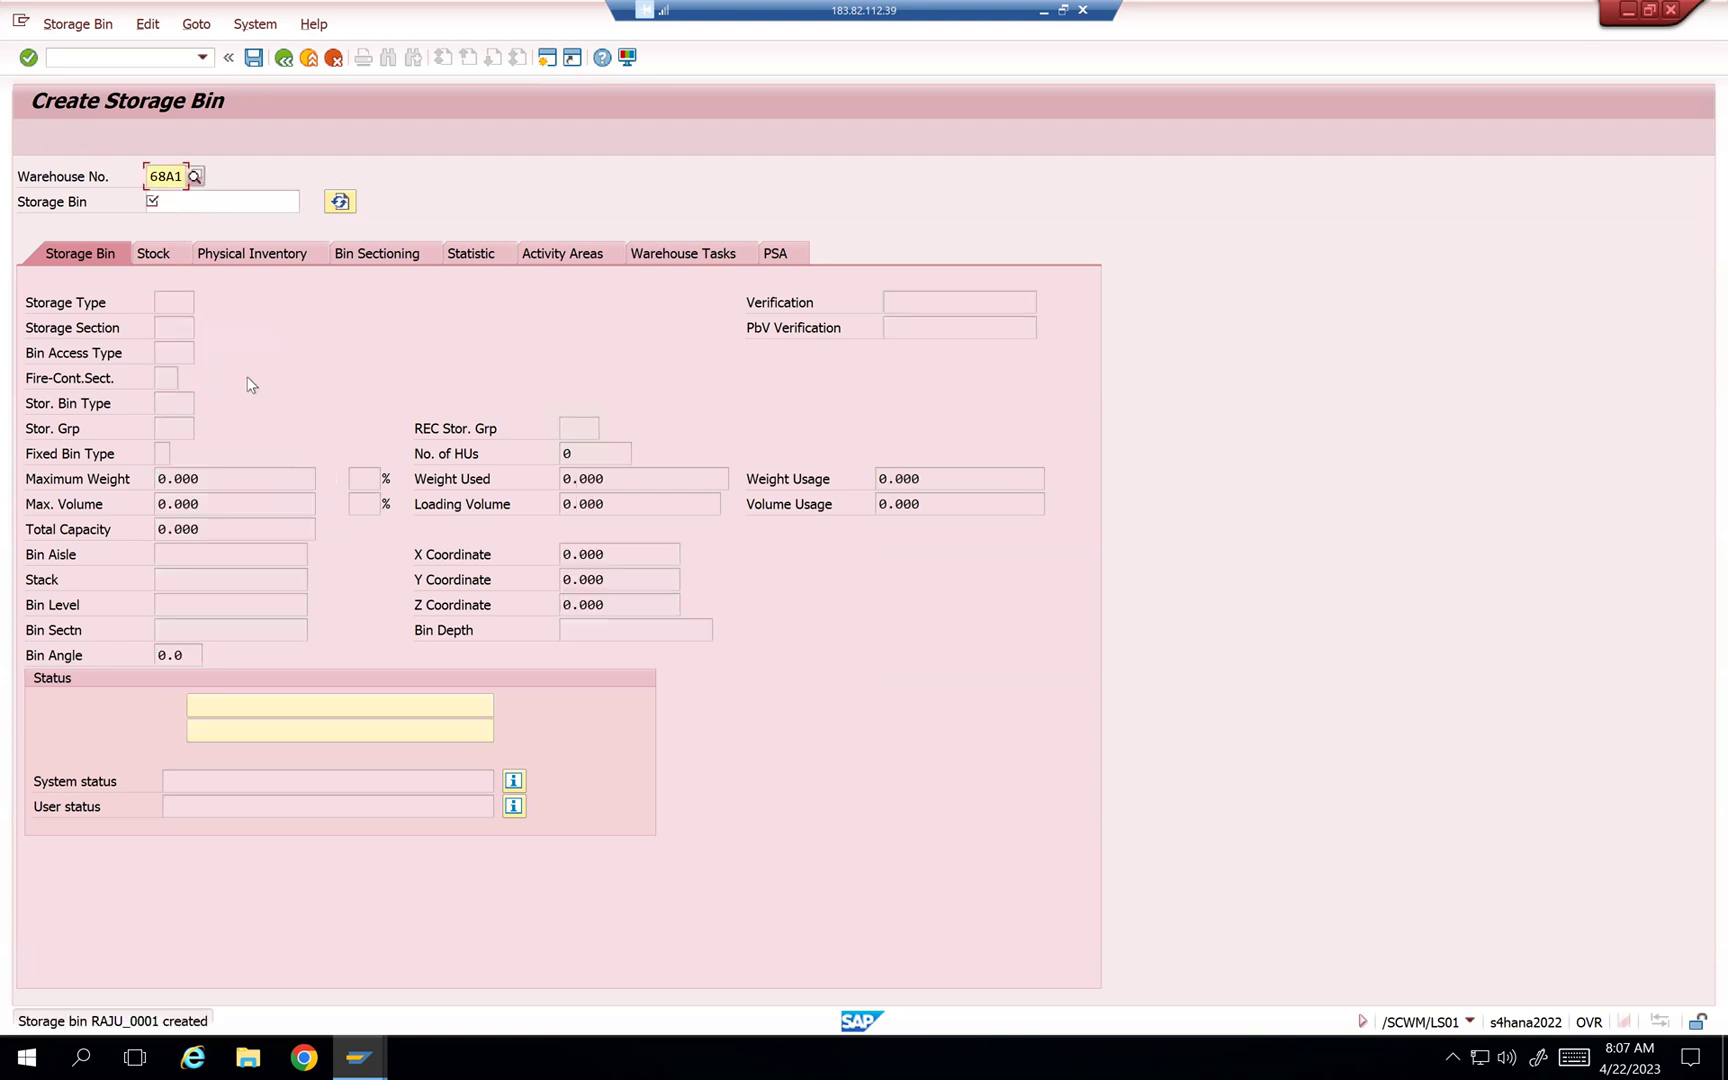
left_click(87, 24)
Step: Leave bin creation and display RAJU_0001 via /n/scwm/ls03
left_click(151, 100)
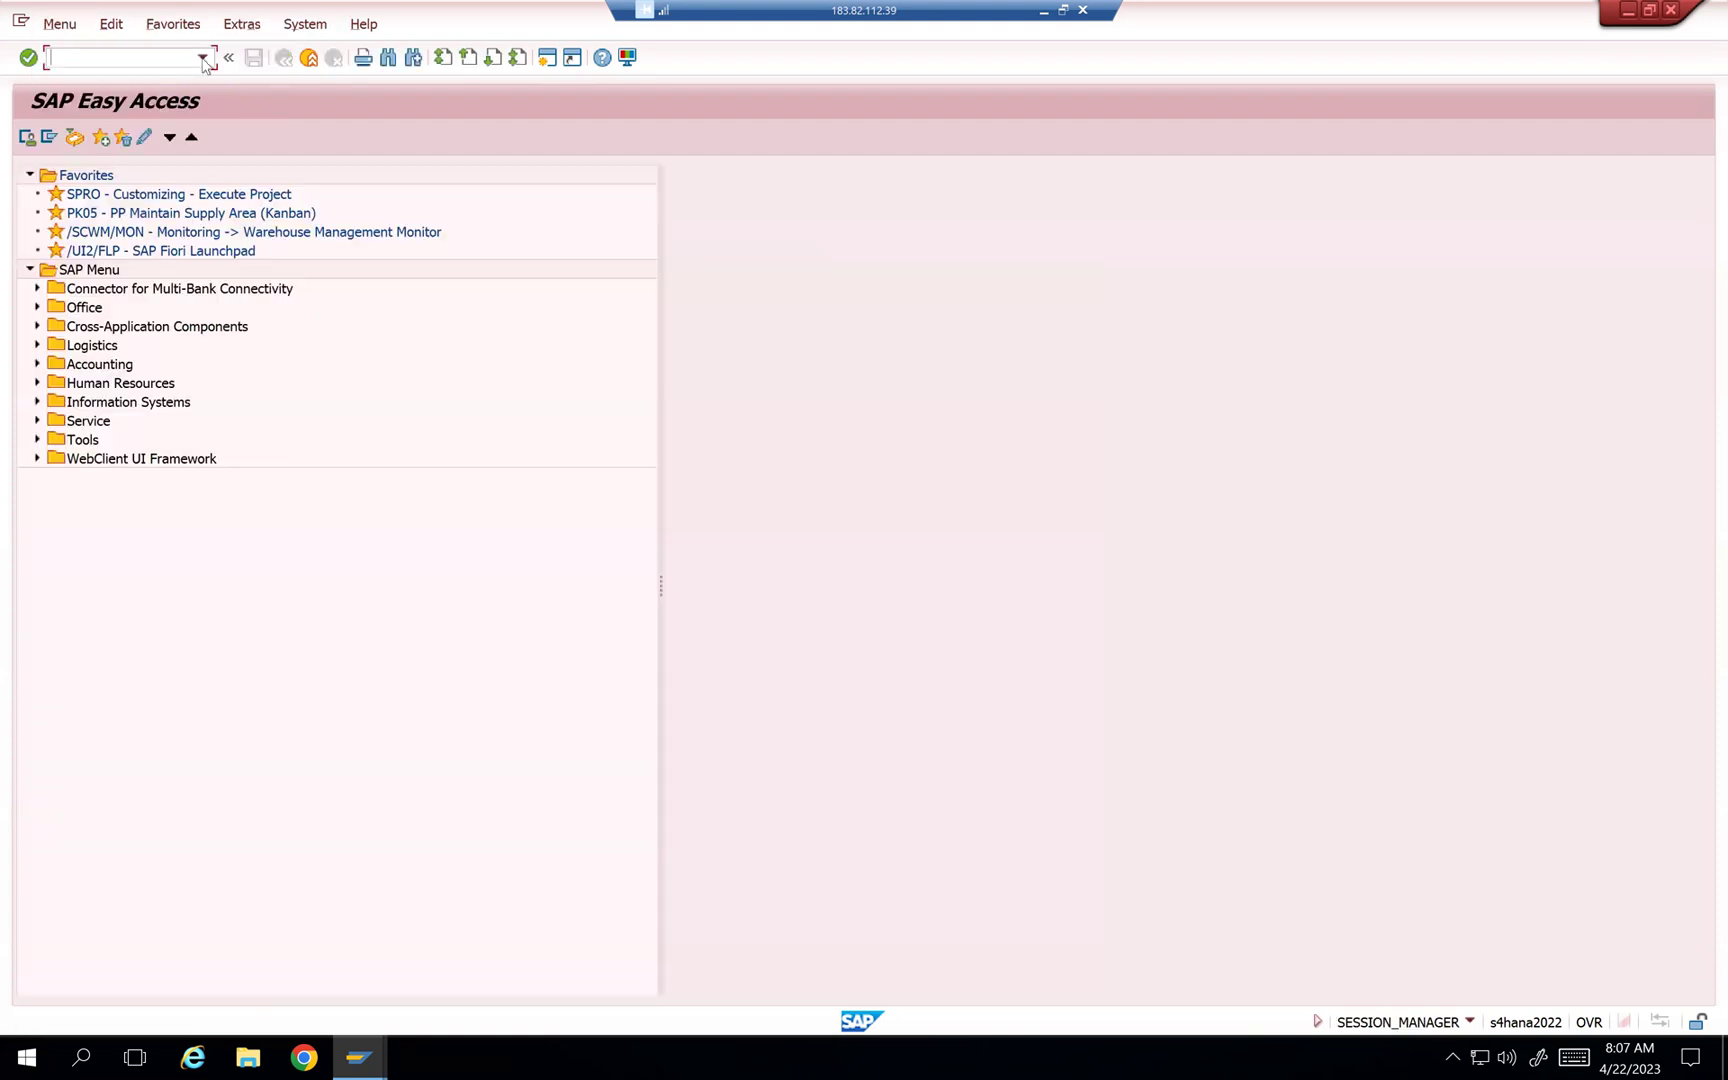
left_click(202, 57)
left_click(124, 94)
key("Return")
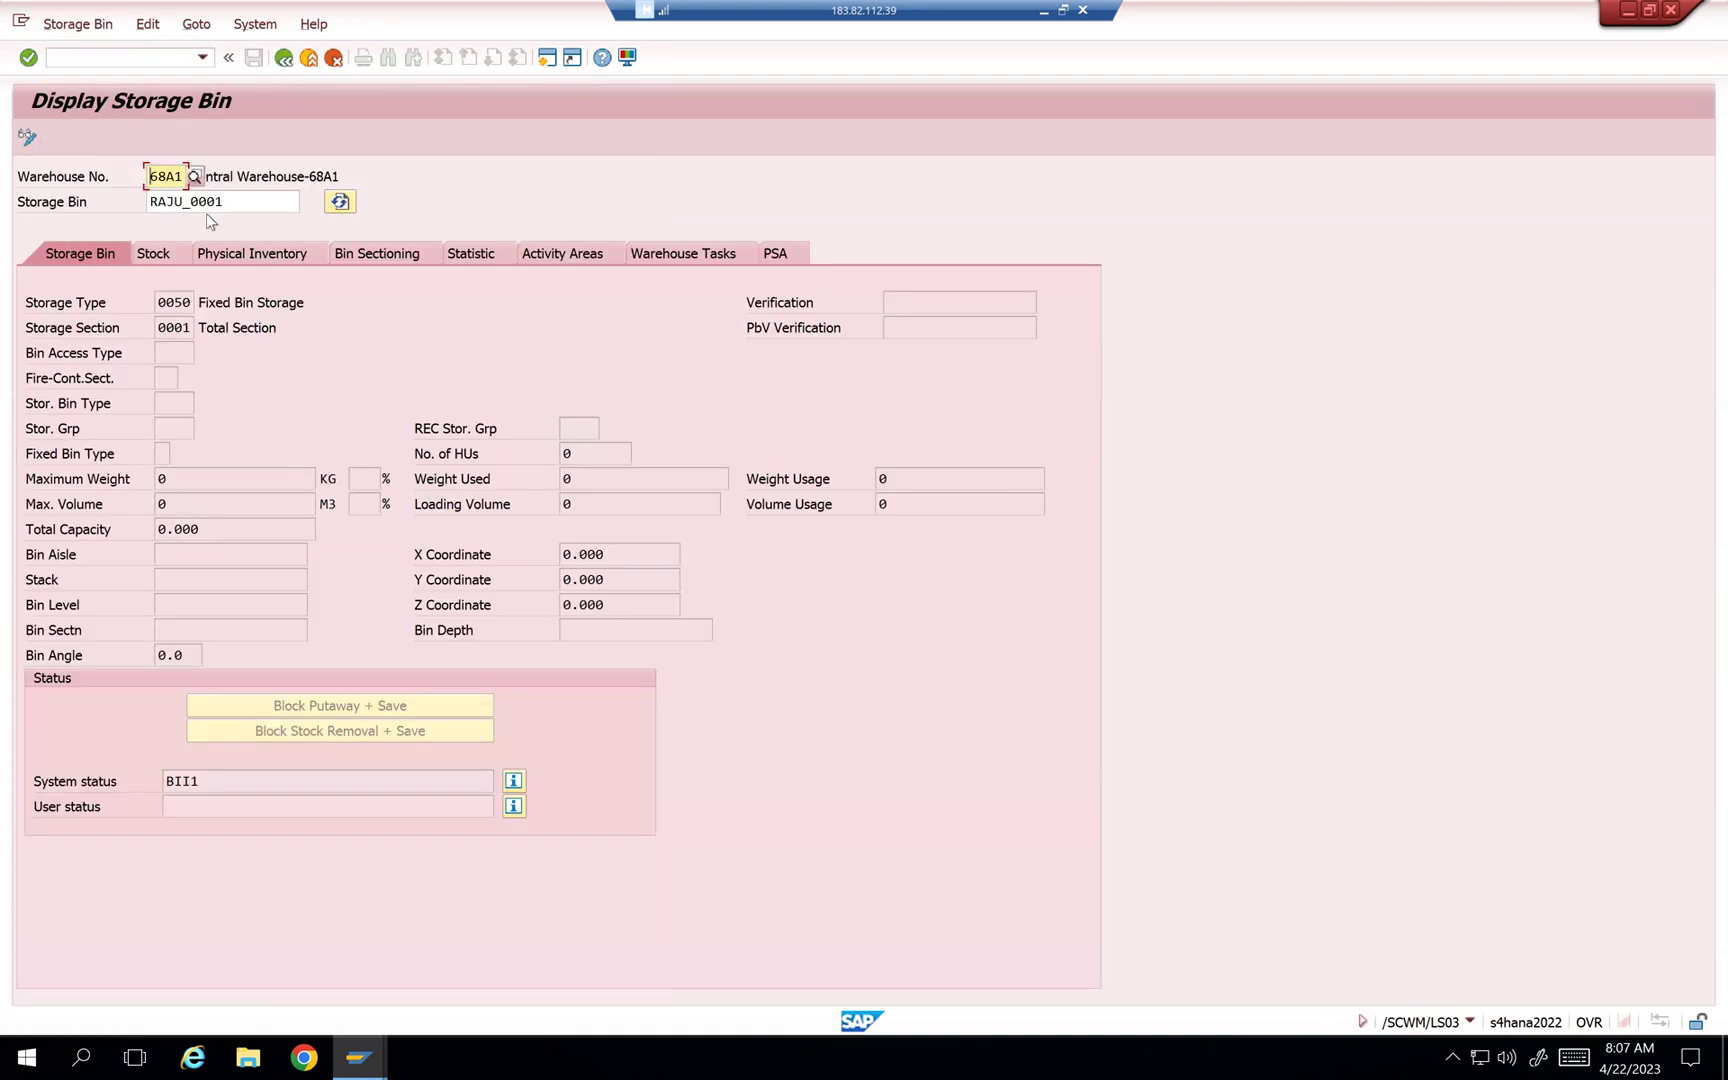
Step: Review the change documents logging storage type 0050 and section 0001 as Added
left_click(88, 23)
left_click(98, 52)
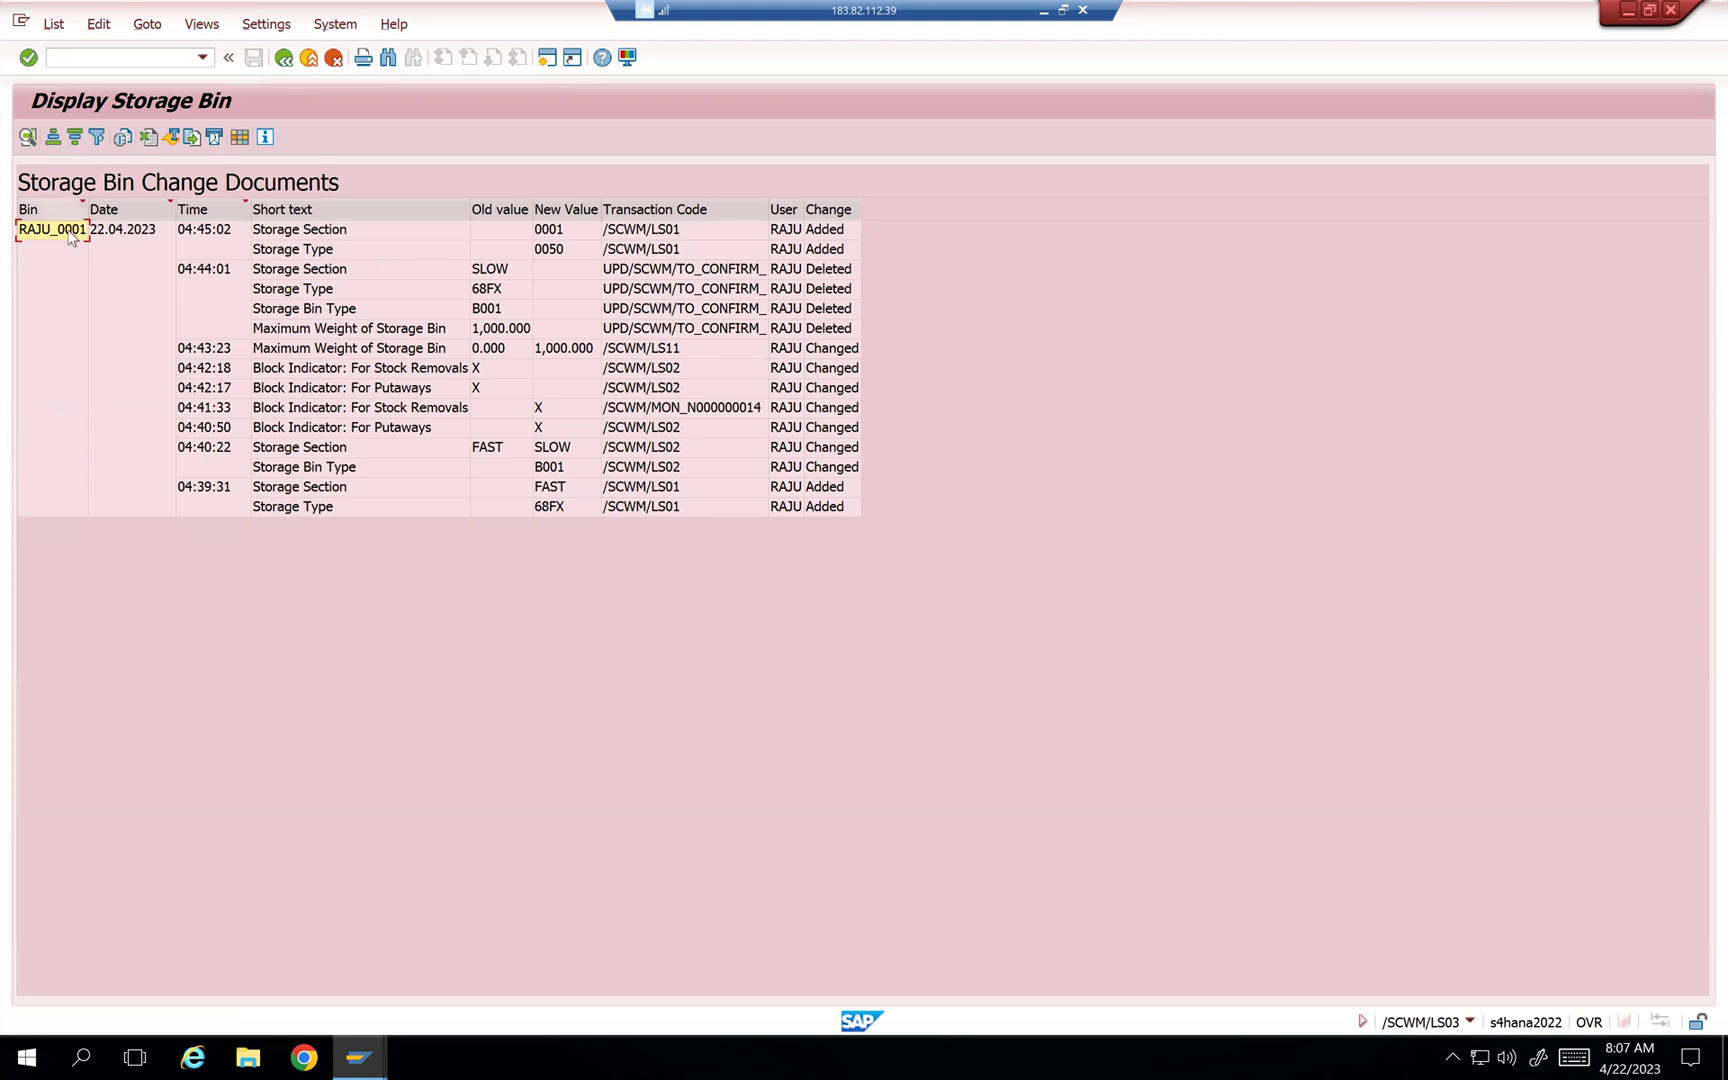
left_click(565, 234)
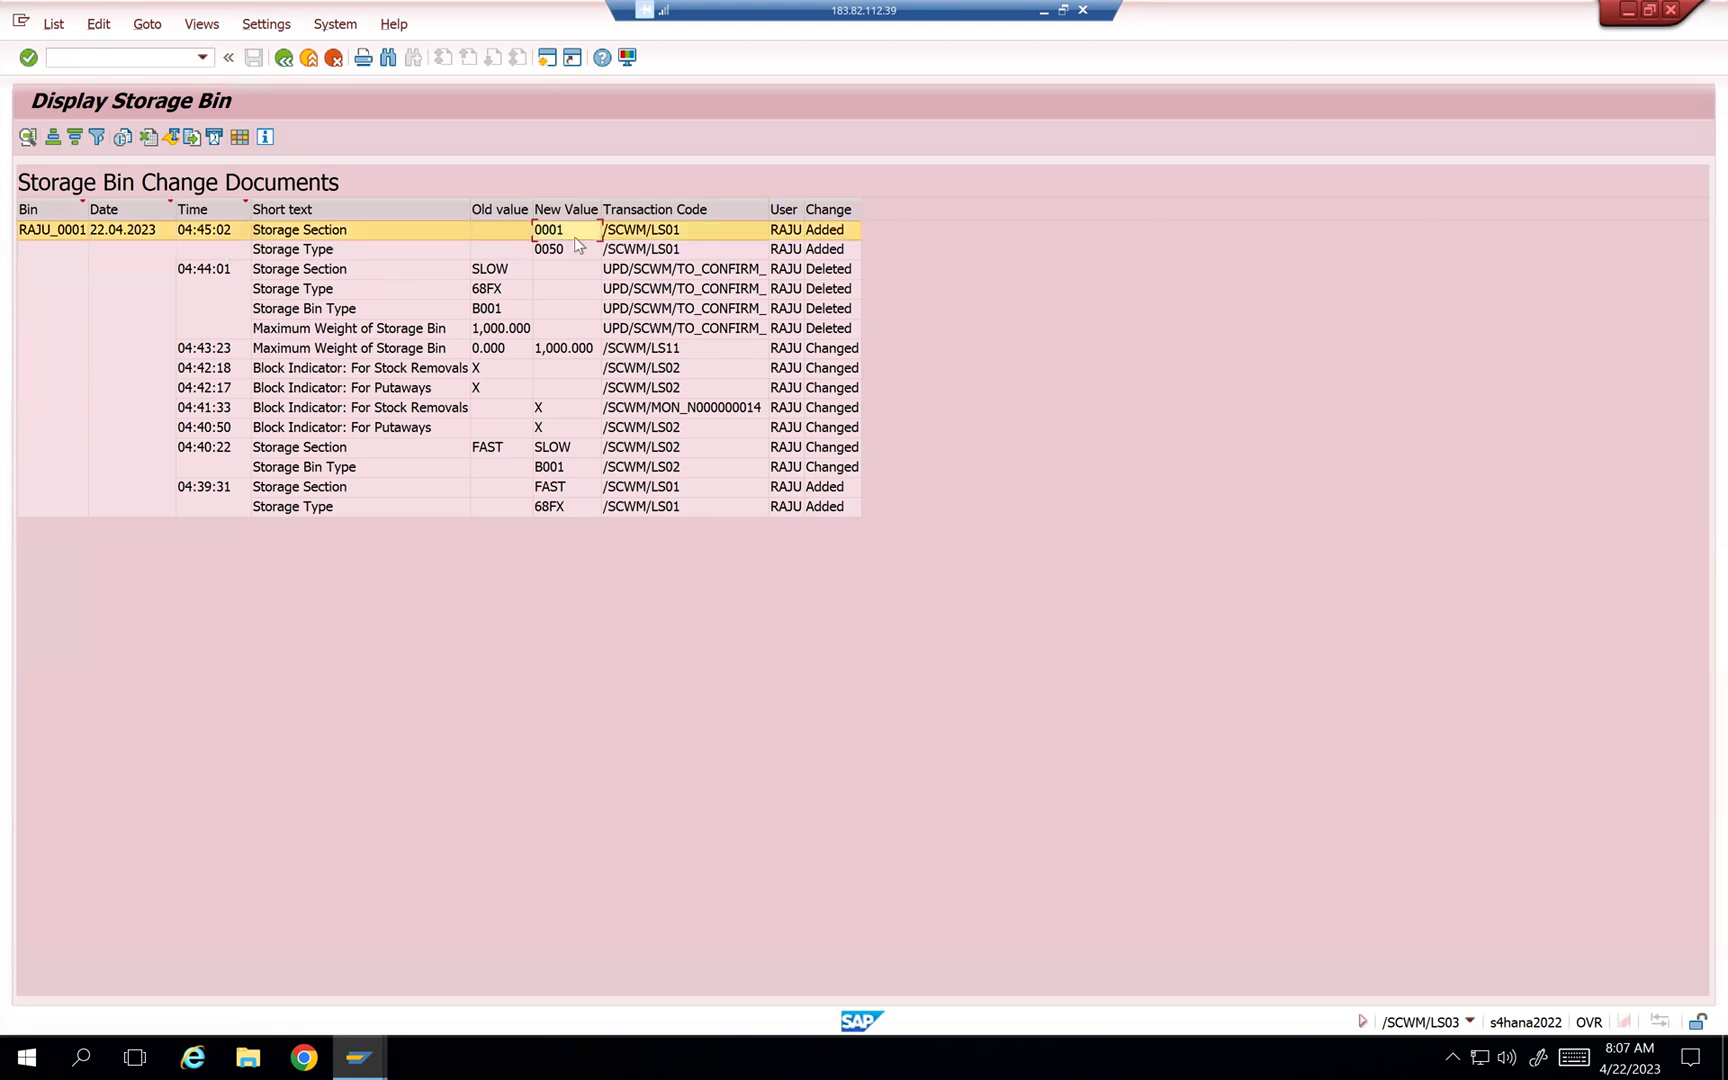
left_click(660, 252)
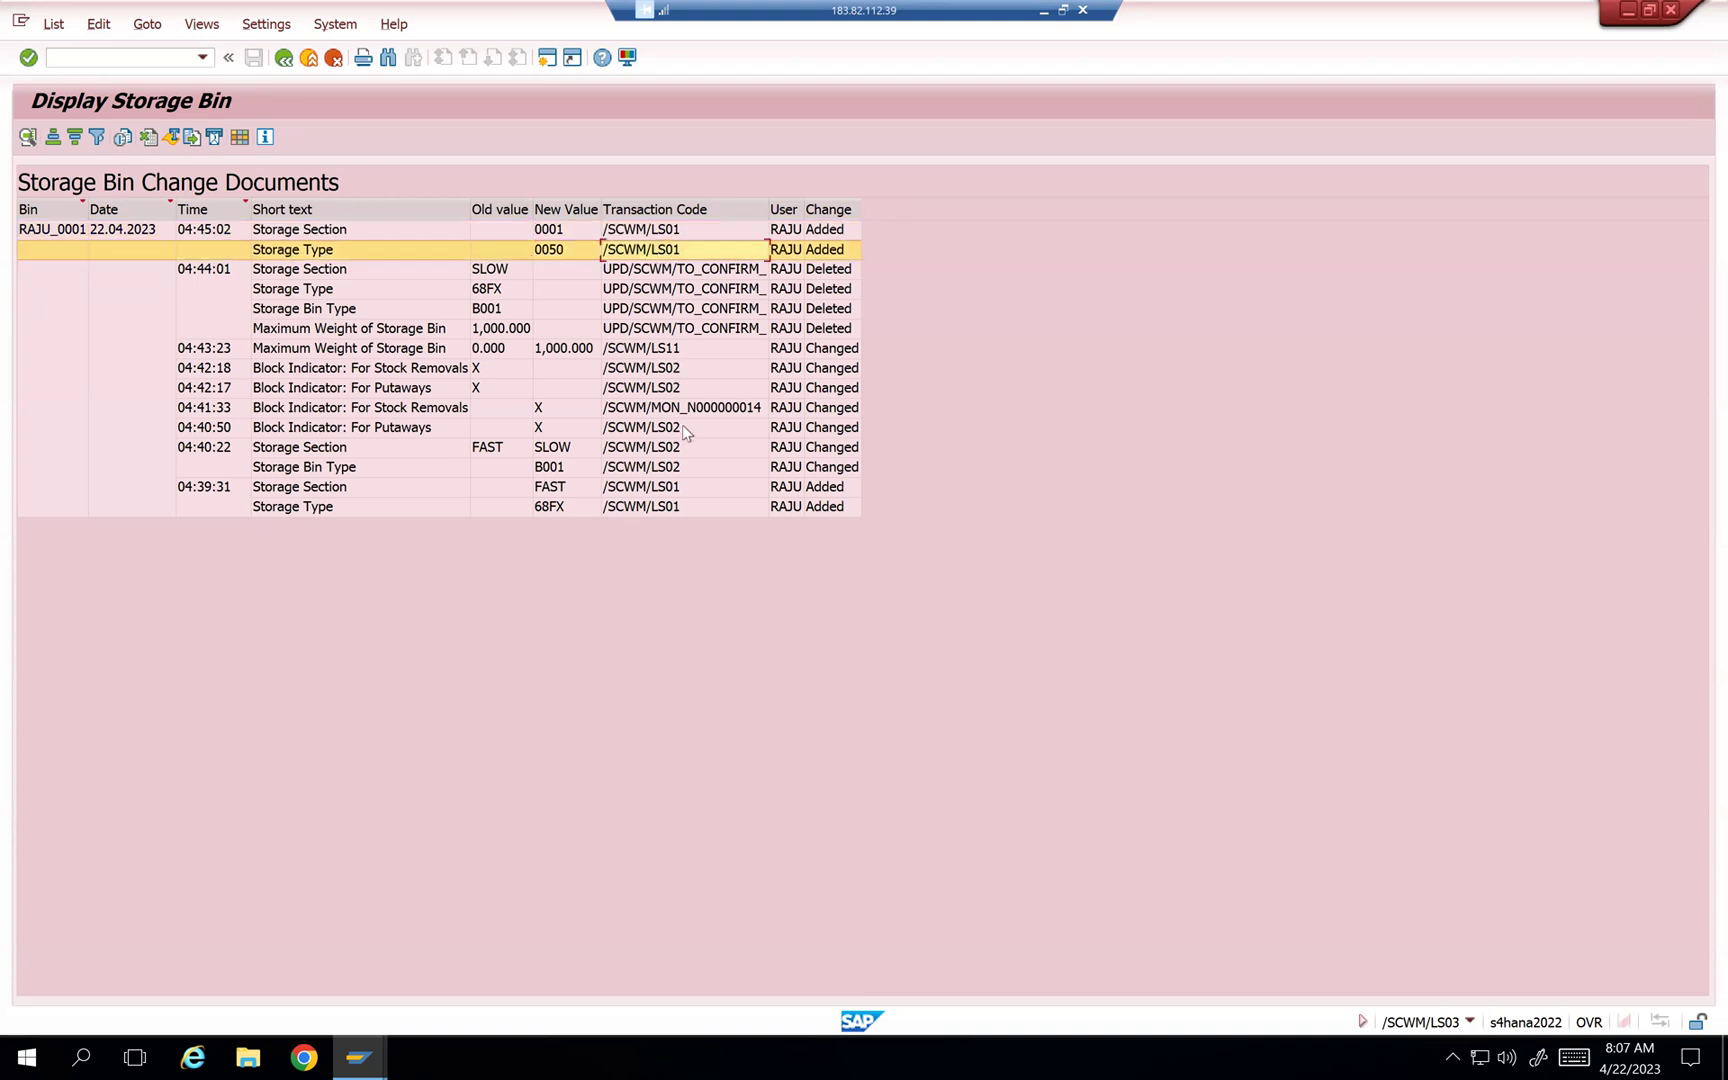
left_click(284, 57)
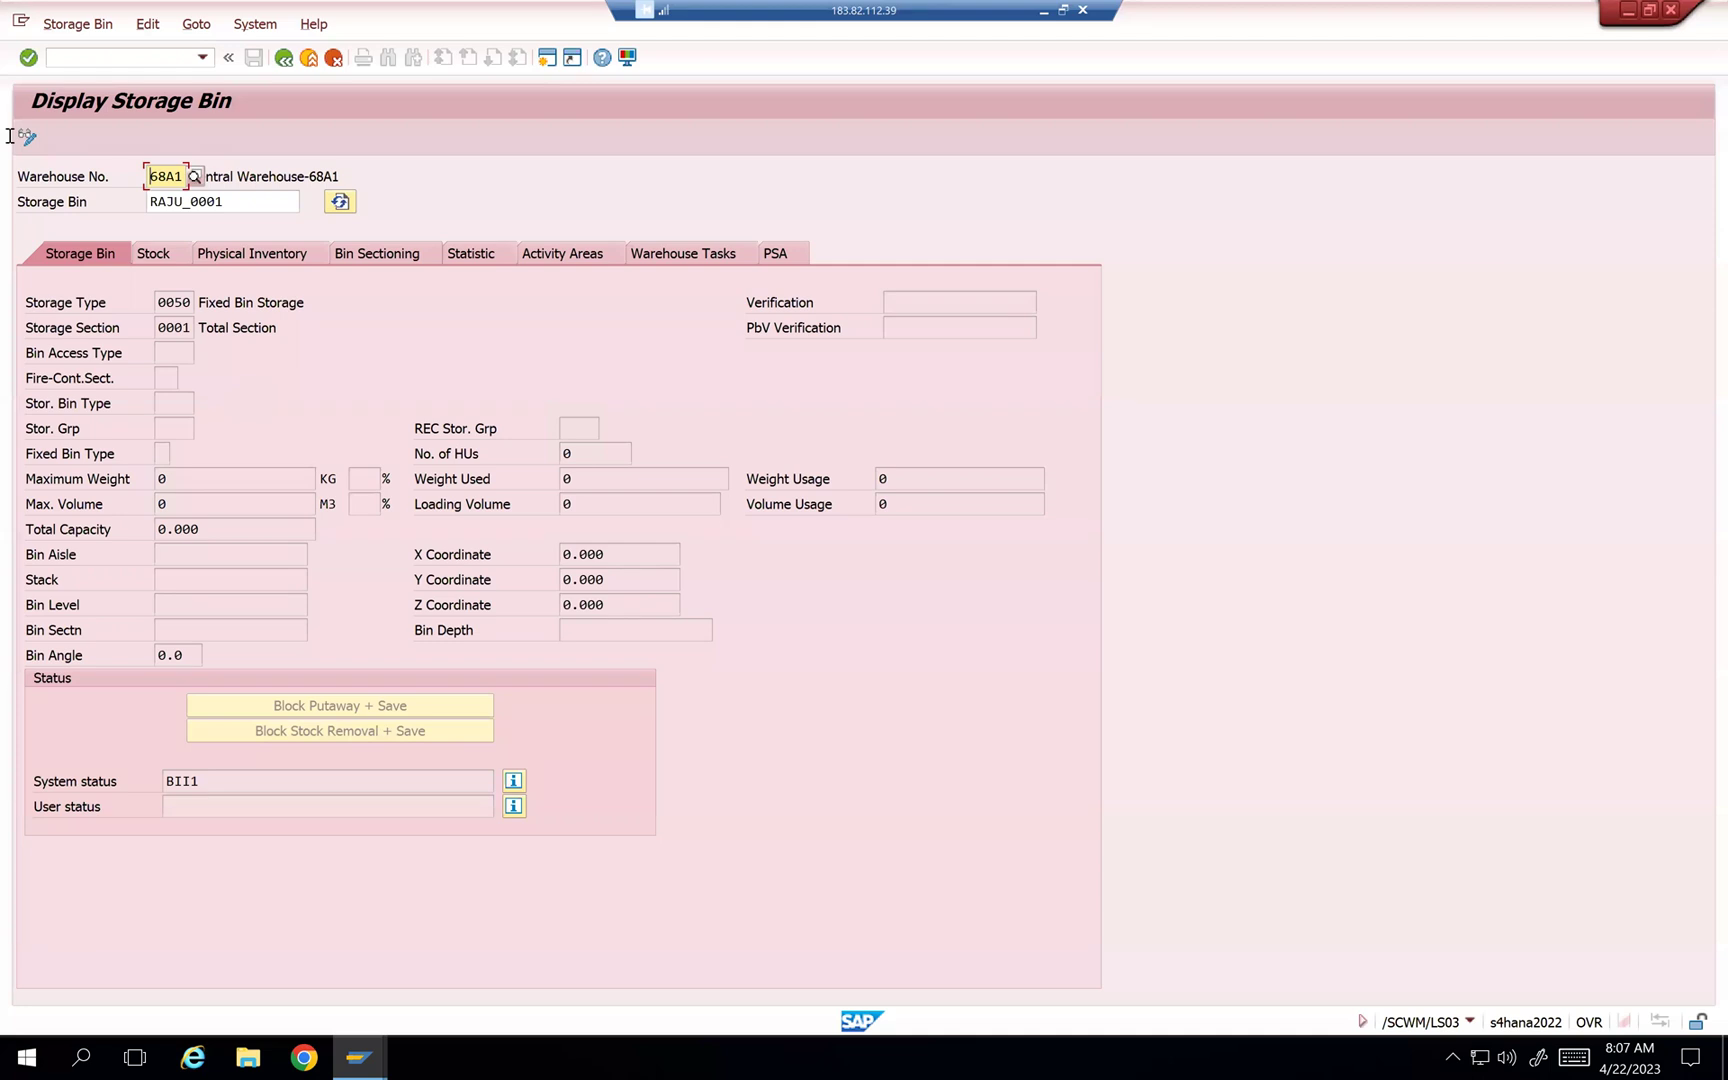
Step: In SPRO, navigate the IMG to EWM Master Data > Storage Bins > Activate Change Documents
left_click(91, 58)
type("/nspro")
key("Return")
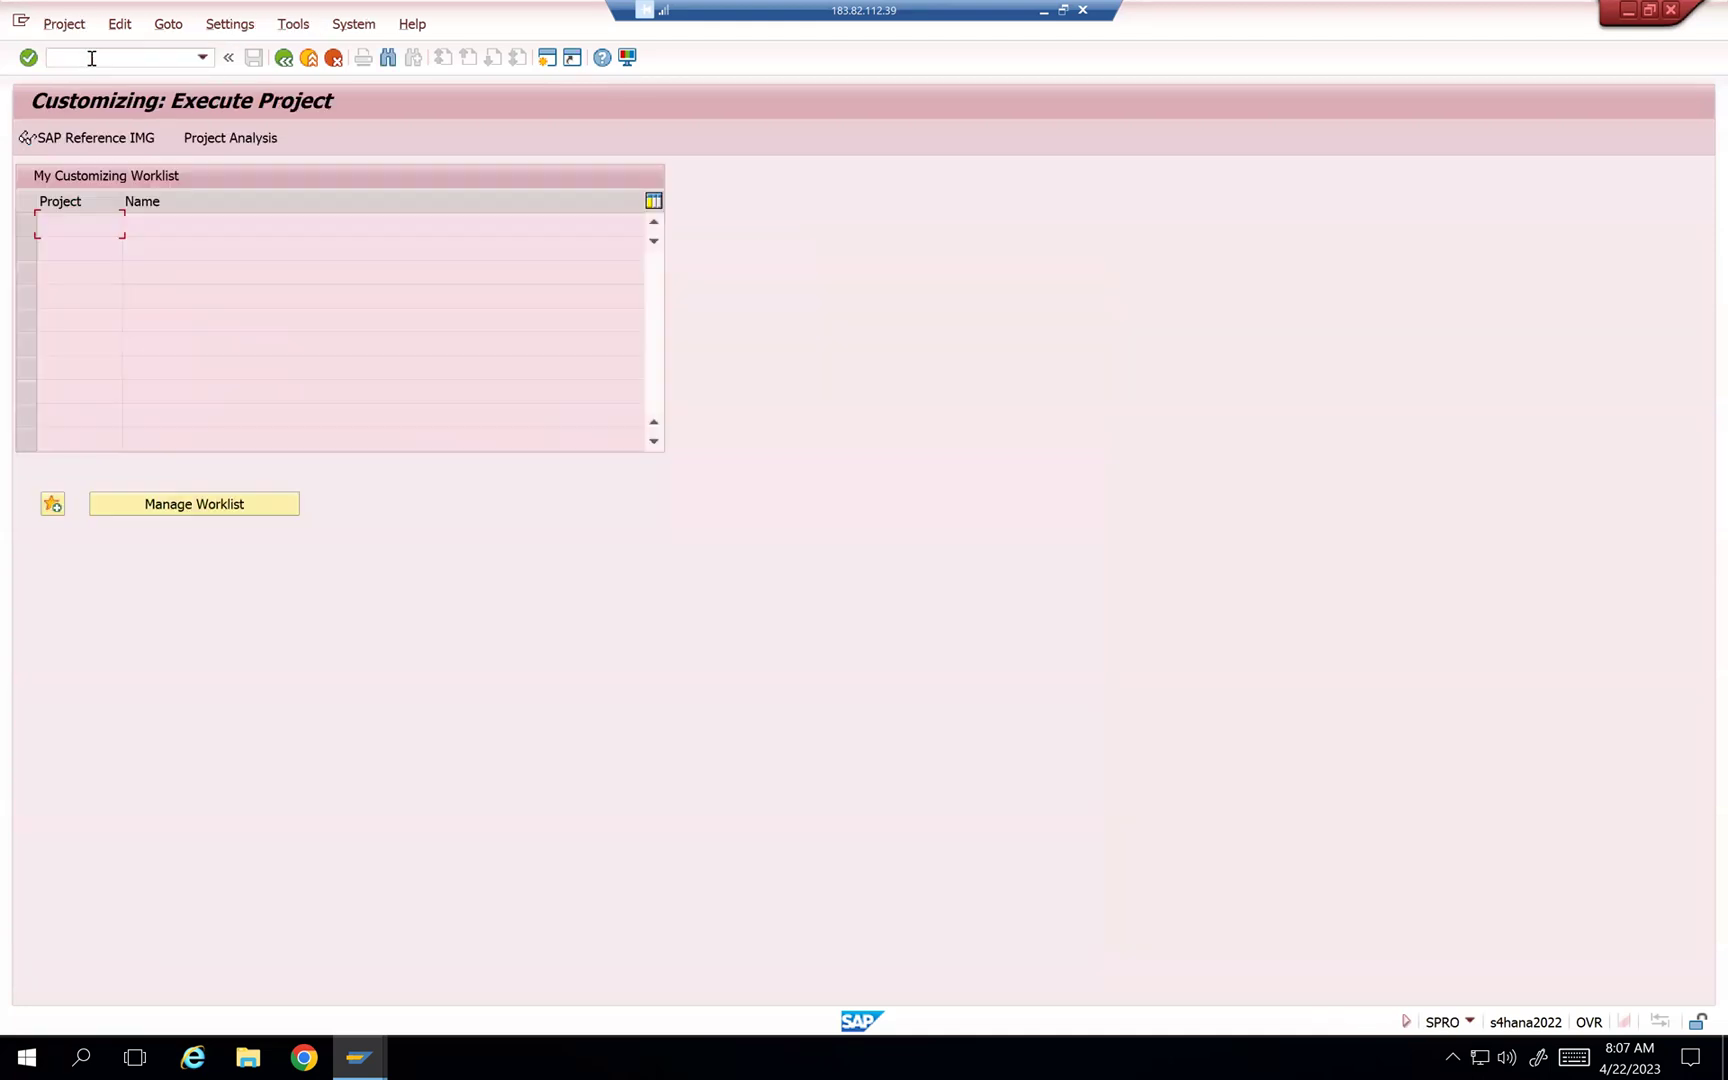
left_click(108, 135)
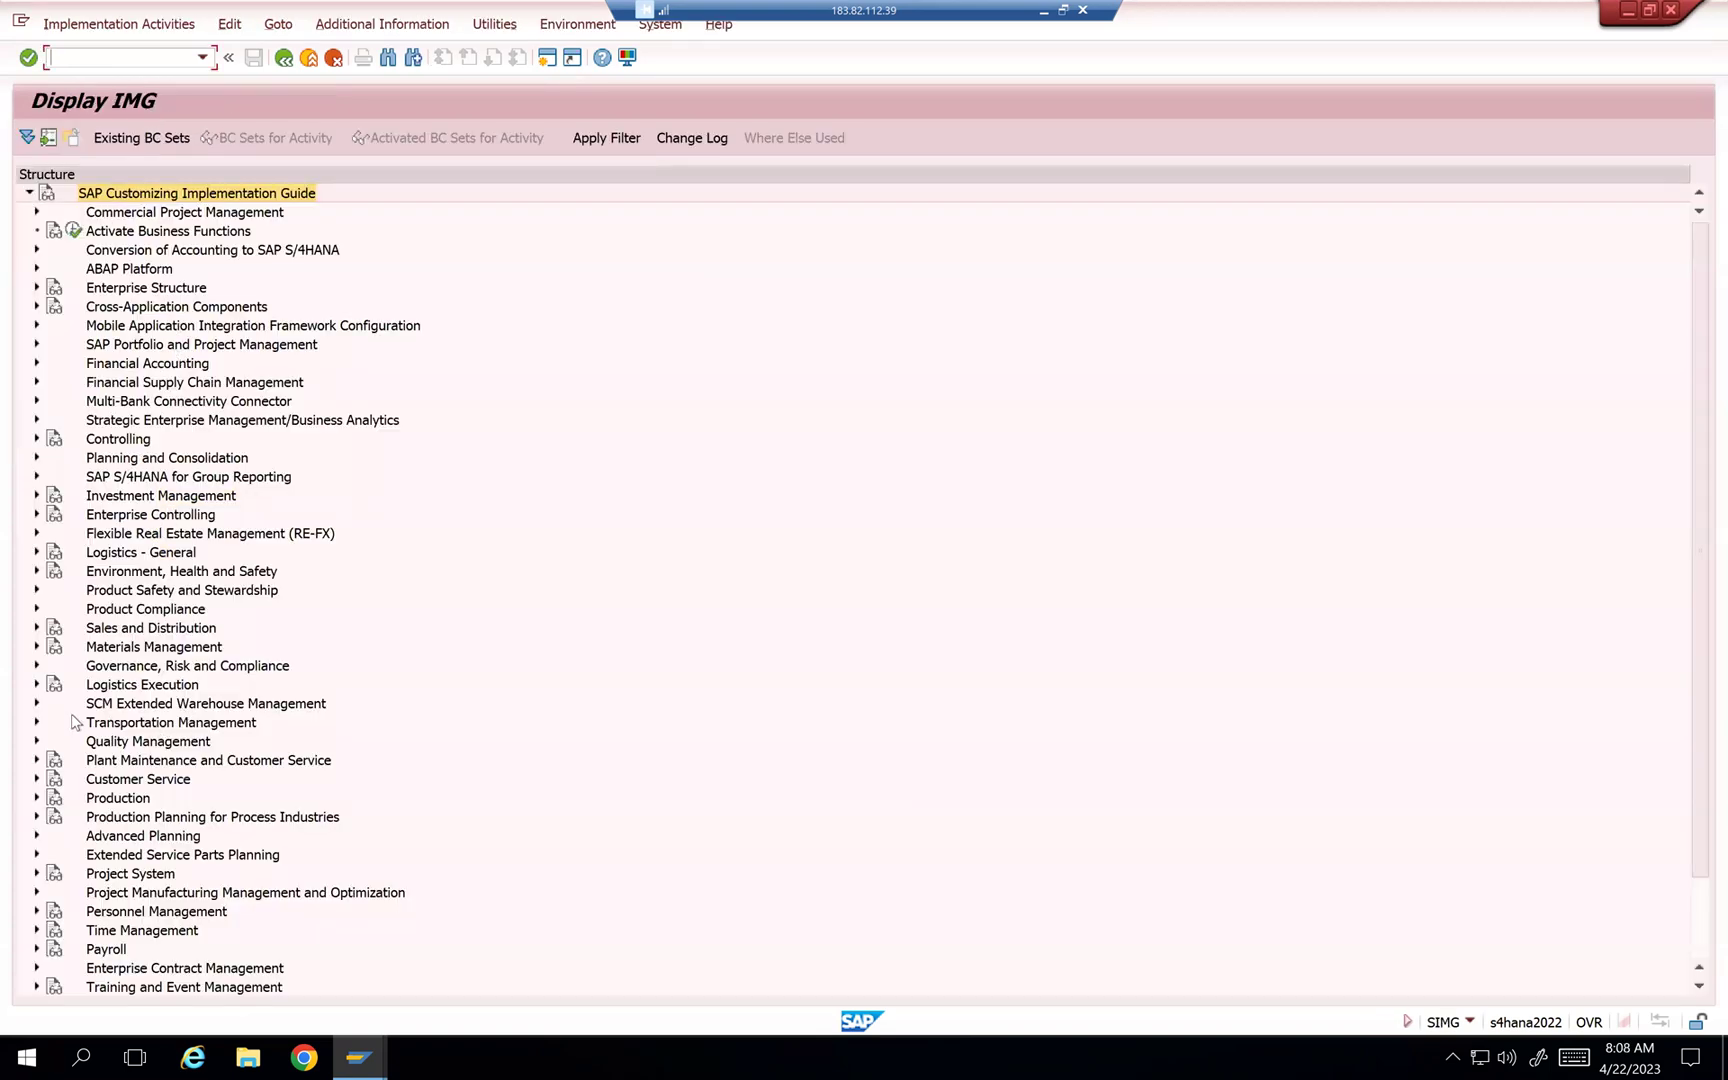
left_click(37, 703)
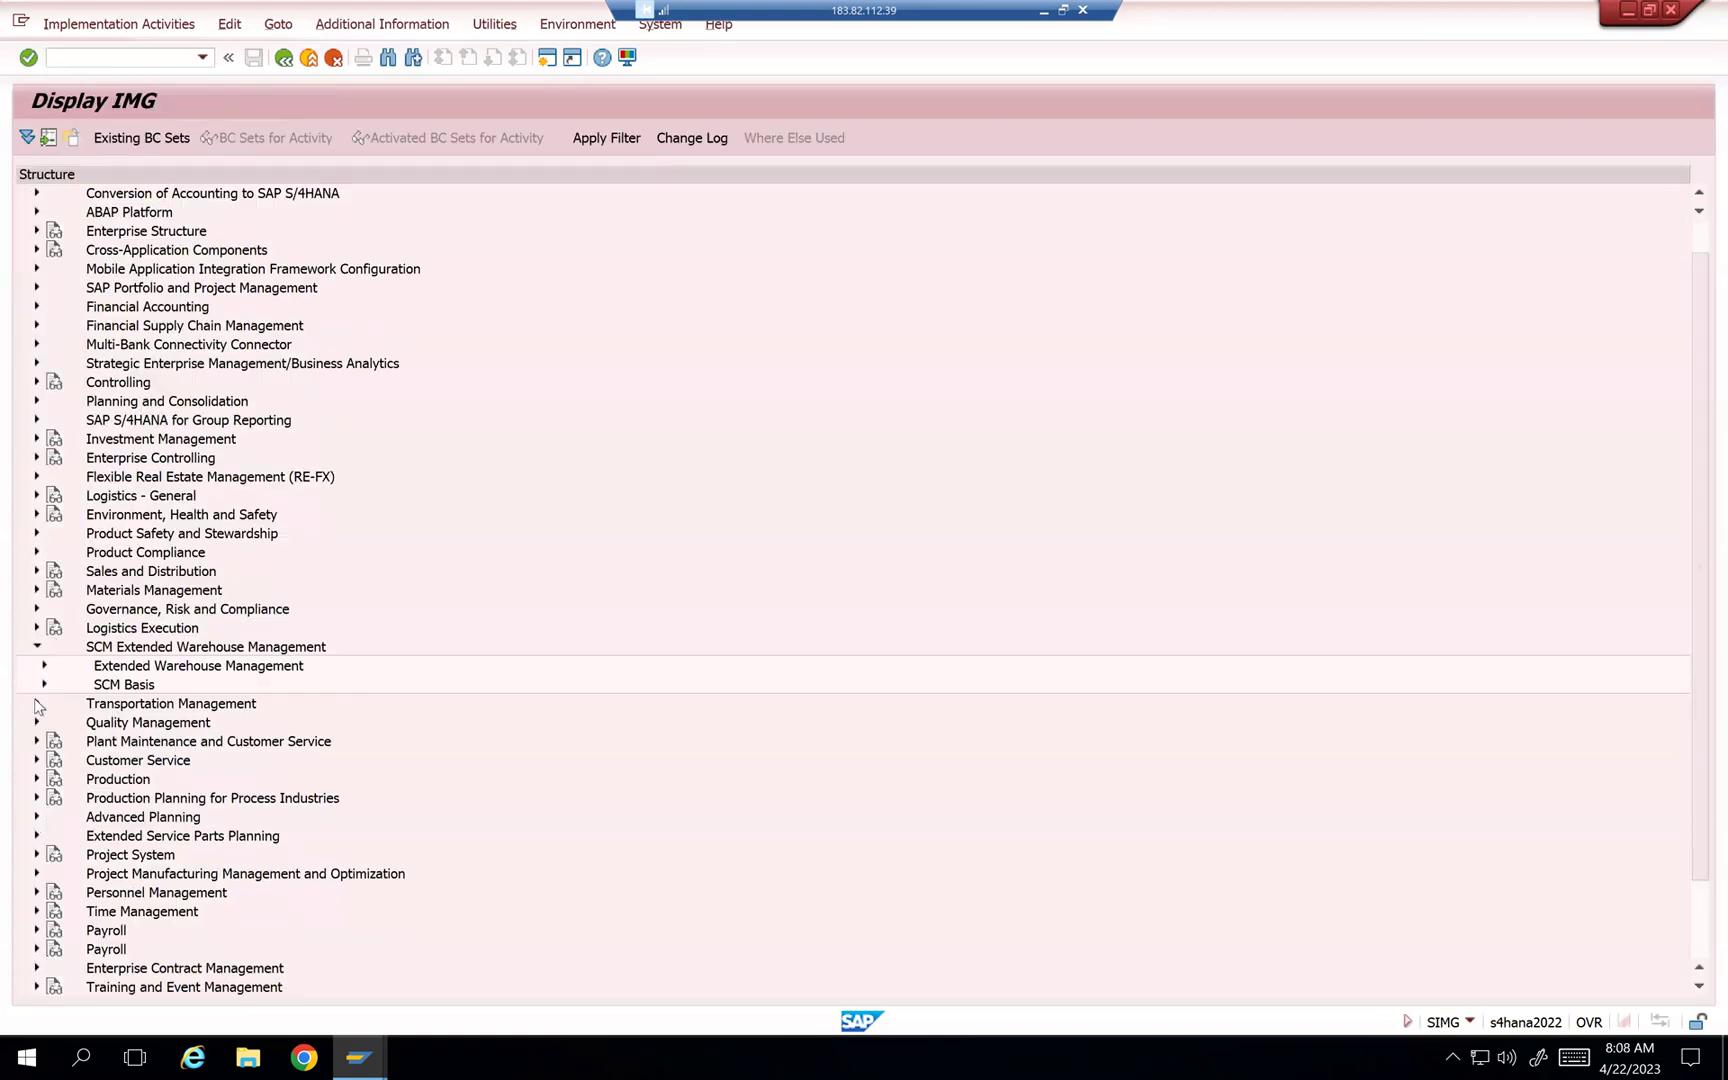
left_click(44, 665)
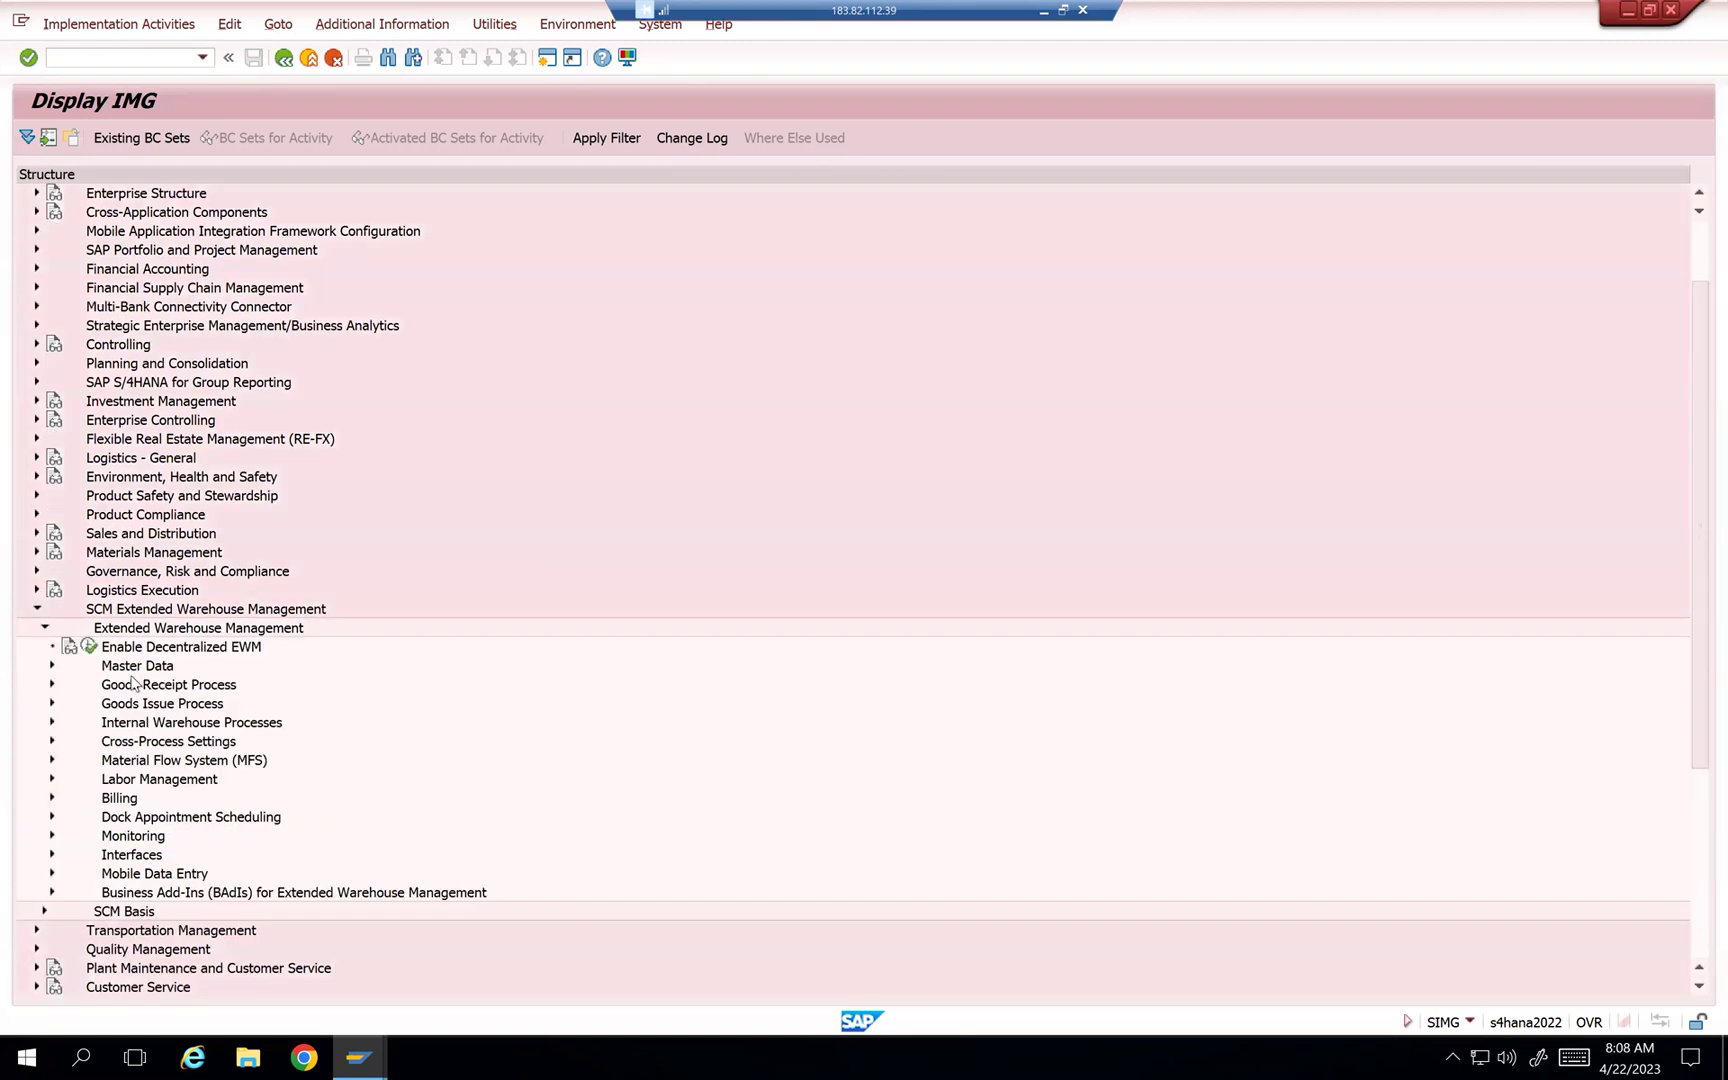
scroll(133, 683, "down", 2)
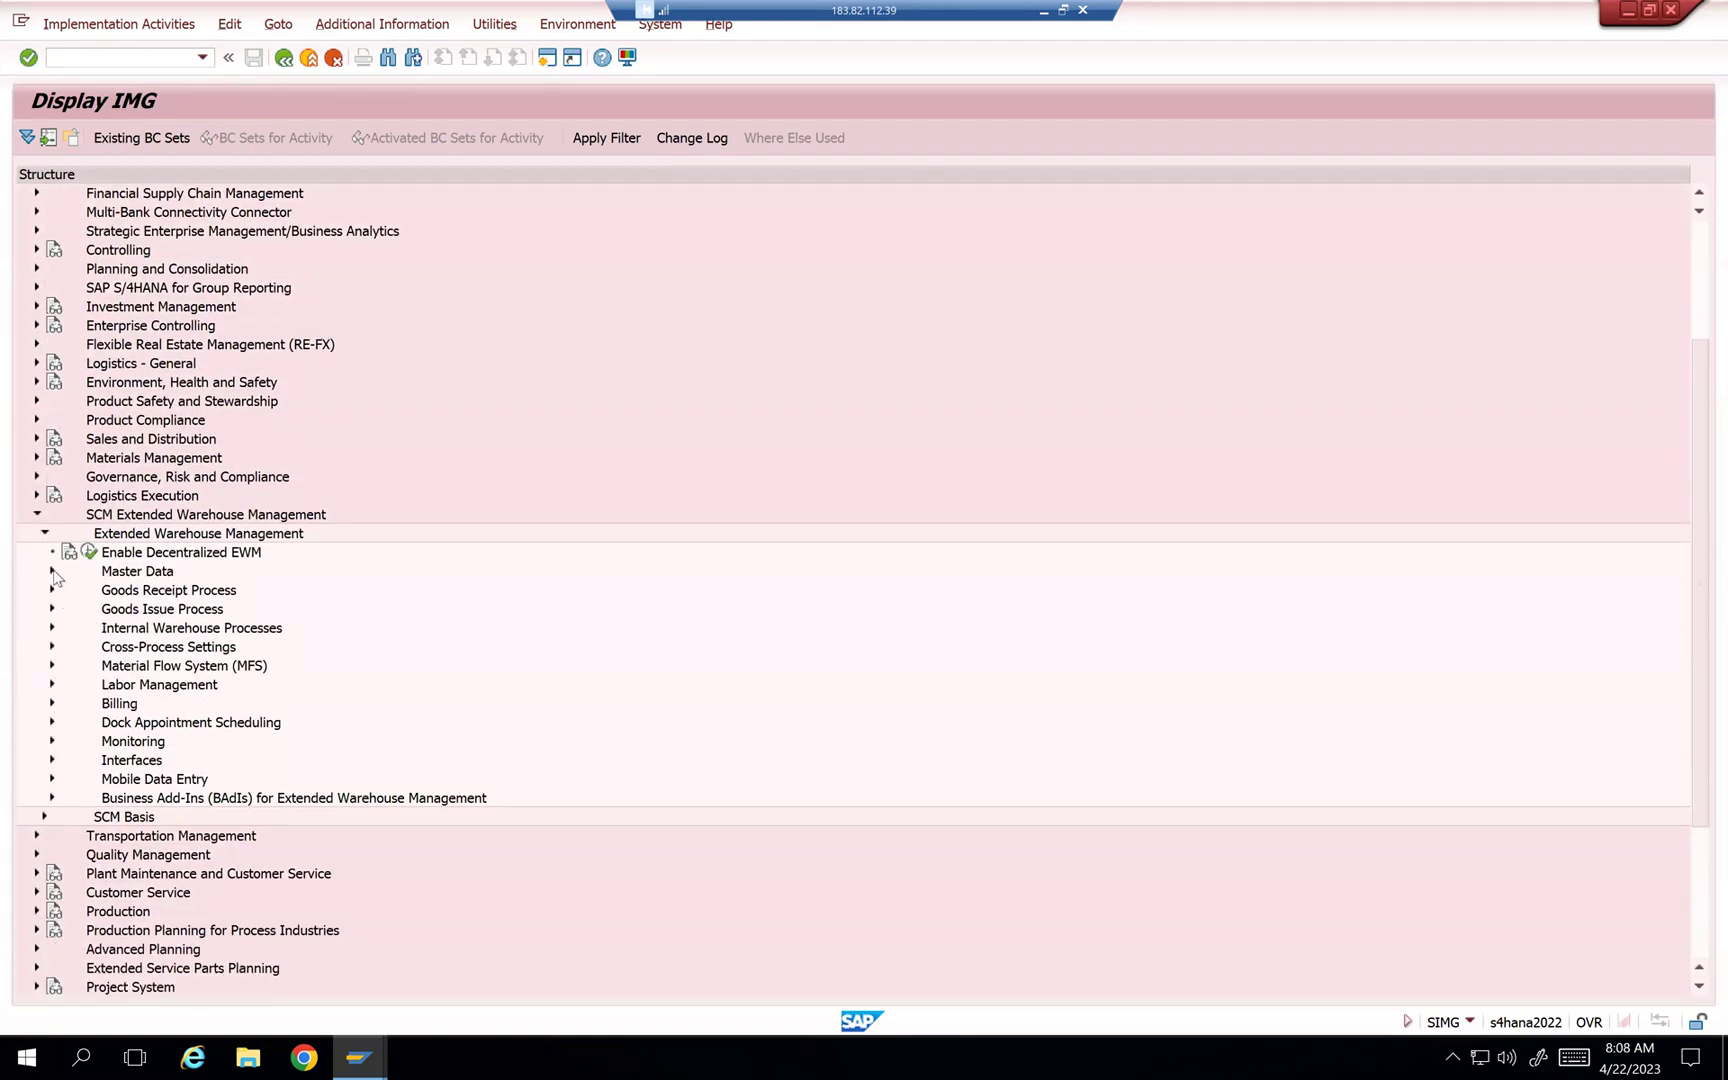
left_click(53, 572)
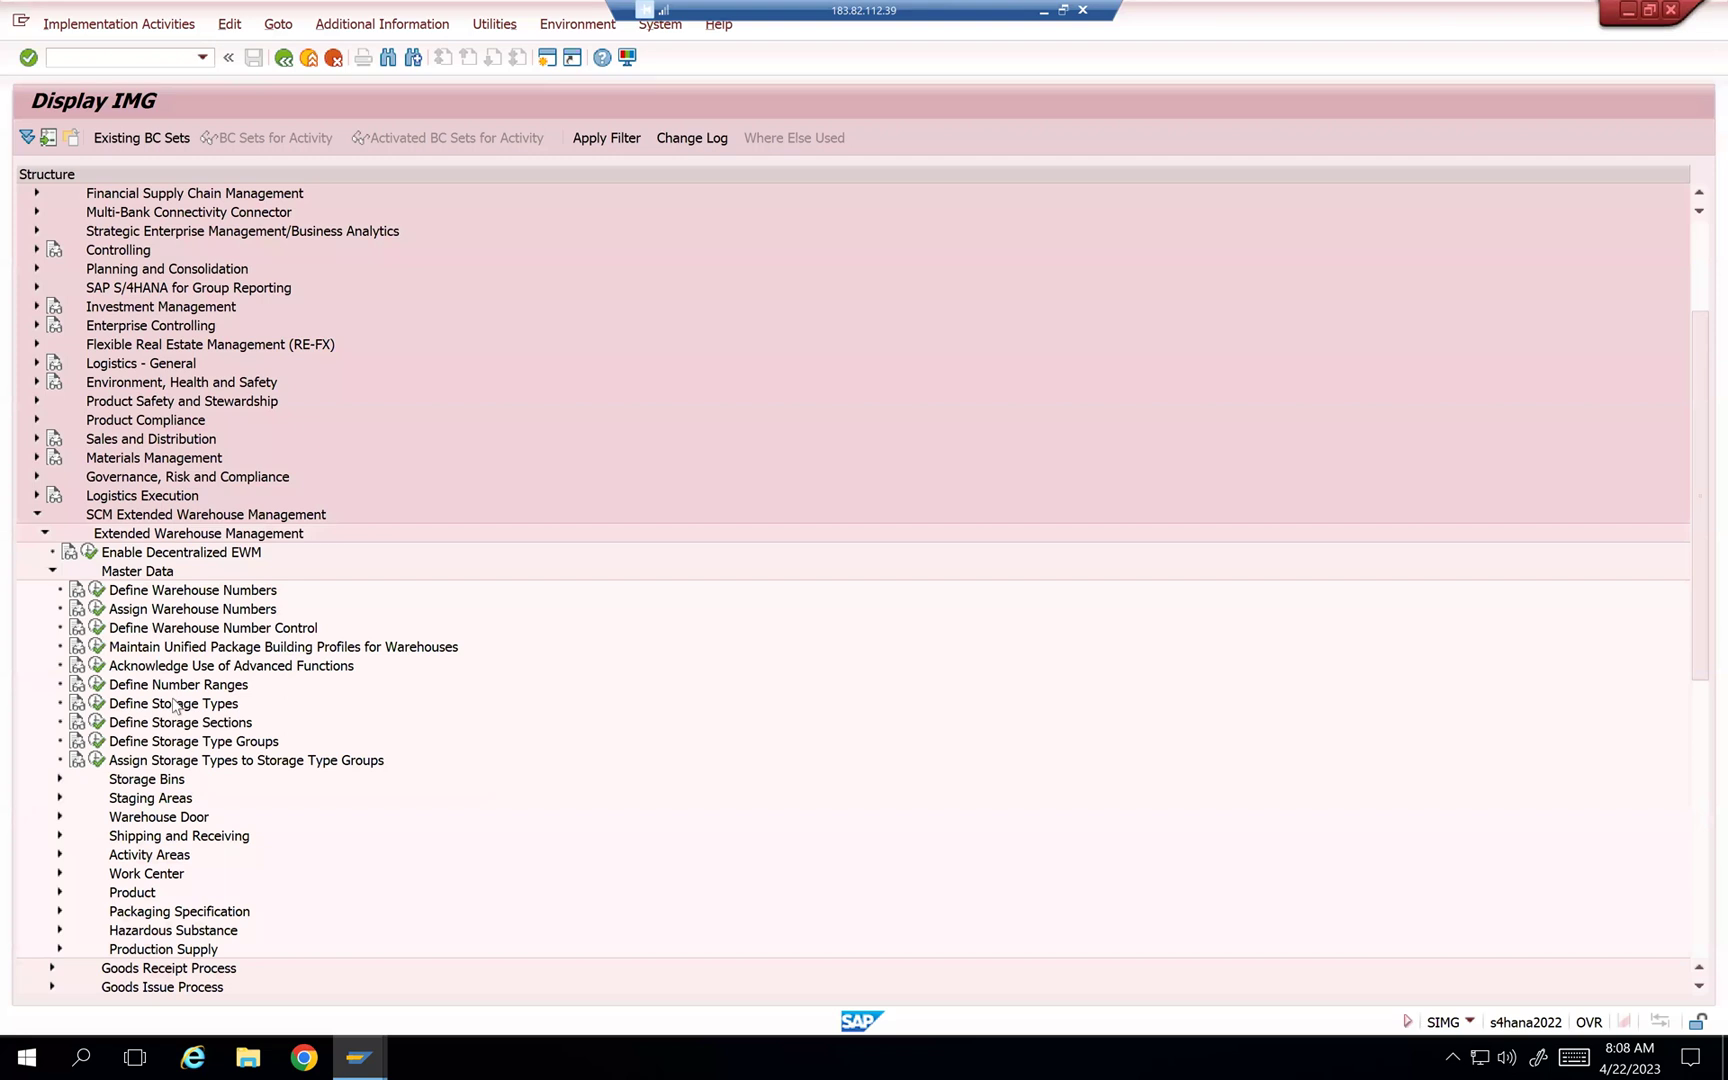
scroll(173, 705, "down", 2)
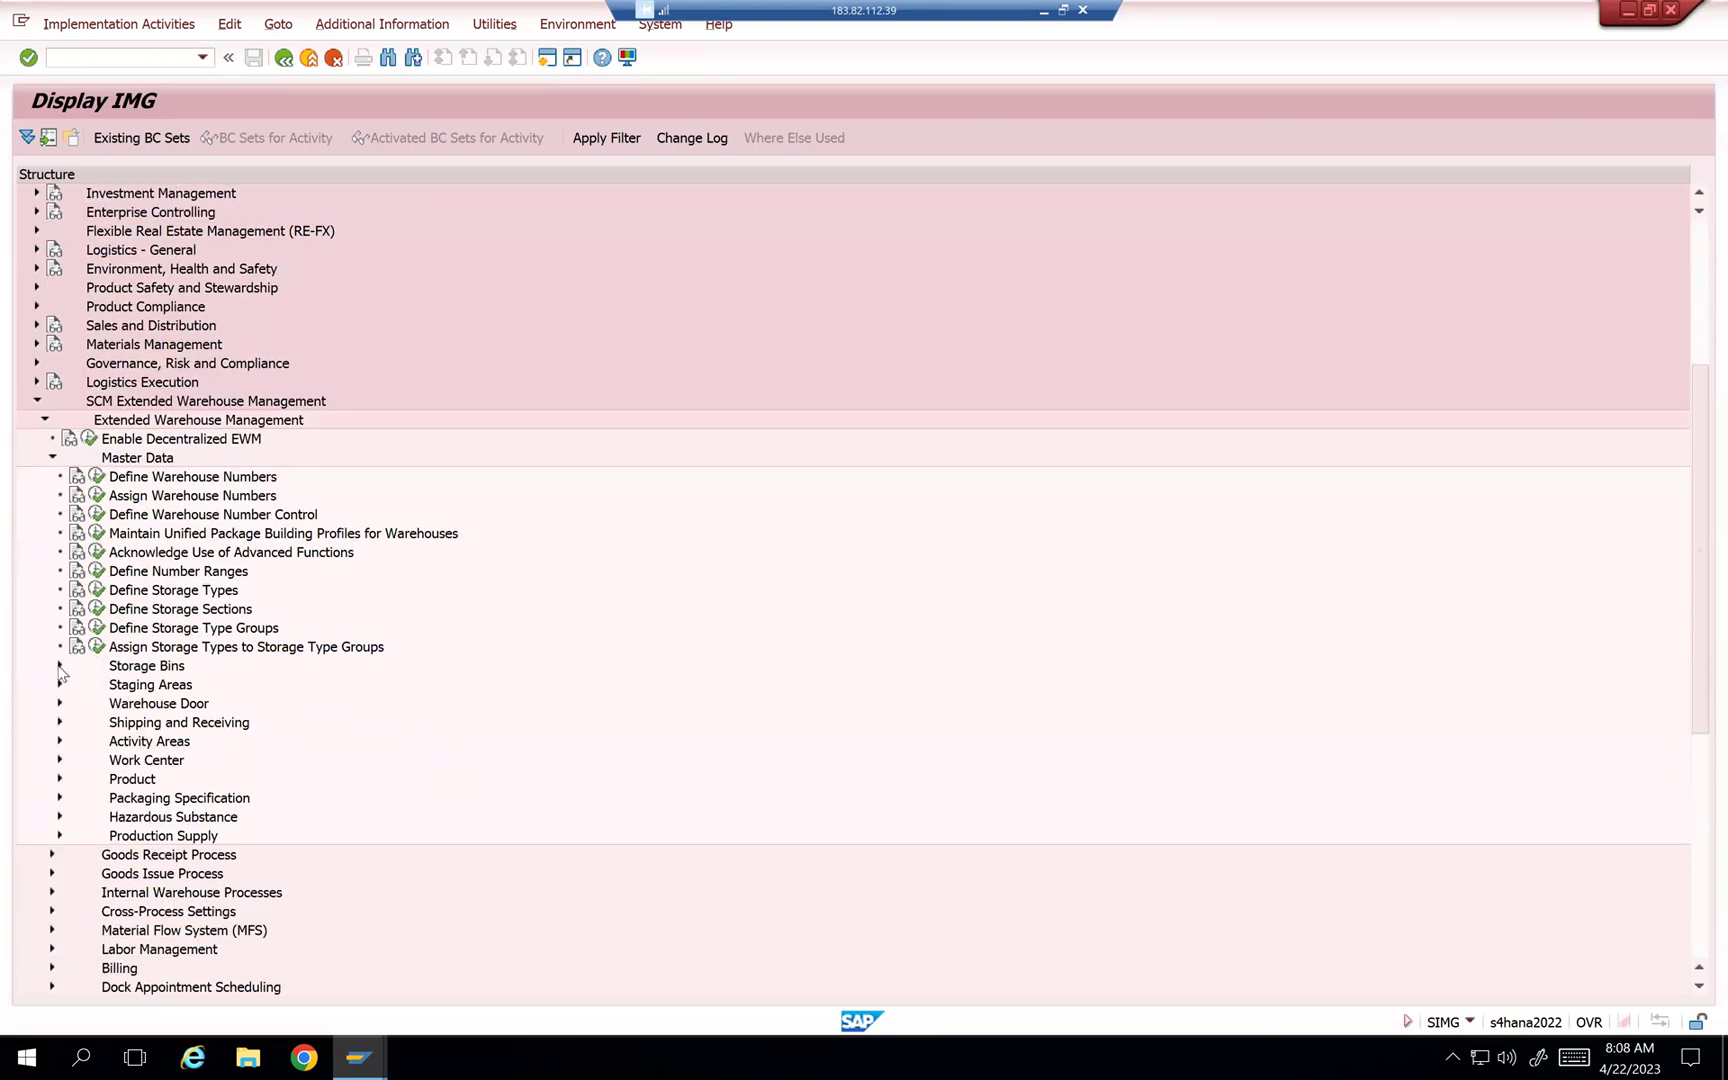
left_click(60, 667)
scroll(250, 686, "down", 2)
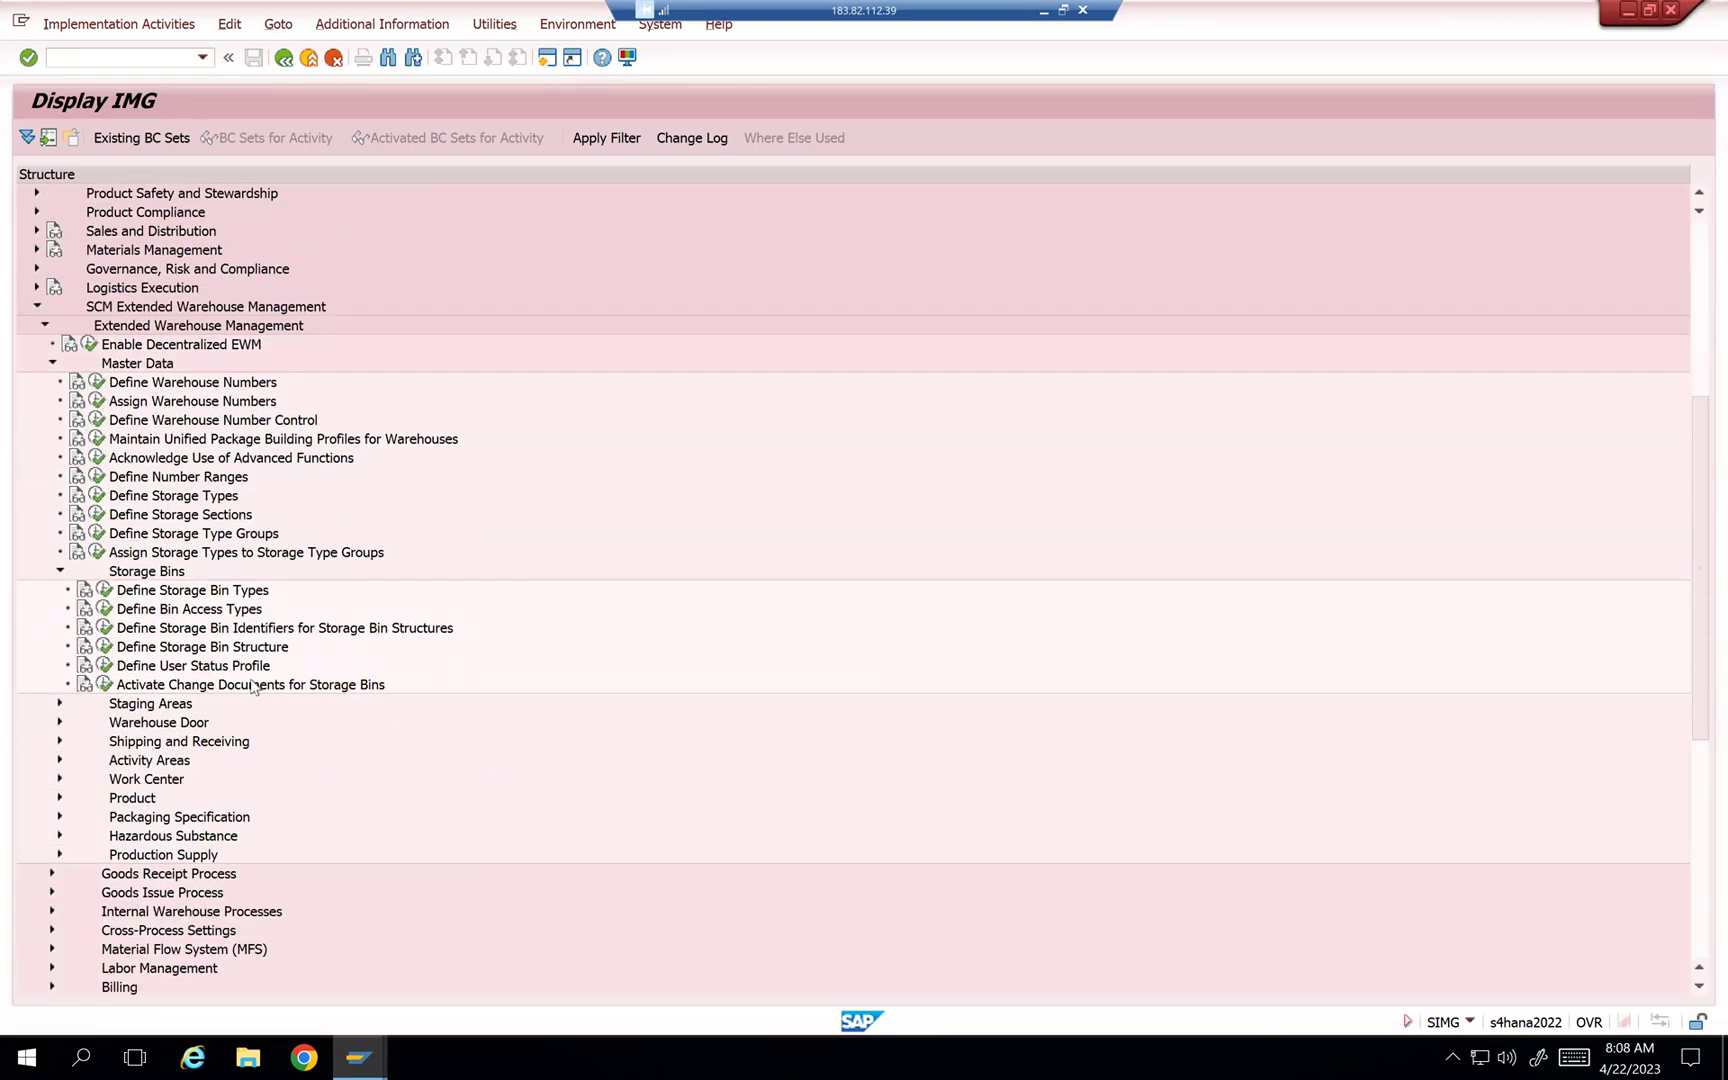
left_click(218, 686)
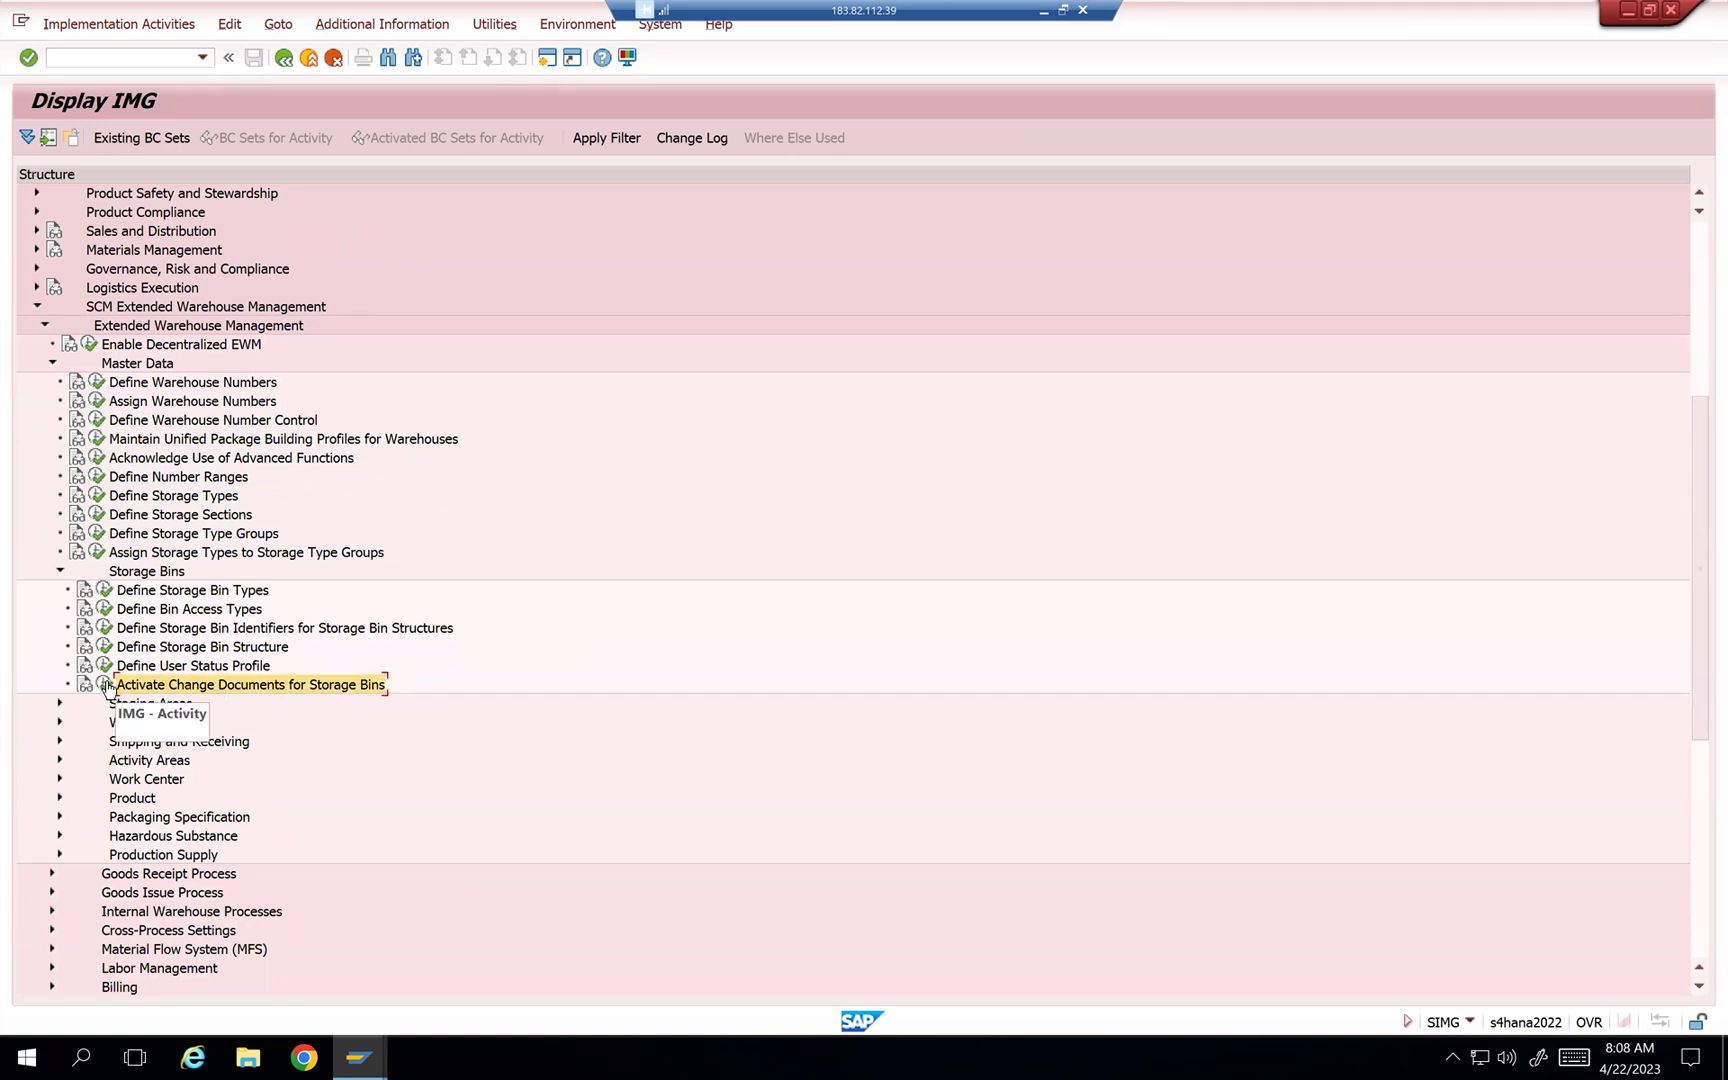
left_click(104, 685)
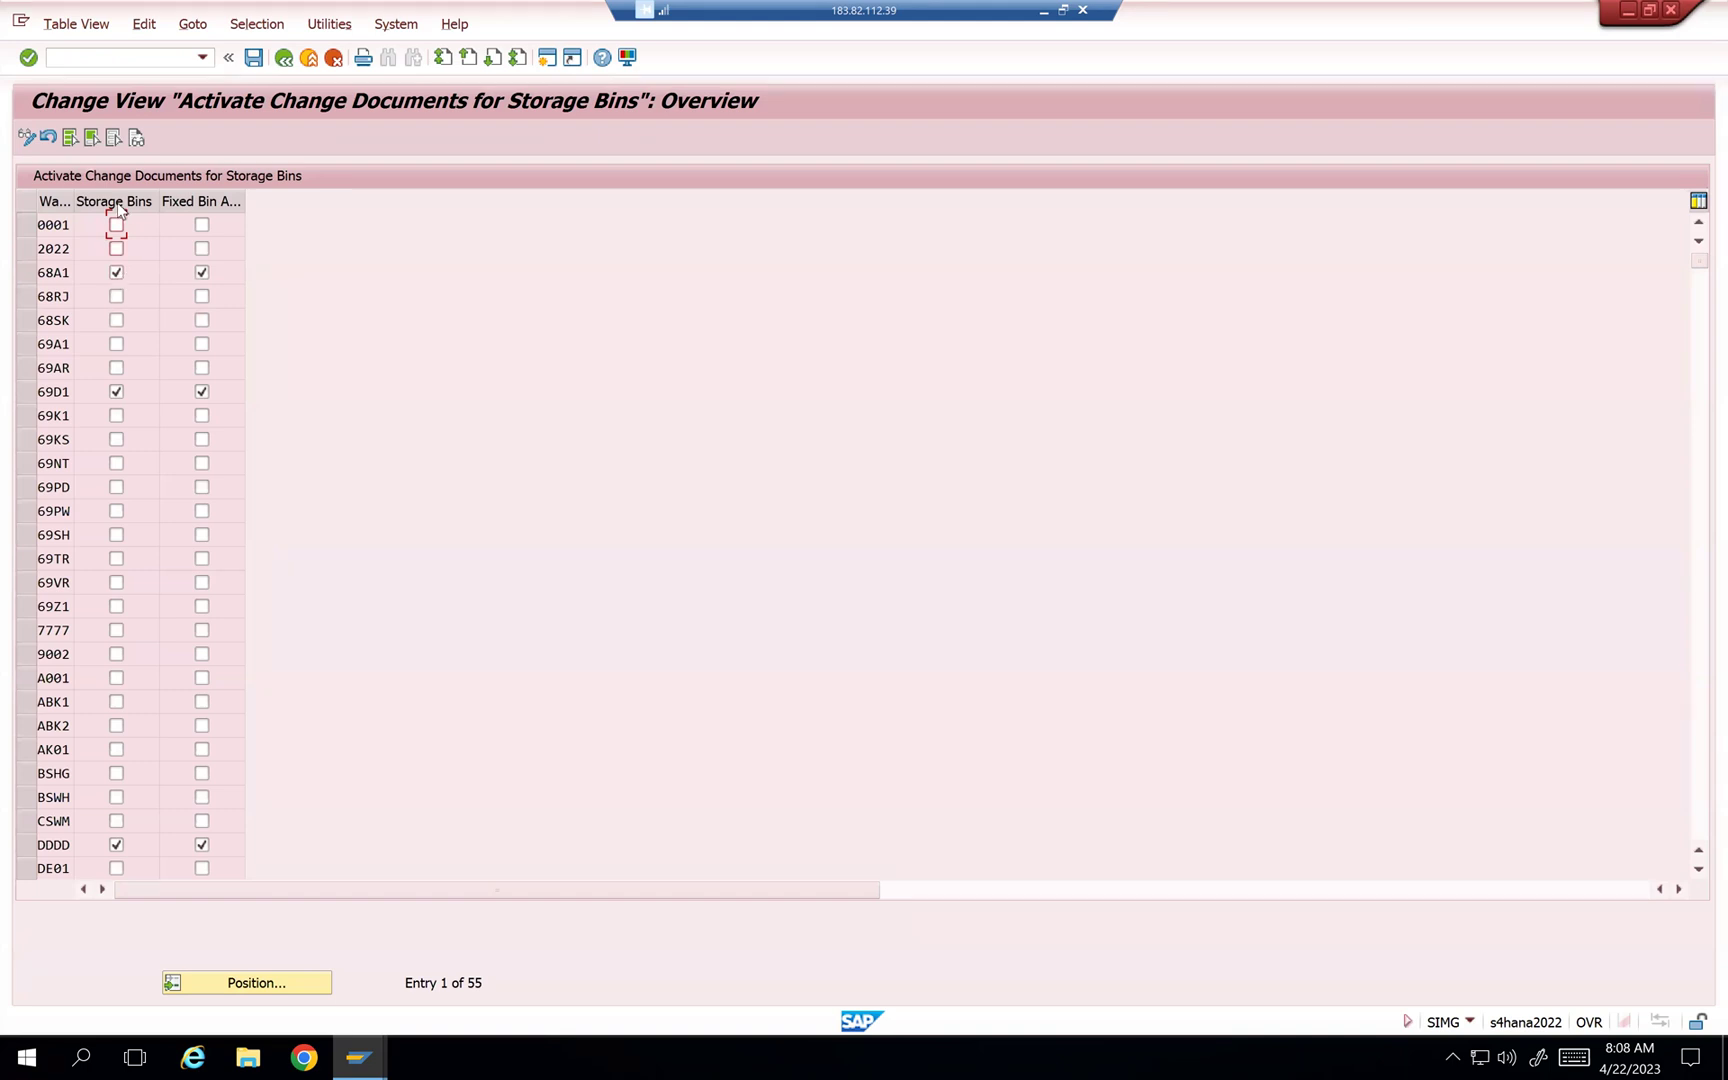
Step: Enable bin change documents for warehouse 68A1, save, and return to the IMG tree
left_click(117, 272)
left_click(25, 272)
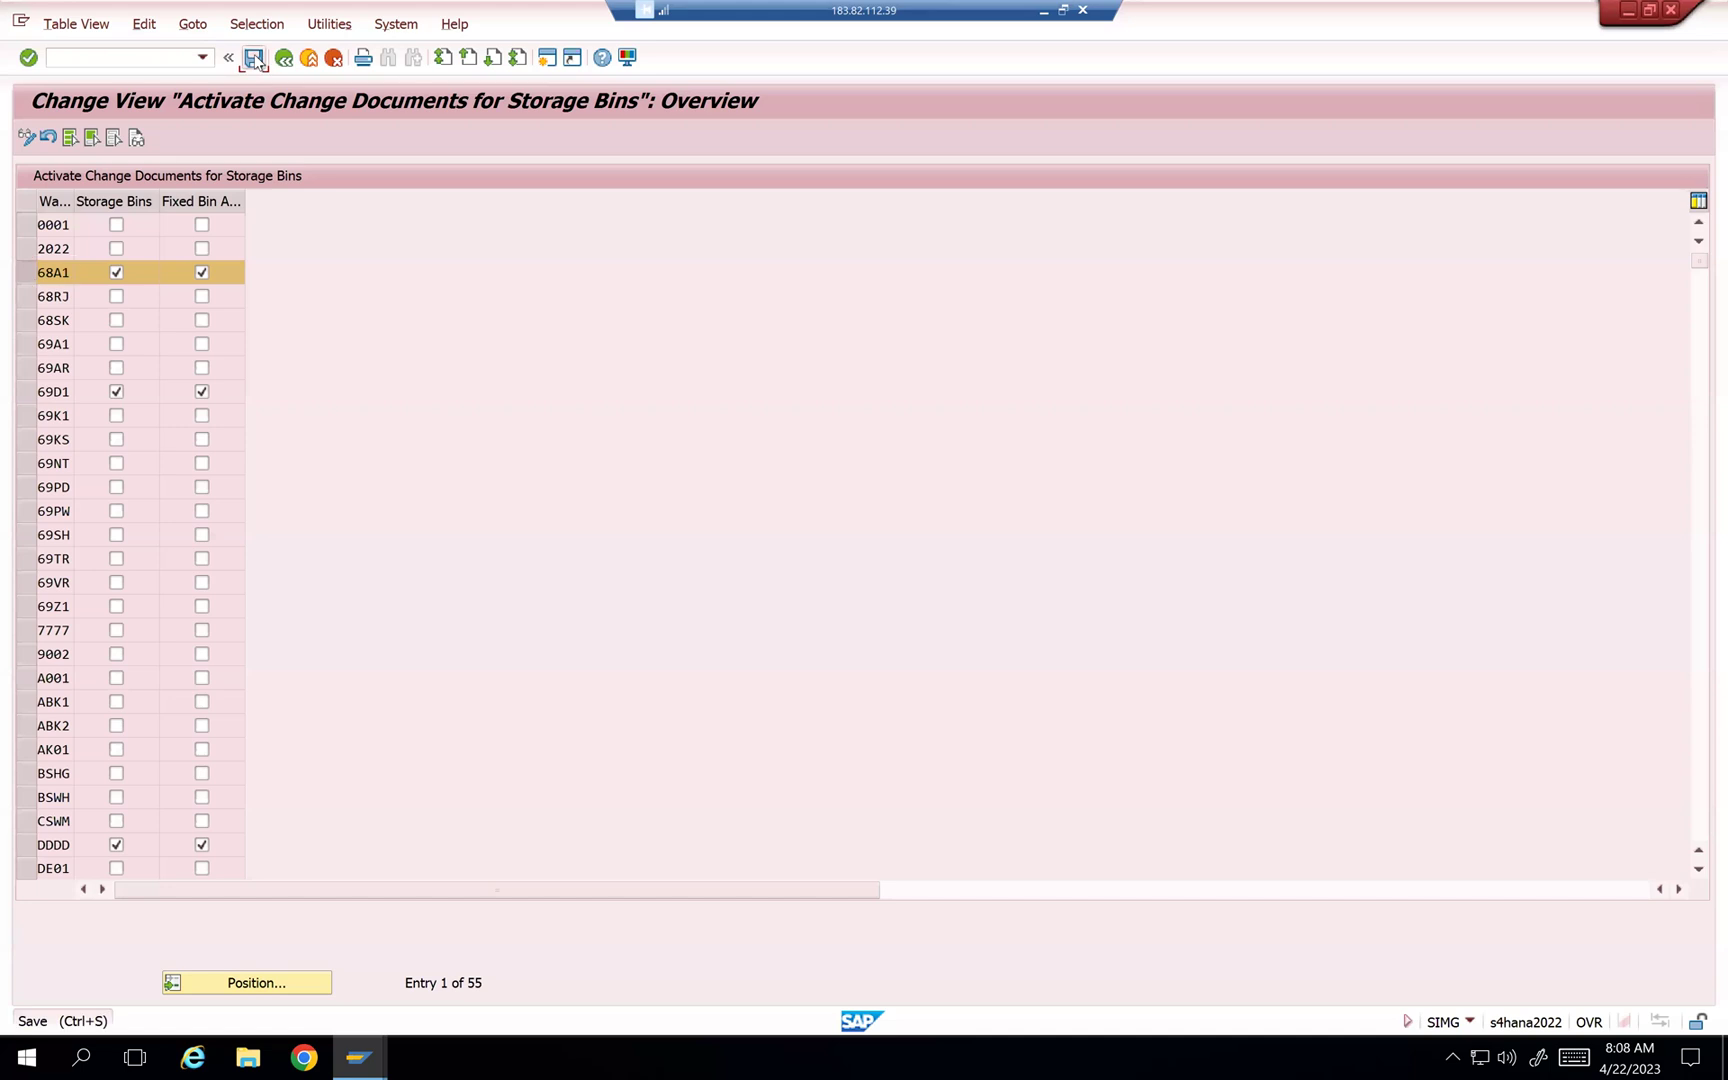
left_click(254, 58)
left_click(284, 57)
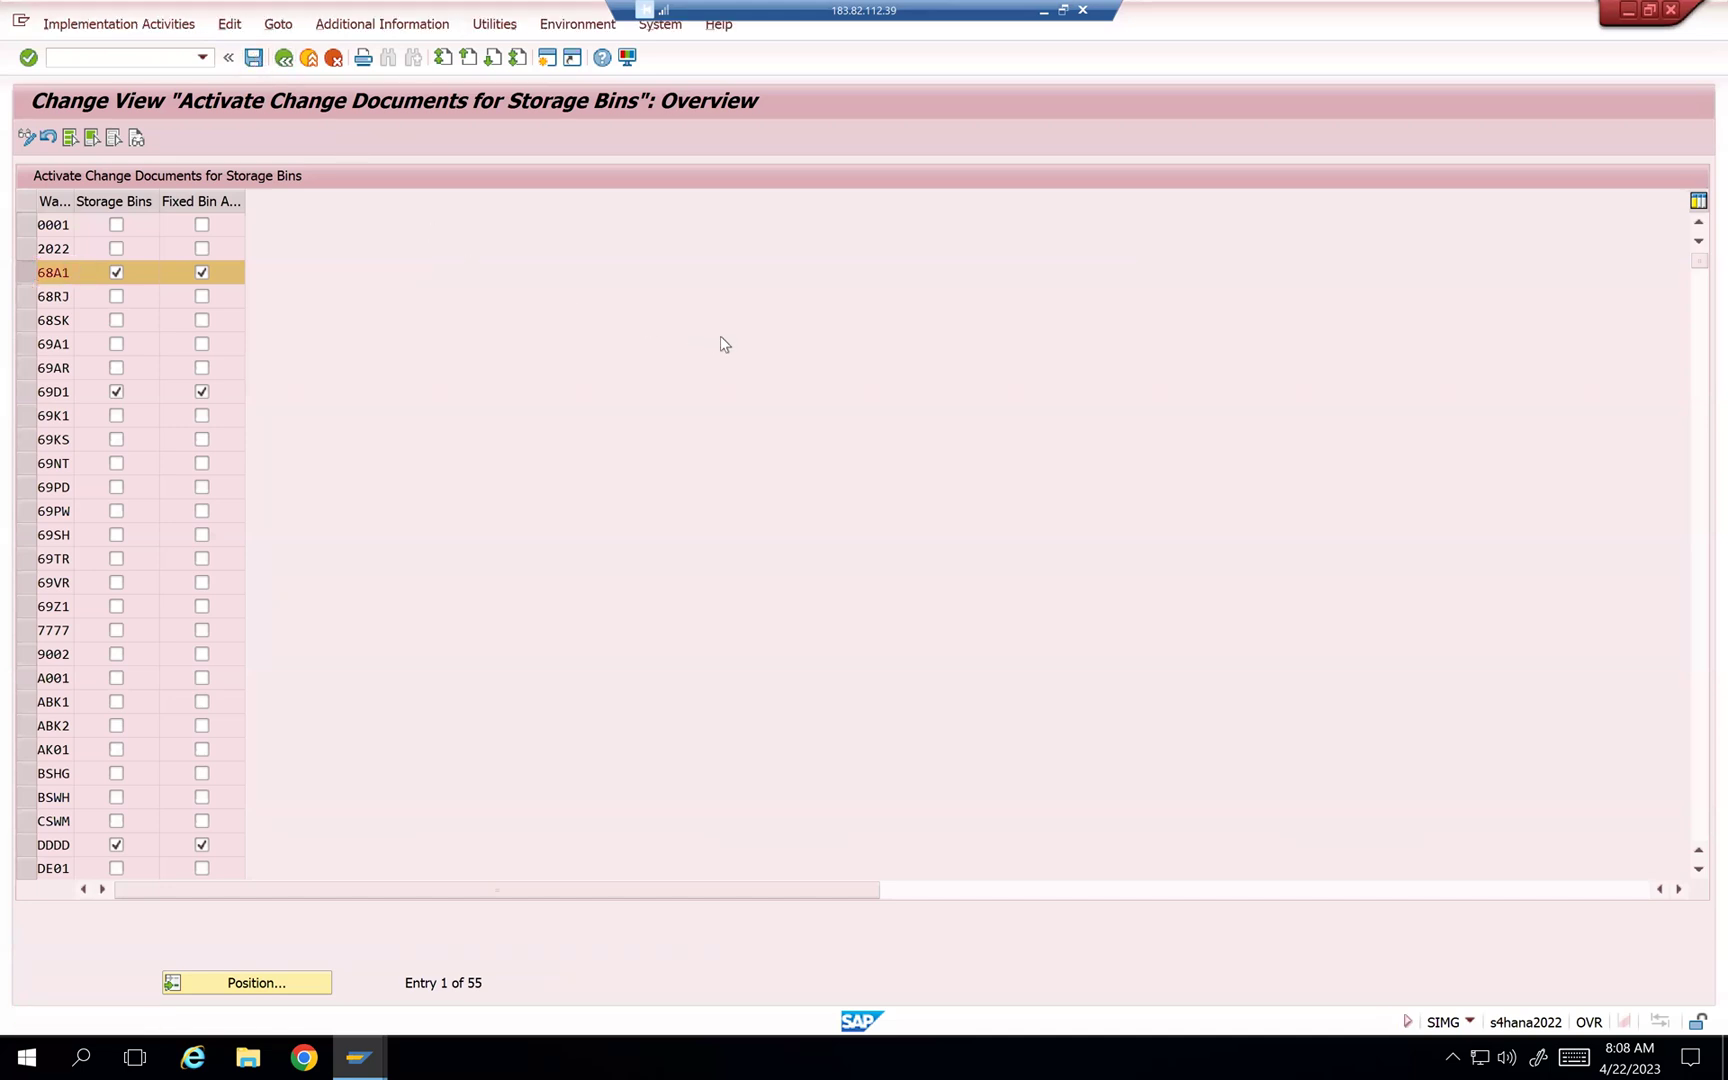